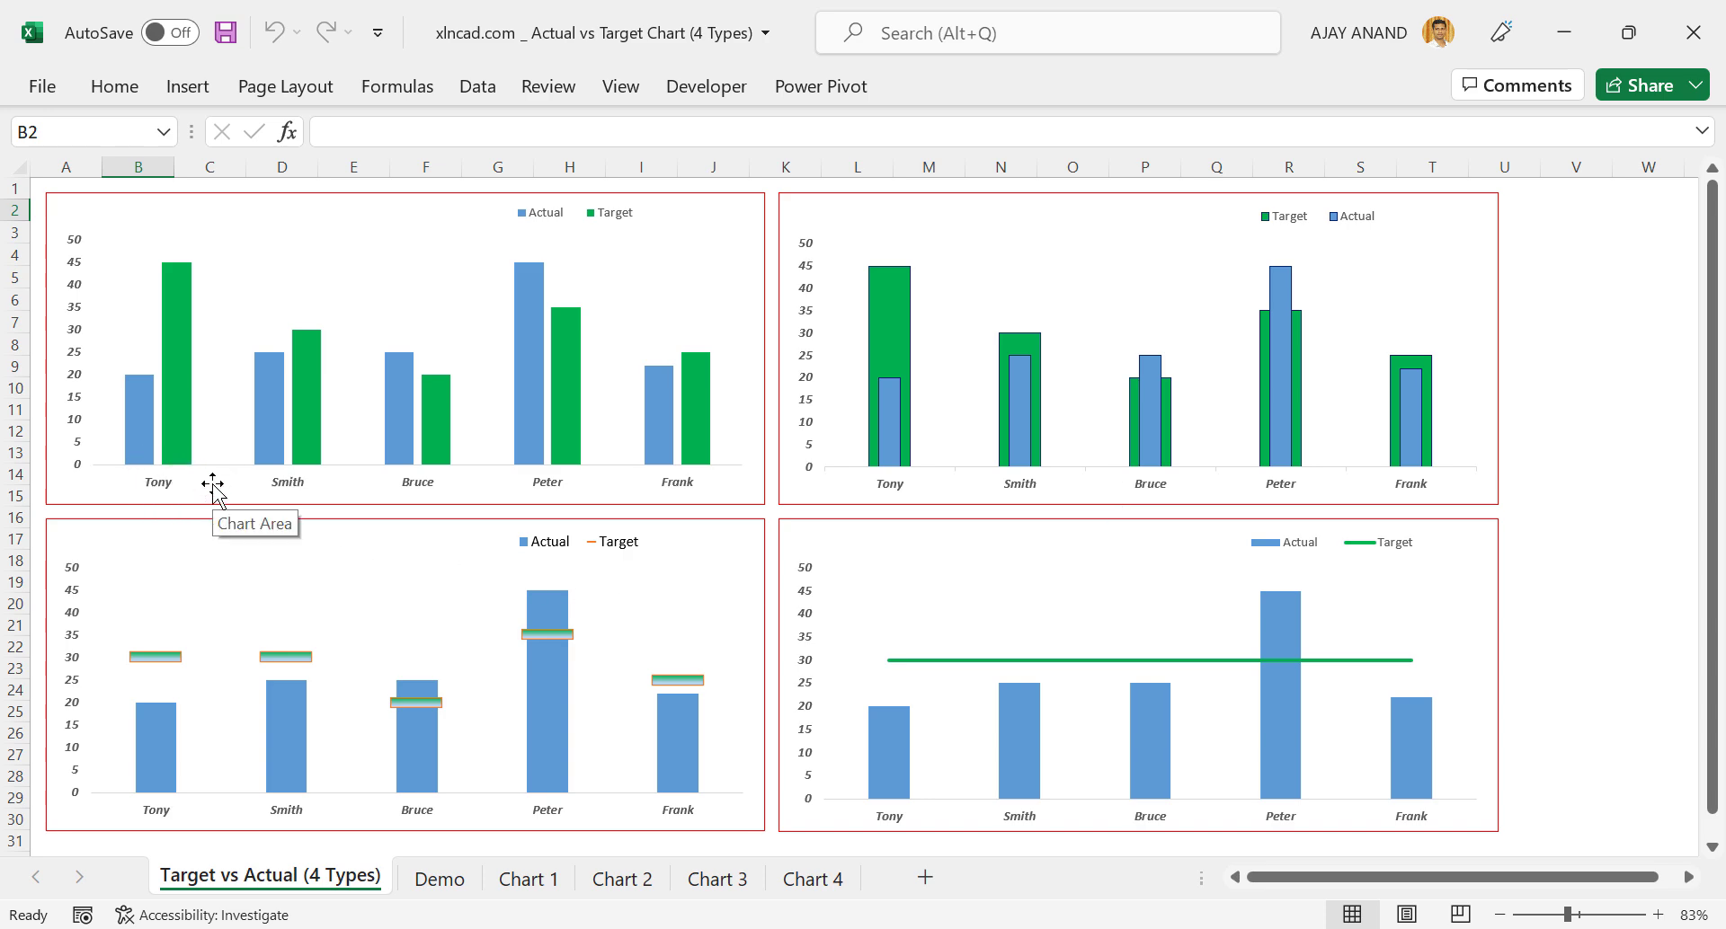
# View the monthly example chart on the Demo sheet and return to the Target vs Actual (4 Types) sheet
pyautogui.click(438, 879)
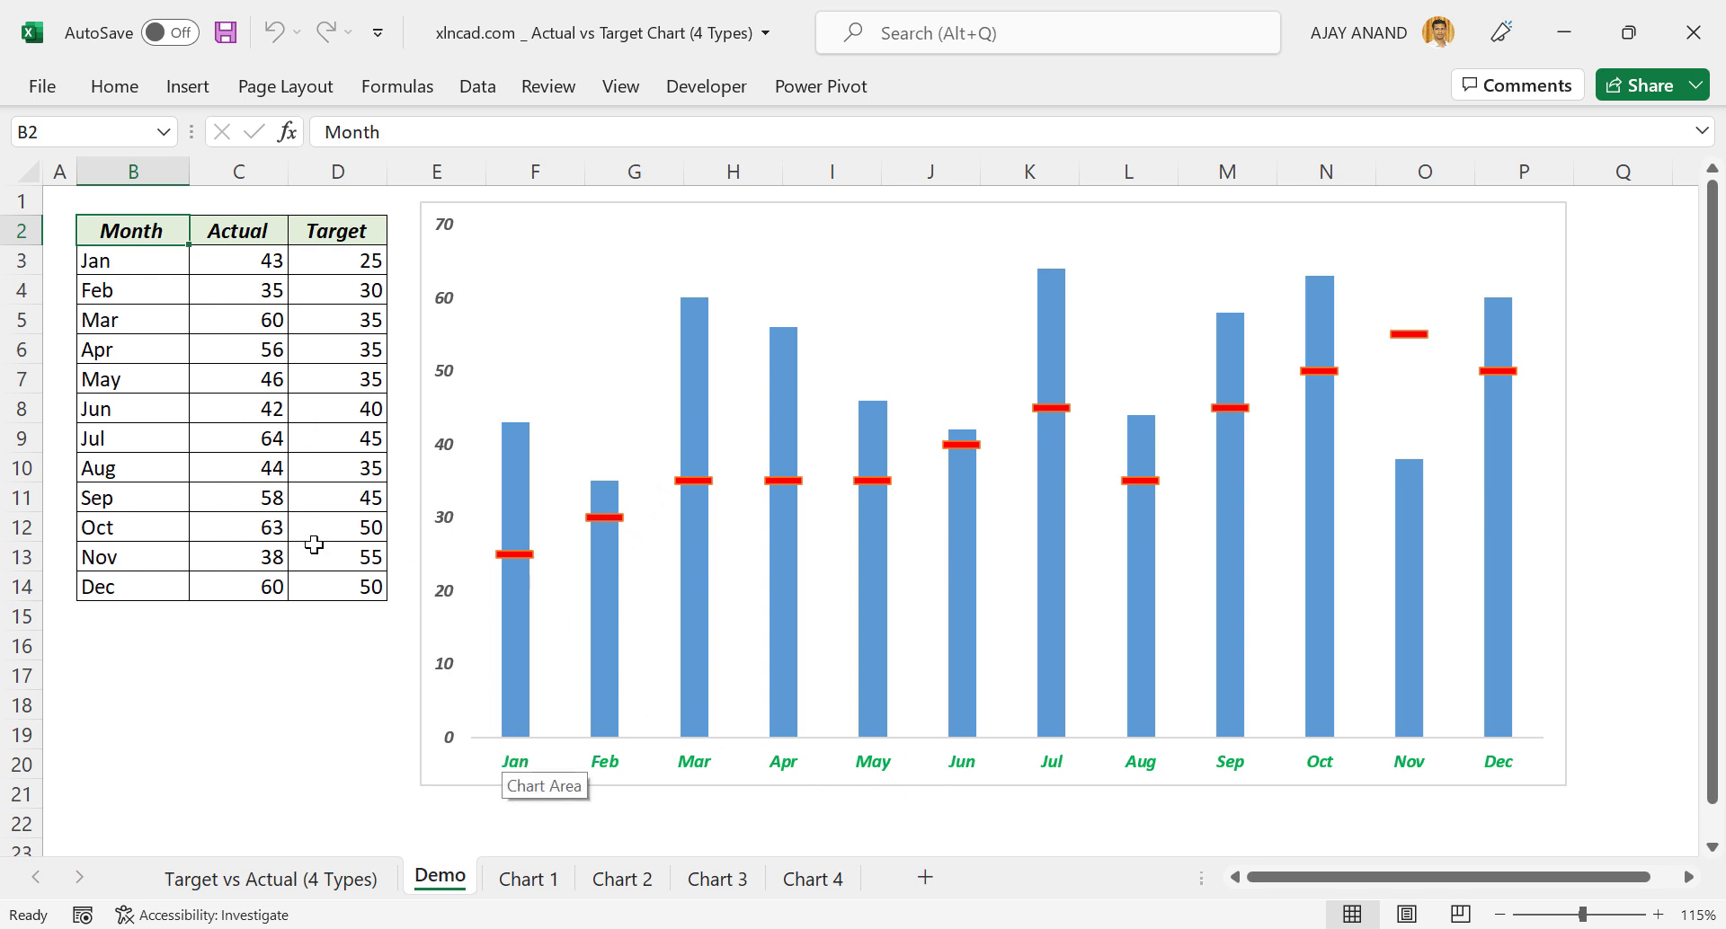
pyautogui.click(270, 879)
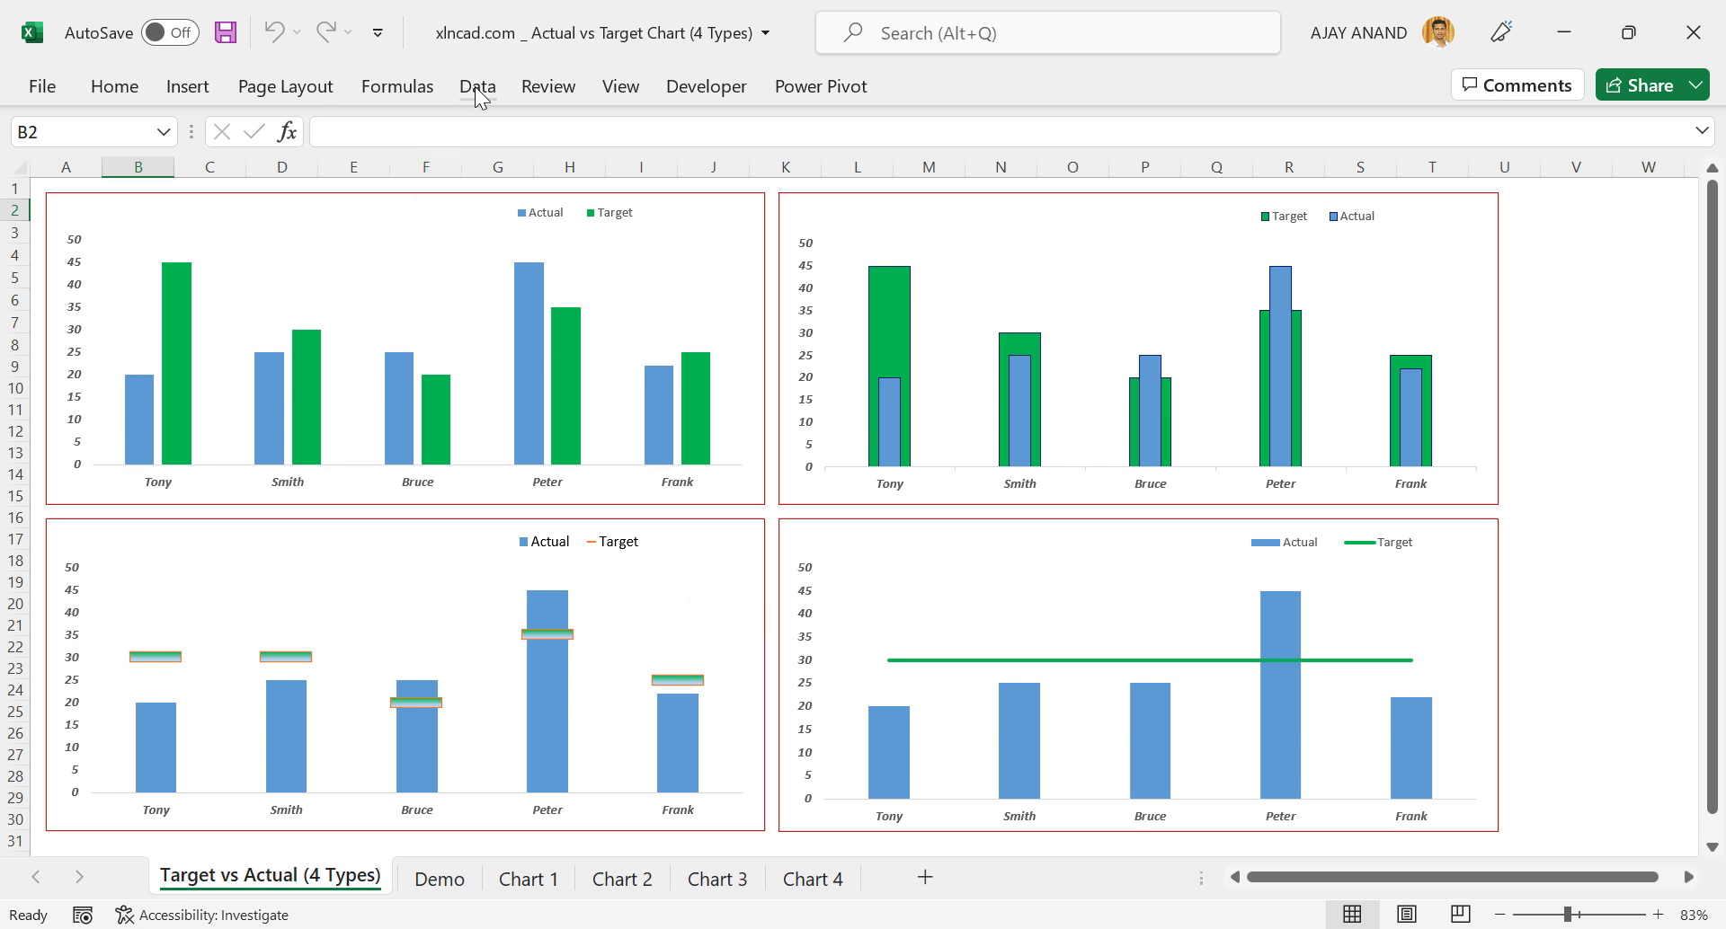
# Turn off ribbon collapsing to keep the ribbon commands permanently displayed
pyautogui.rightClick(404, 97)
pyautogui.click(472, 198)
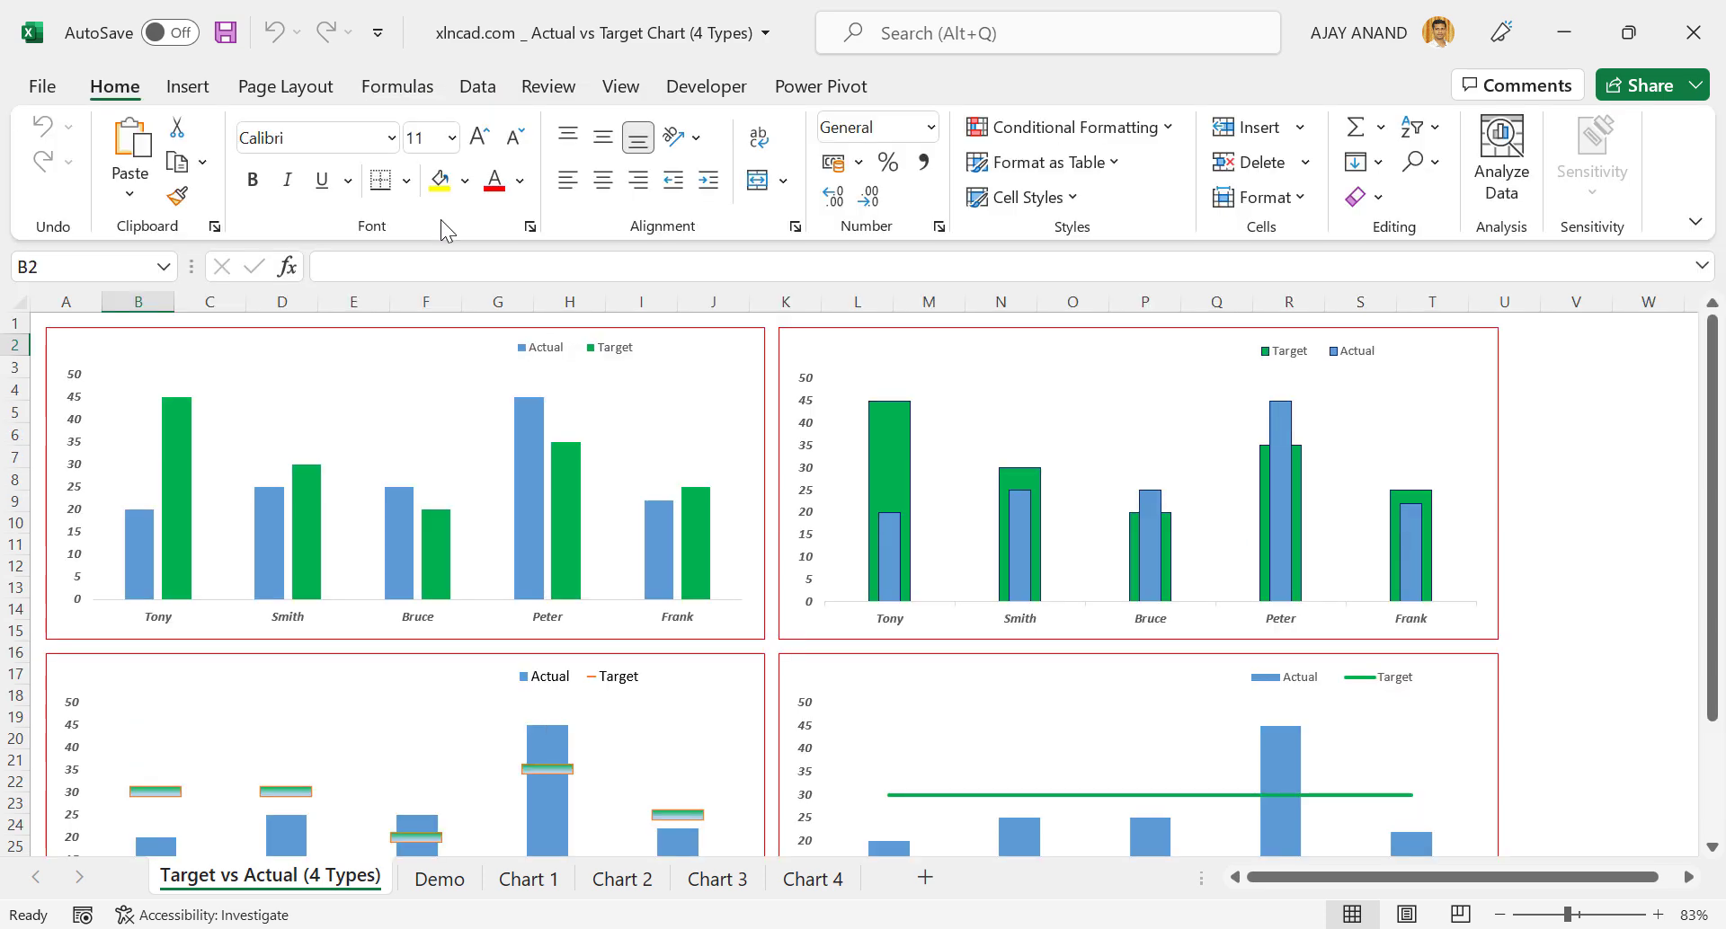
# Insert a 2-D clustered column chart from the sales table B2:D7 on the Chart 1 sheet
pyautogui.click(523, 879)
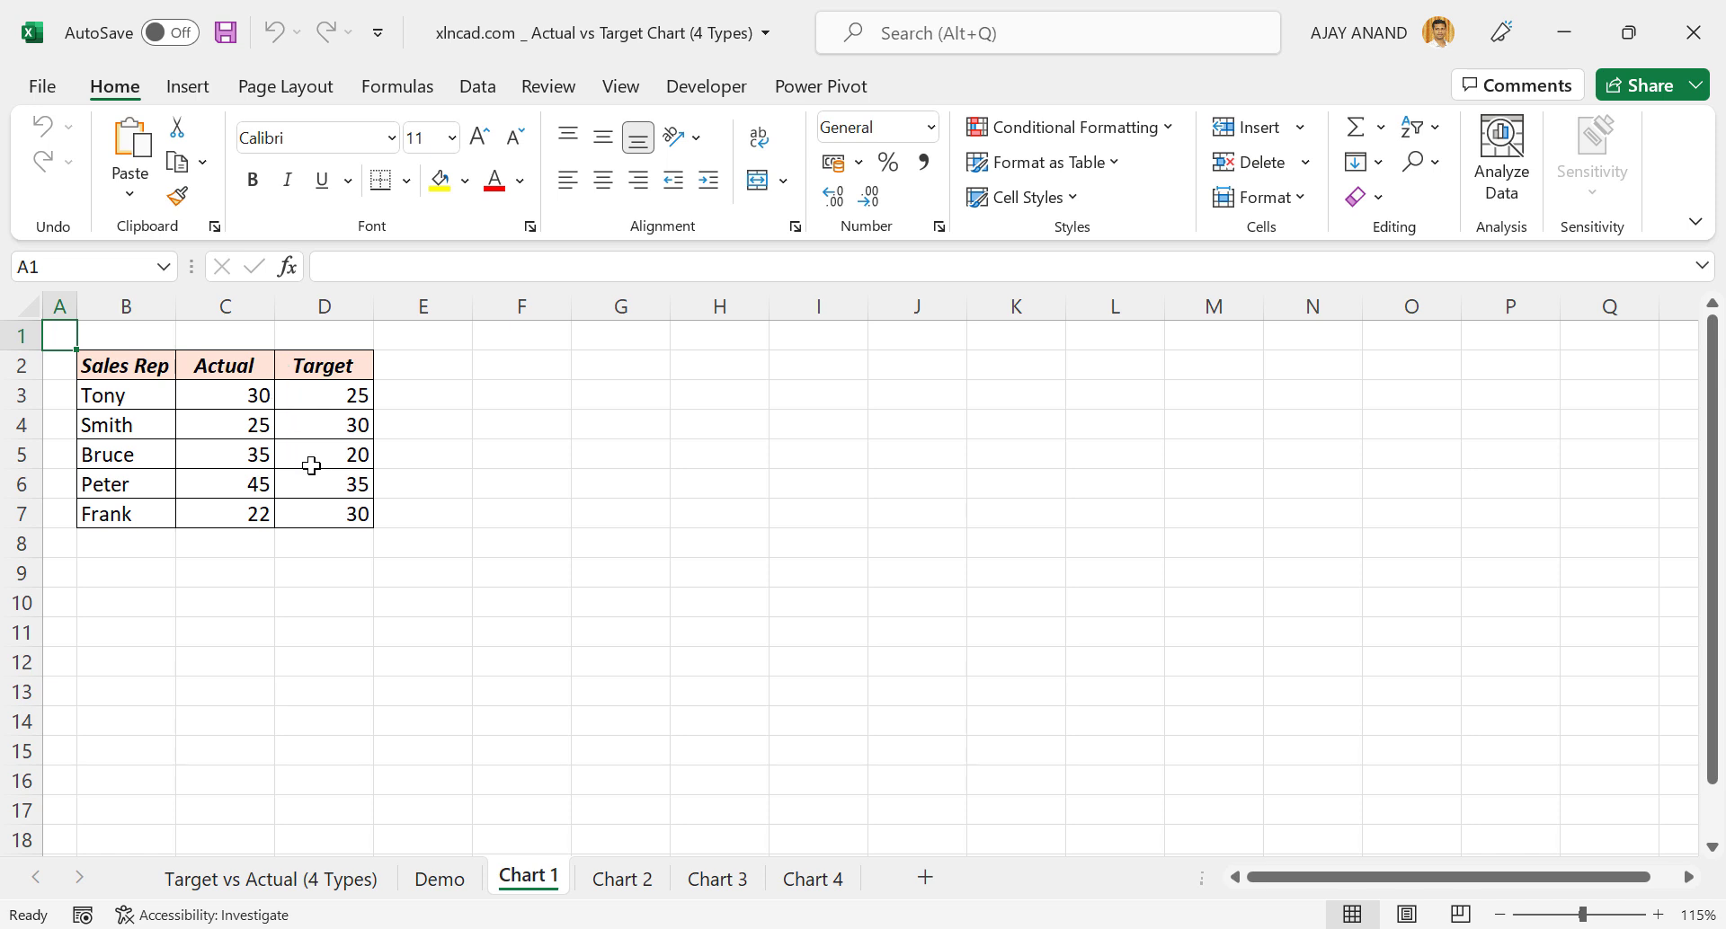
pyautogui.moveTo(123, 375); pyautogui.dragTo(320, 509)
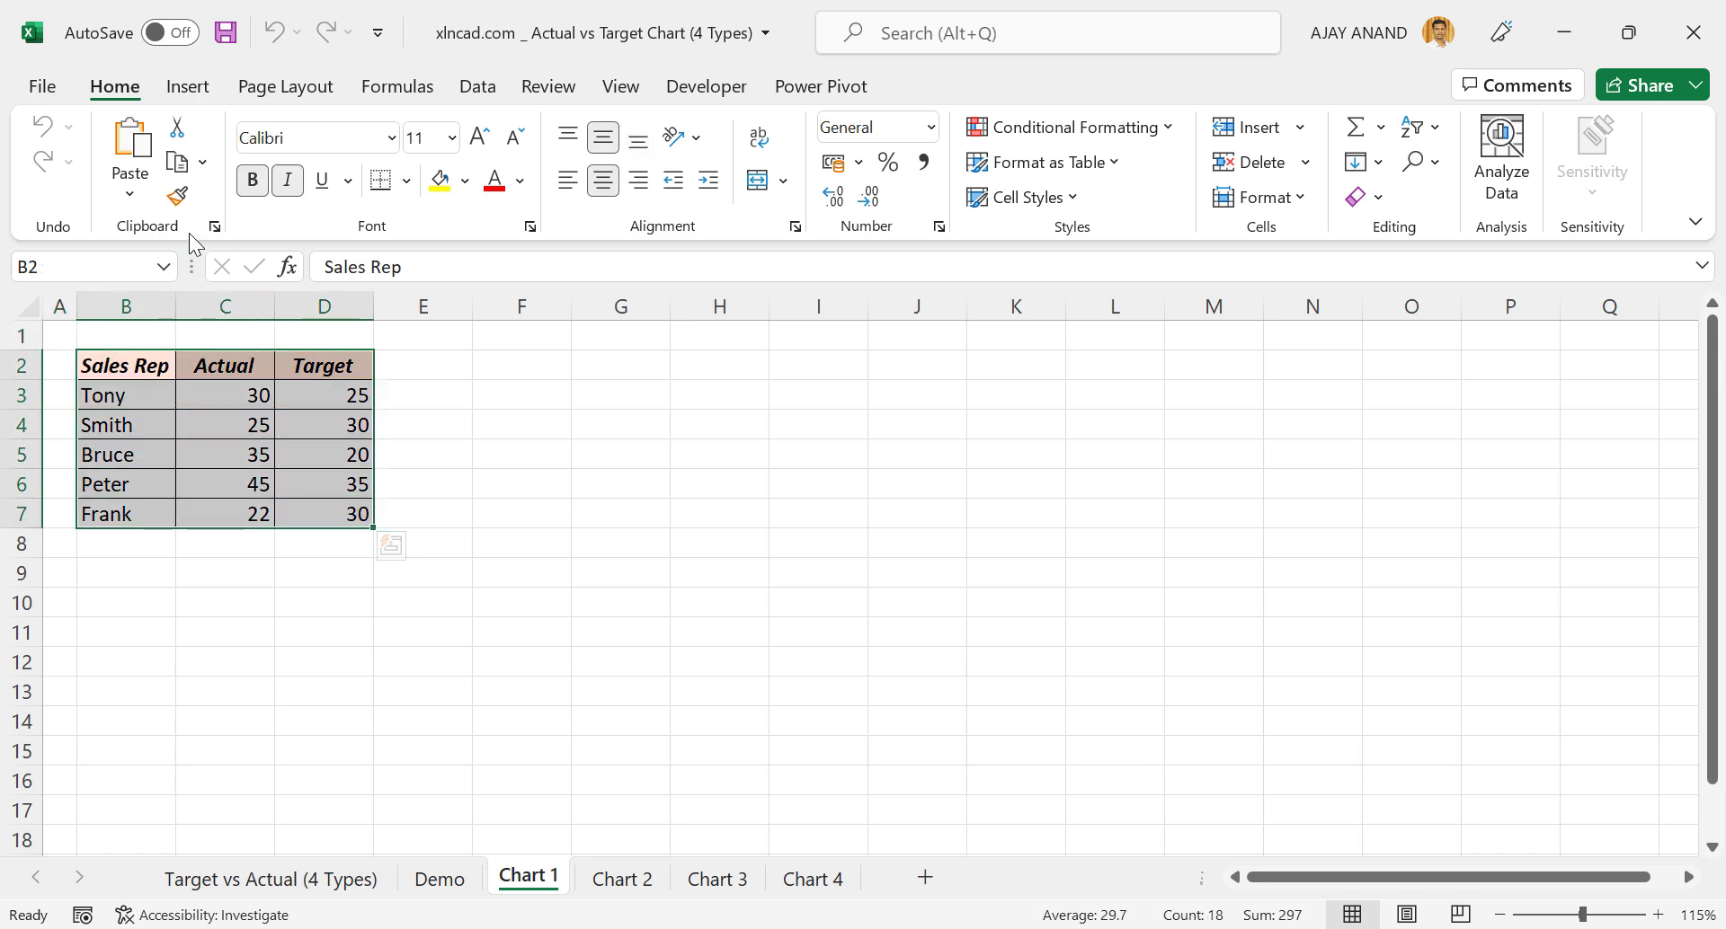
pyautogui.click(190, 88)
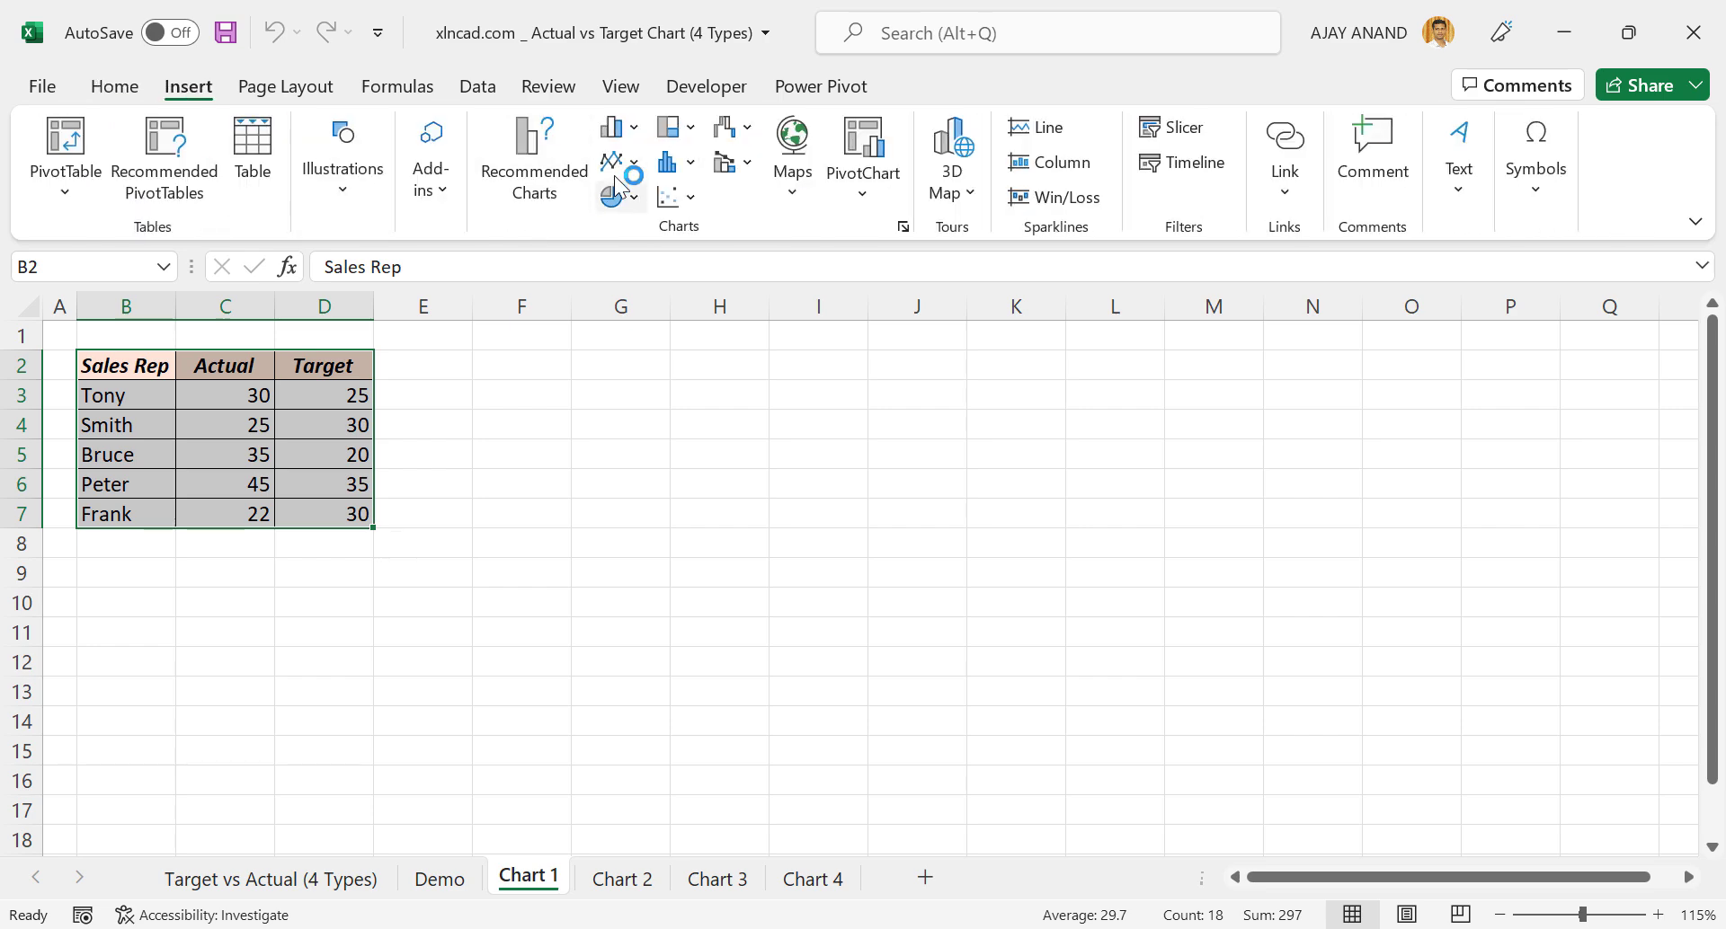
pyautogui.click(632, 136)
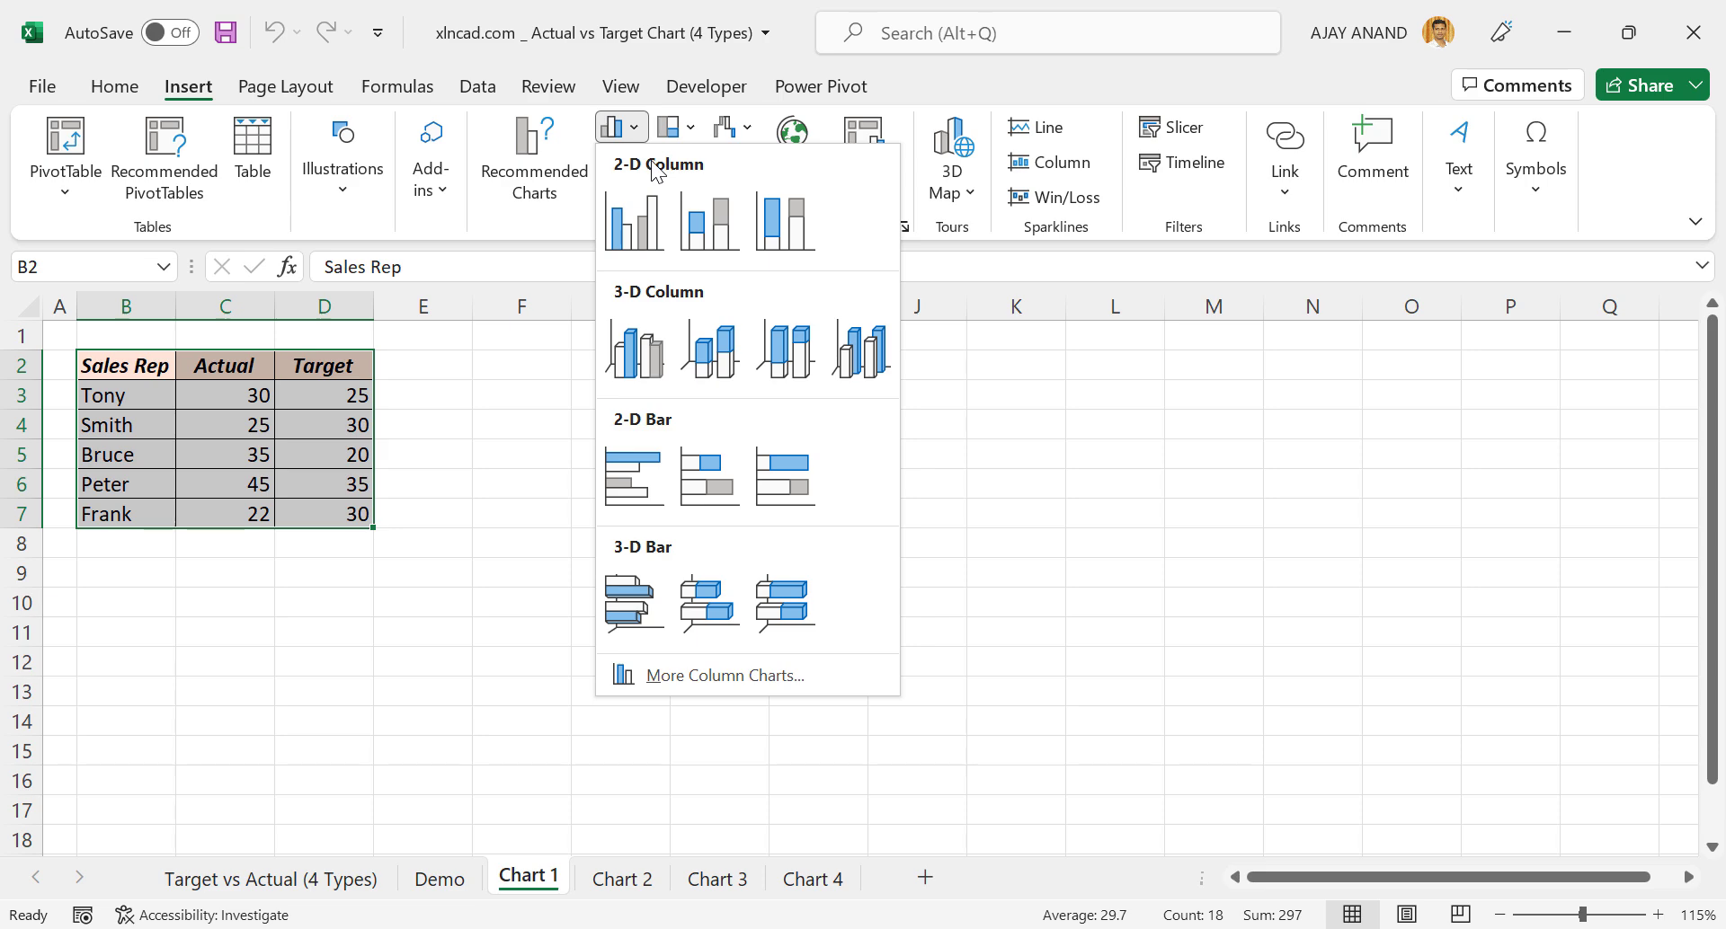
pyautogui.click(642, 236)
# Move the chart beside the data table and enlarge it to span about columns E to M and rows 1 to 17
pyautogui.moveTo(575, 378); pyautogui.dragTo(483, 337)
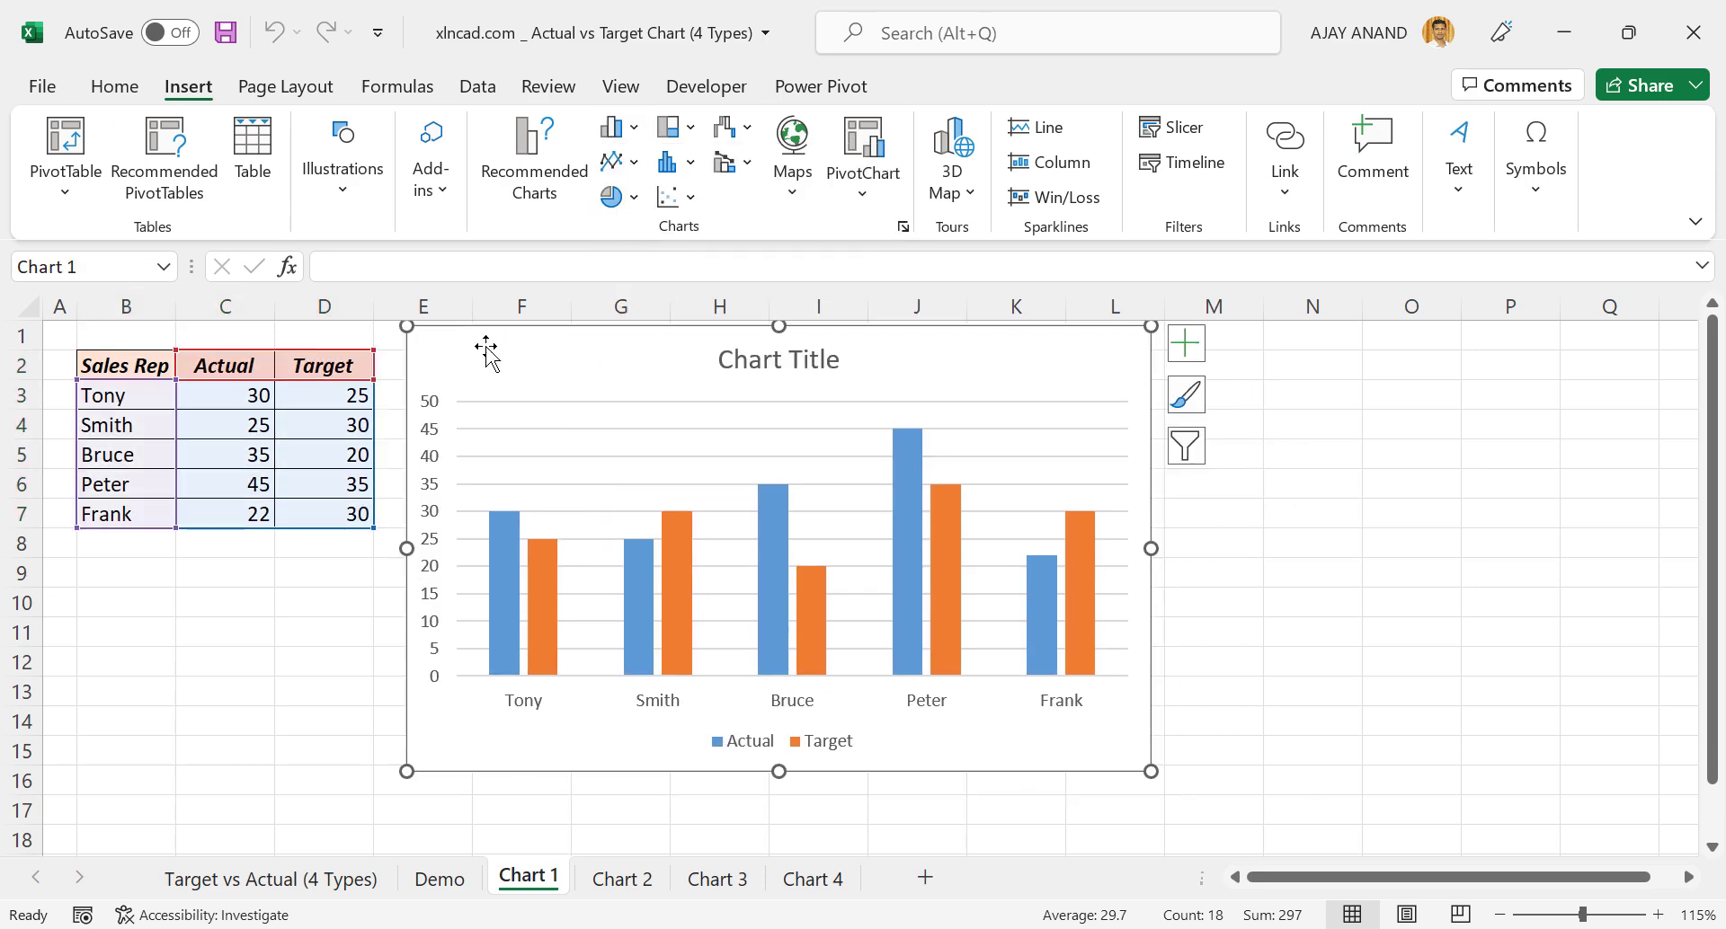
pyautogui.moveTo(1151, 772); pyautogui.dragTo(1249, 813)
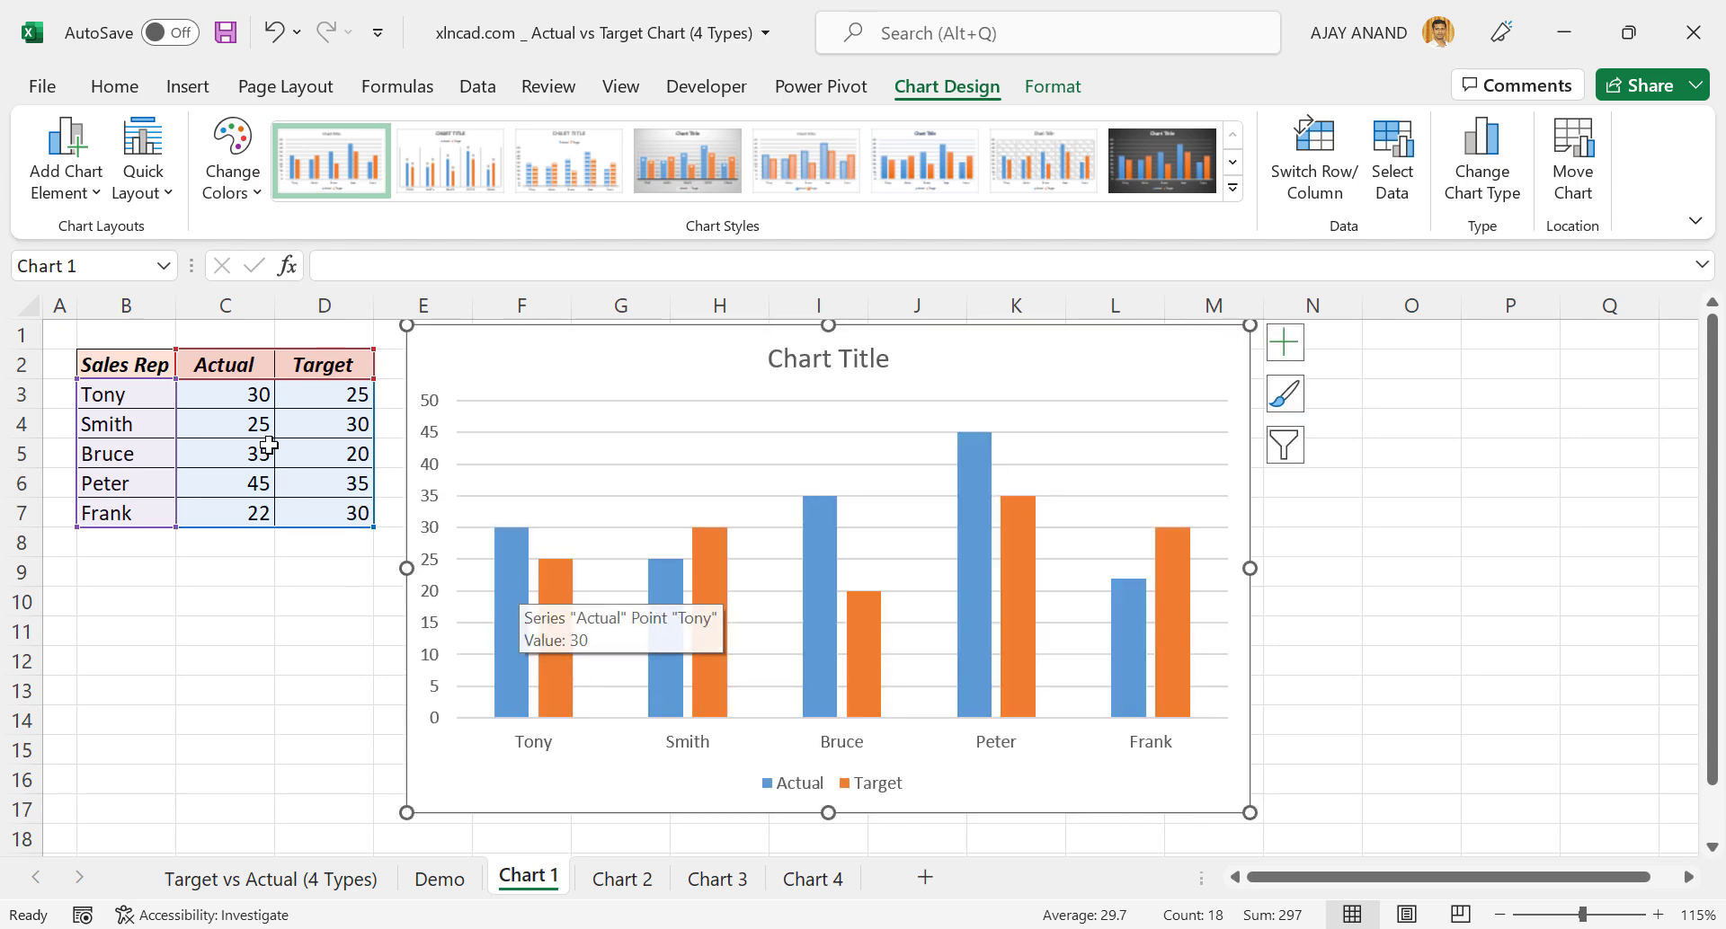
pyautogui.moveTo(545, 619)
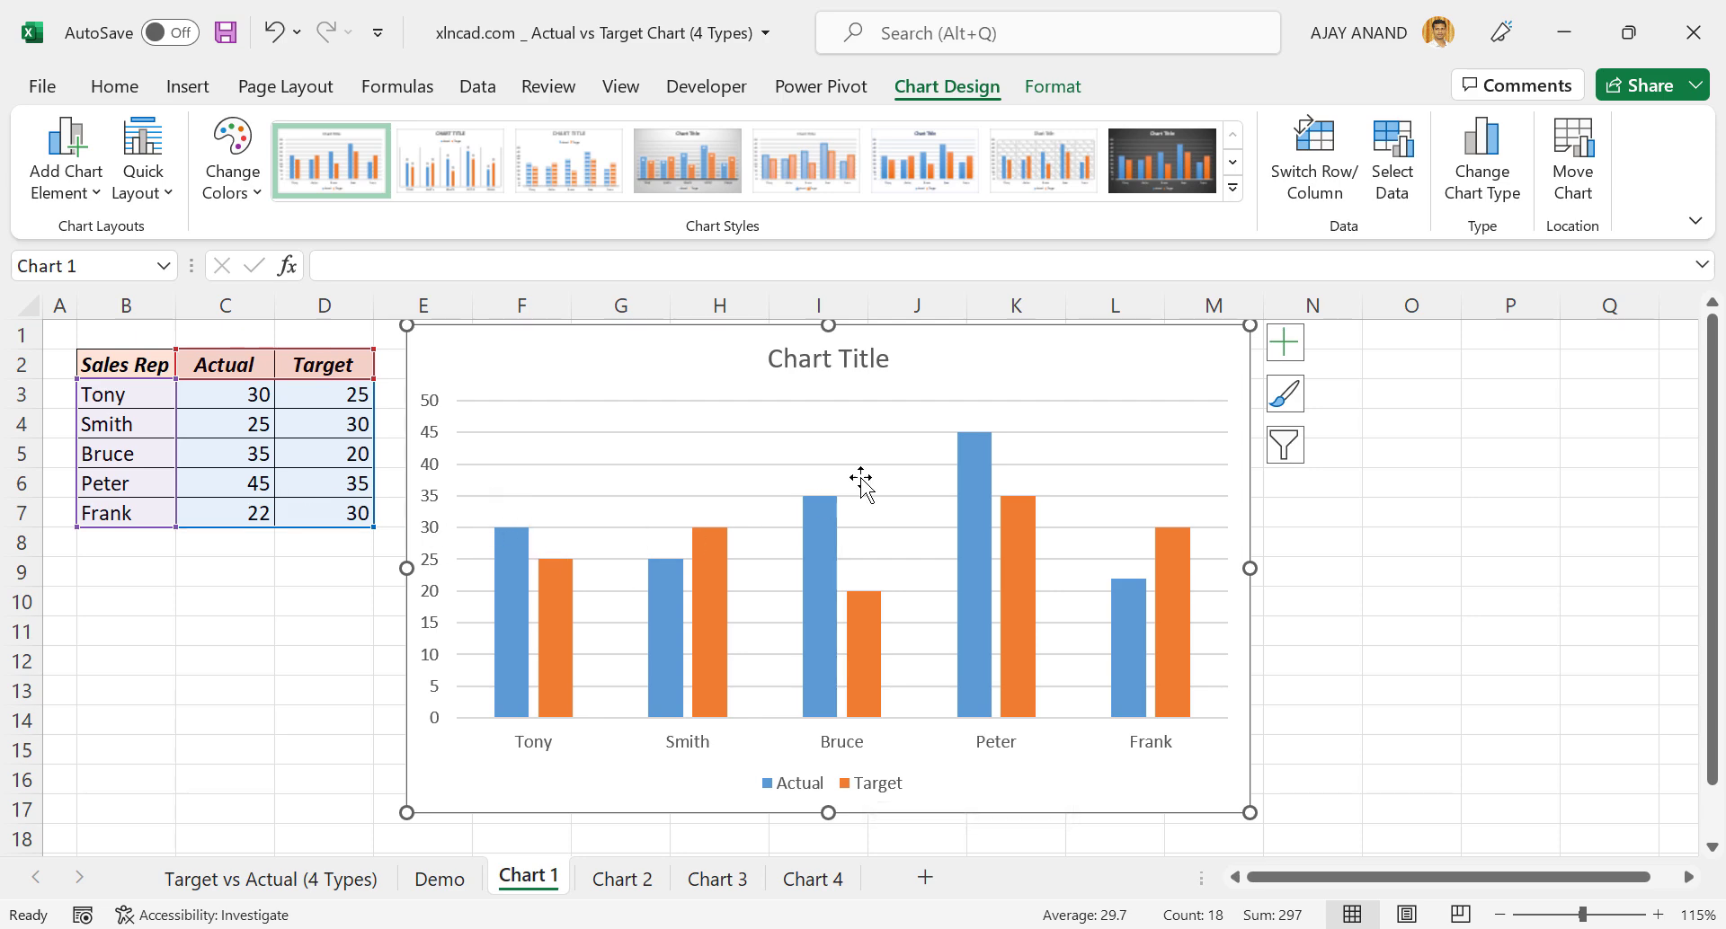
# Add data labels to both the Actual and Target columns of the chart
pyautogui.click(1285, 367)
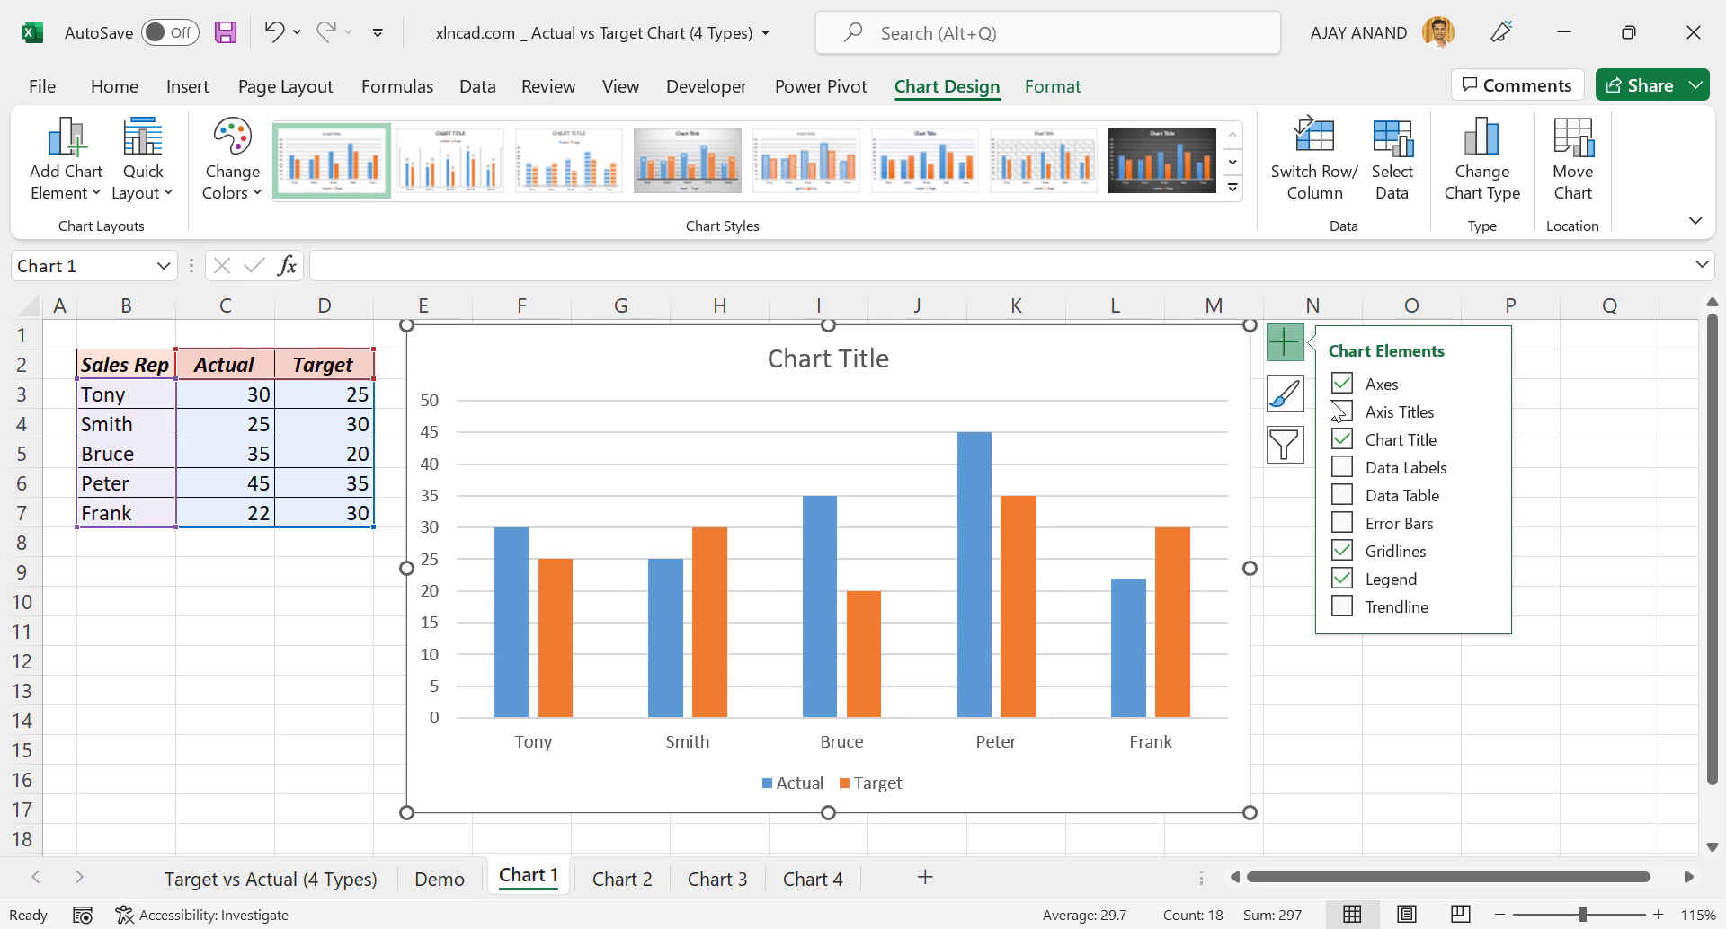
pyautogui.click(1342, 467)
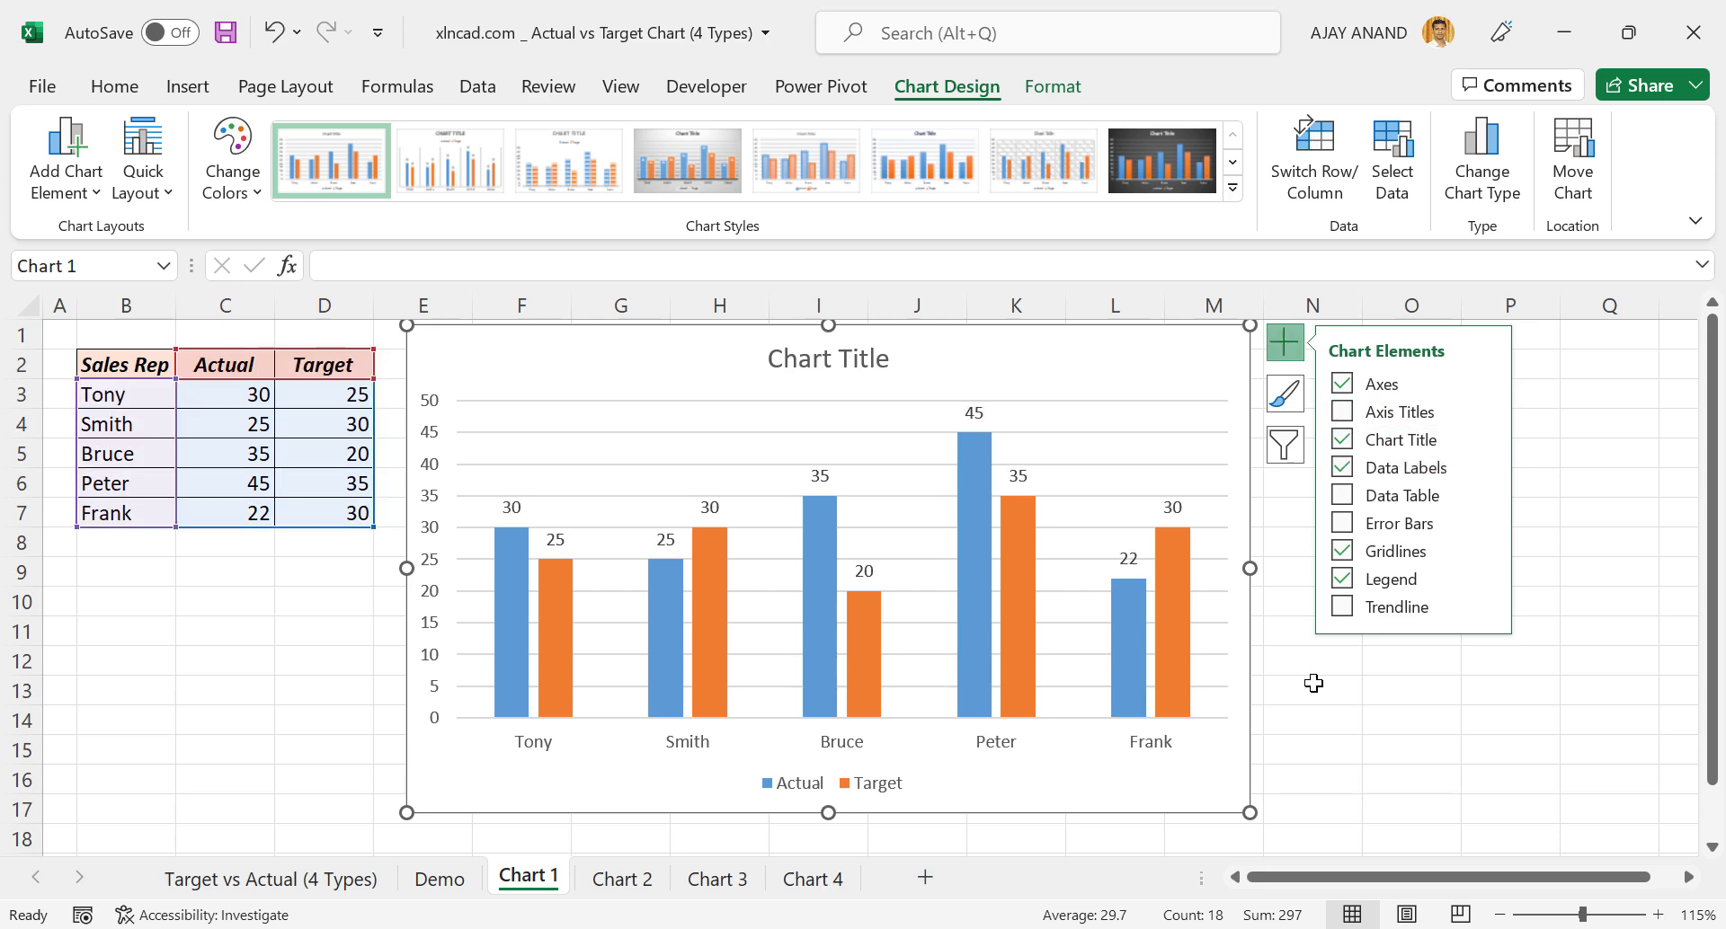
pyautogui.click(1358, 714)
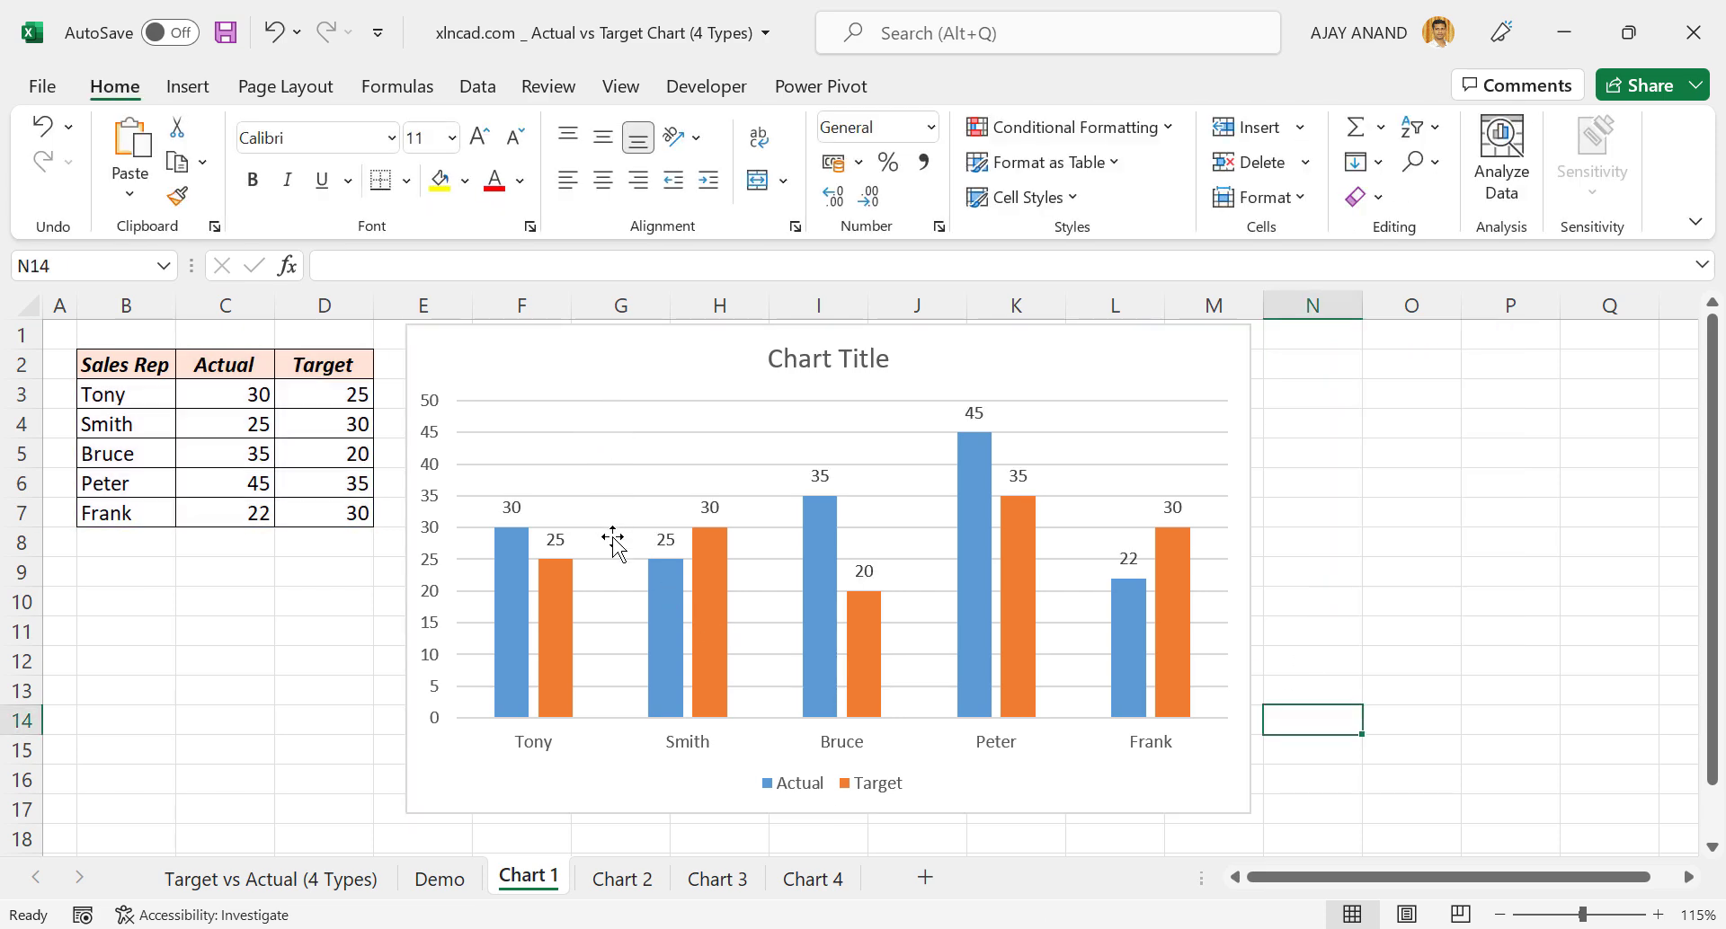
# Delete the horizontal gridlines from the chart
pyautogui.click(614, 466)
pyautogui.press('Delete')
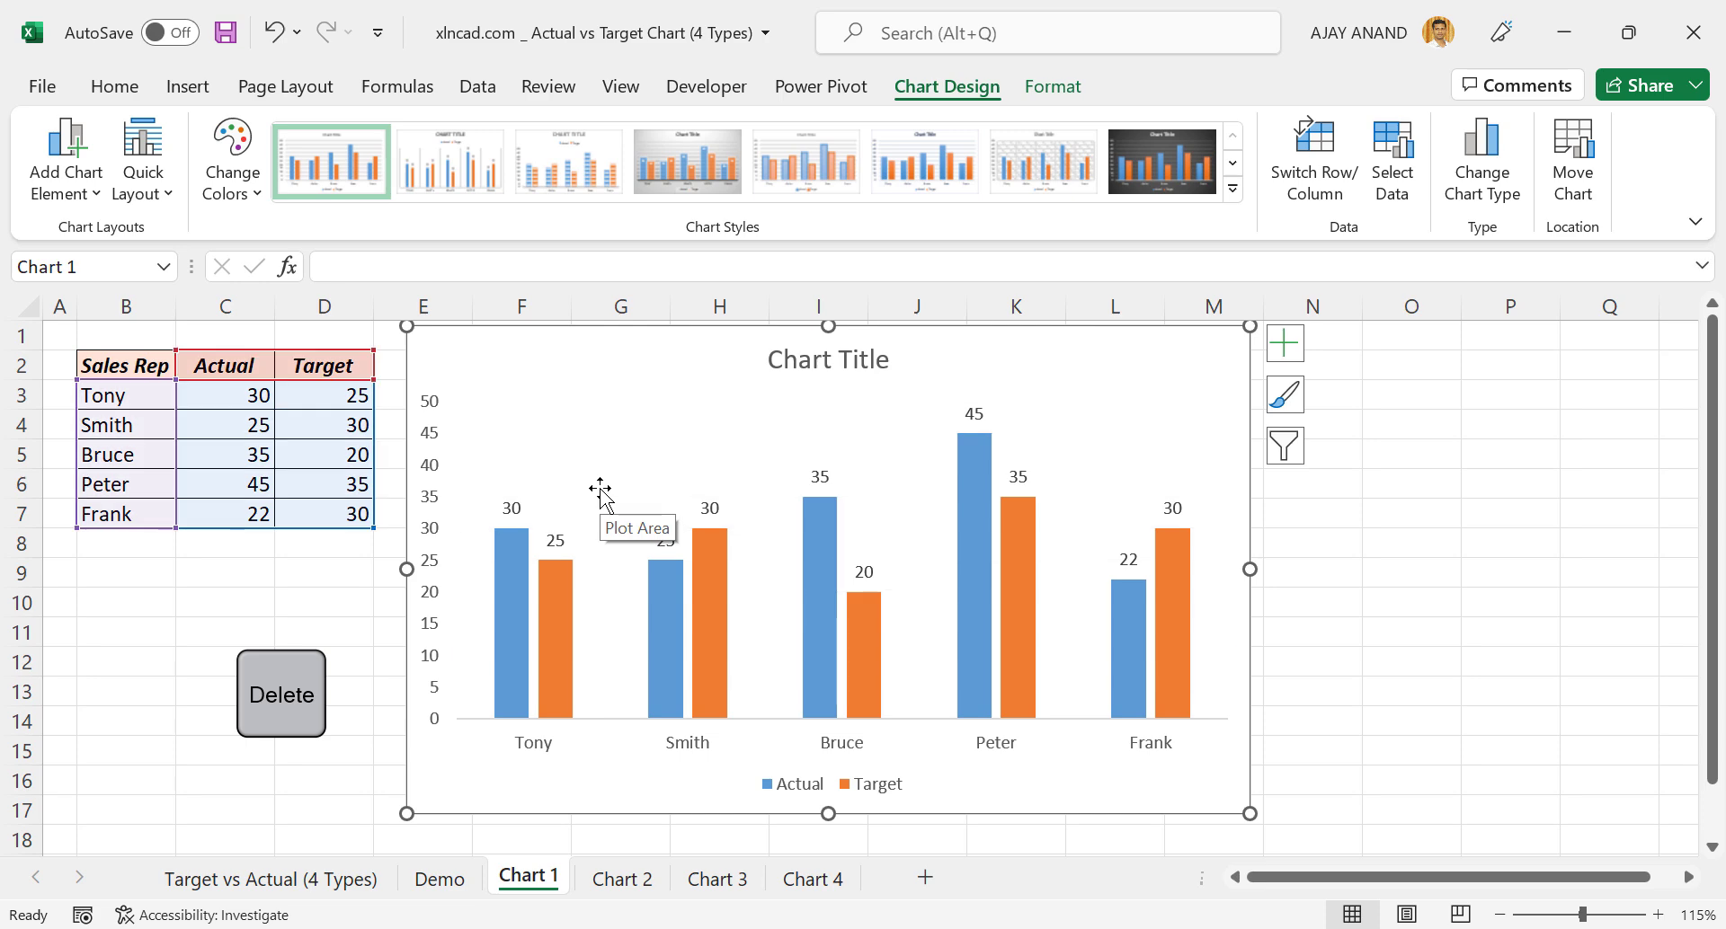
pyautogui.click(289, 629)
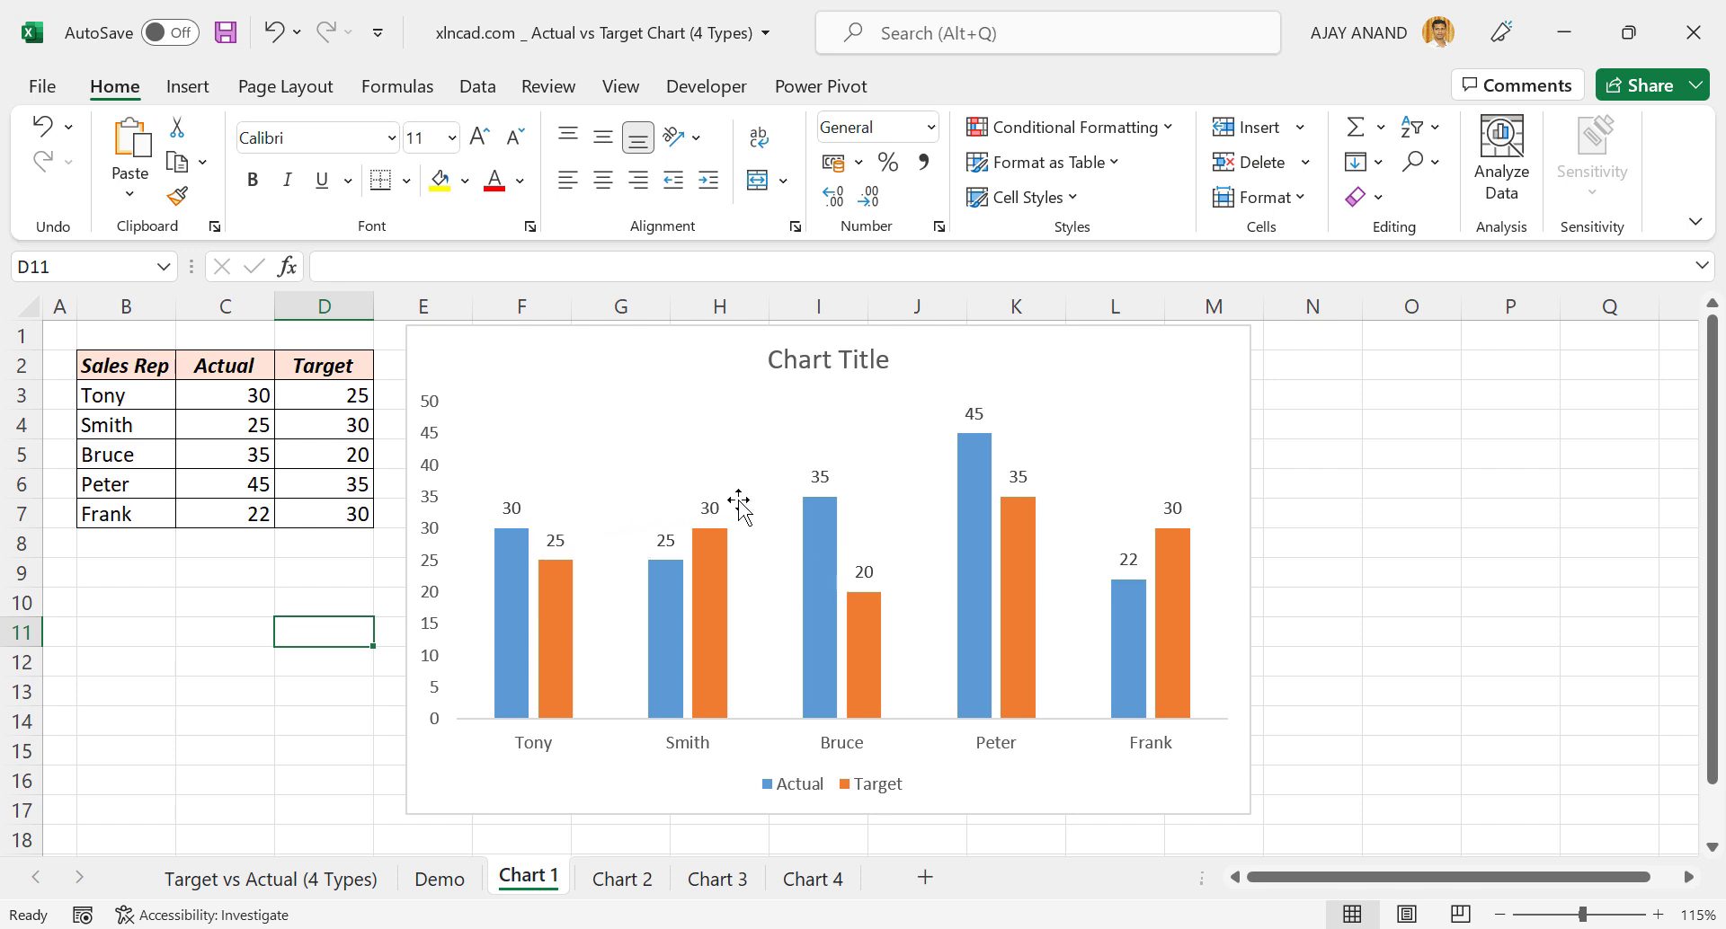
# Format the Target series' data labels in red, bold and italic
pyautogui.click(563, 539)
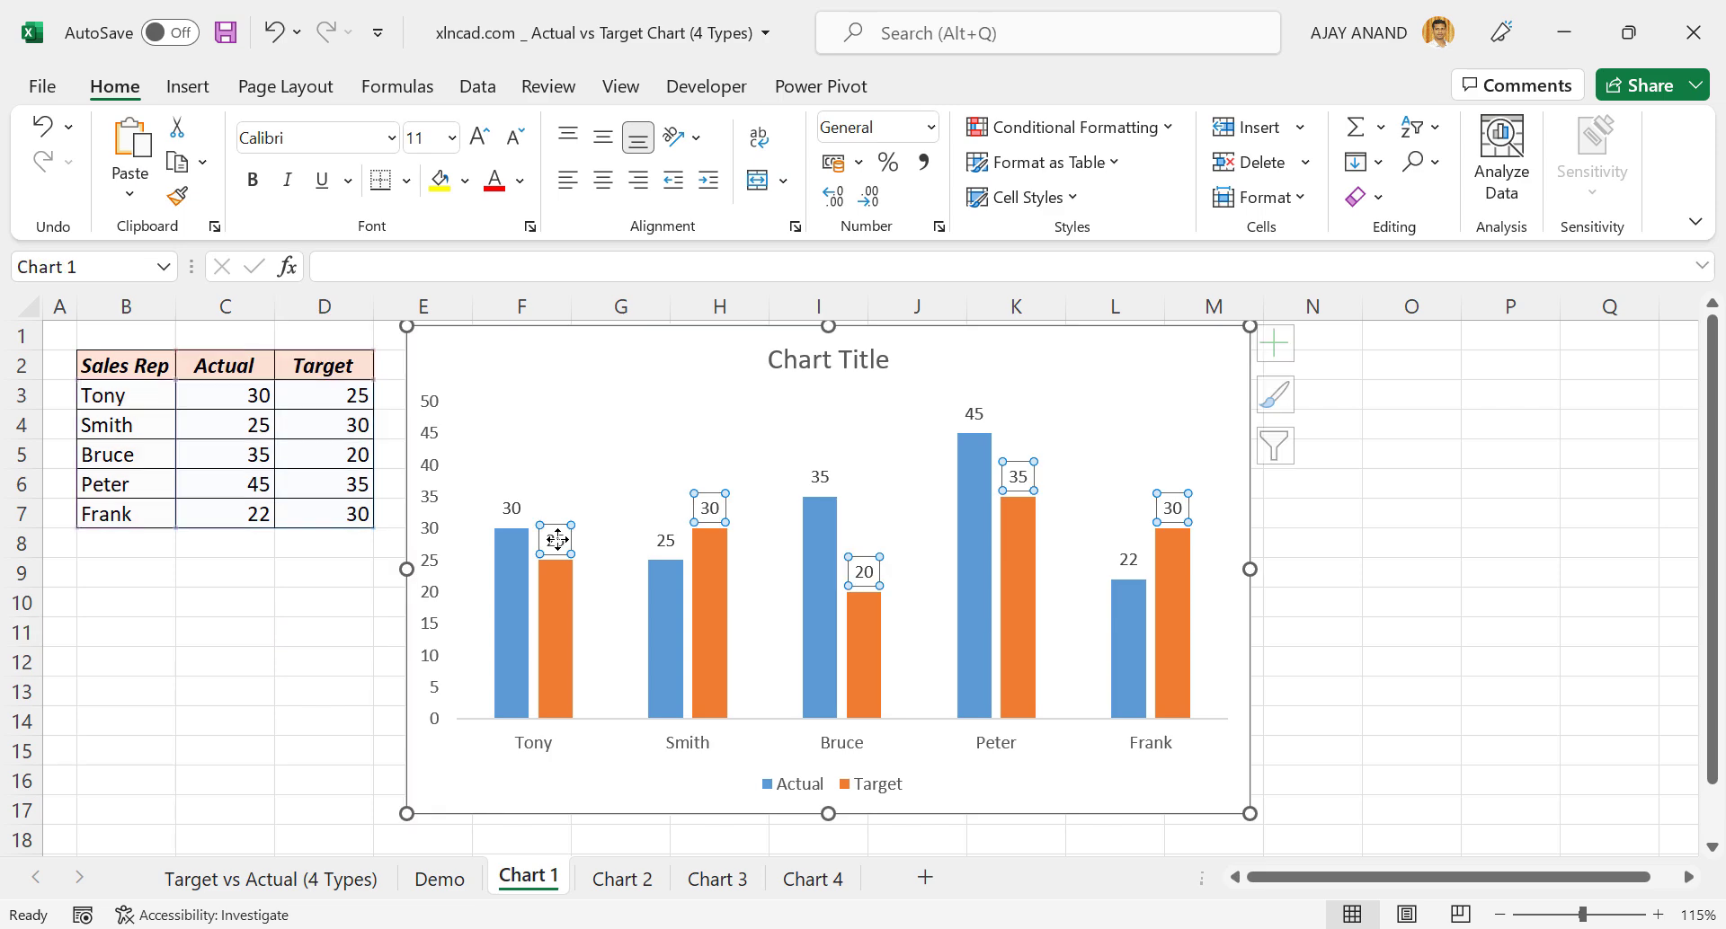
pyautogui.click(119, 87)
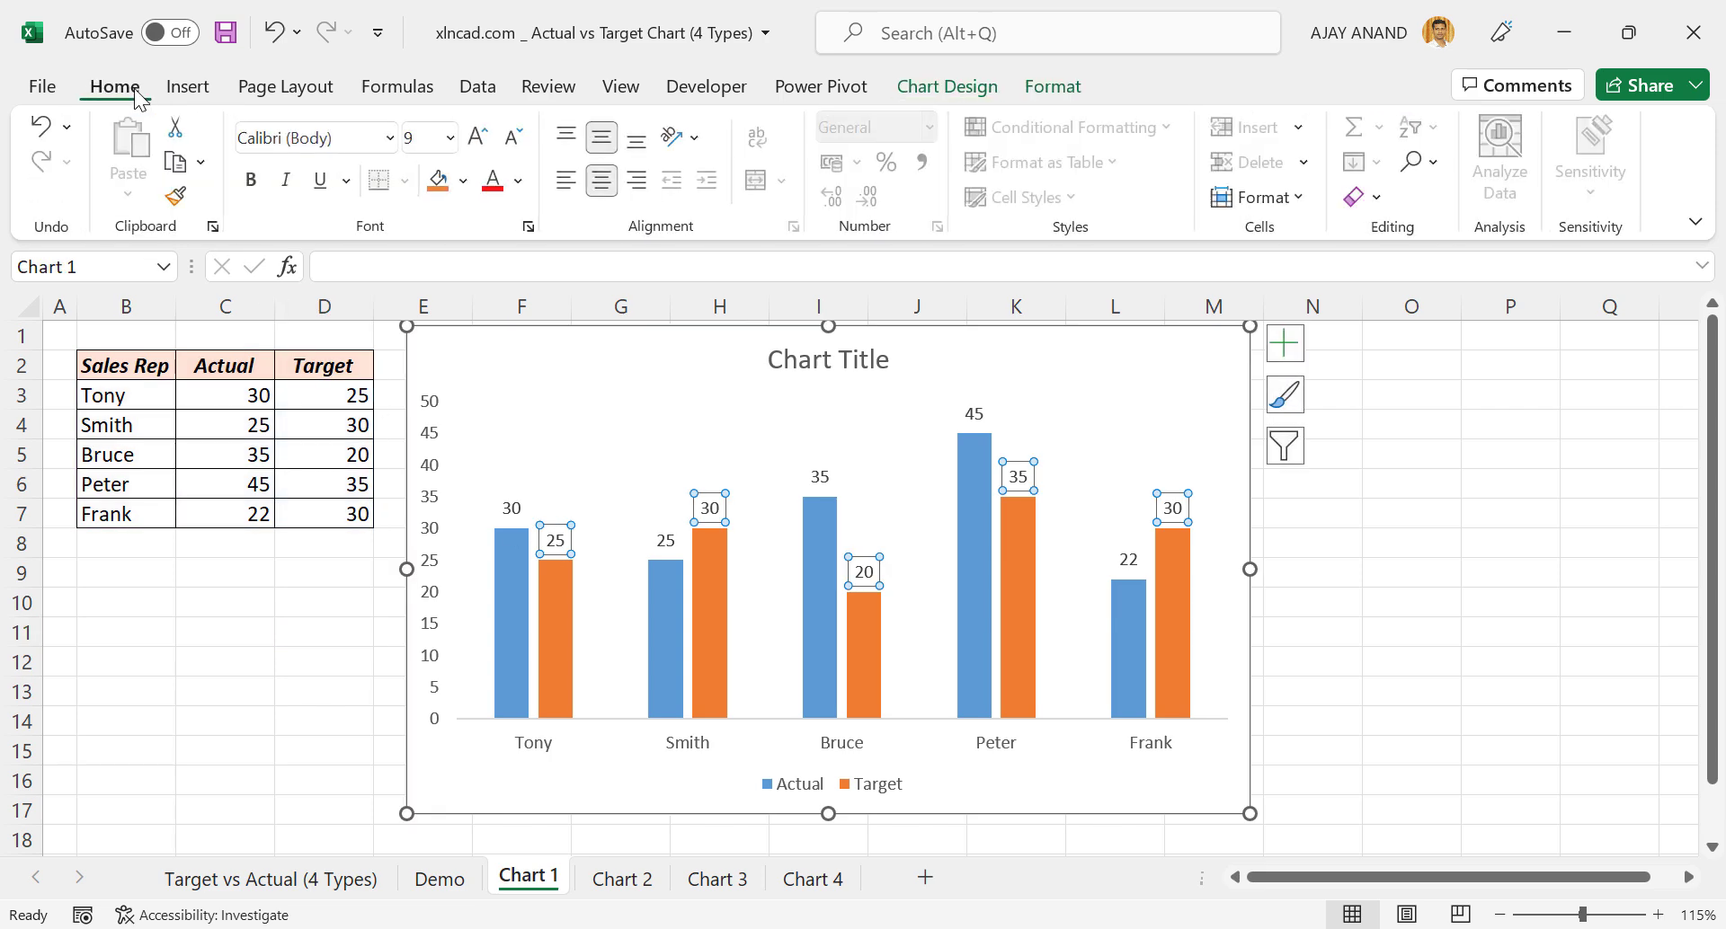
pyautogui.click(519, 180)
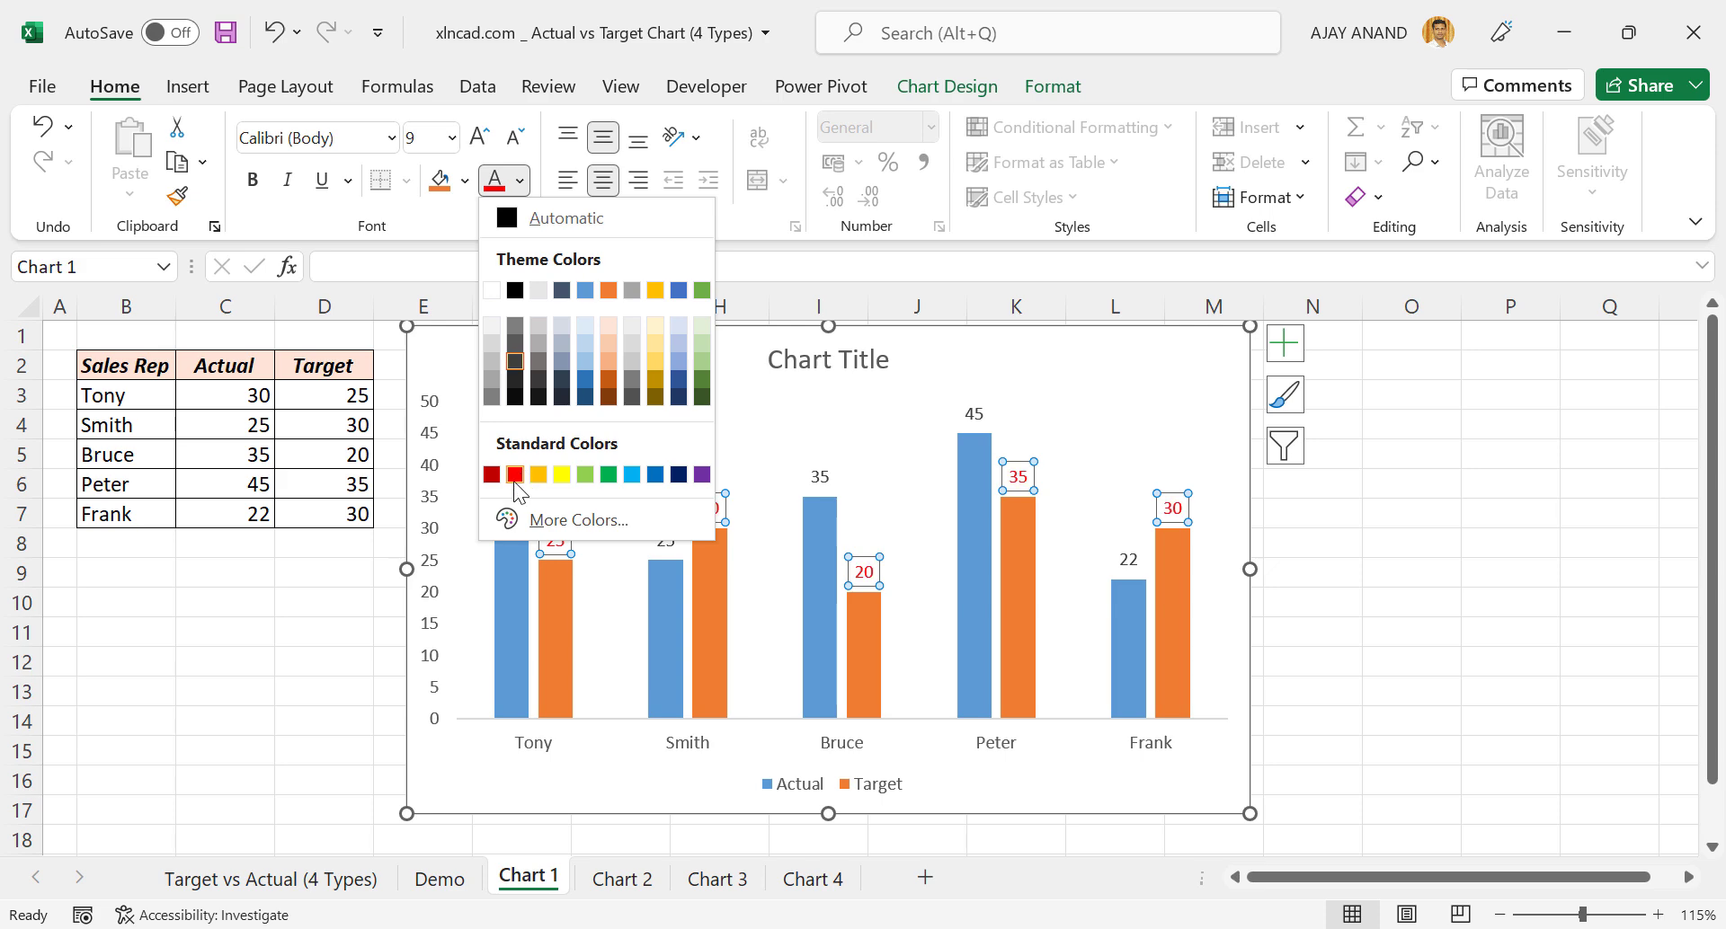
pyautogui.click(515, 475)
pyautogui.click(265, 183)
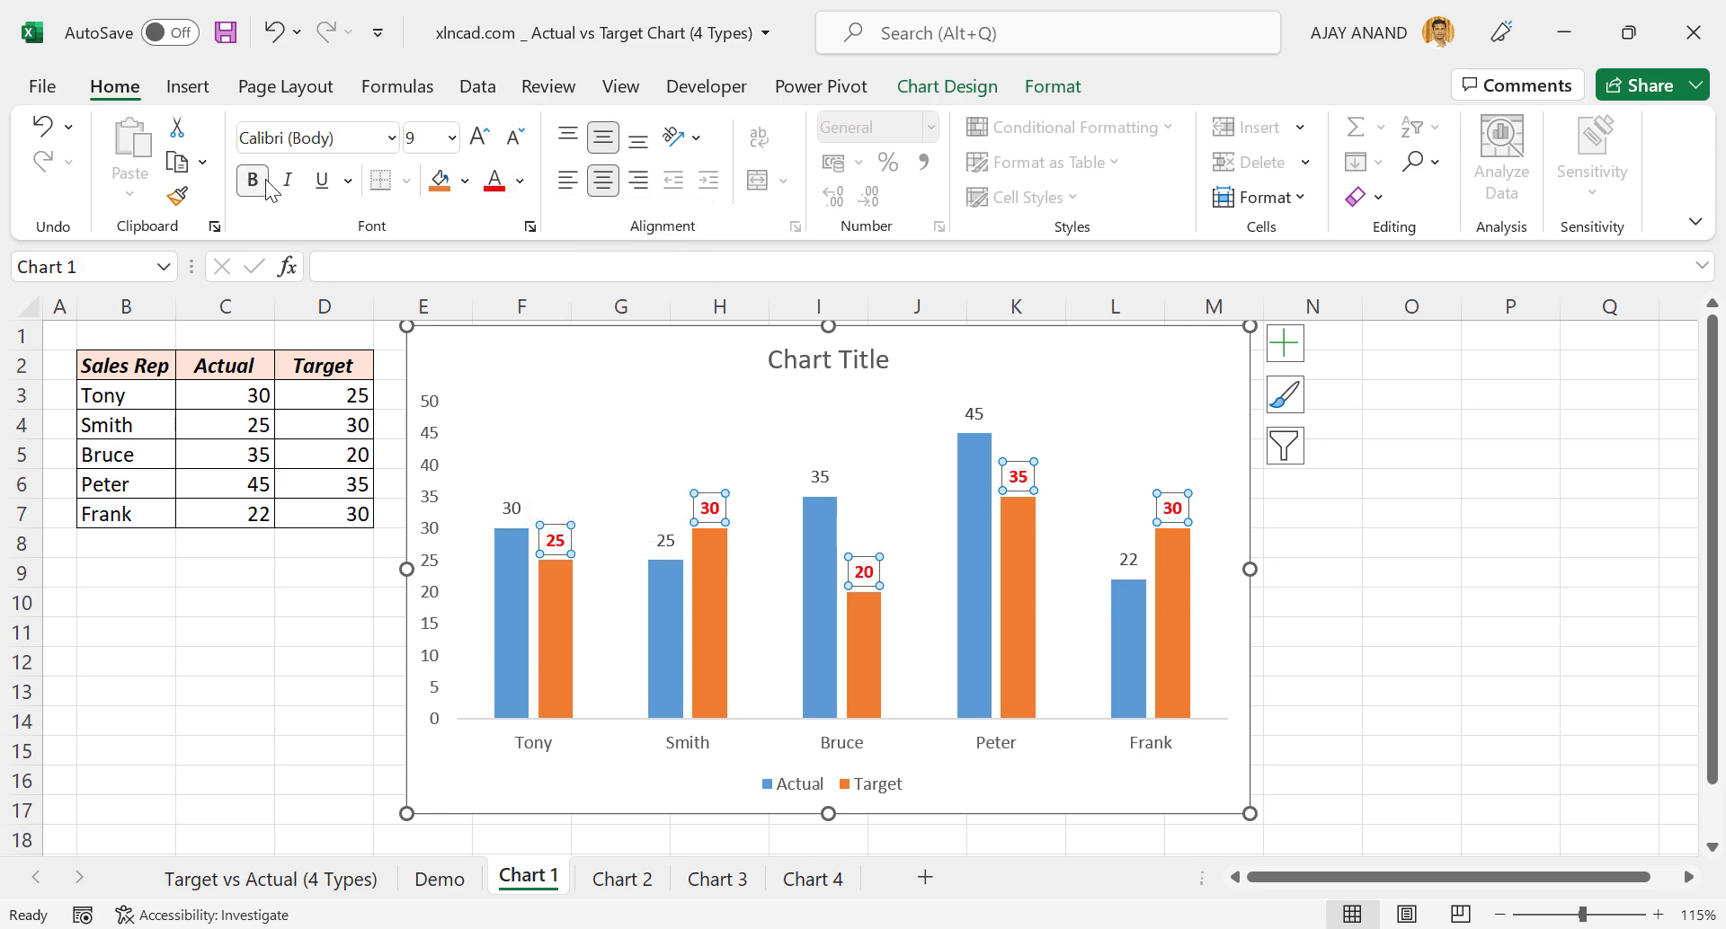
pyautogui.click(287, 184)
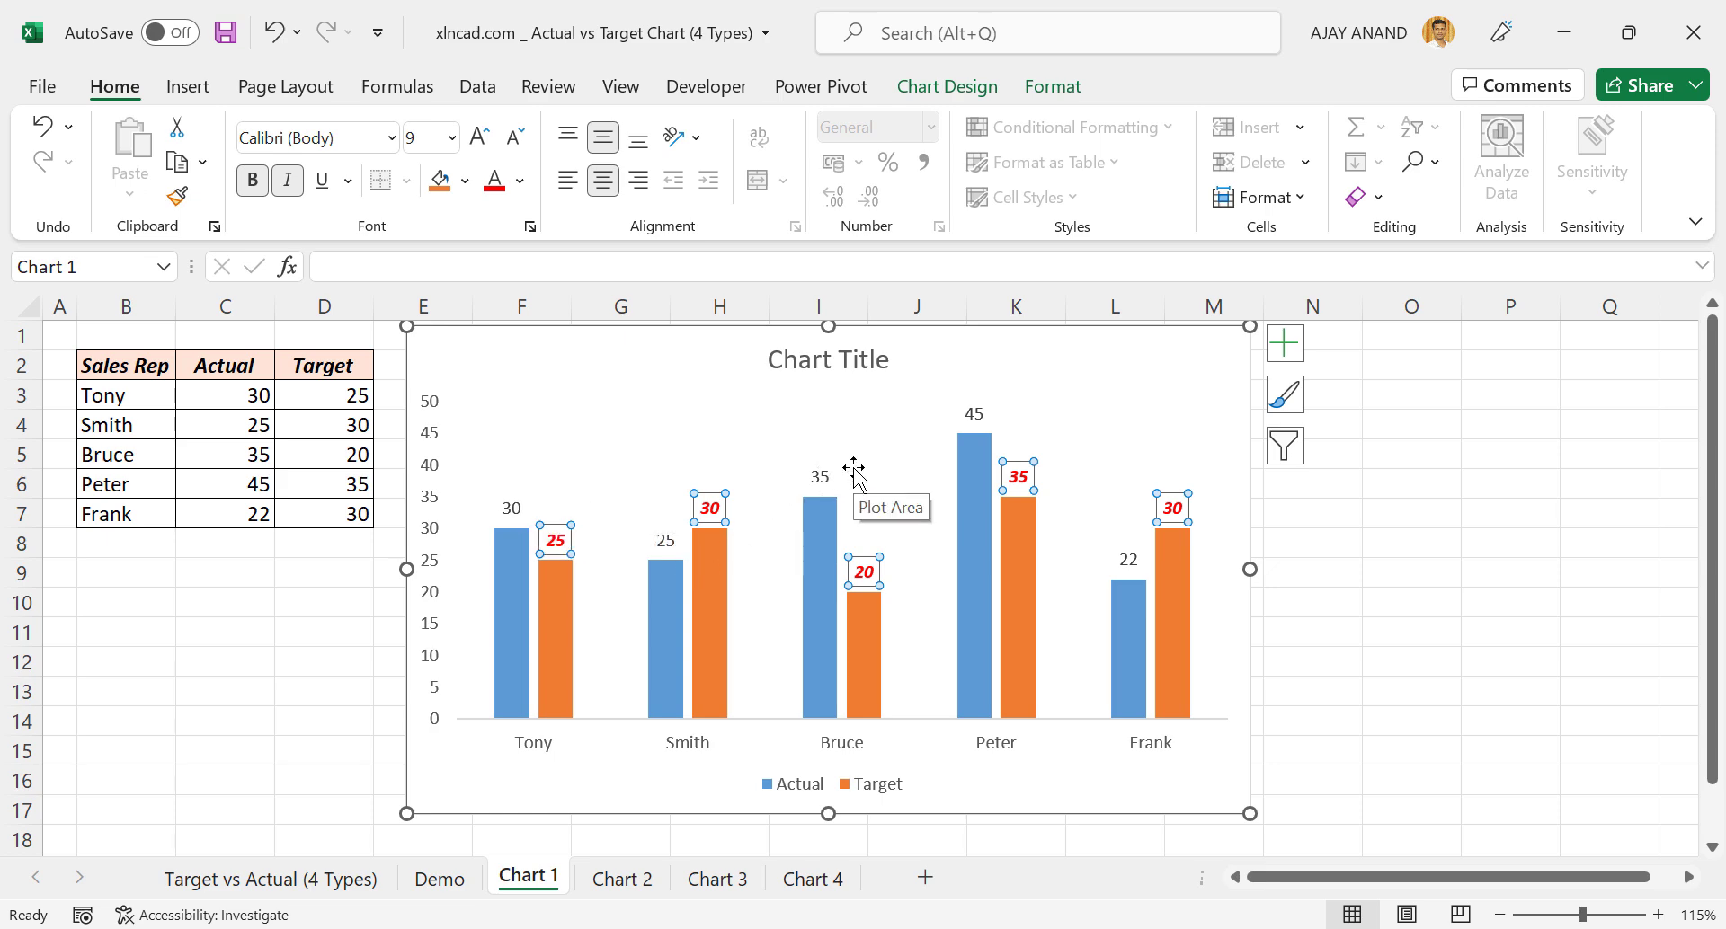
# Format the Actual series' data labels in green, bold and italic
pyautogui.click(818, 475)
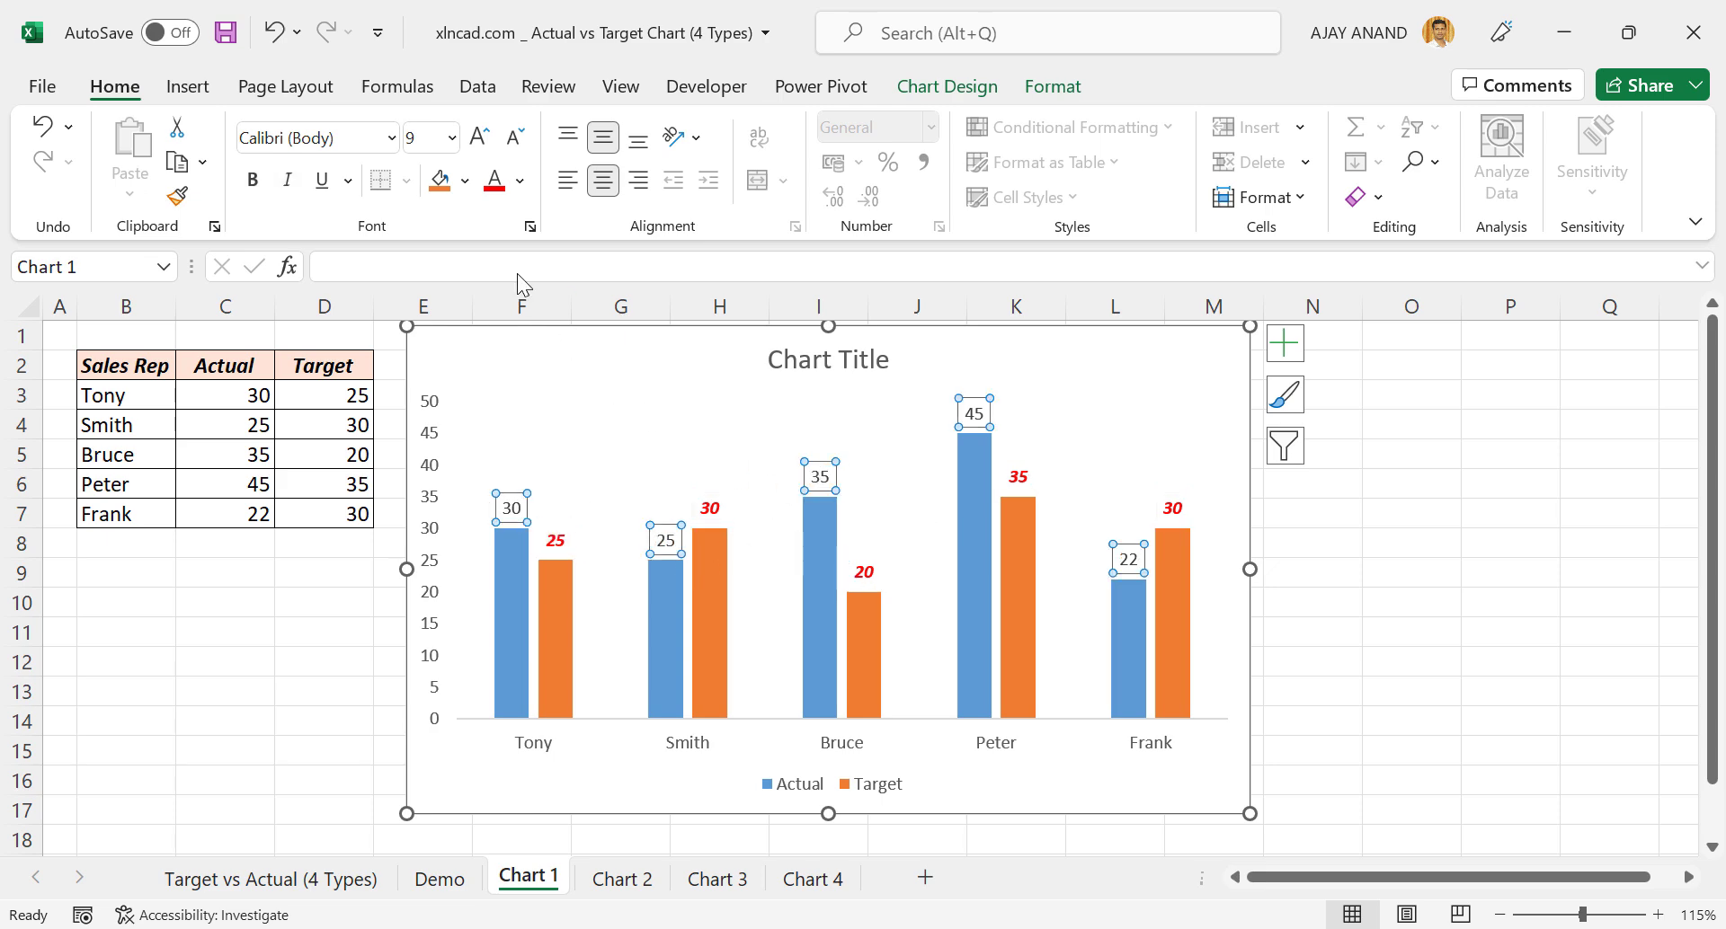
pyautogui.click(519, 180)
pyautogui.click(606, 471)
pyautogui.click(253, 180)
pyautogui.click(287, 180)
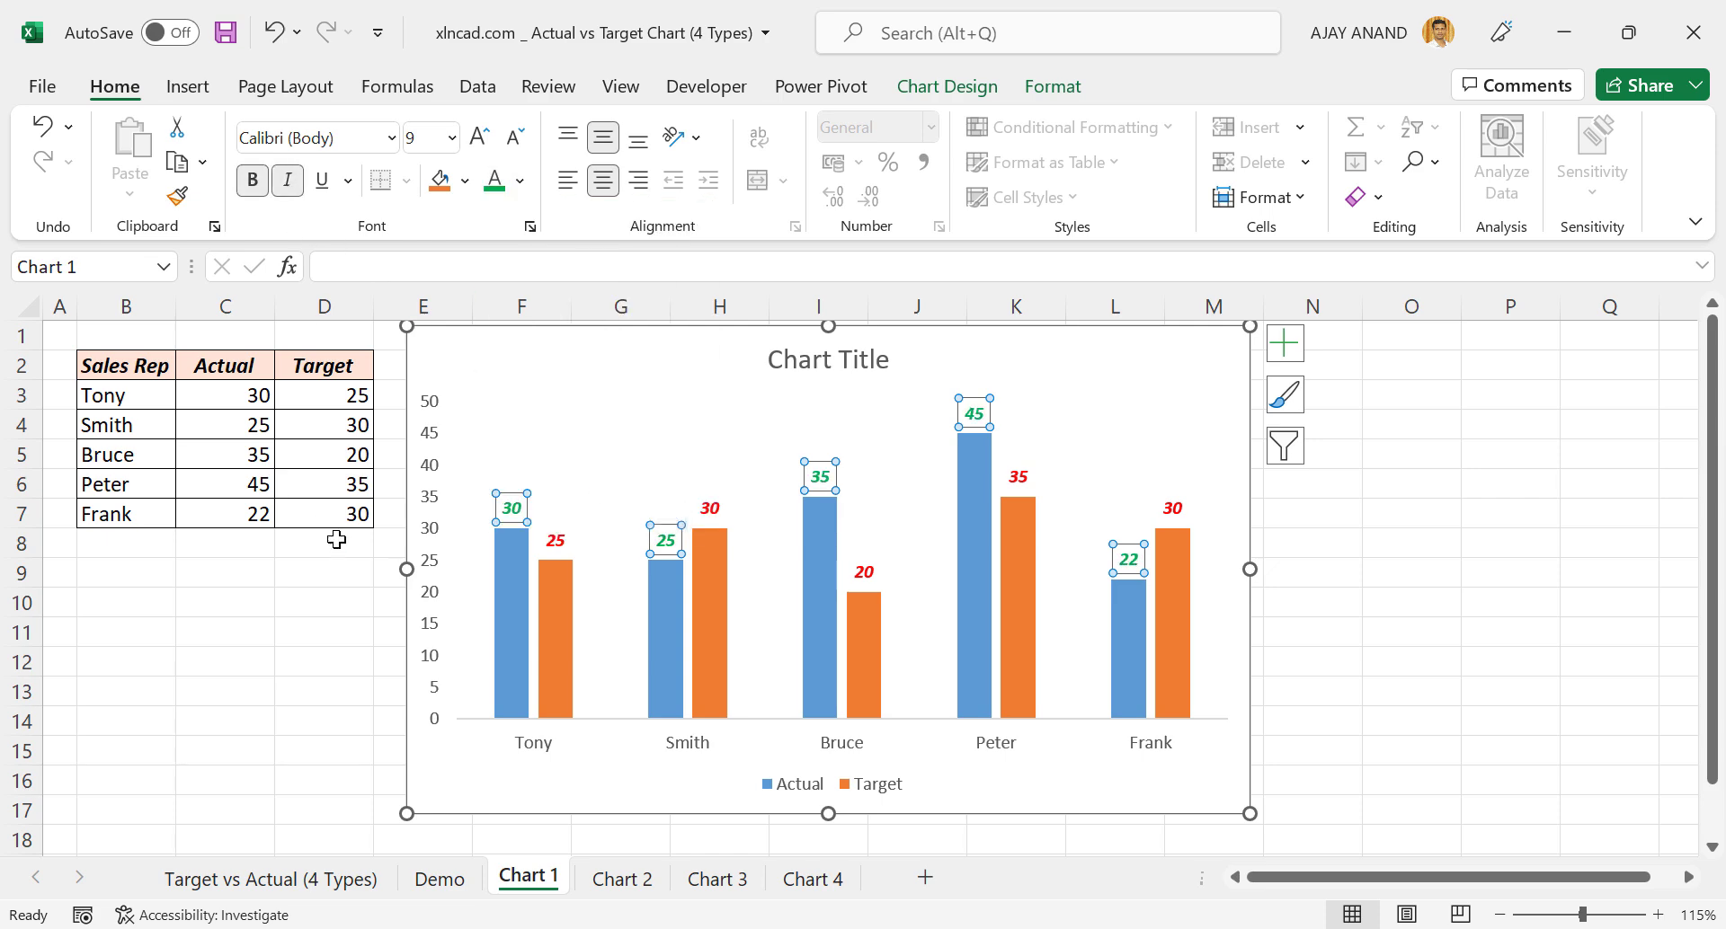
pyautogui.click(307, 606)
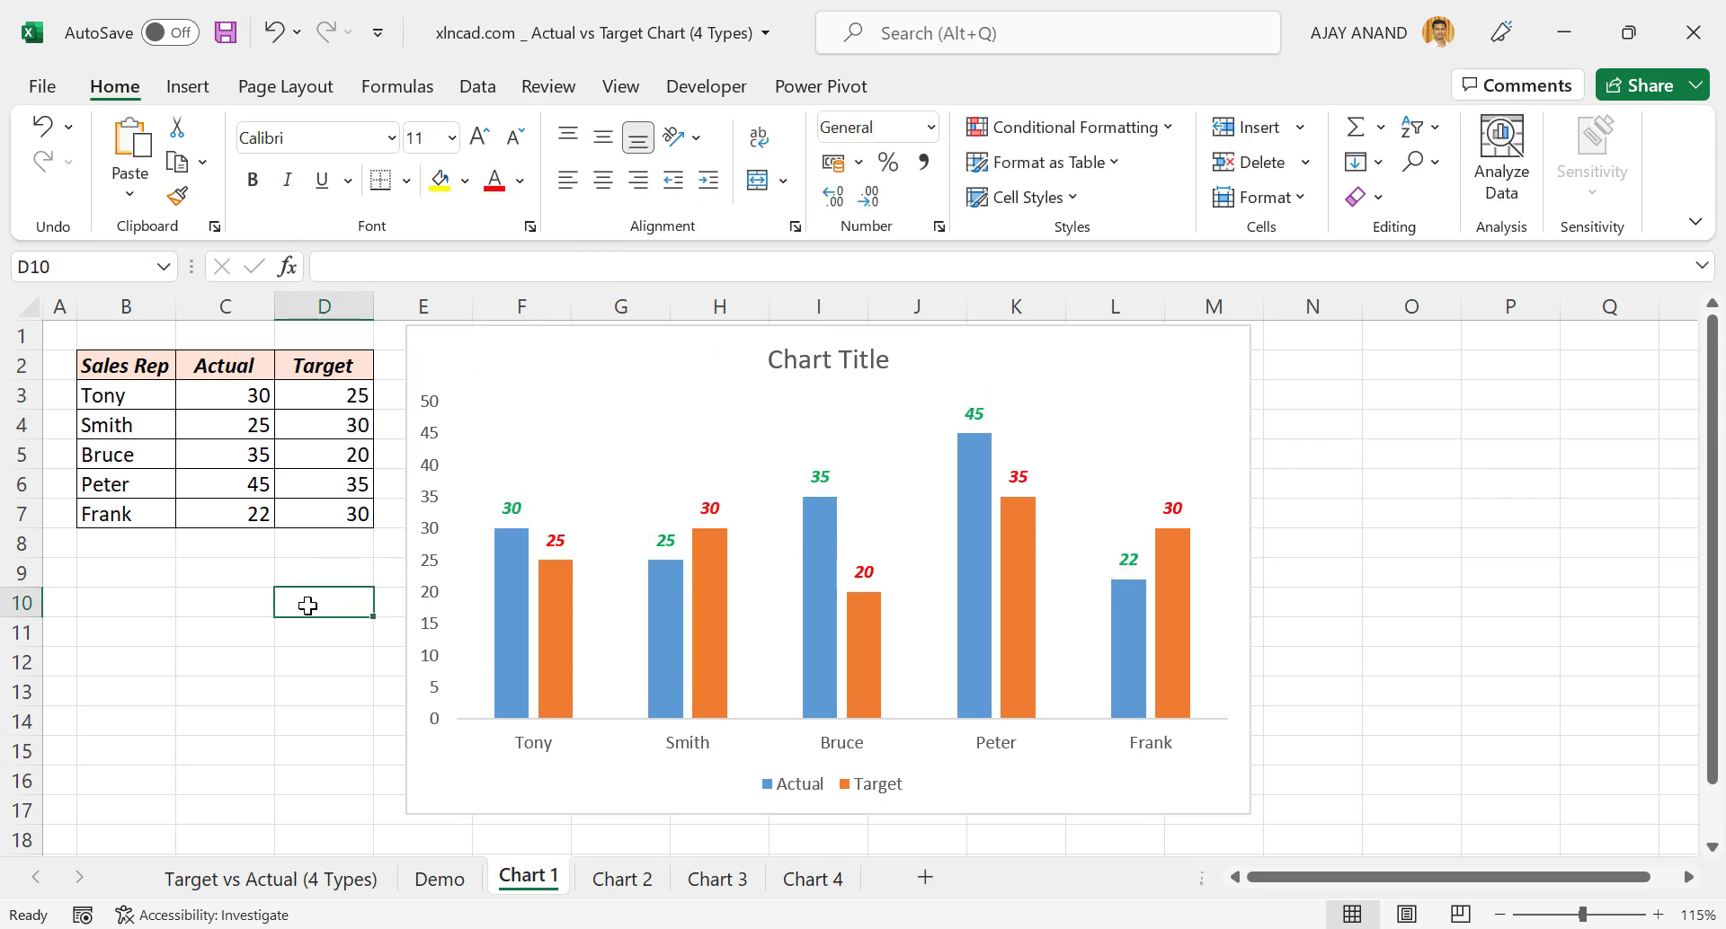
# Fill the Target series' columns with solid light green from the standard colors
pyautogui.rightClick(557, 591)
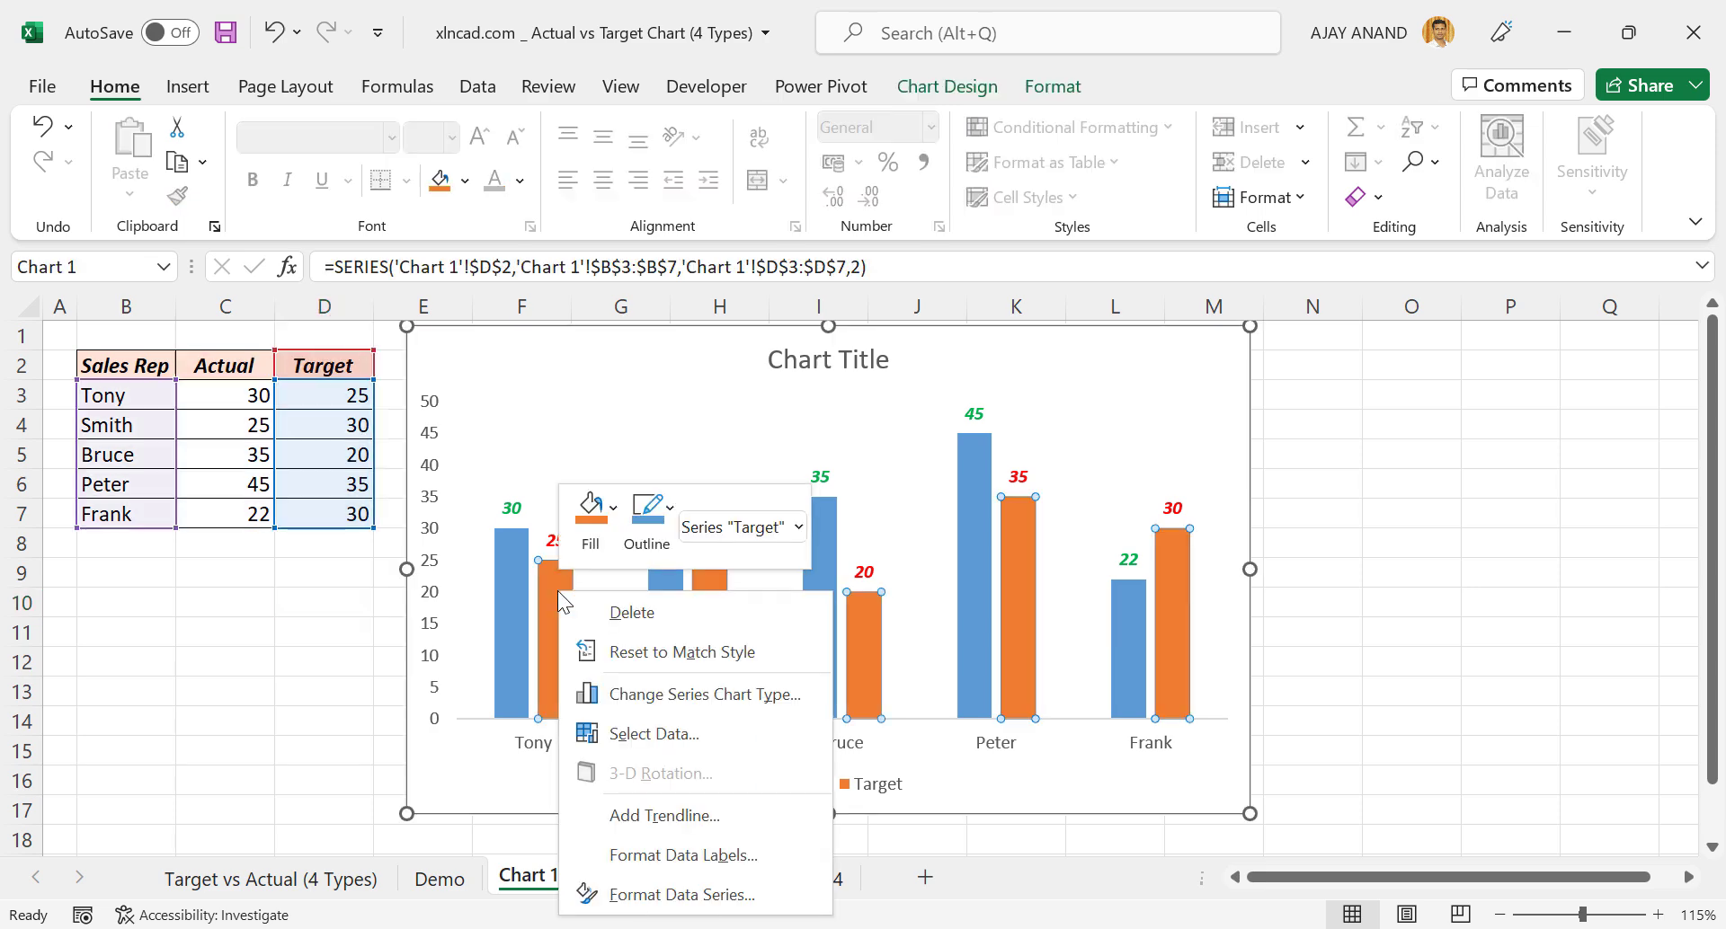
pyautogui.click(697, 895)
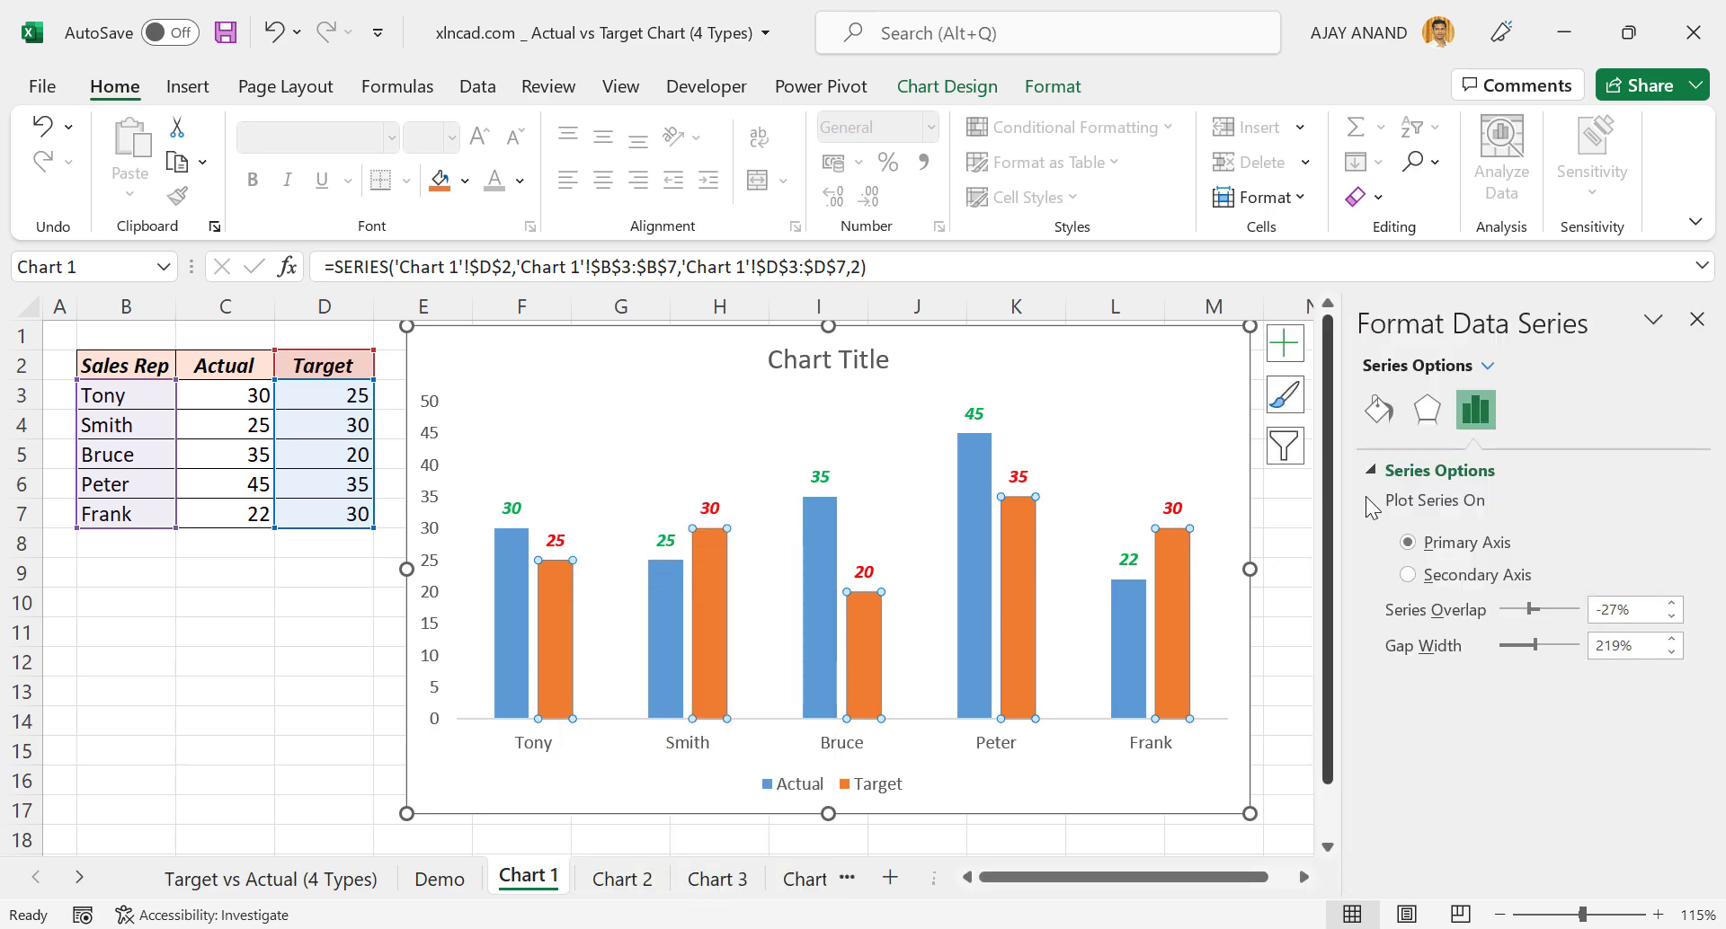
pyautogui.click(1381, 413)
pyautogui.click(1372, 473)
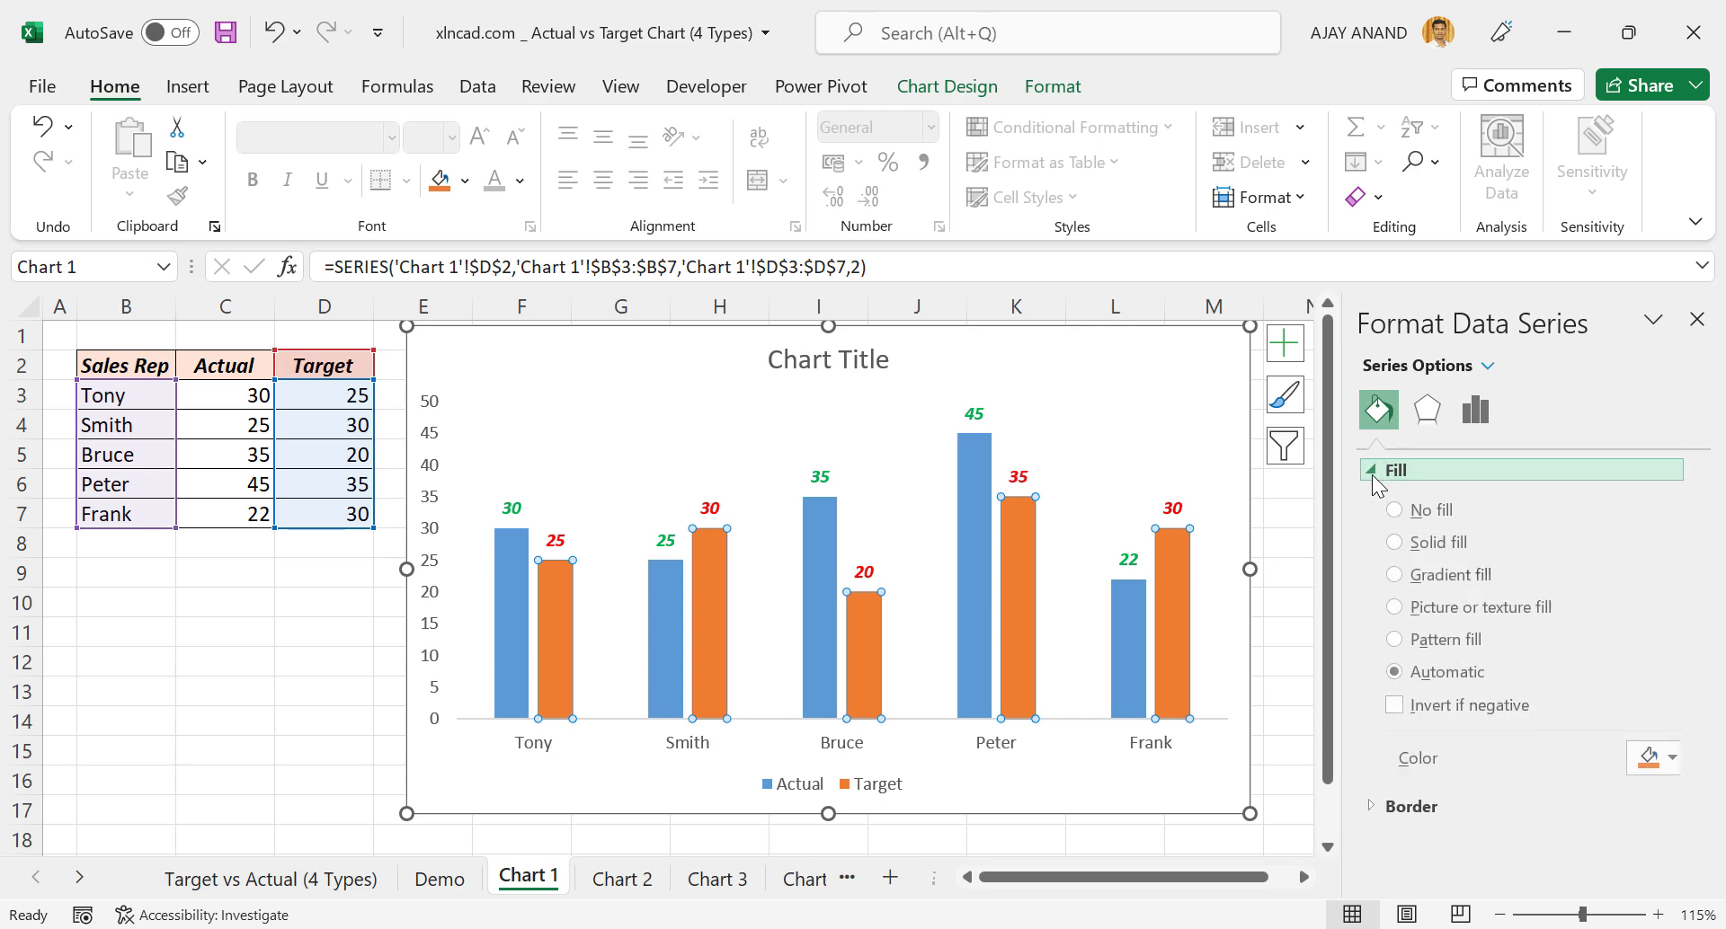
pyautogui.click(1659, 767)
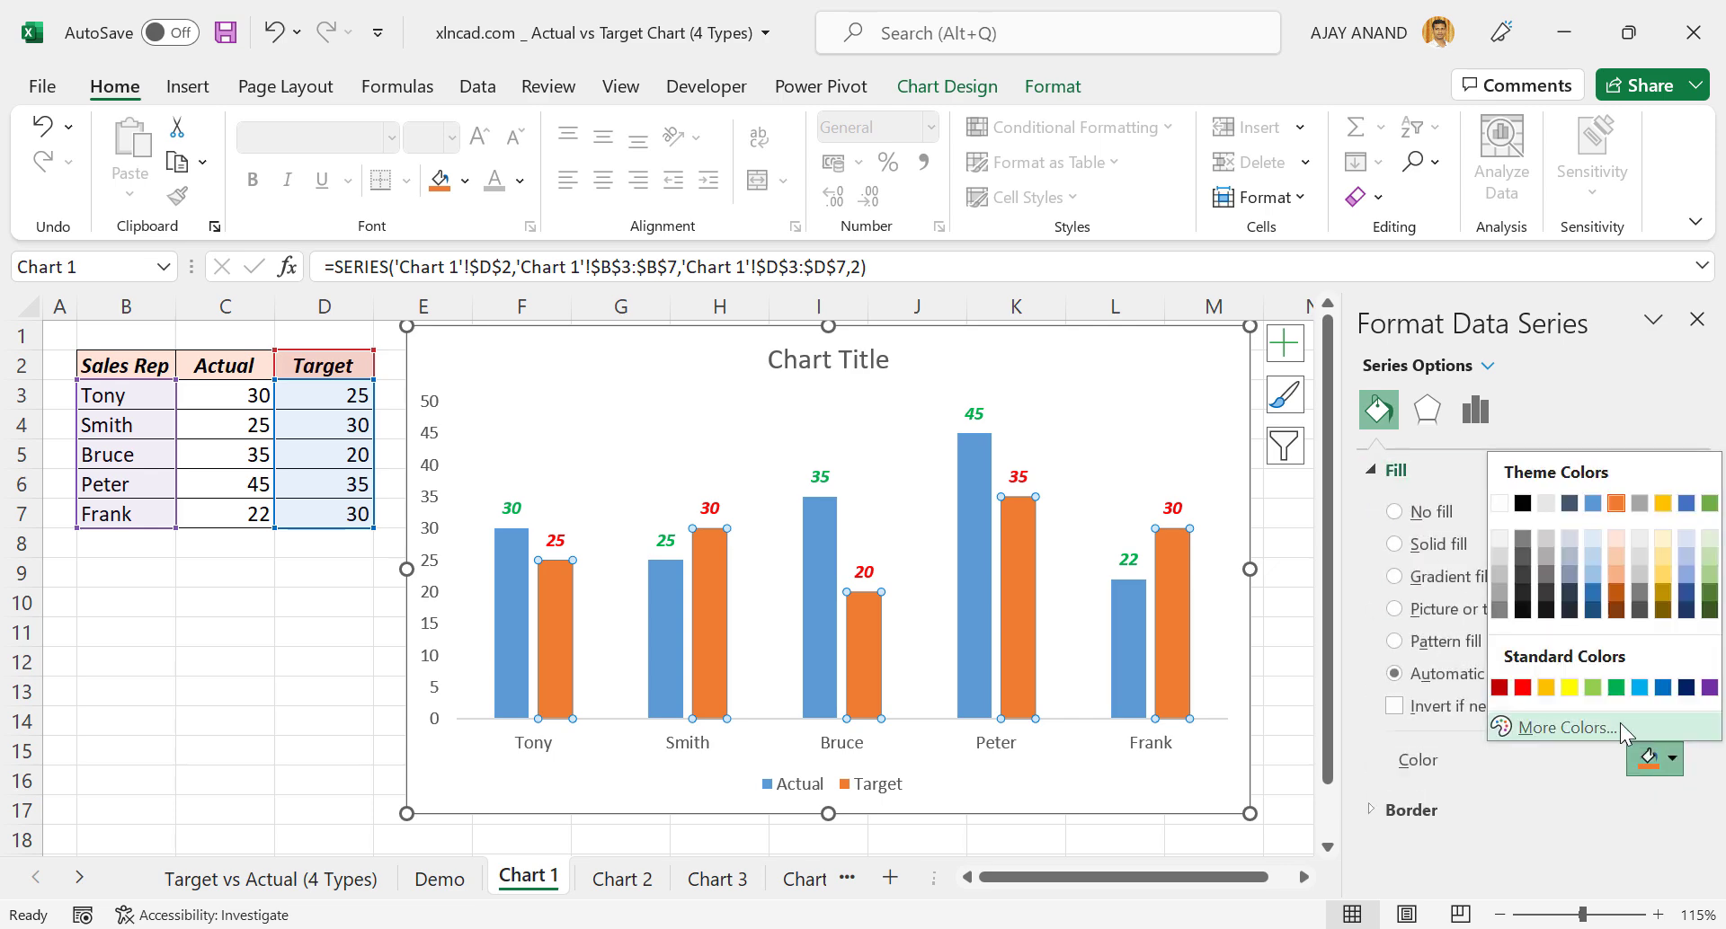
pyautogui.click(1595, 688)
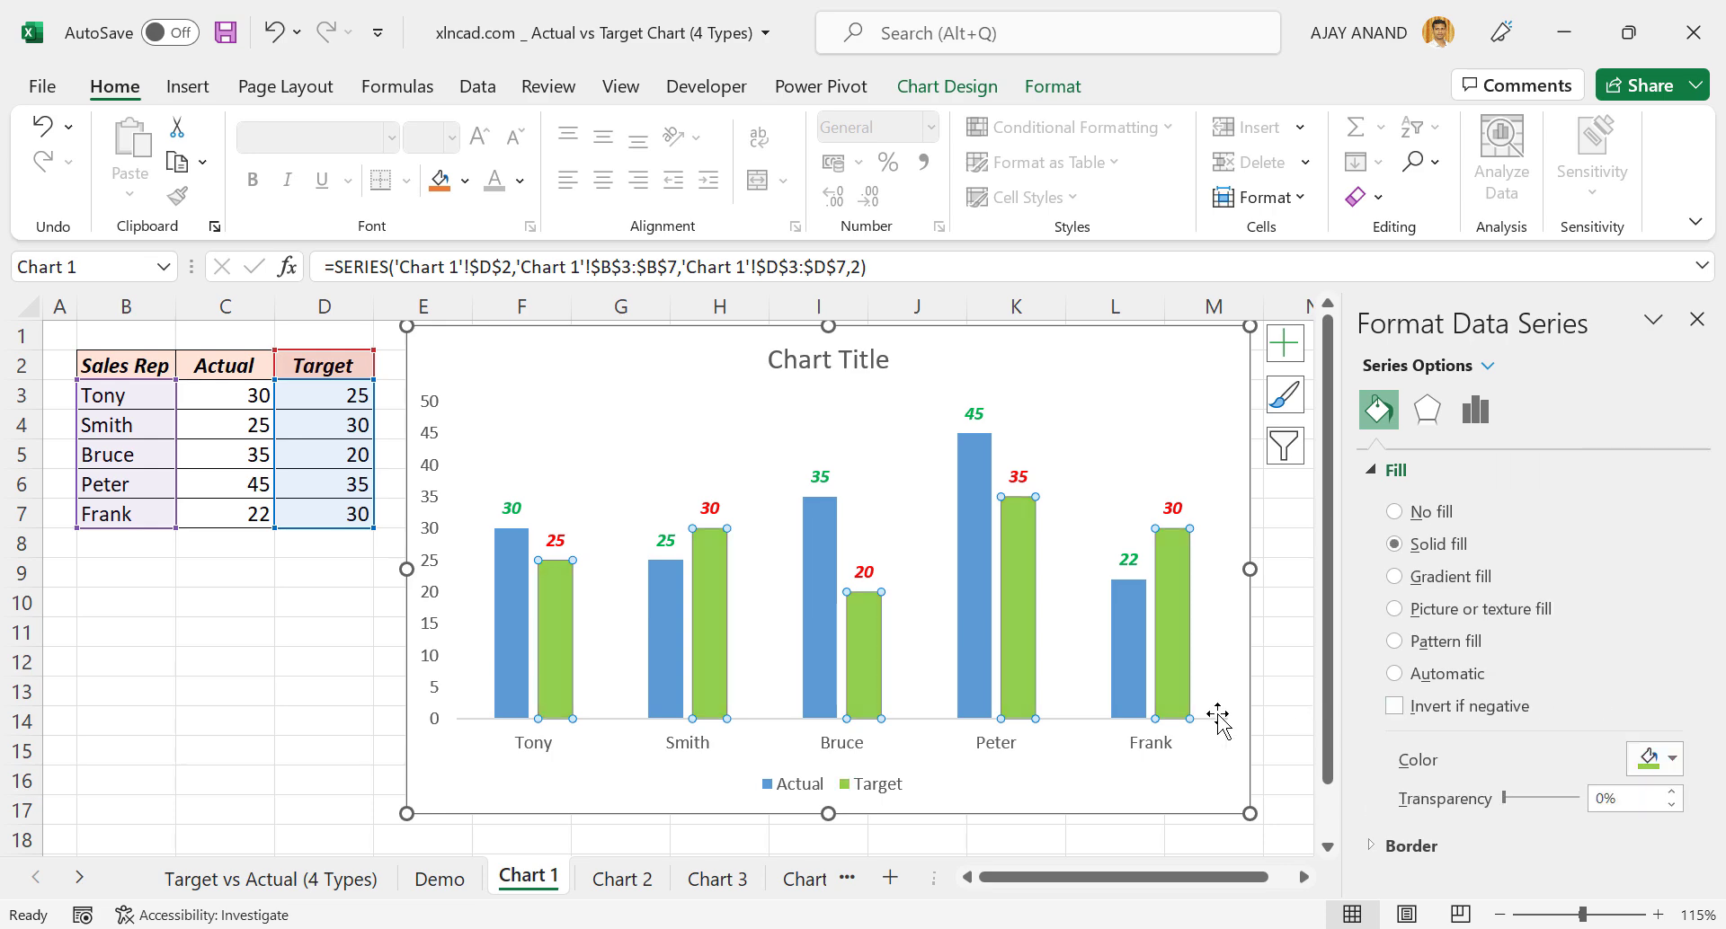
pyautogui.click(320, 688)
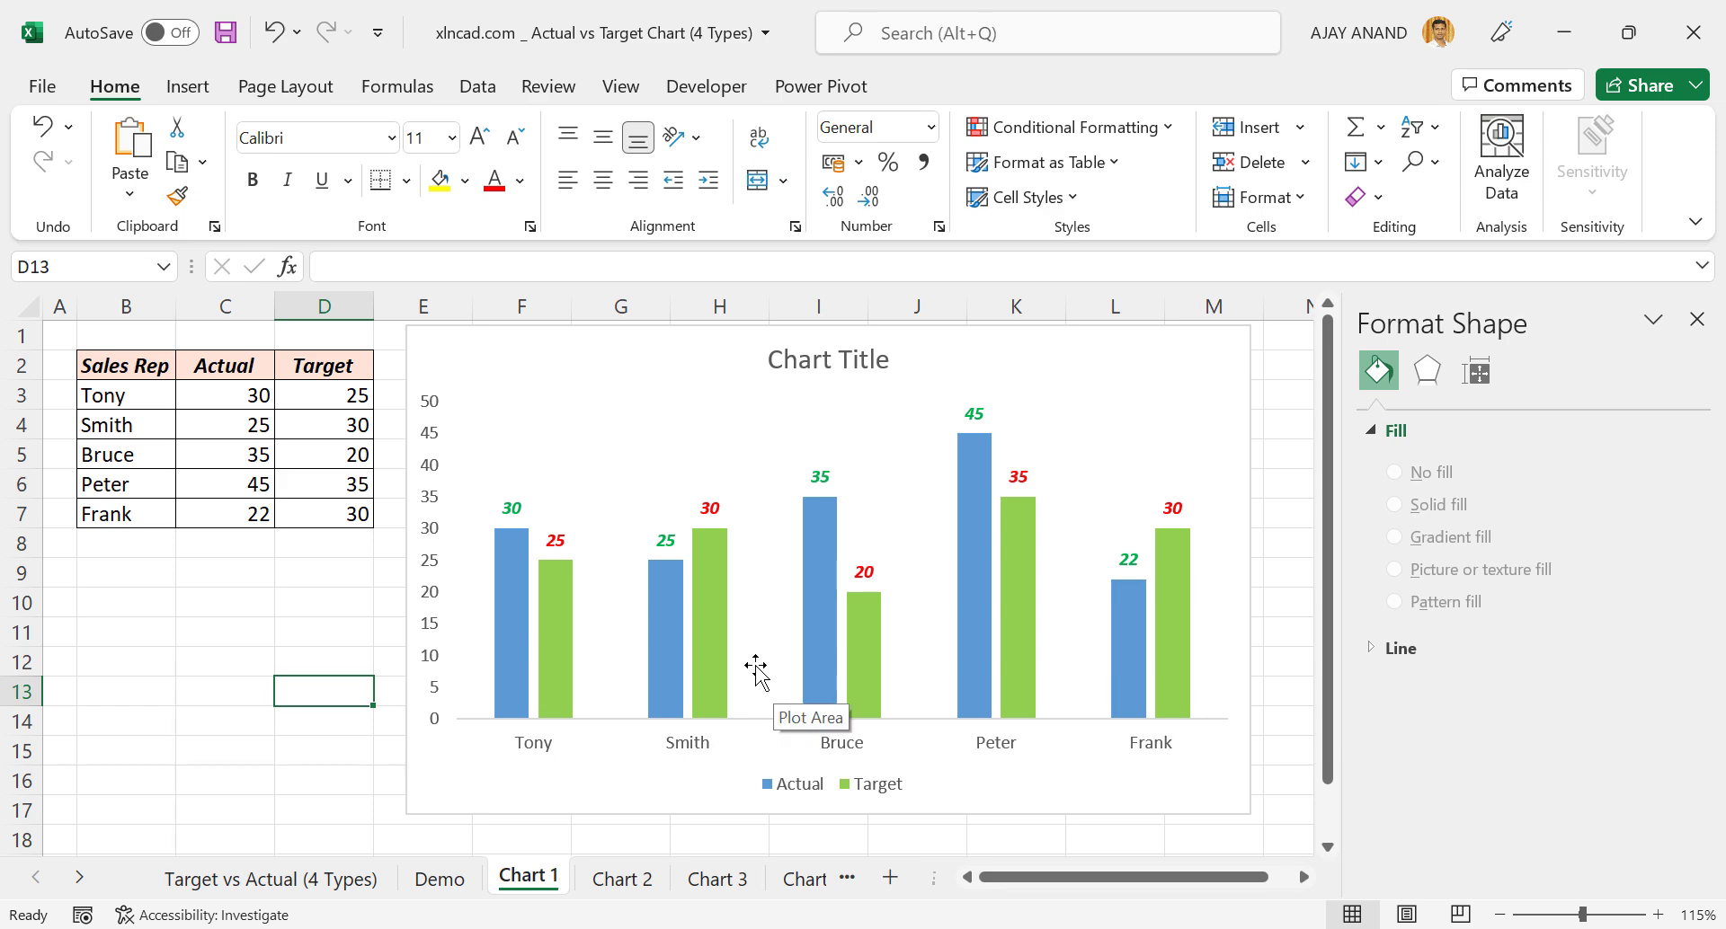
# Give the Target series' columns a solid red border
pyautogui.click(723, 622)
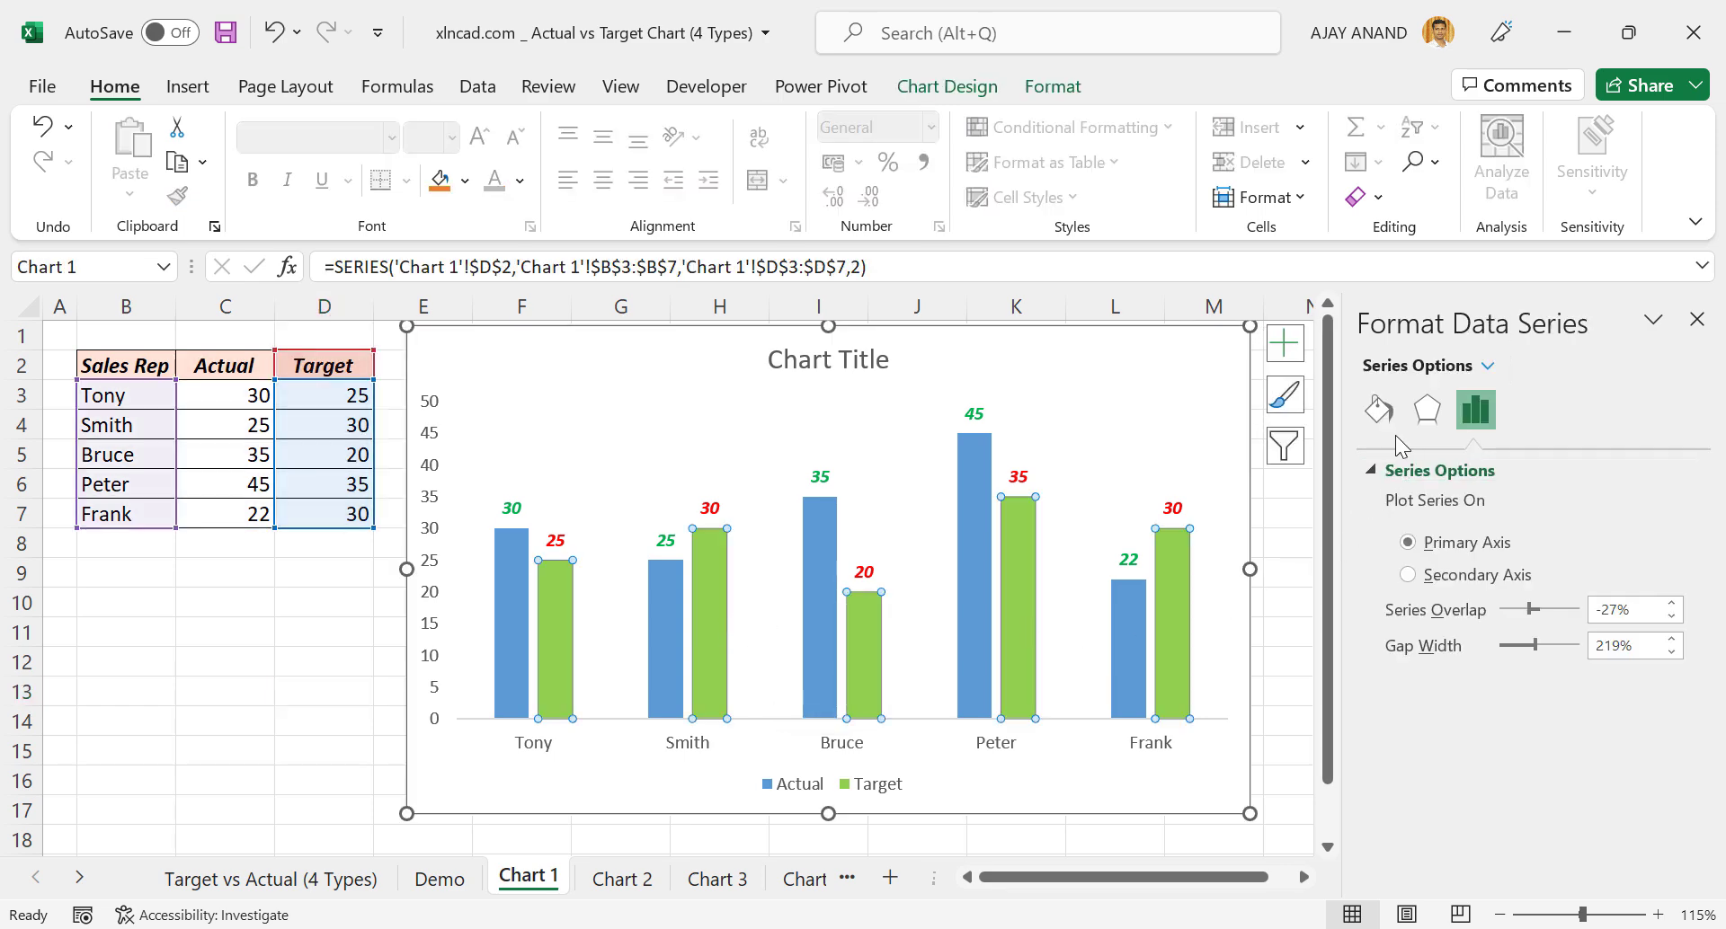
pyautogui.click(1378, 410)
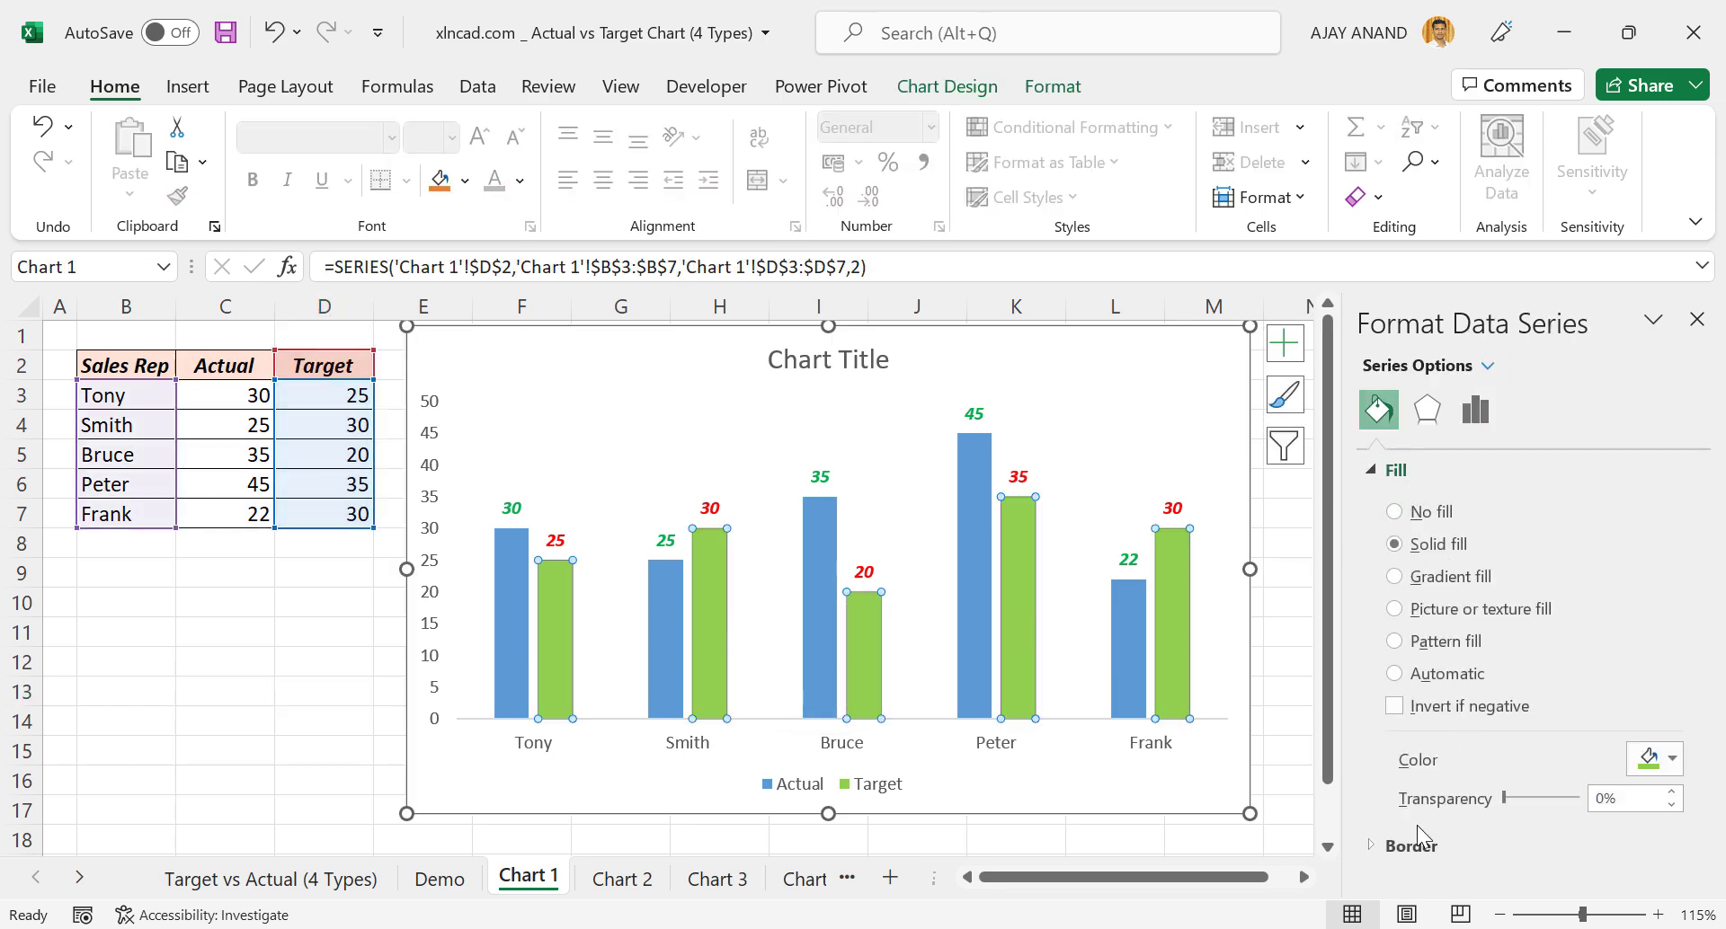
pyautogui.click(1372, 844)
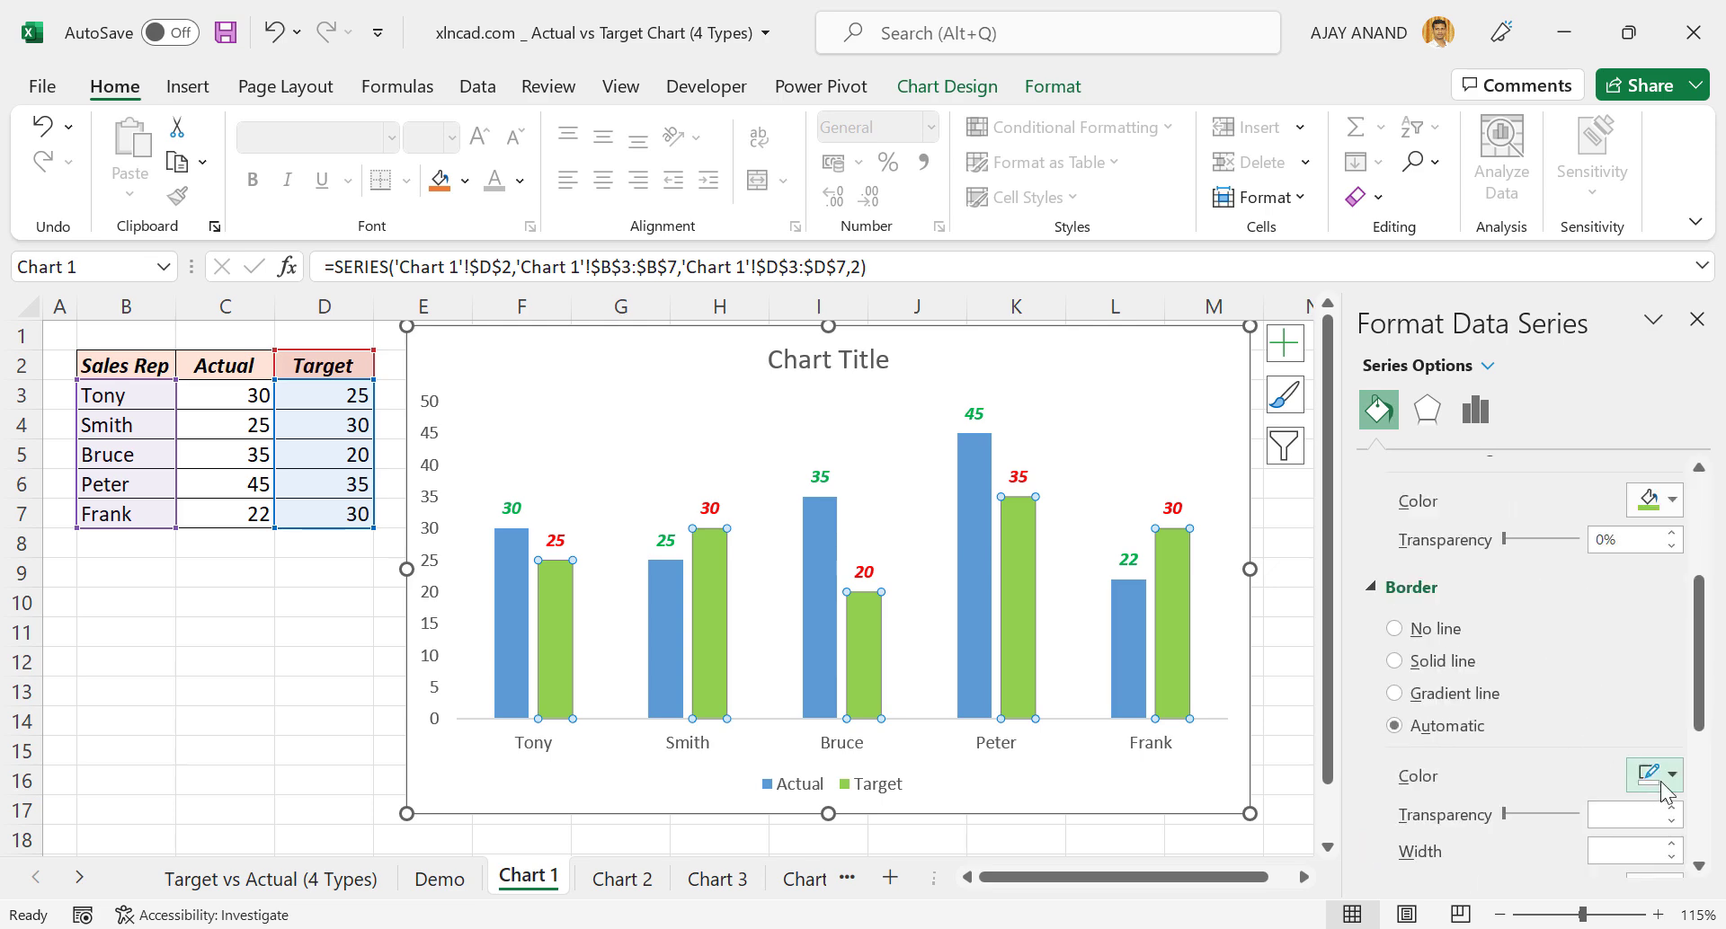
pyautogui.click(1659, 789)
pyautogui.click(1529, 699)
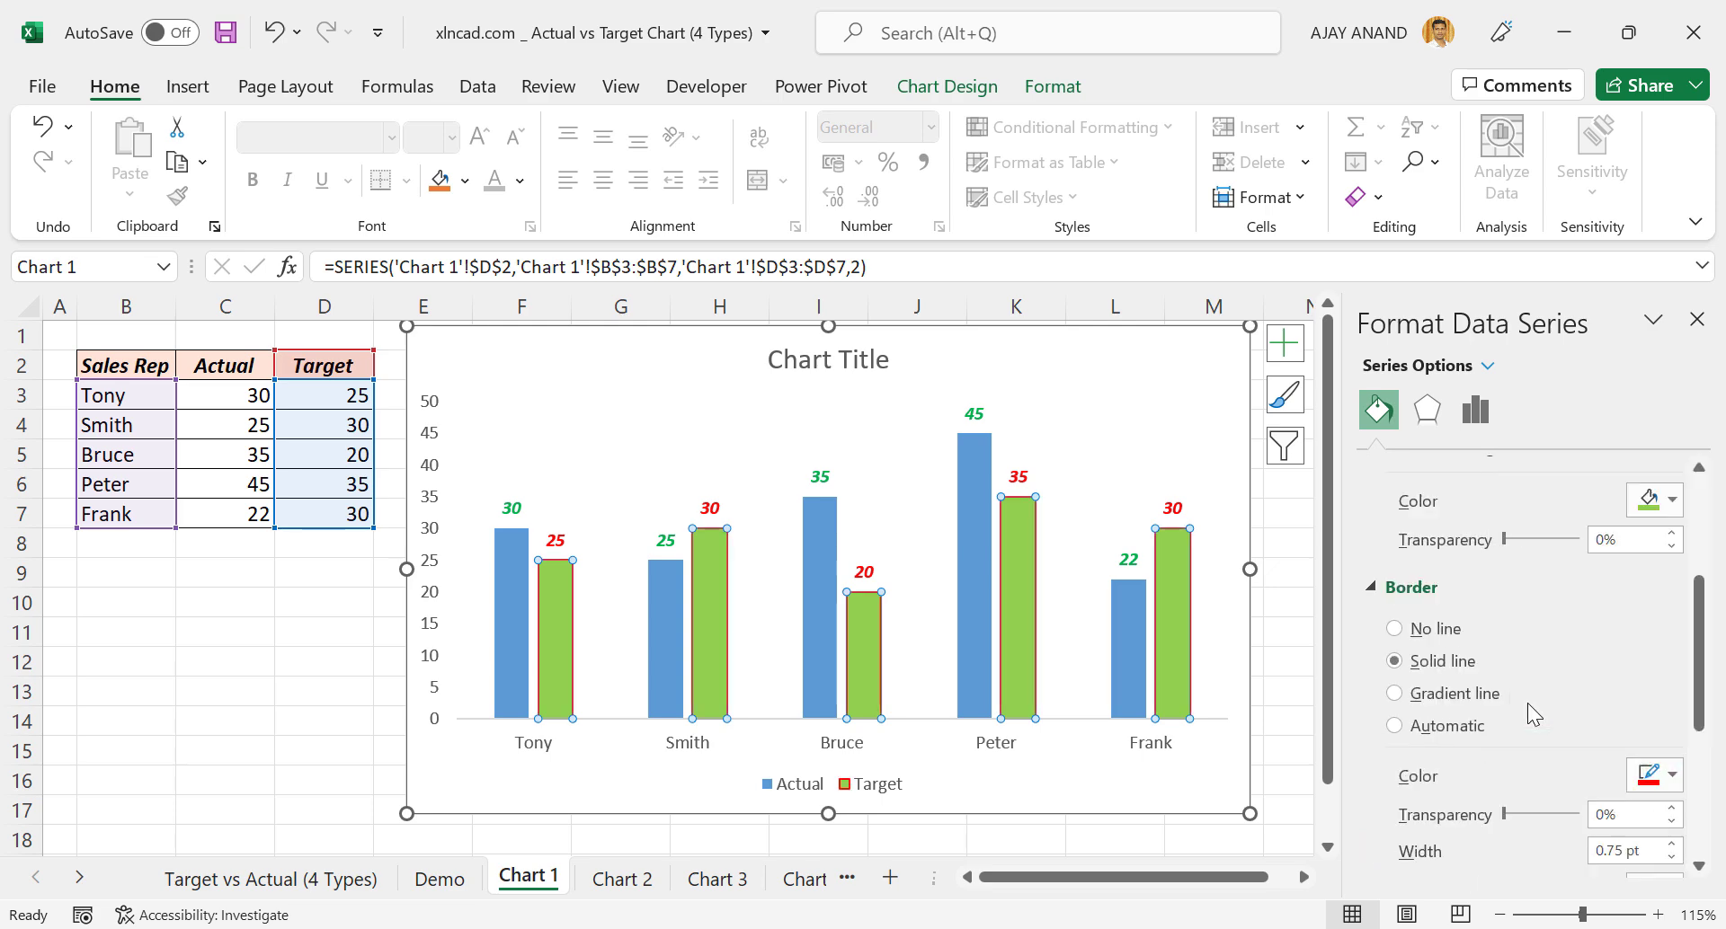
pyautogui.click(313, 692)
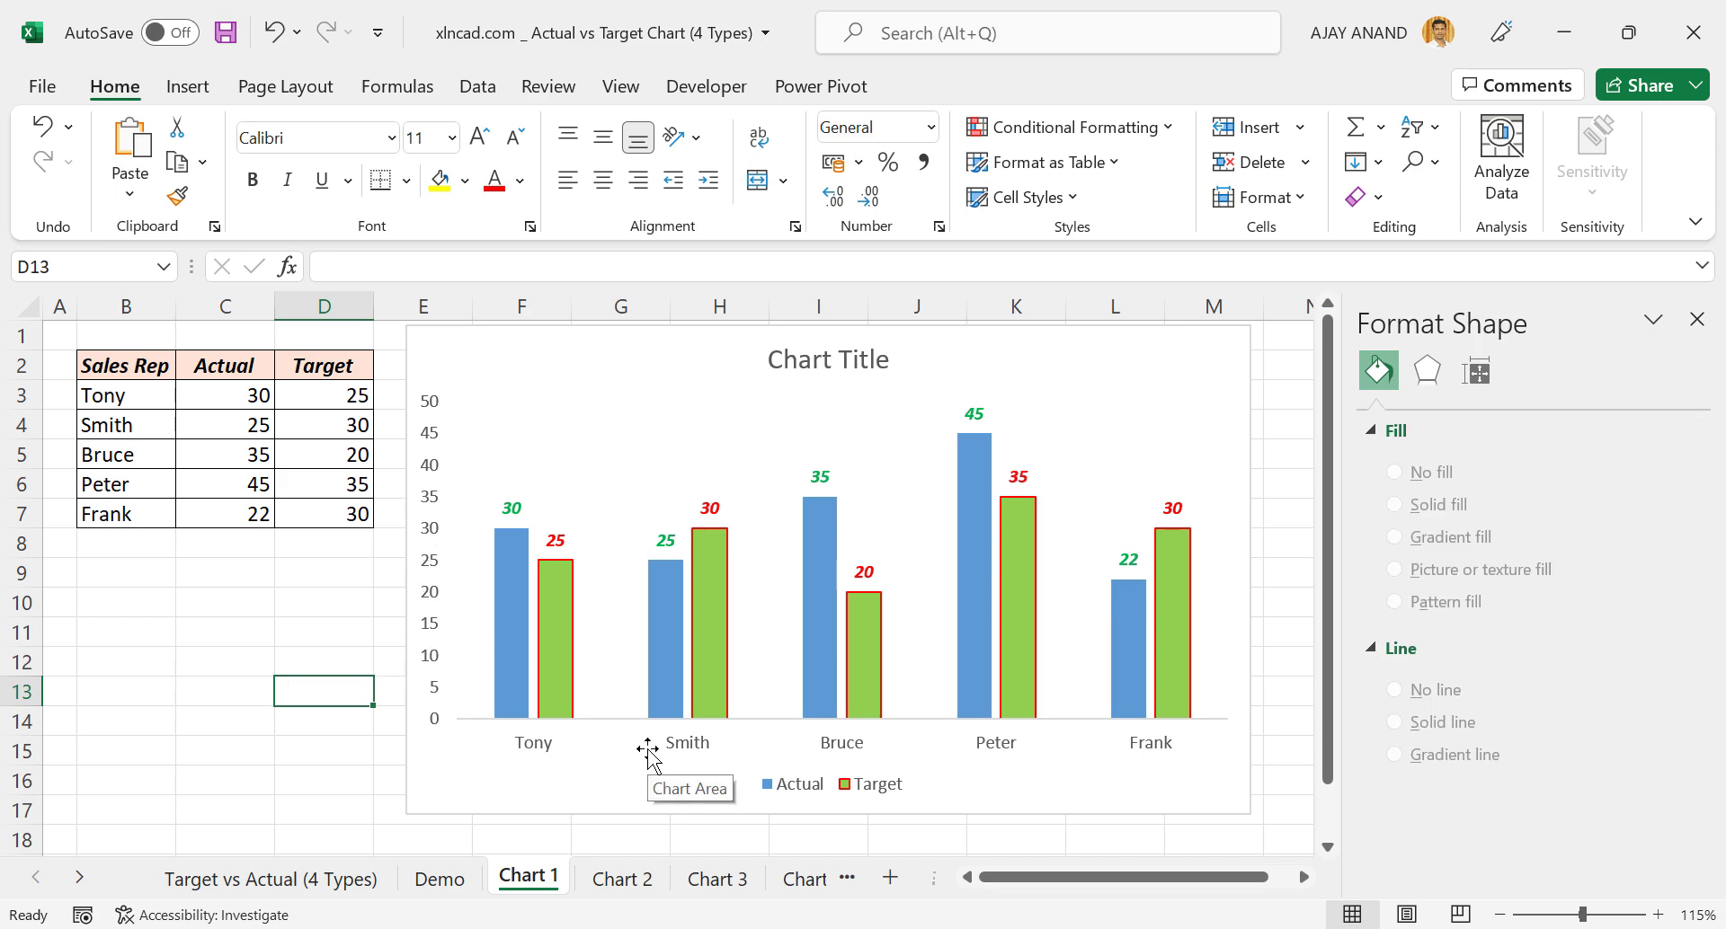
# Make the labels of the vertical value axis and the horizontal sales rep axis bold and italic
pyautogui.click(434, 575)
pyautogui.click(252, 179)
pyautogui.click(288, 179)
pyautogui.click(531, 746)
pyautogui.click(253, 183)
pyautogui.click(287, 179)
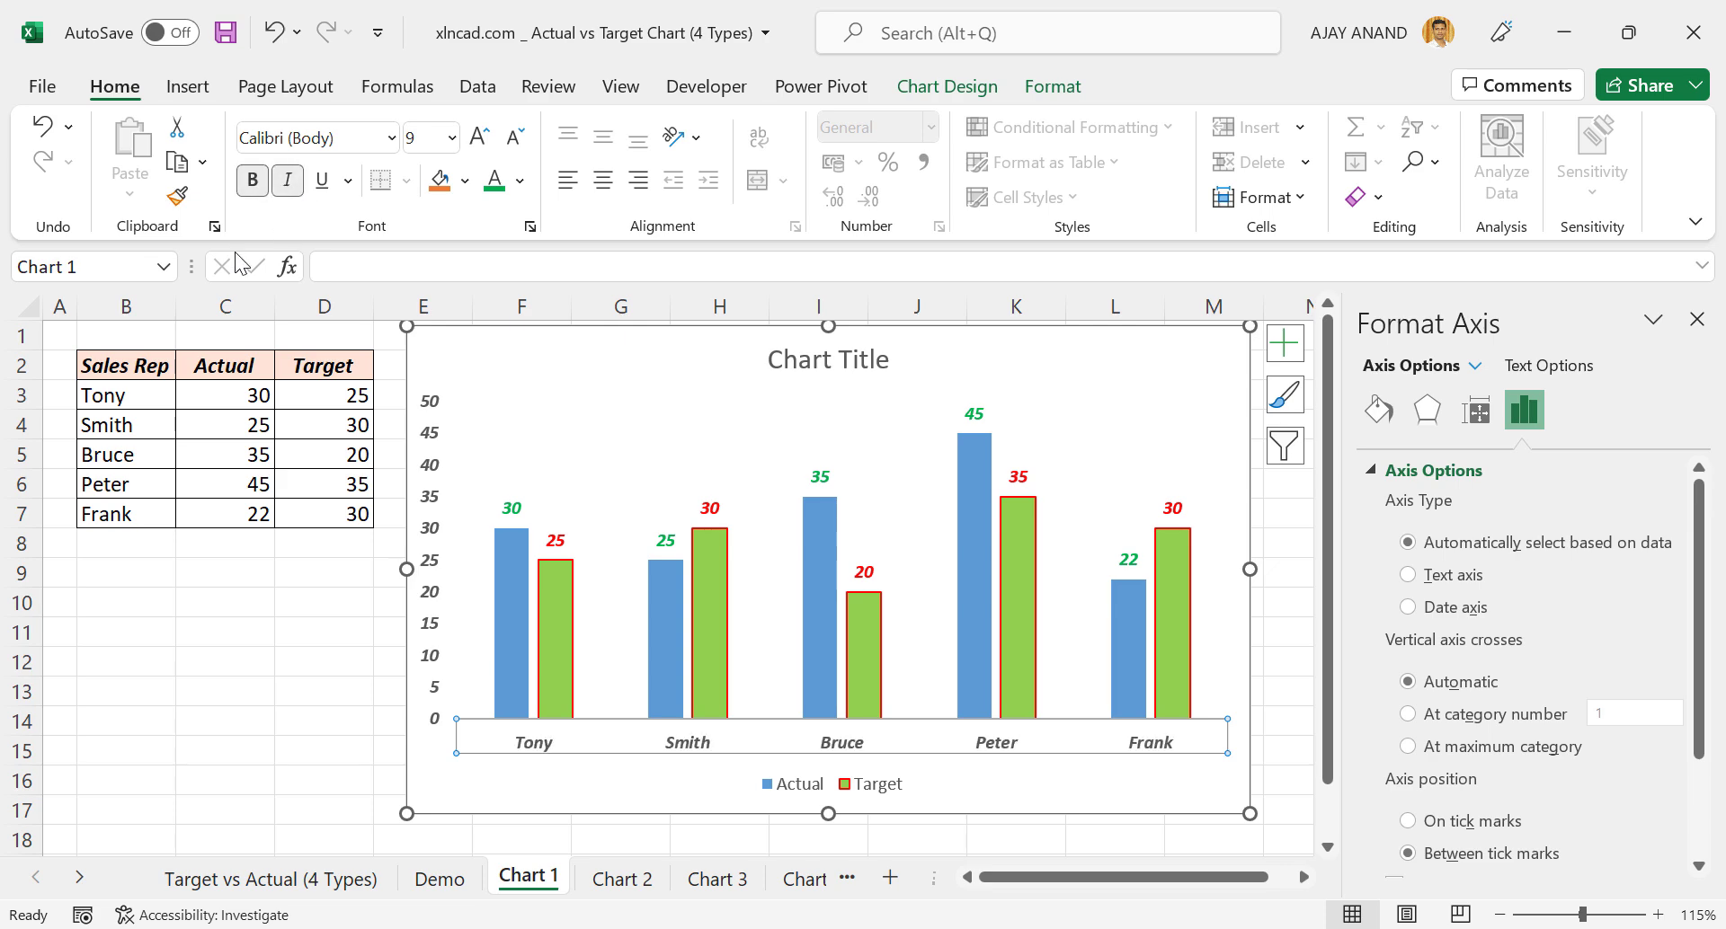
# Replace the placeholder chart title with "Actual vs Target"
pyautogui.click(843, 364)
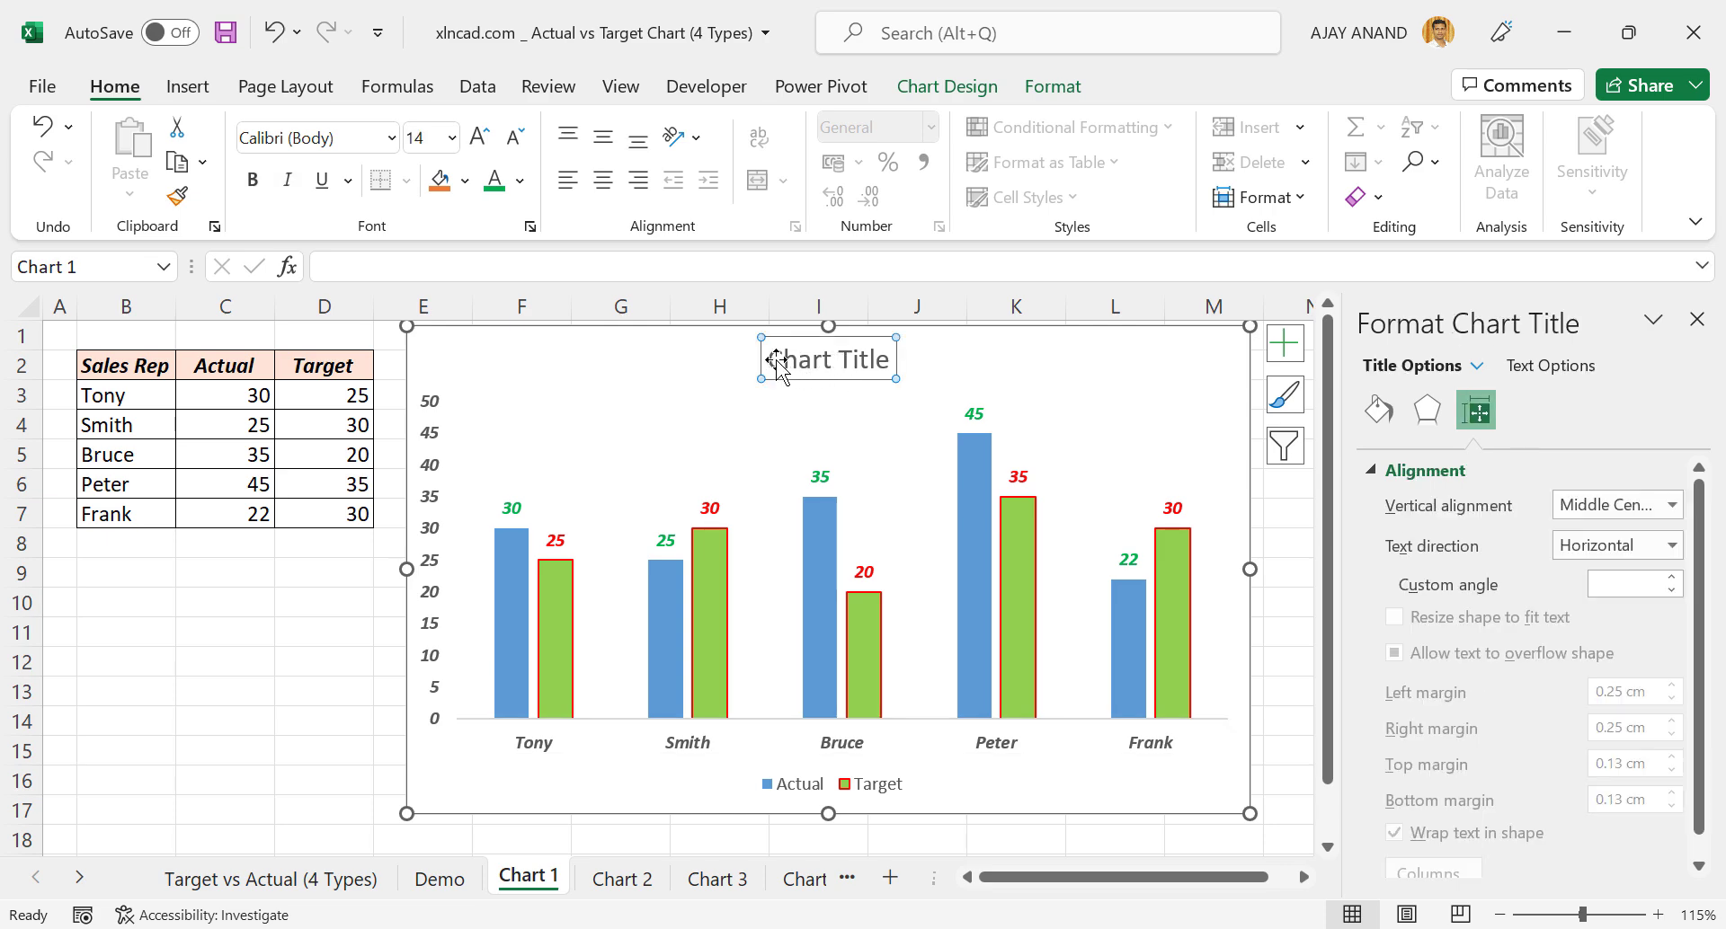
pyautogui.moveTo(773, 359); pyautogui.dragTo(878, 353)
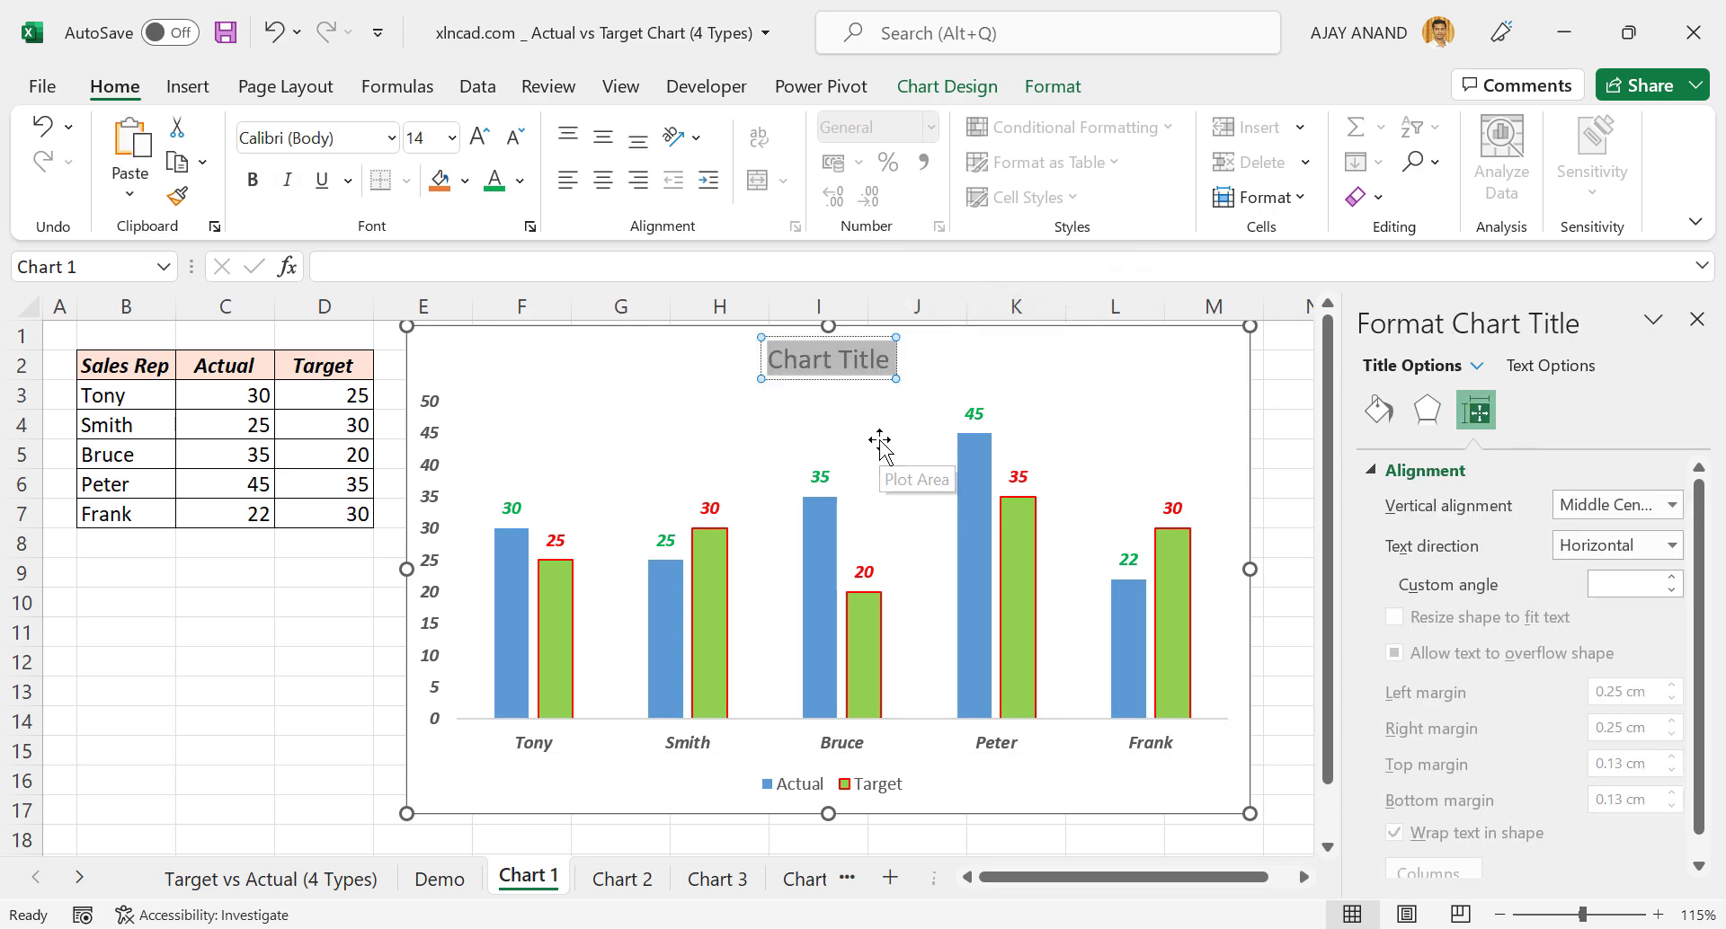
pyautogui.write('Actual vs Target')
pyautogui.click(283, 637)
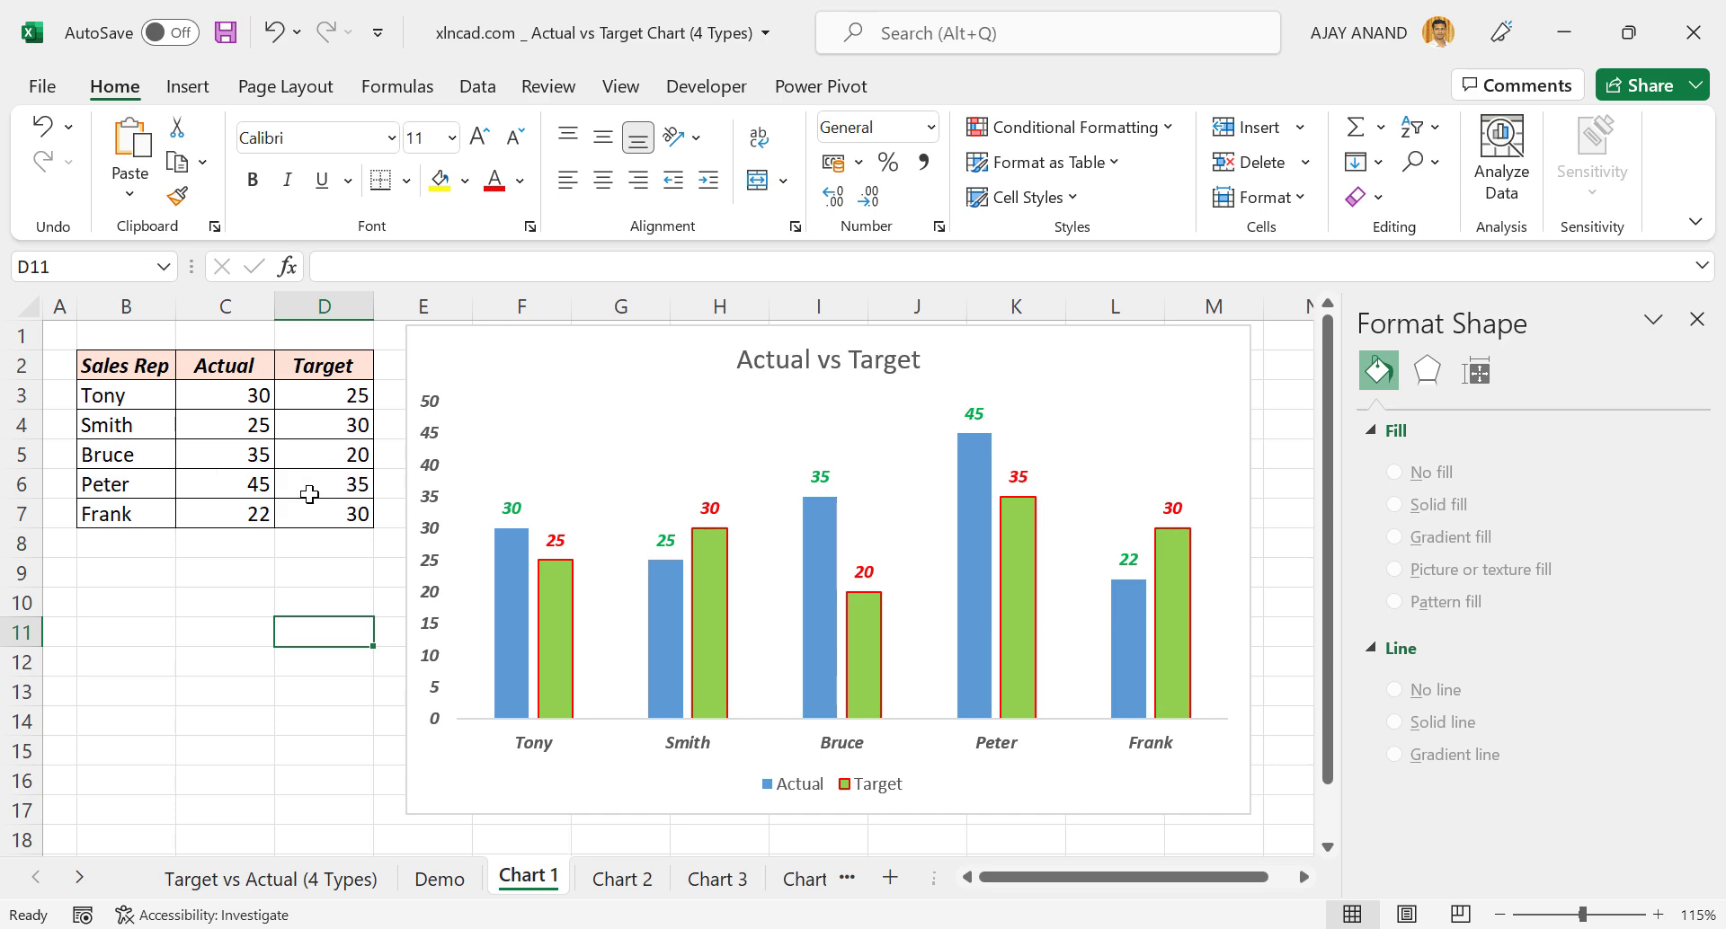
# Set the Target value in cell D3 to 35 and the Actual value in cell C5 to 23
pyautogui.click(328, 401)
pyautogui.write('35')
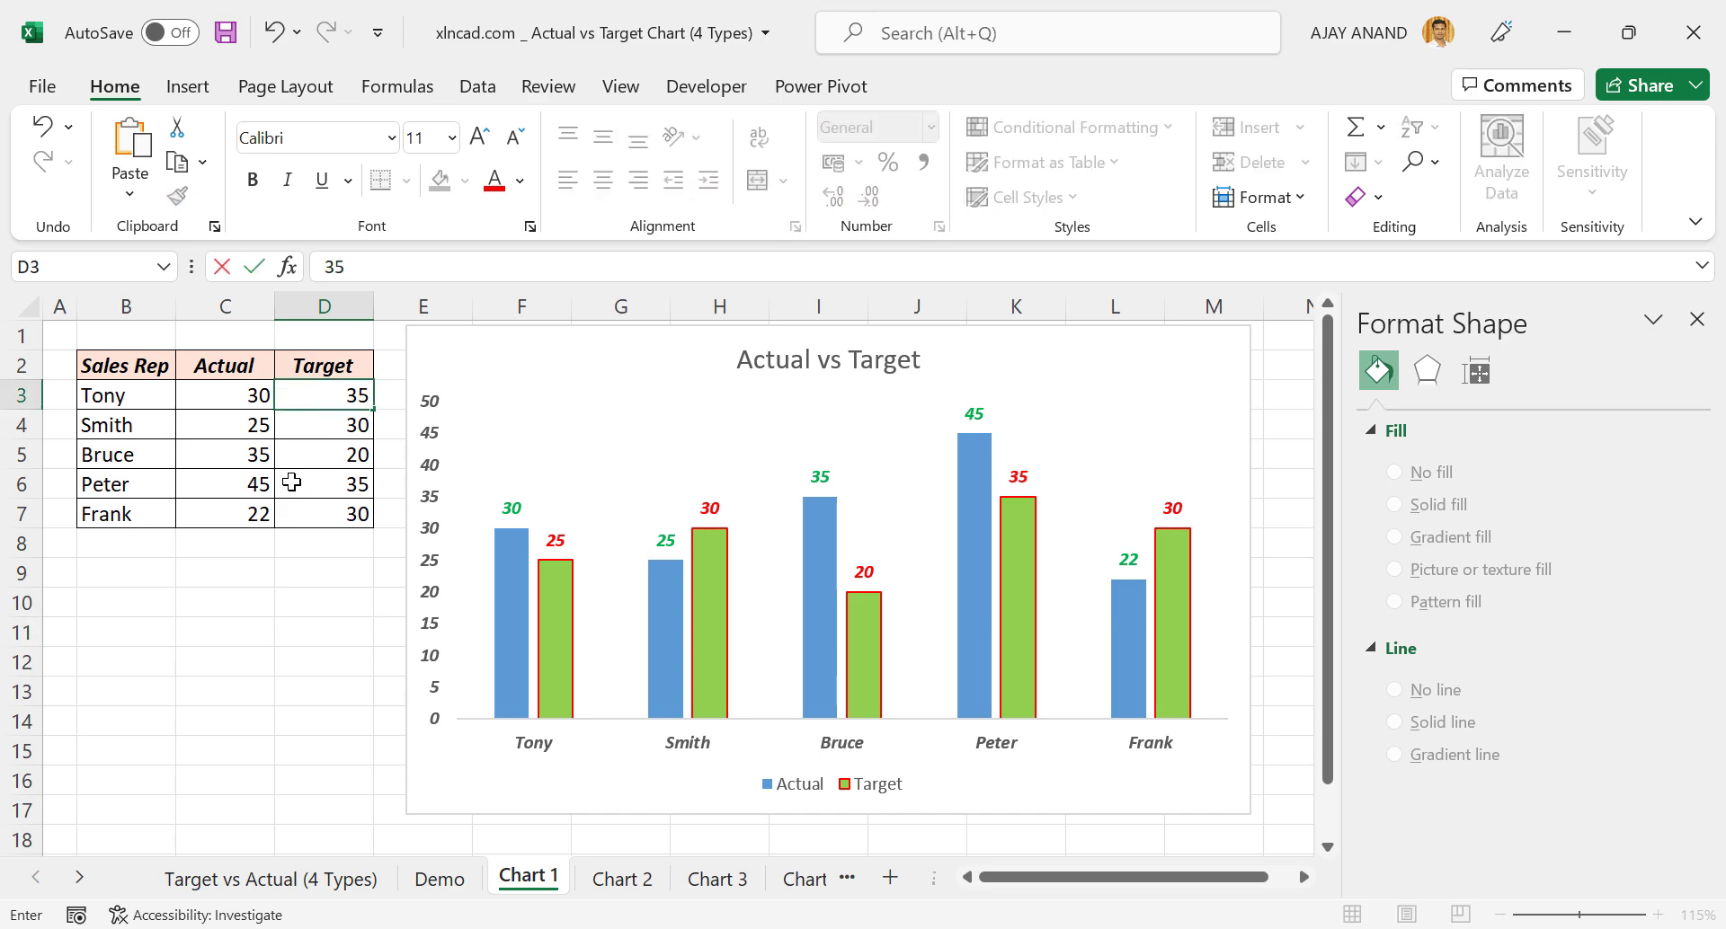
pyautogui.press('Return')
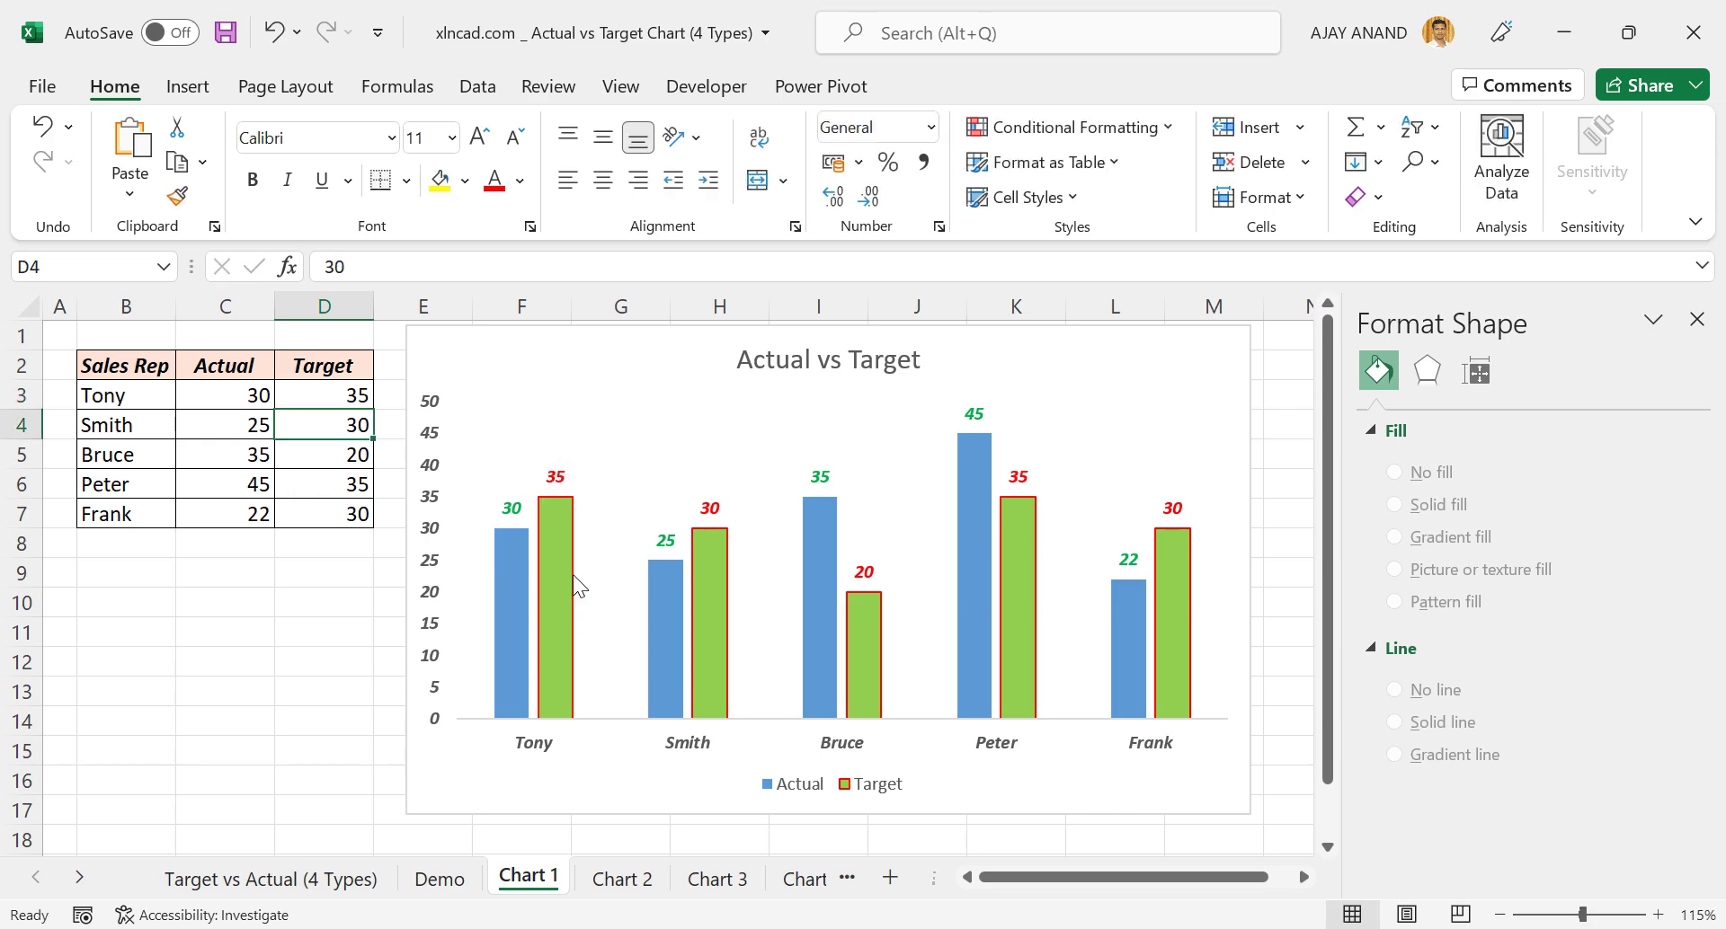
pyautogui.click(241, 455)
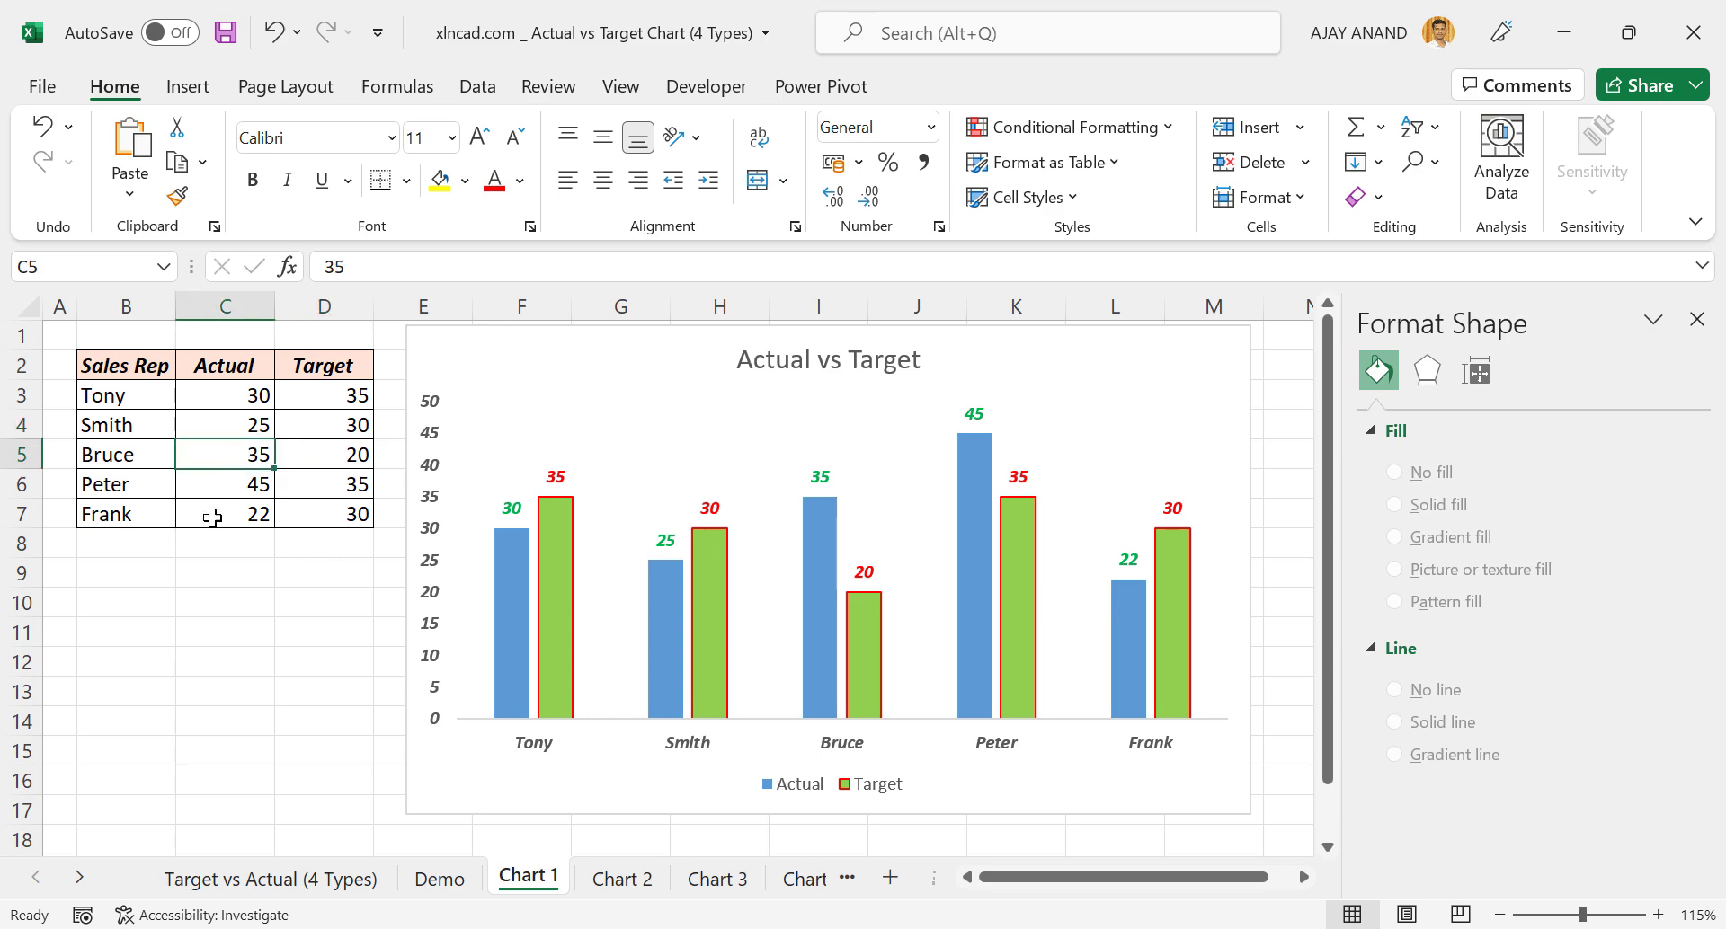
pyautogui.press('Return')
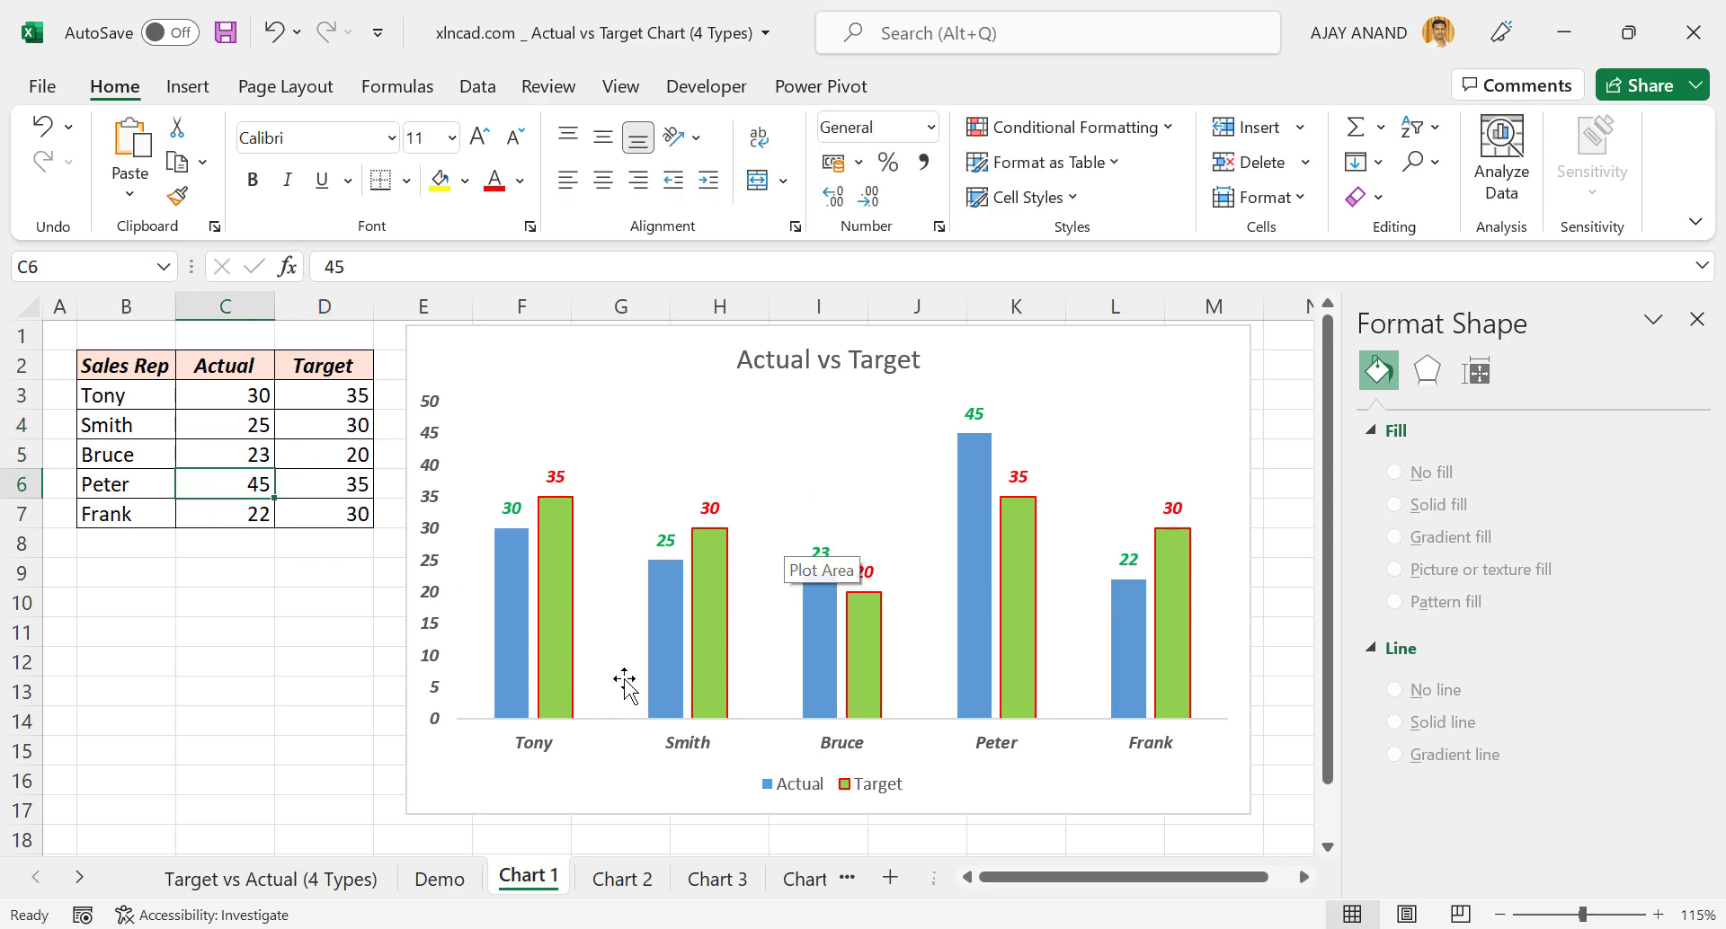
# Insert a 2-D clustered column chart from the table in B2:D7 on the Chart 2 sheet
pyautogui.click(312, 879)
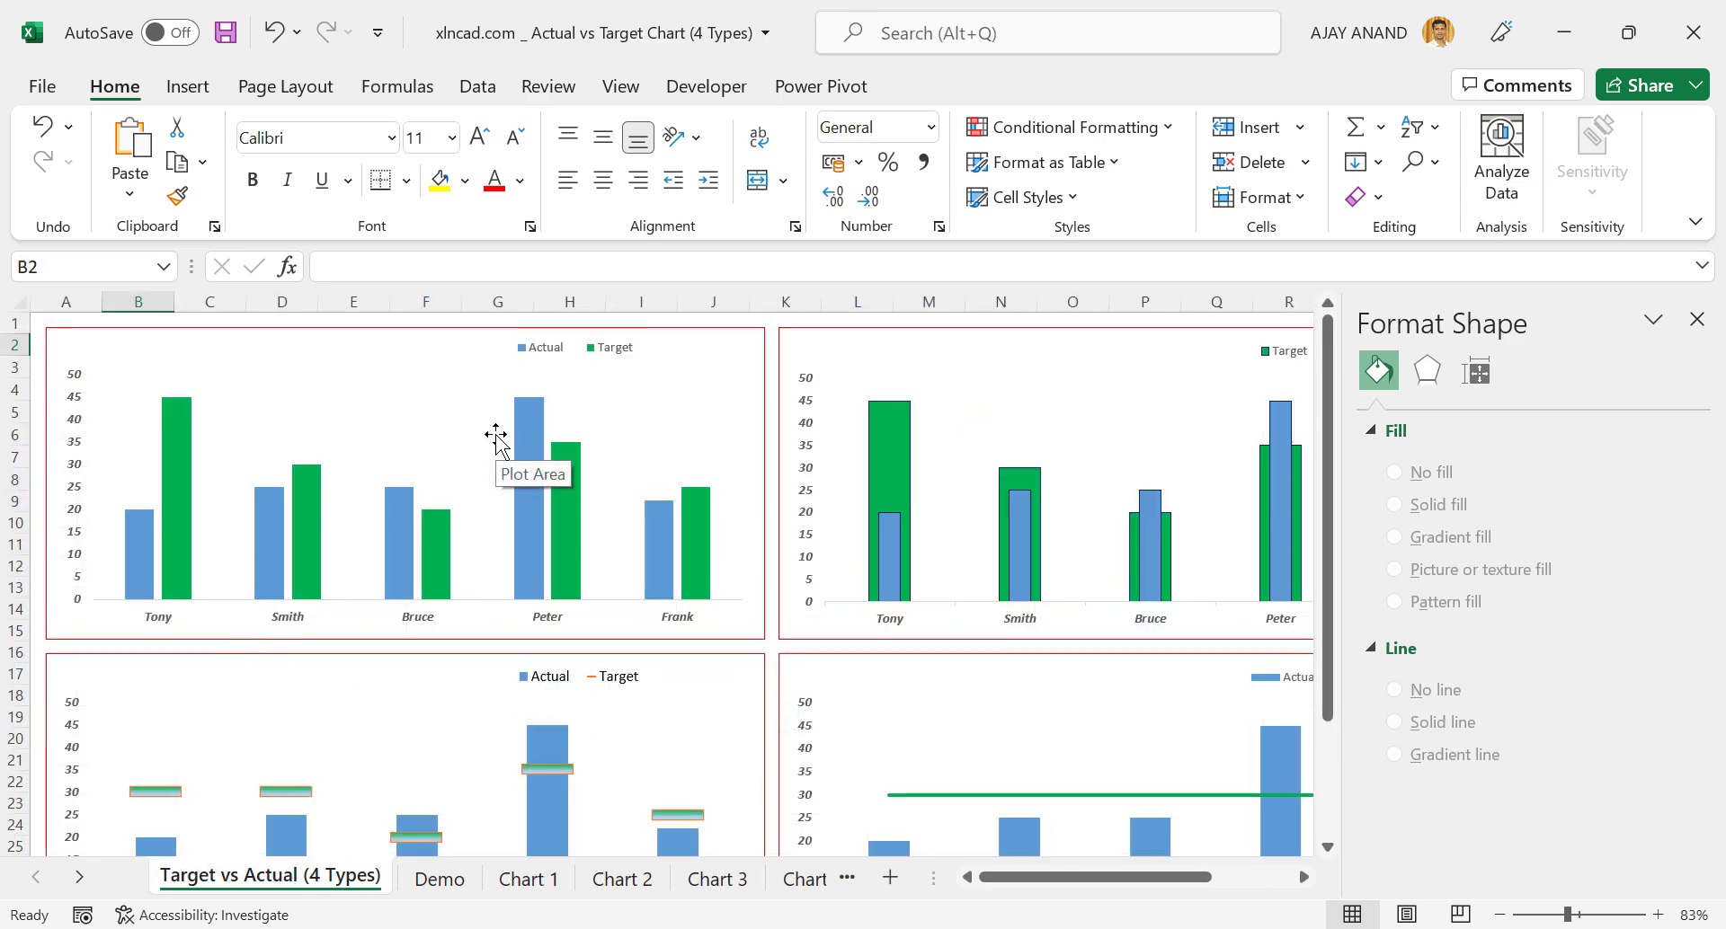
pyautogui.click(1696, 319)
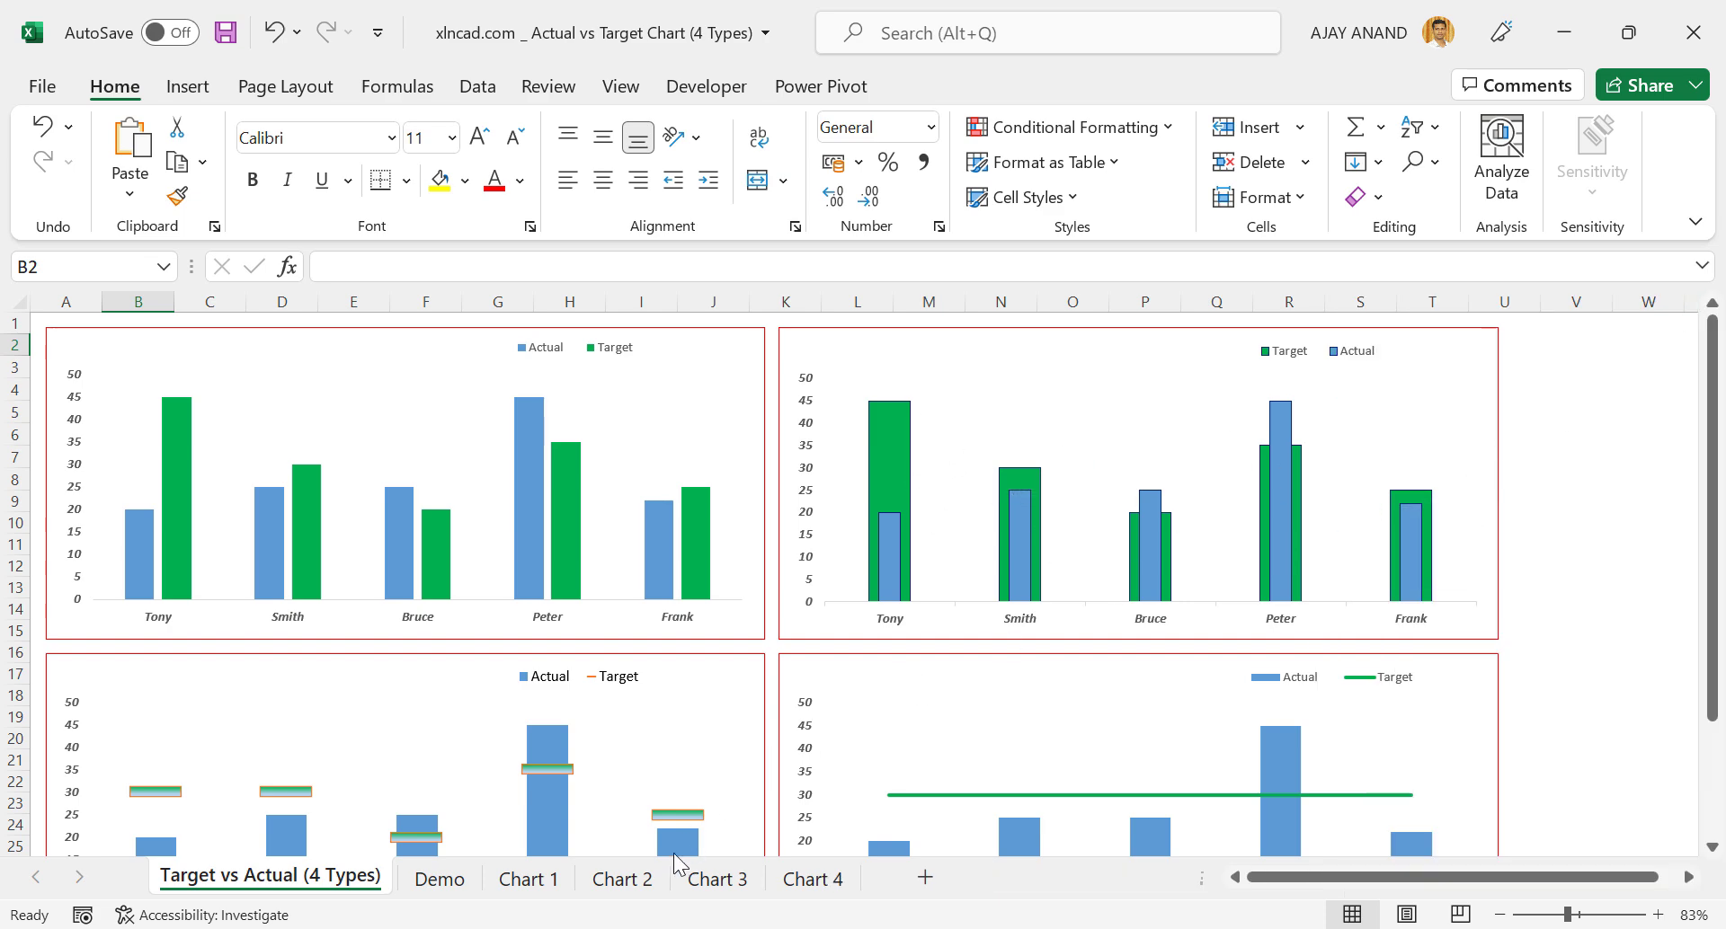
pyautogui.click(654, 879)
pyautogui.moveTo(123, 368); pyautogui.dragTo(346, 514)
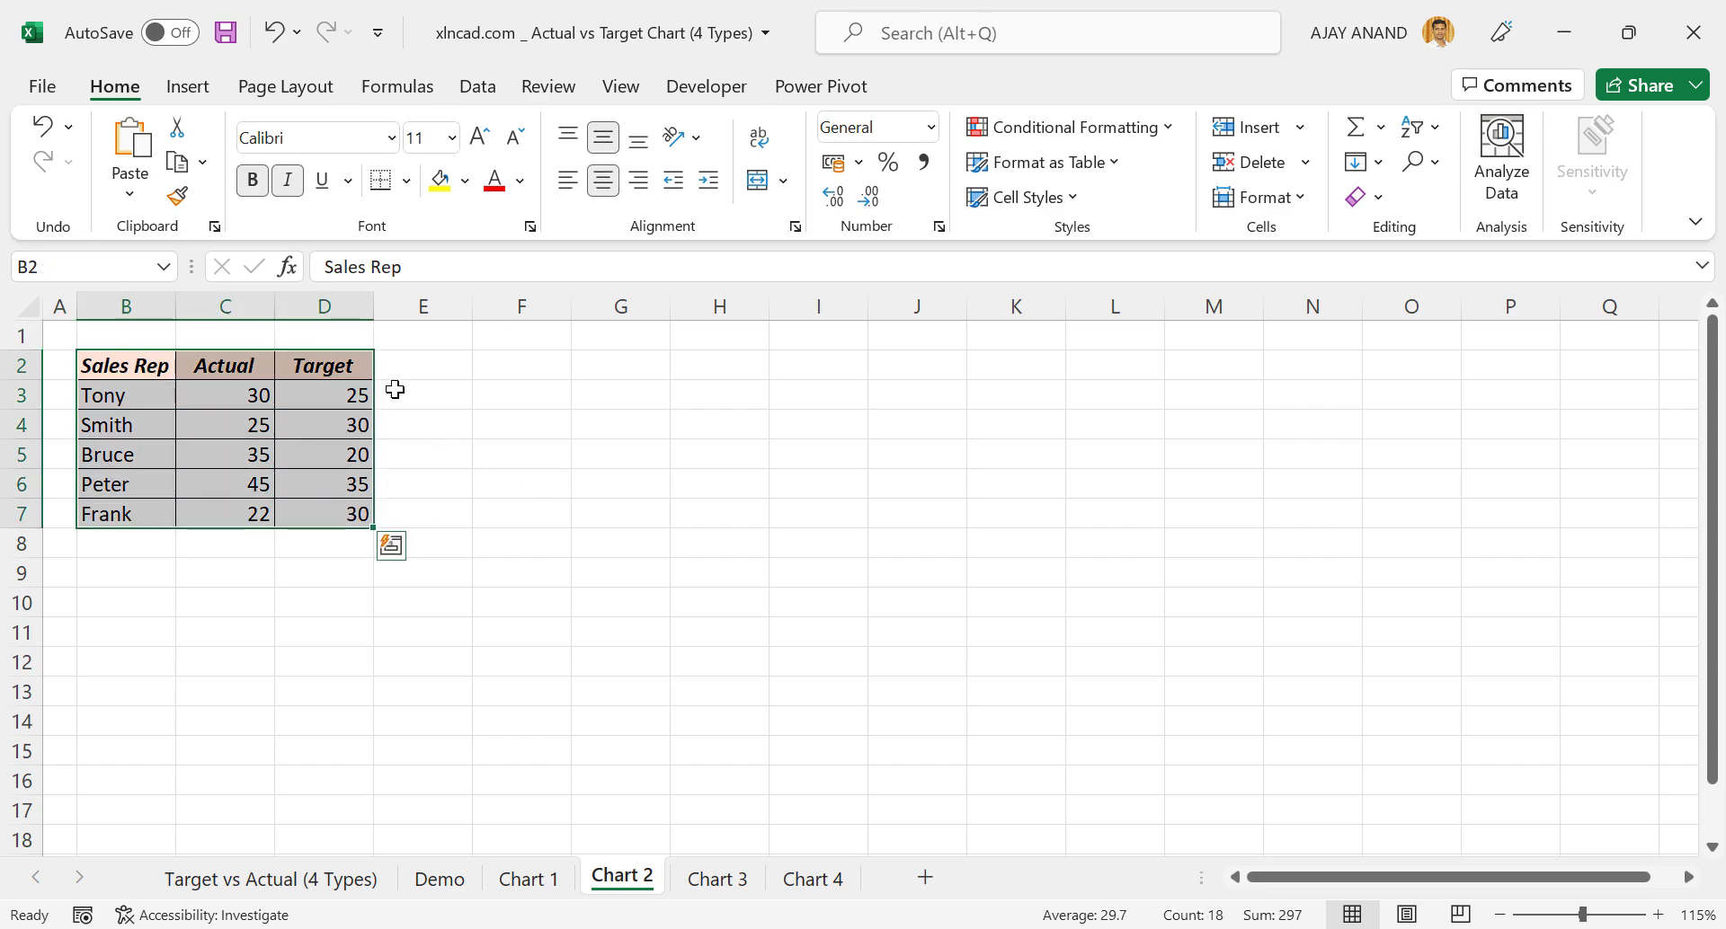
pyautogui.click(189, 88)
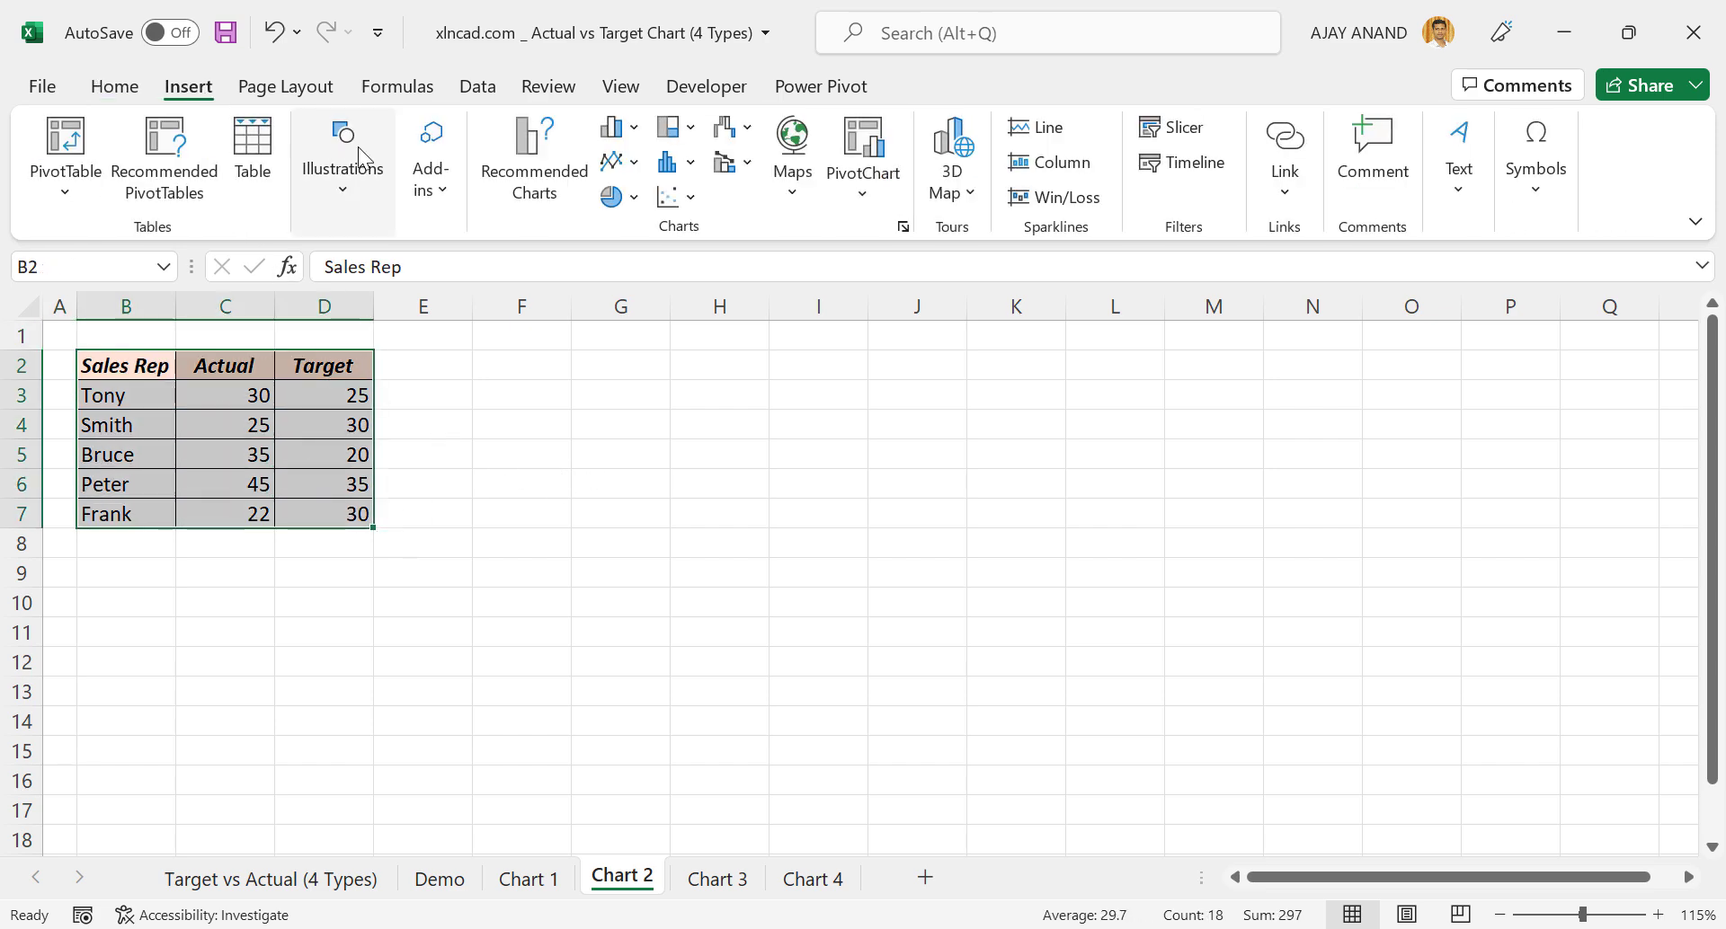
pyautogui.click(629, 130)
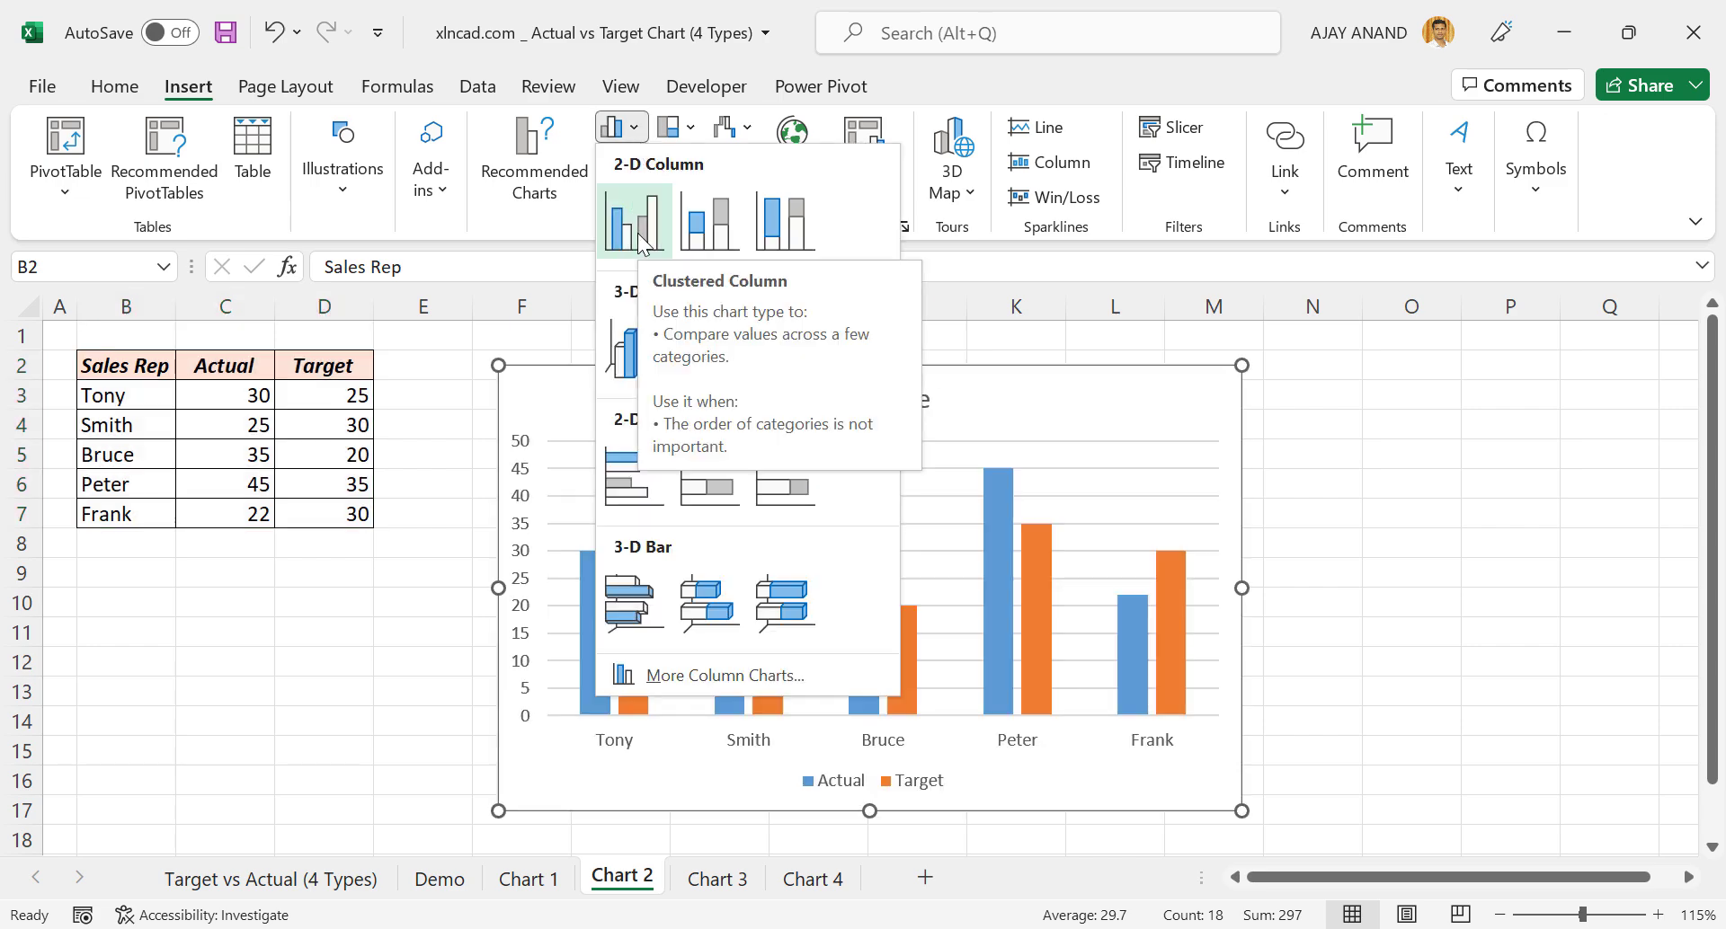
pyautogui.click(634, 206)
# Fit the chart beside the table over about columns E to M and rows 1 to 17, and remove its horizontal gridlines
pyautogui.moveTo(497, 365); pyautogui.dragTo(416, 335)
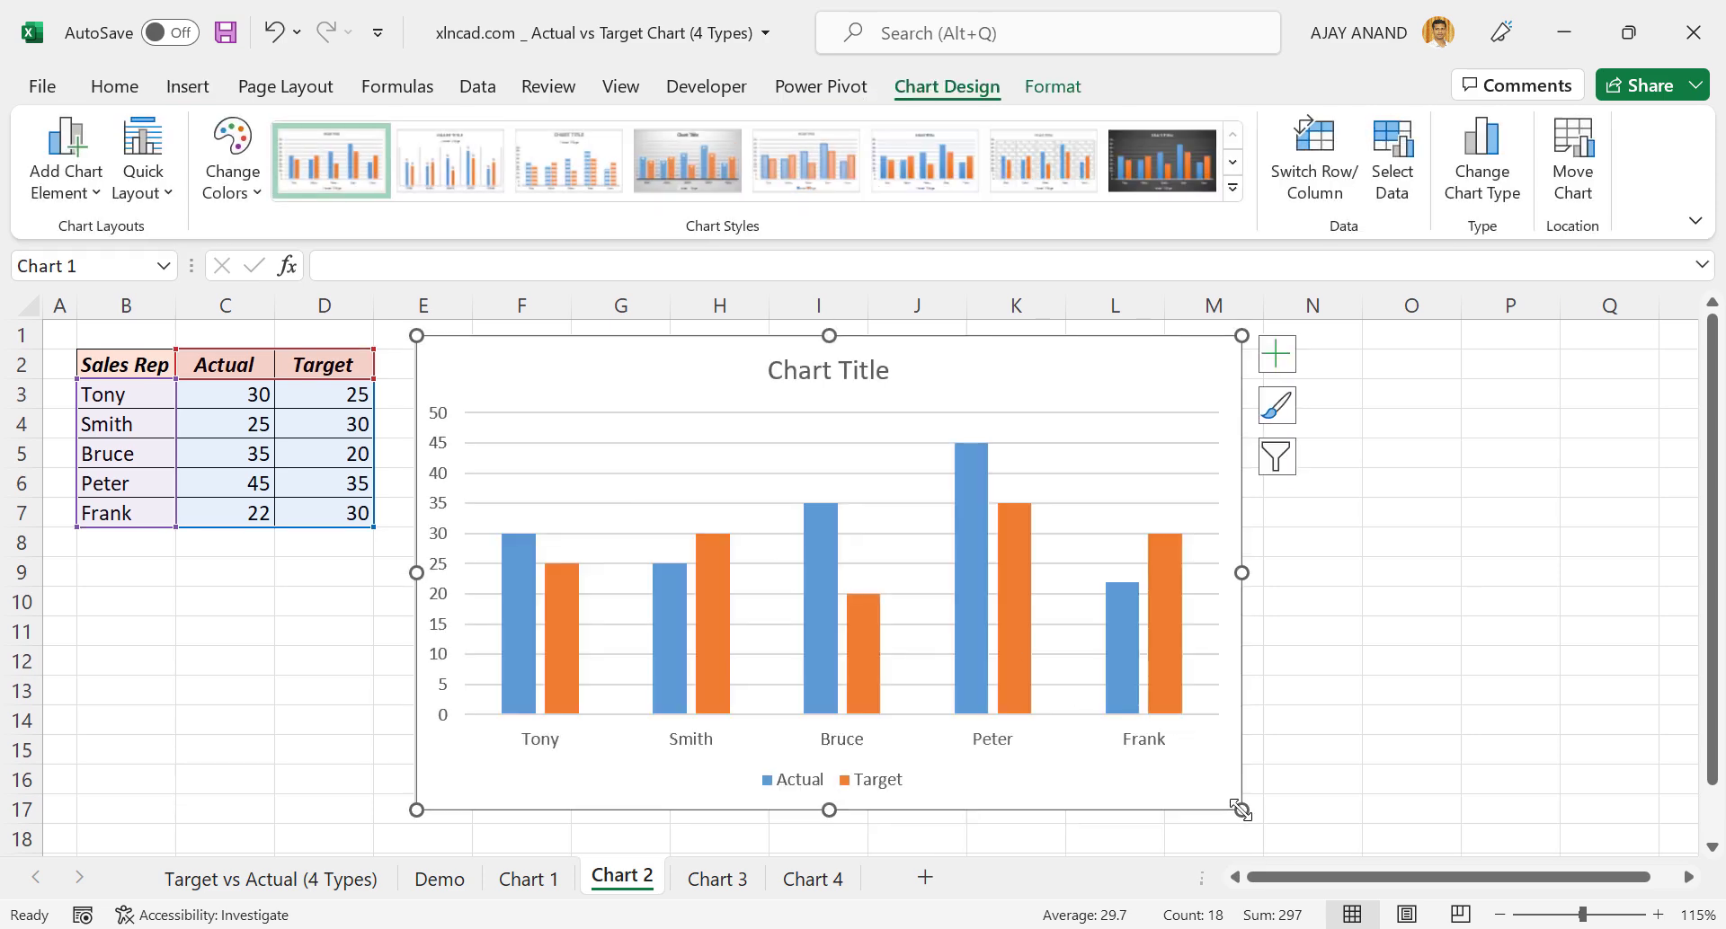
pyautogui.moveTo(1241, 810); pyautogui.dragTo(1303, 823)
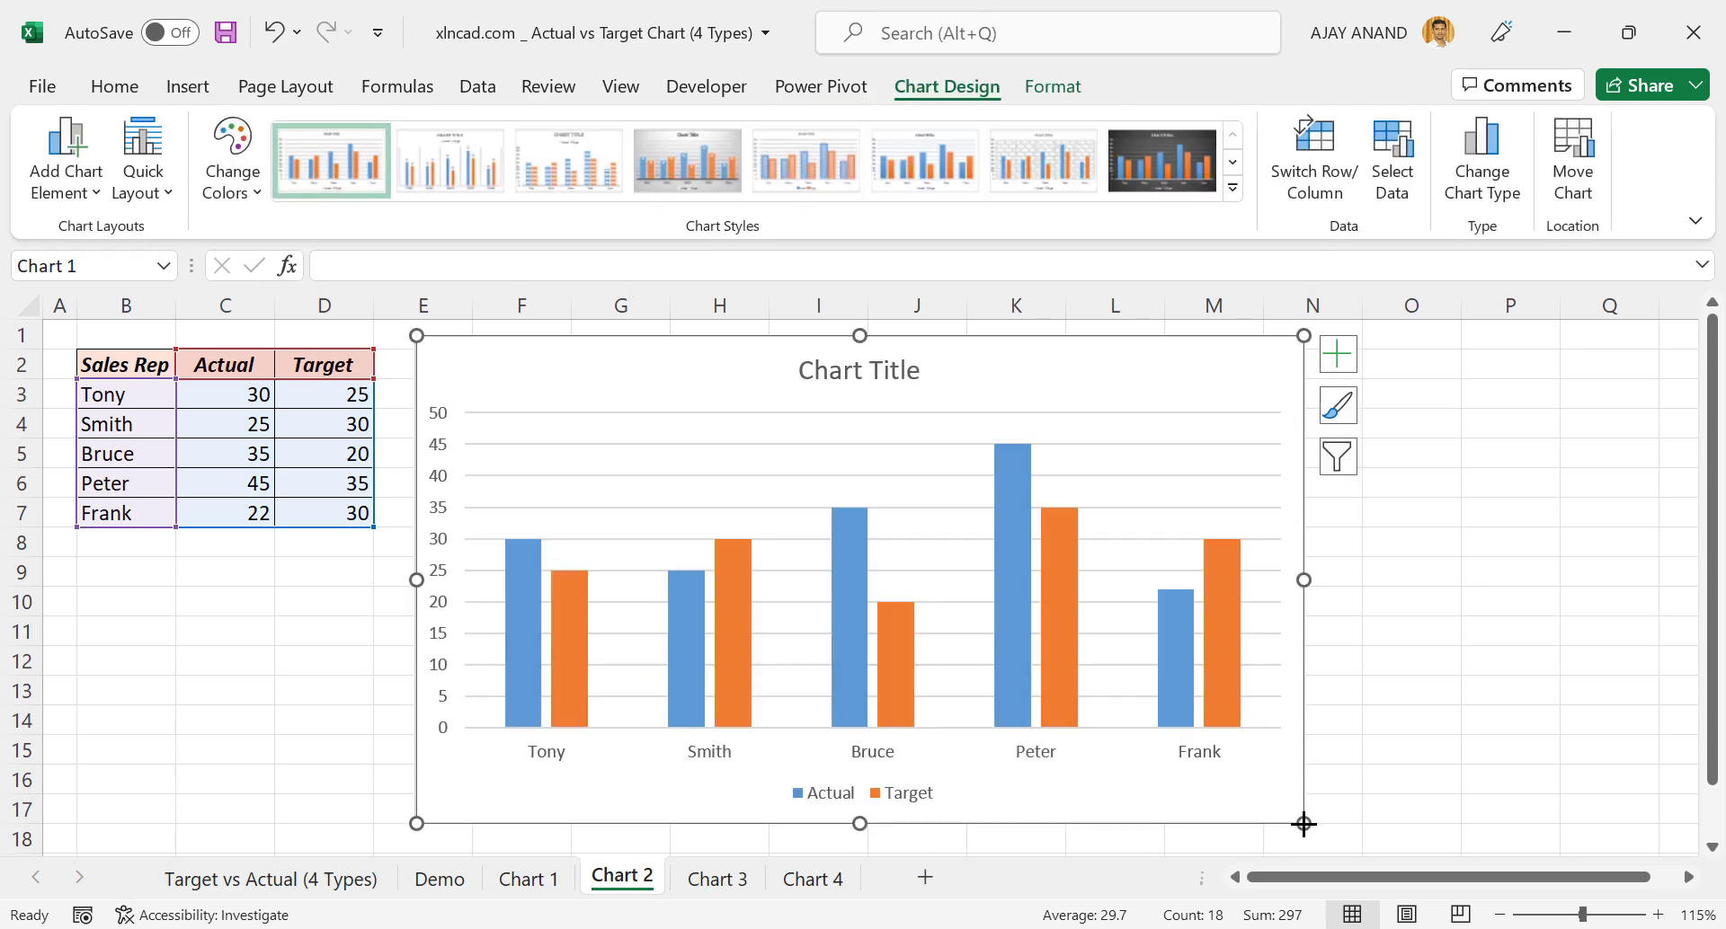
pyautogui.click(647, 476)
pyautogui.press('Delete')
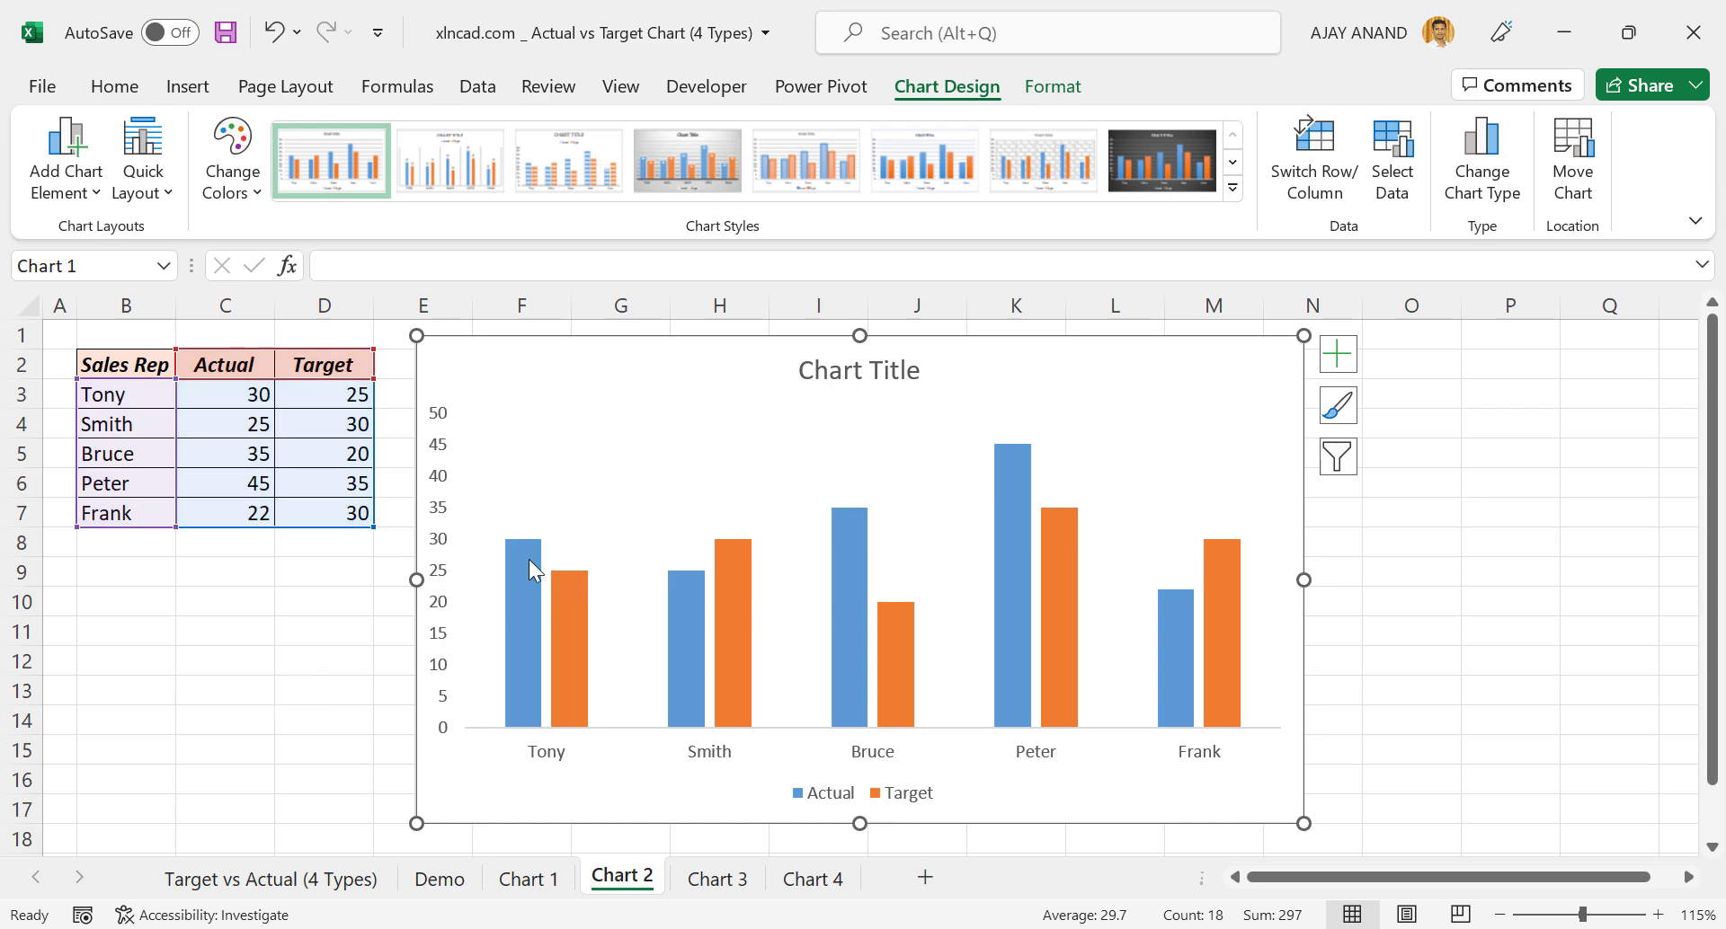
# Plot the Actual series on the secondary axis
pyautogui.moveTo(699, 629)
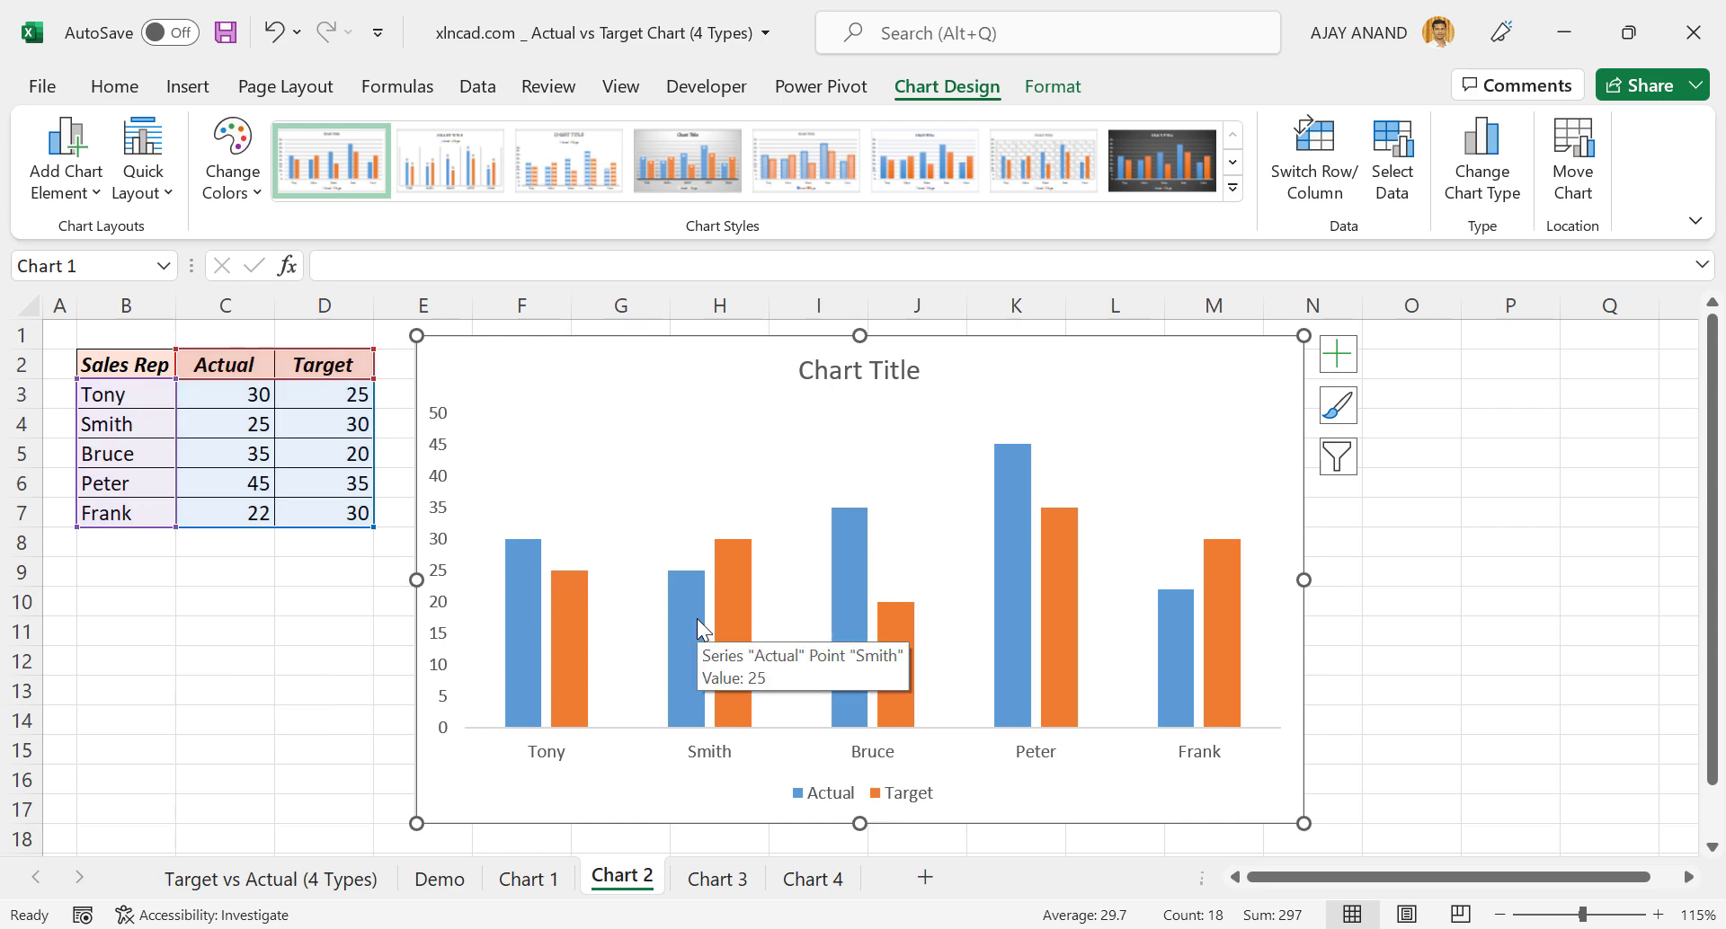
pyautogui.rightClick(847, 570)
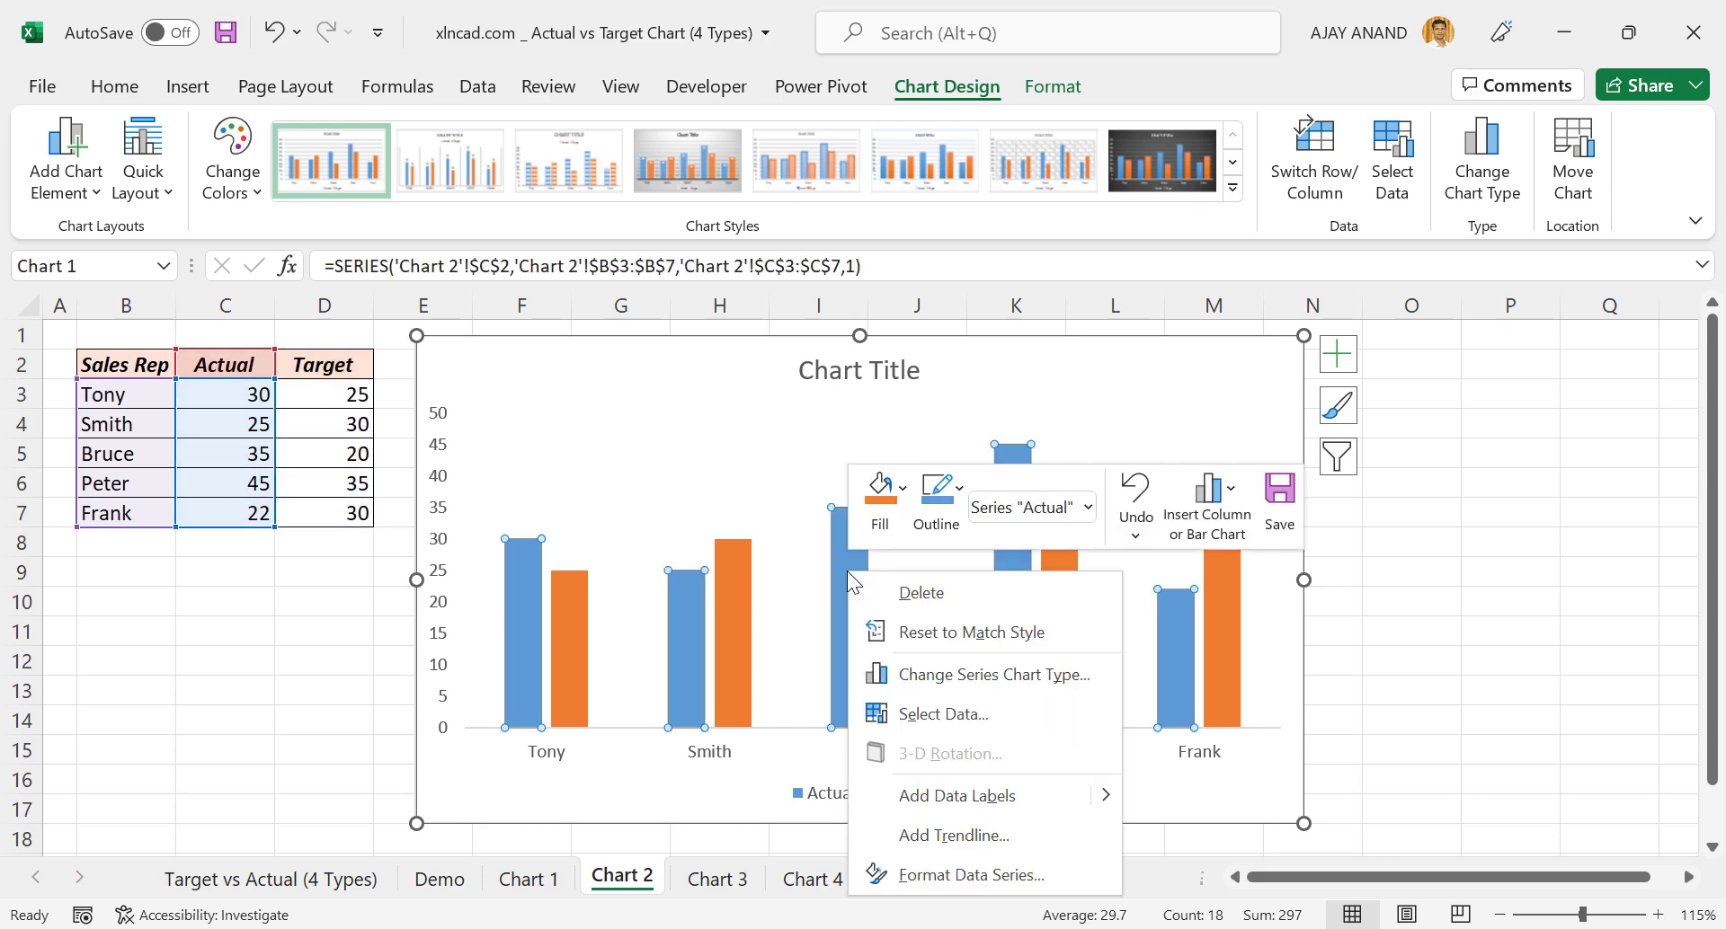
pyautogui.click(982, 876)
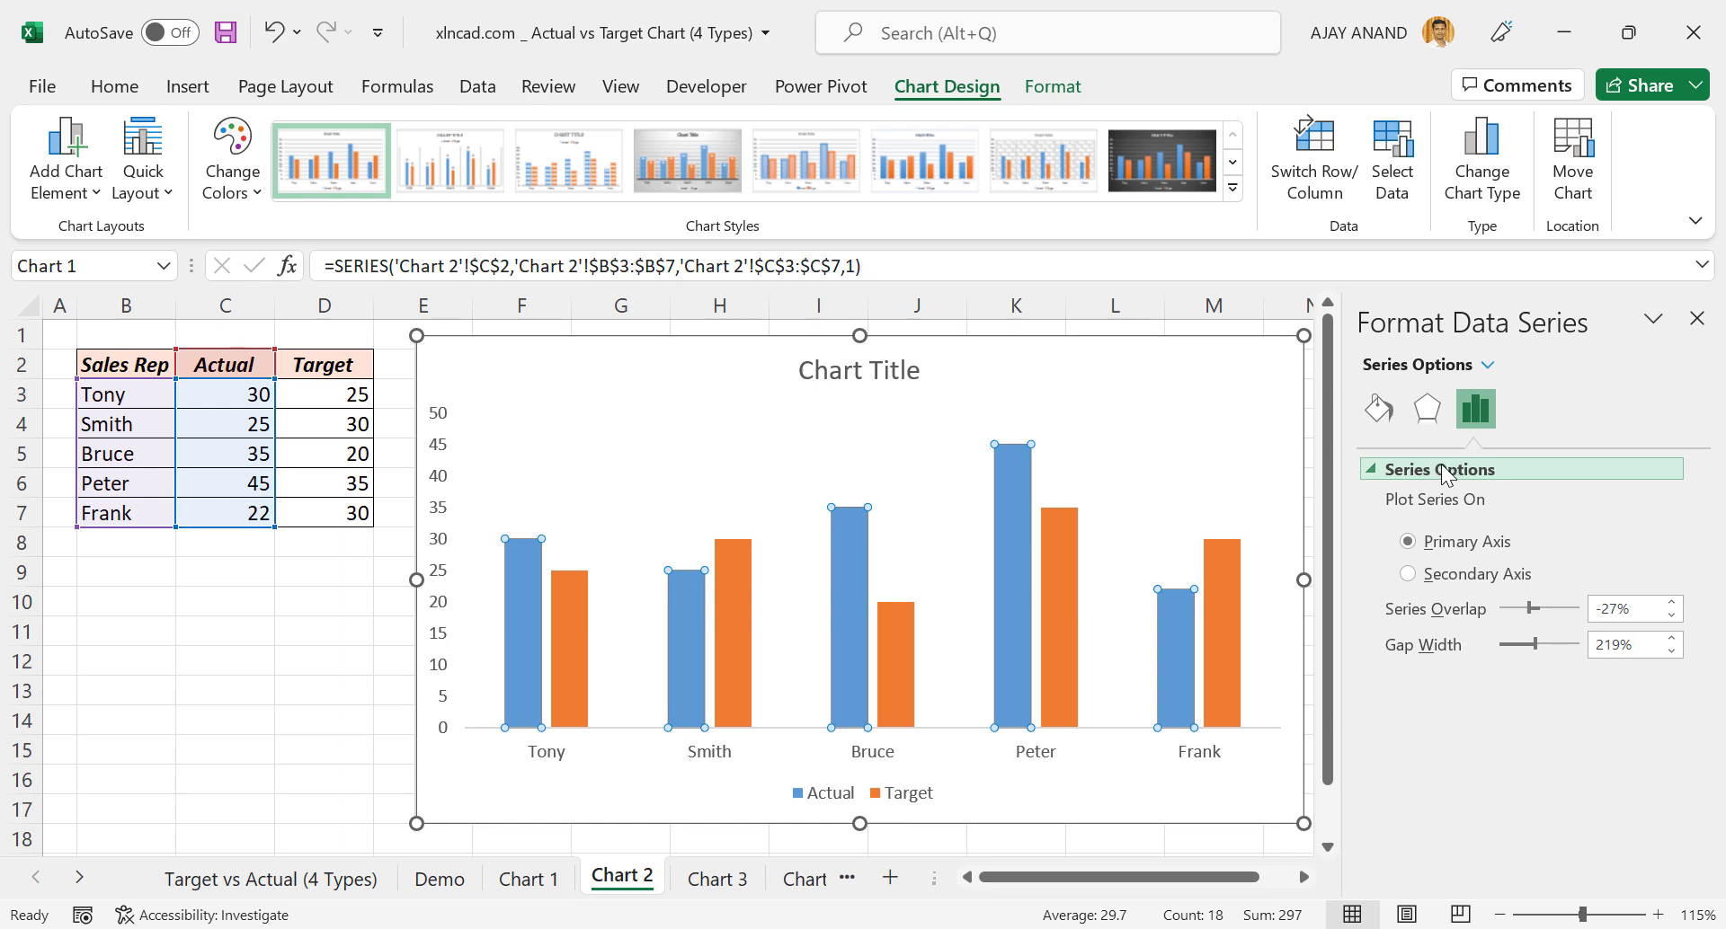
pyautogui.click(1409, 575)
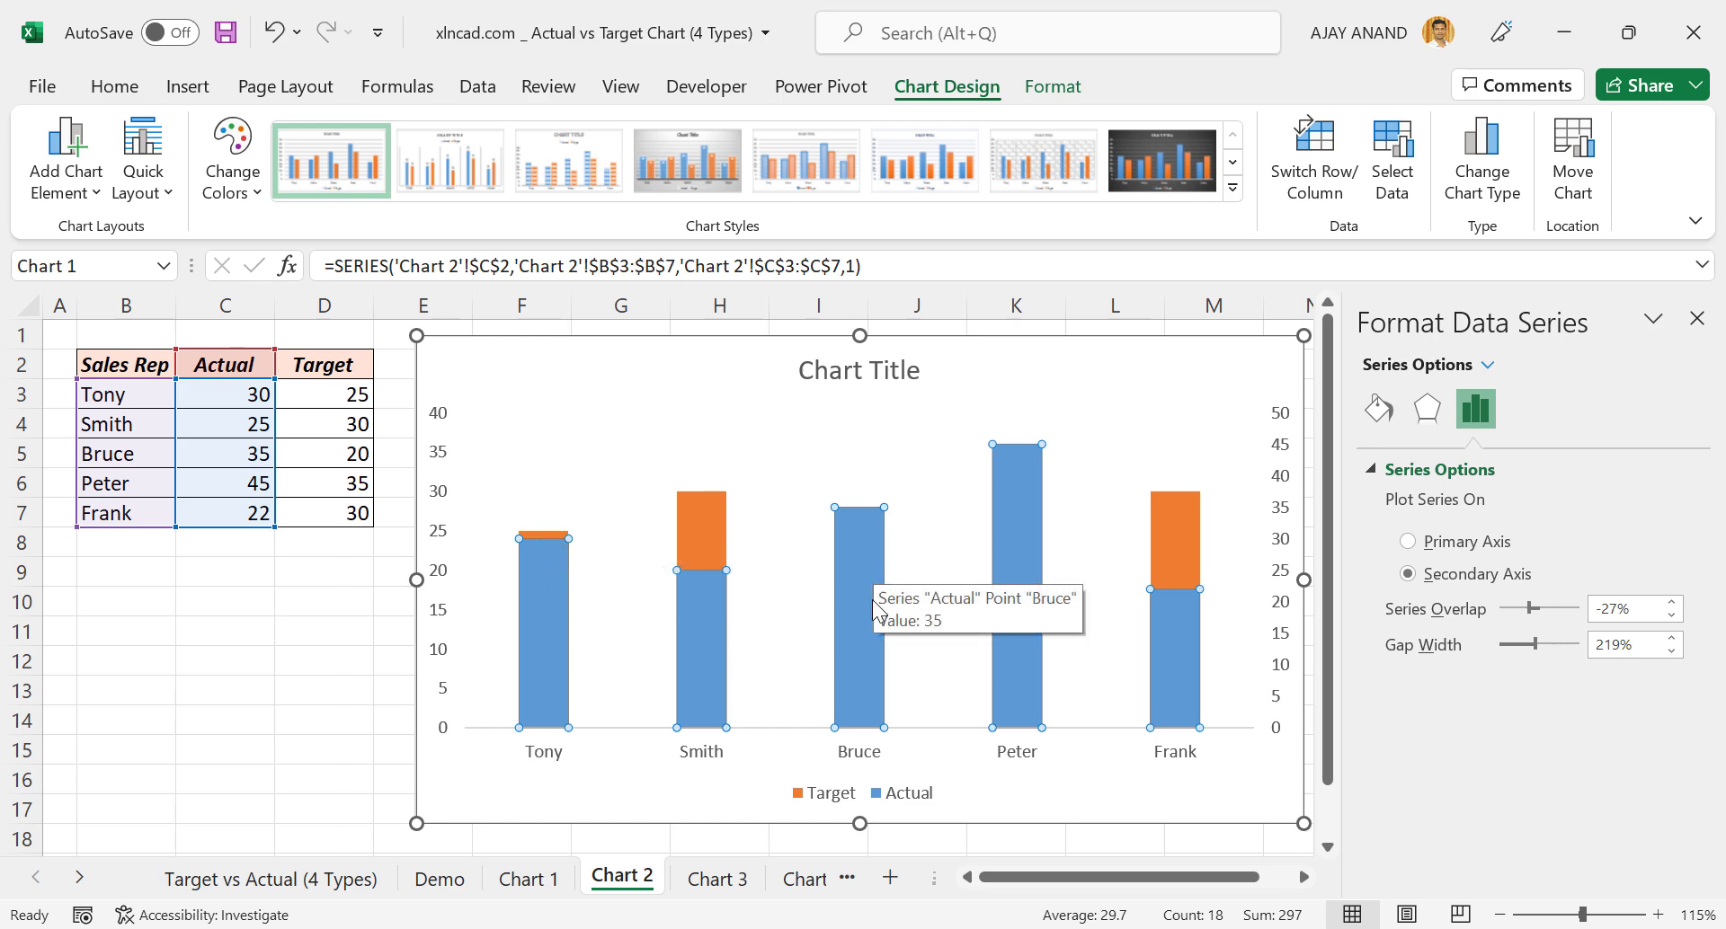
# Set the Actual series' gap width to 450%
pyautogui.moveTo(1537, 649); pyautogui.dragTo(1553, 649)
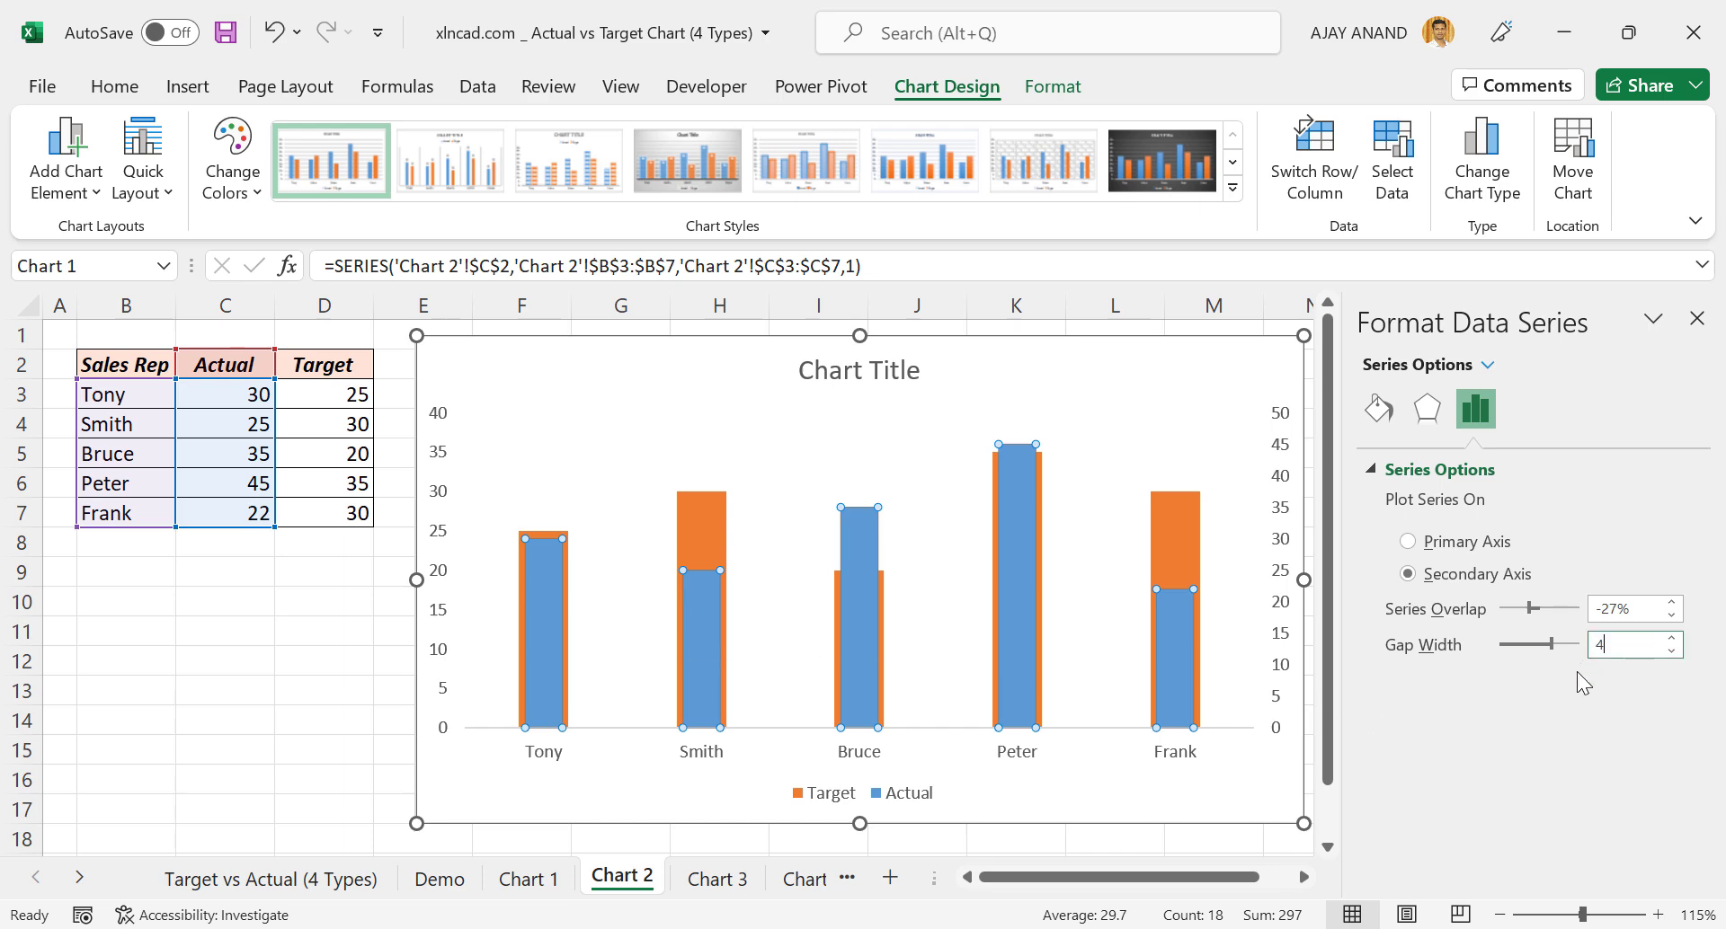
pyautogui.press('Return')
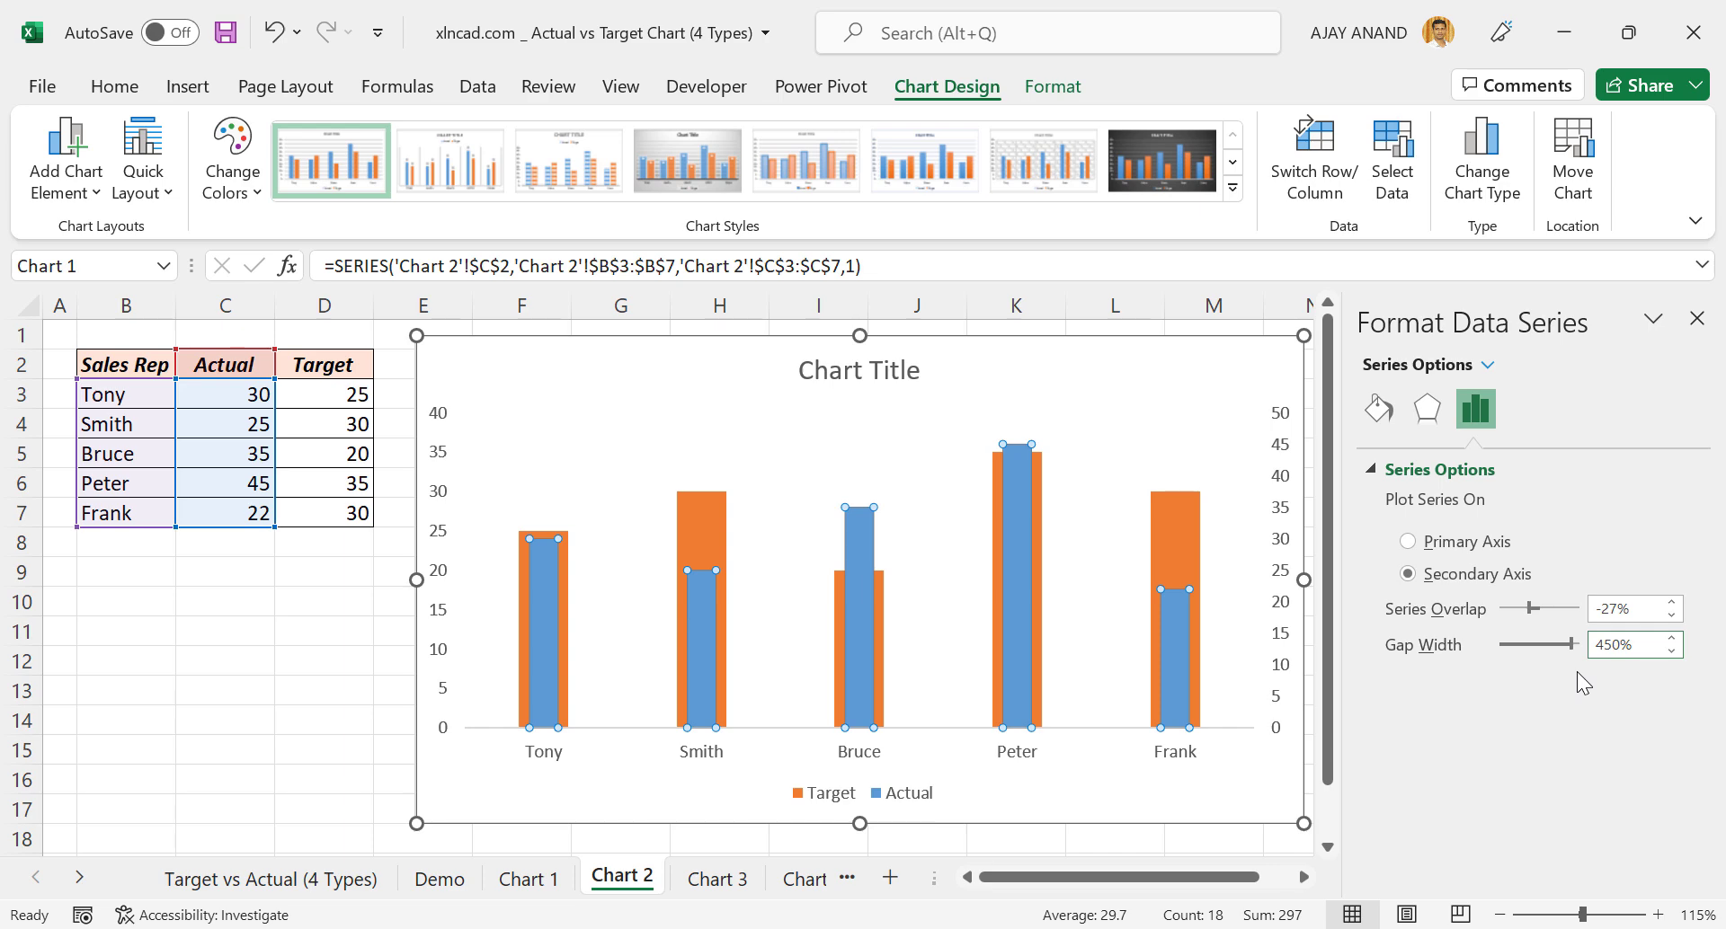
pyautogui.click(350, 661)
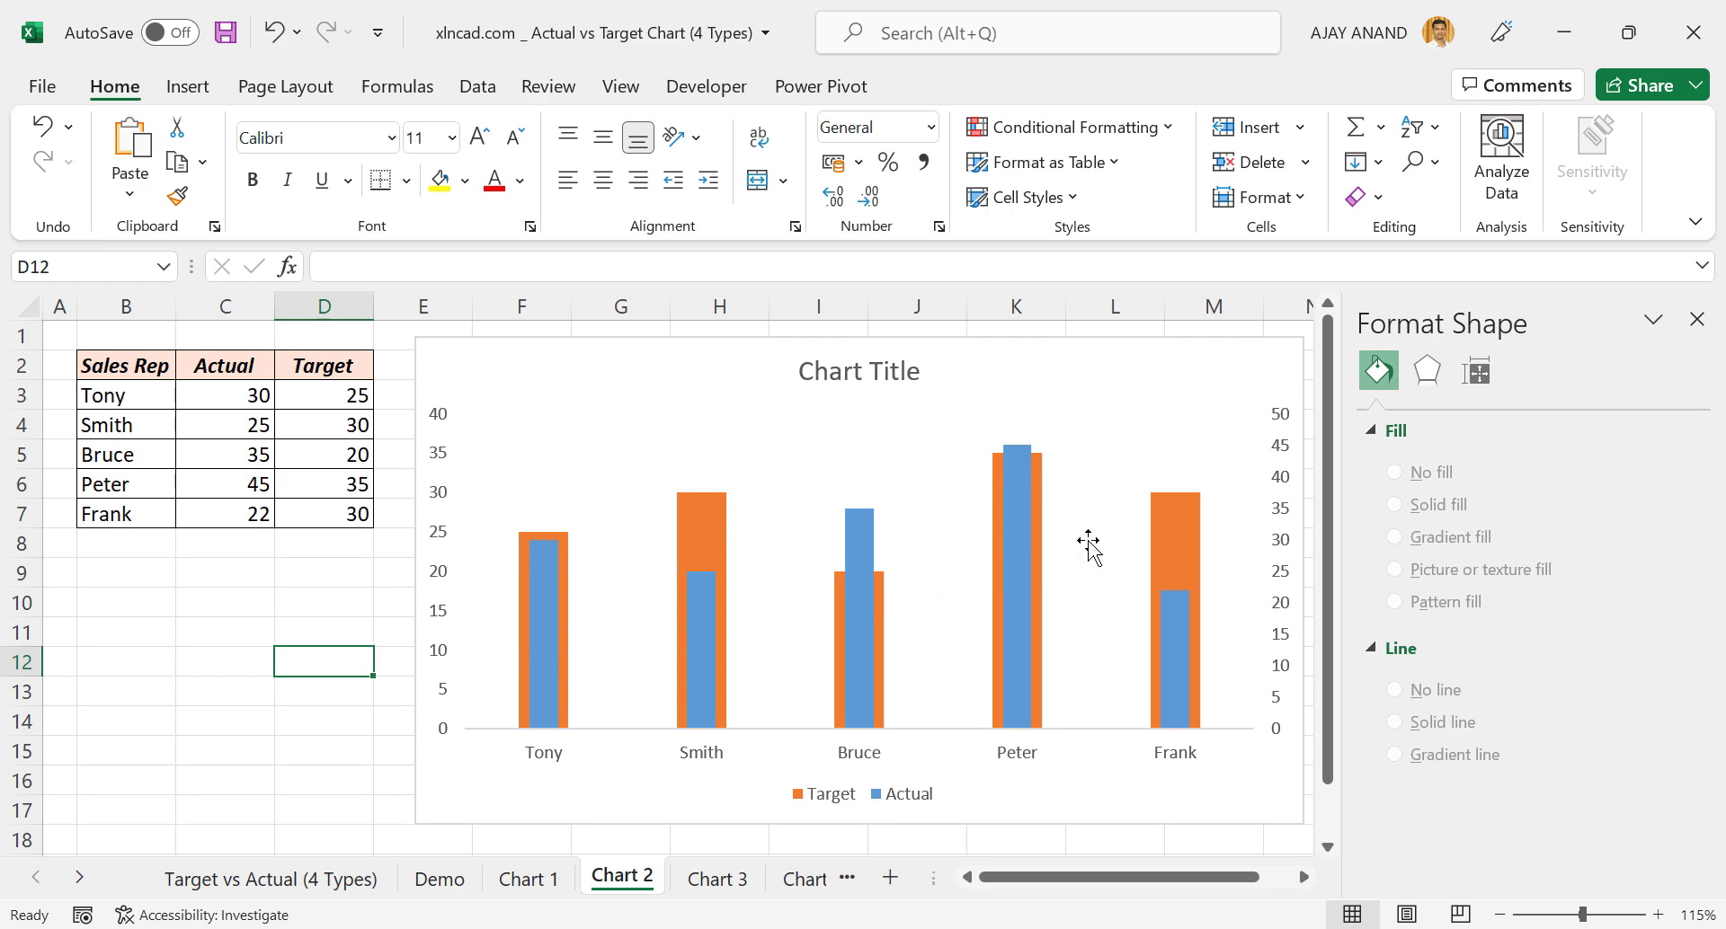
# Fill the Target series' columns with light green from the standard colors
pyautogui.click(1156, 527)
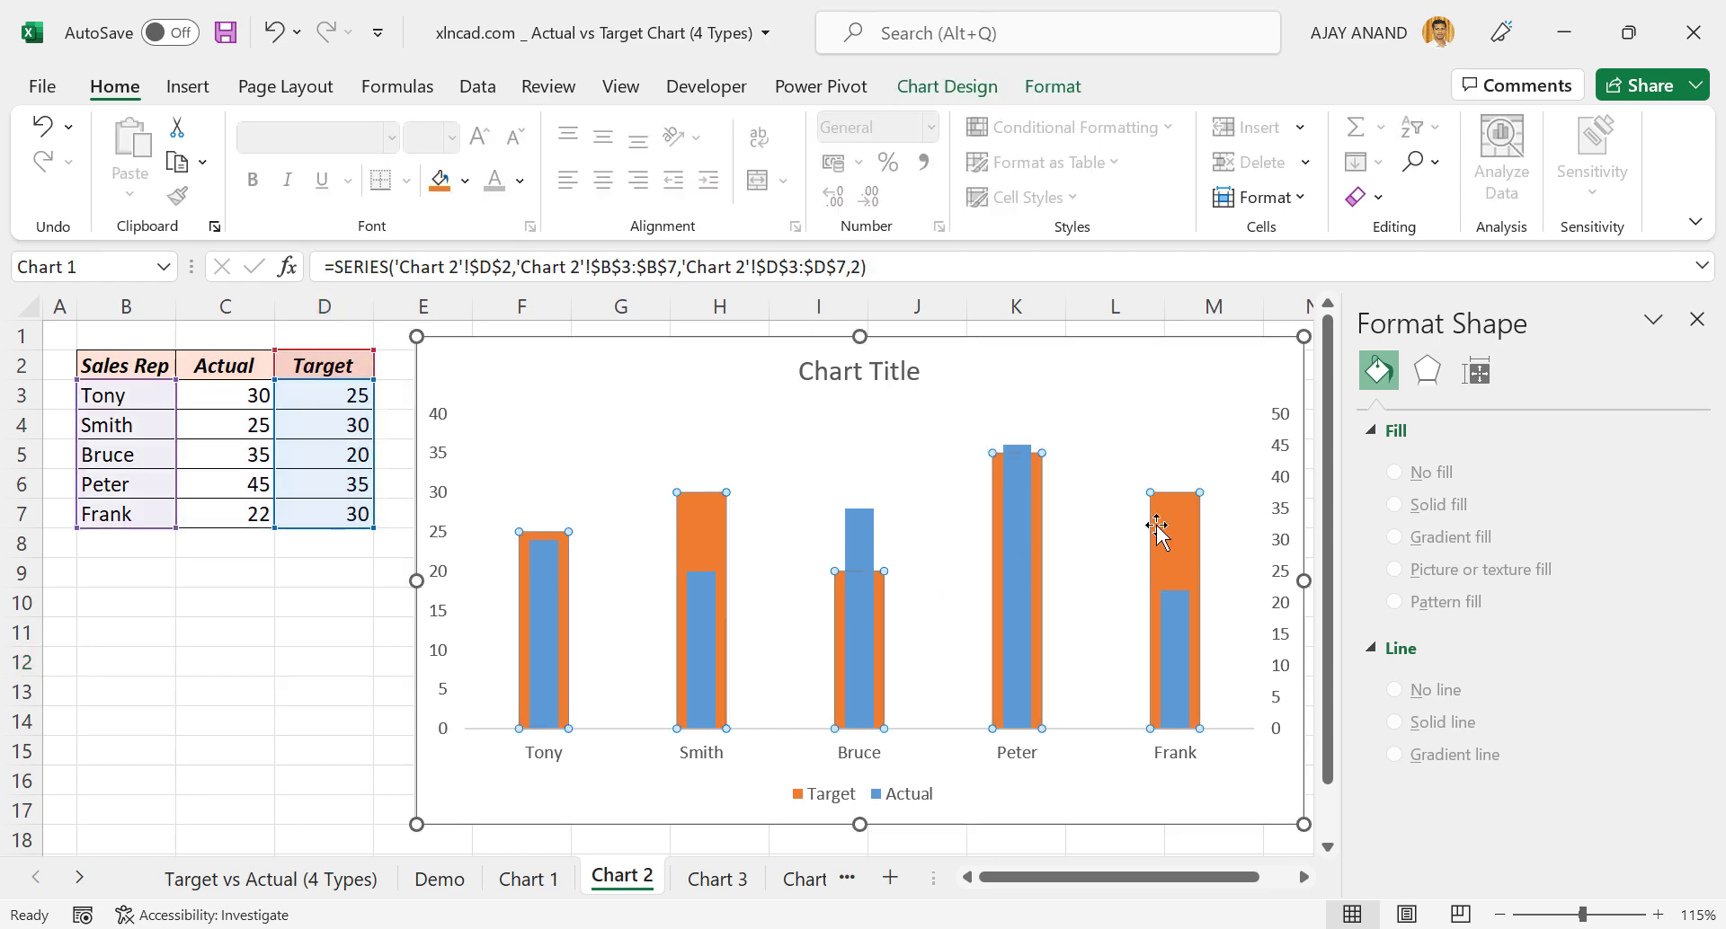
pyautogui.click(1384, 413)
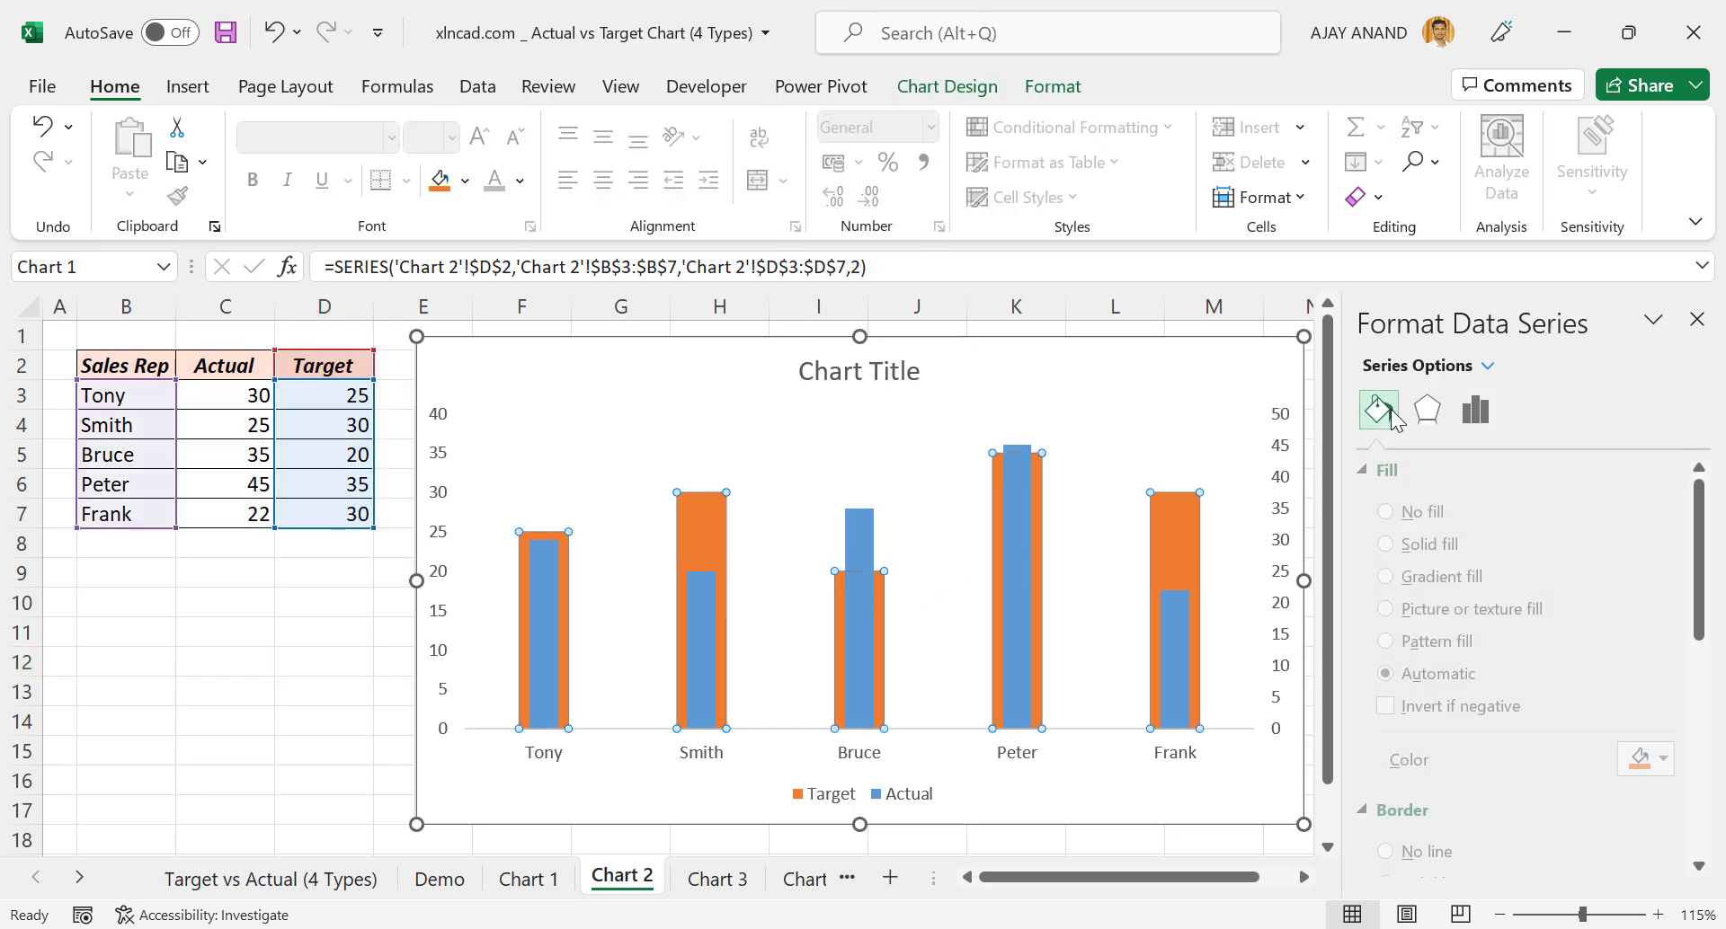
pyautogui.click(1667, 760)
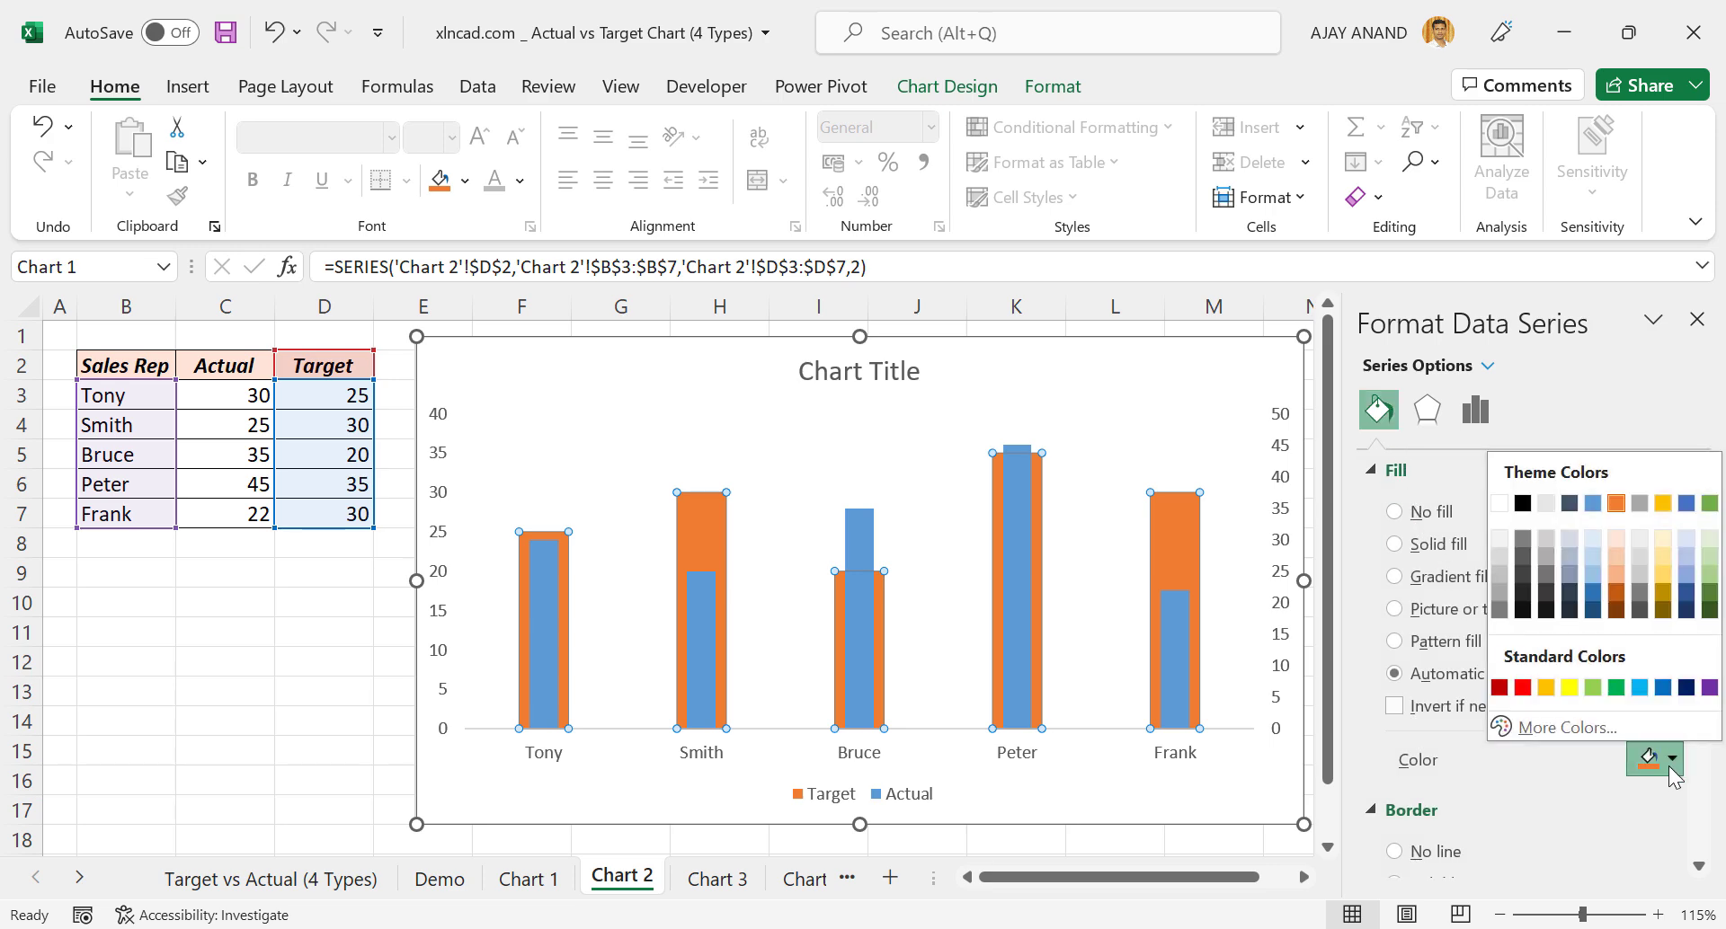
pyautogui.click(1592, 687)
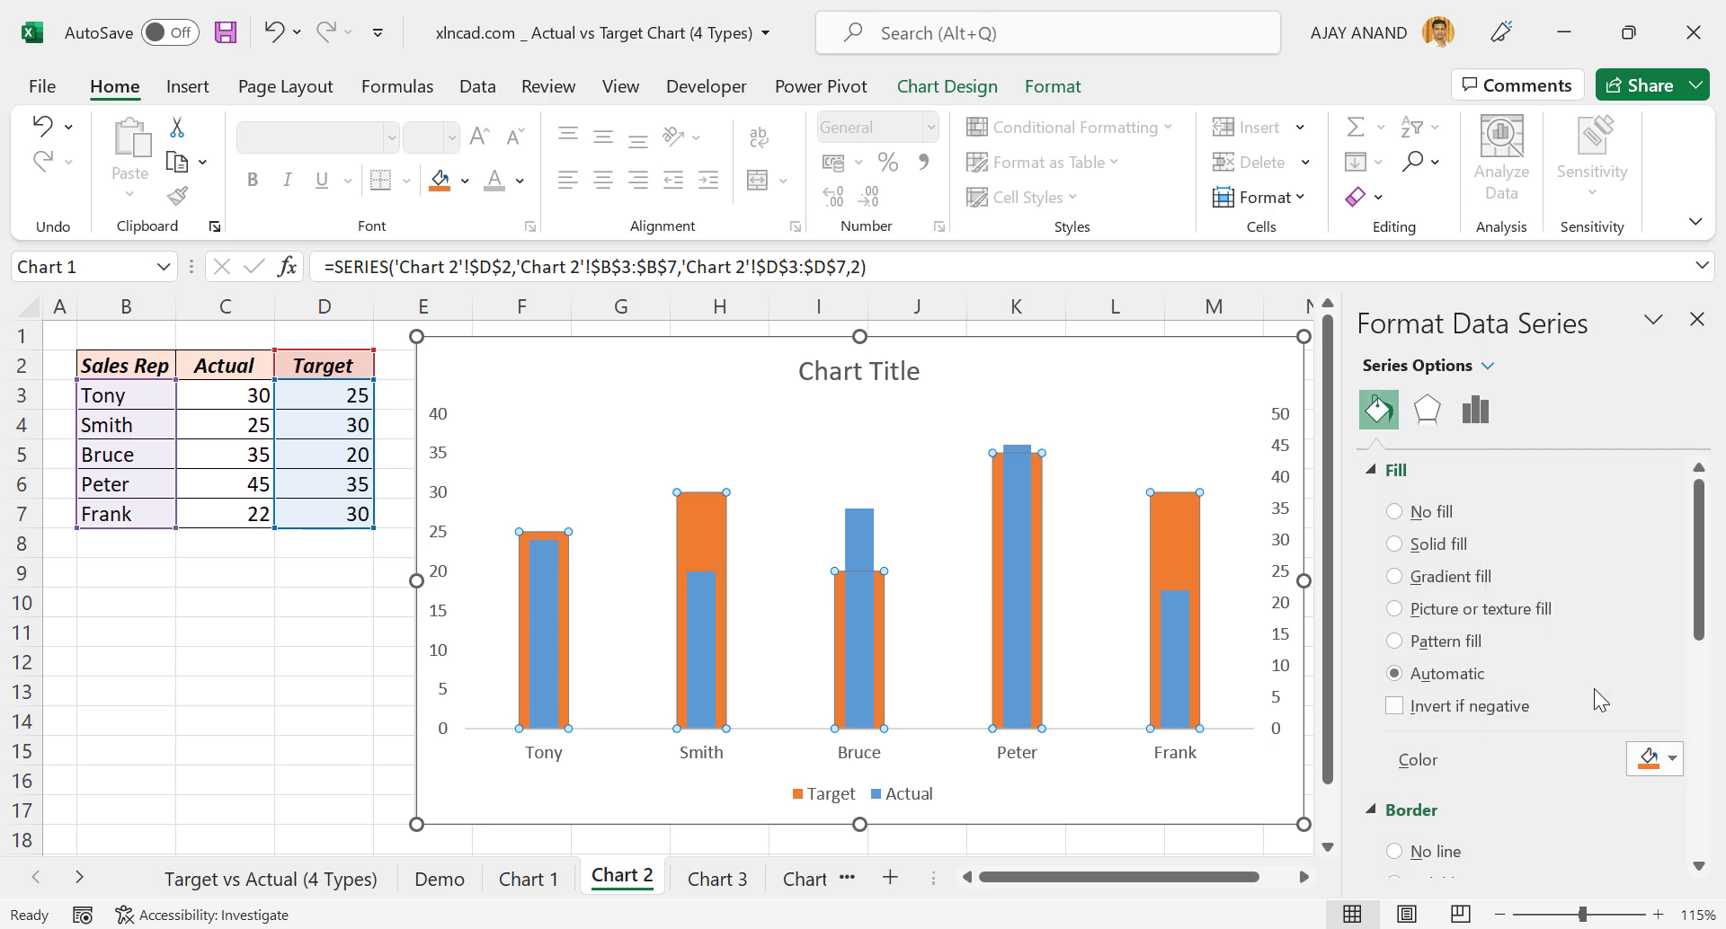
# Give the Target series' columns a red border from the standard colors
pyautogui.scroll(-3, 1472, 674)
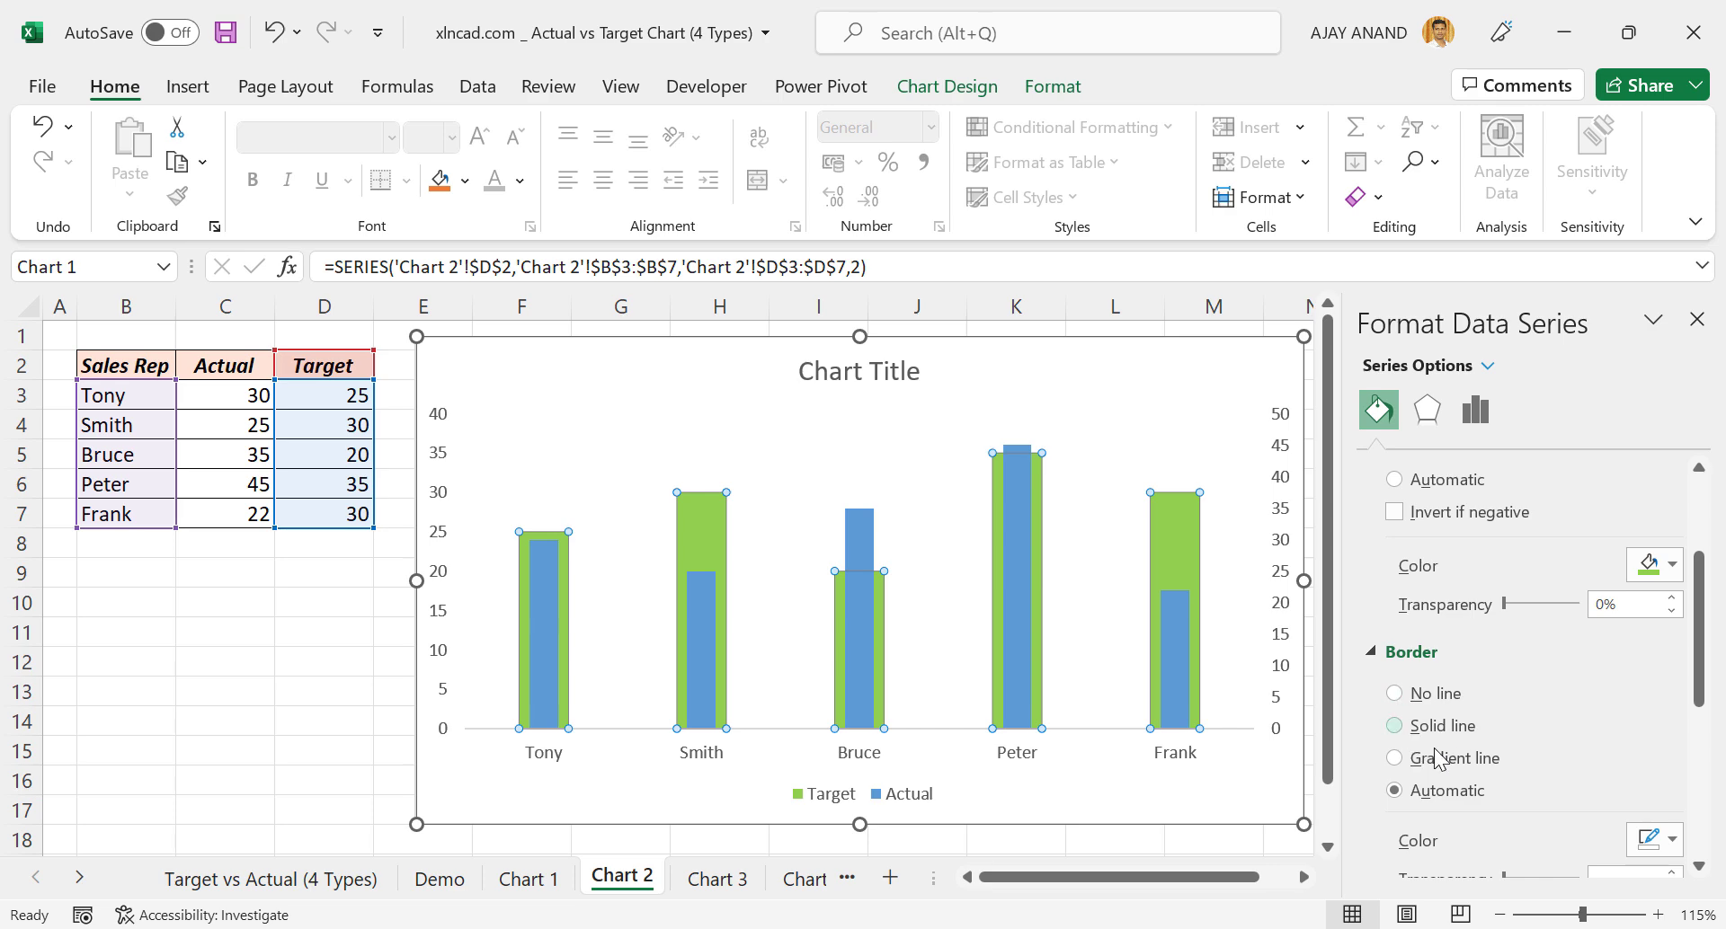
pyautogui.scroll(-3, 1573, 784)
pyautogui.click(1673, 712)
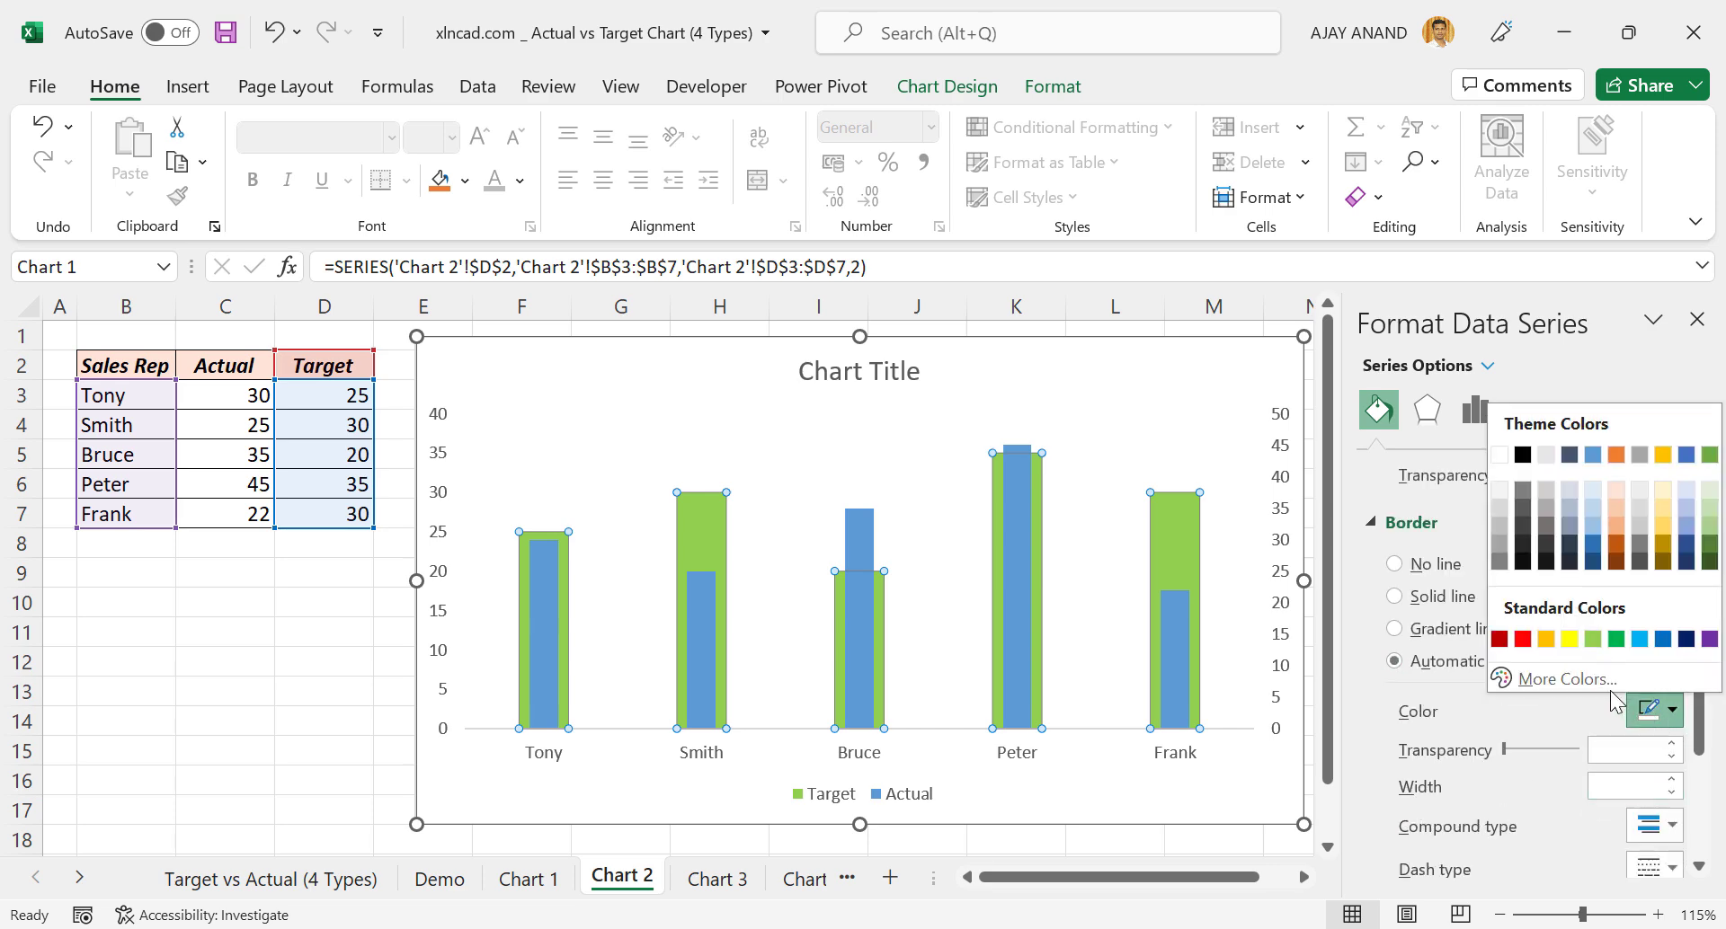
pyautogui.click(1523, 640)
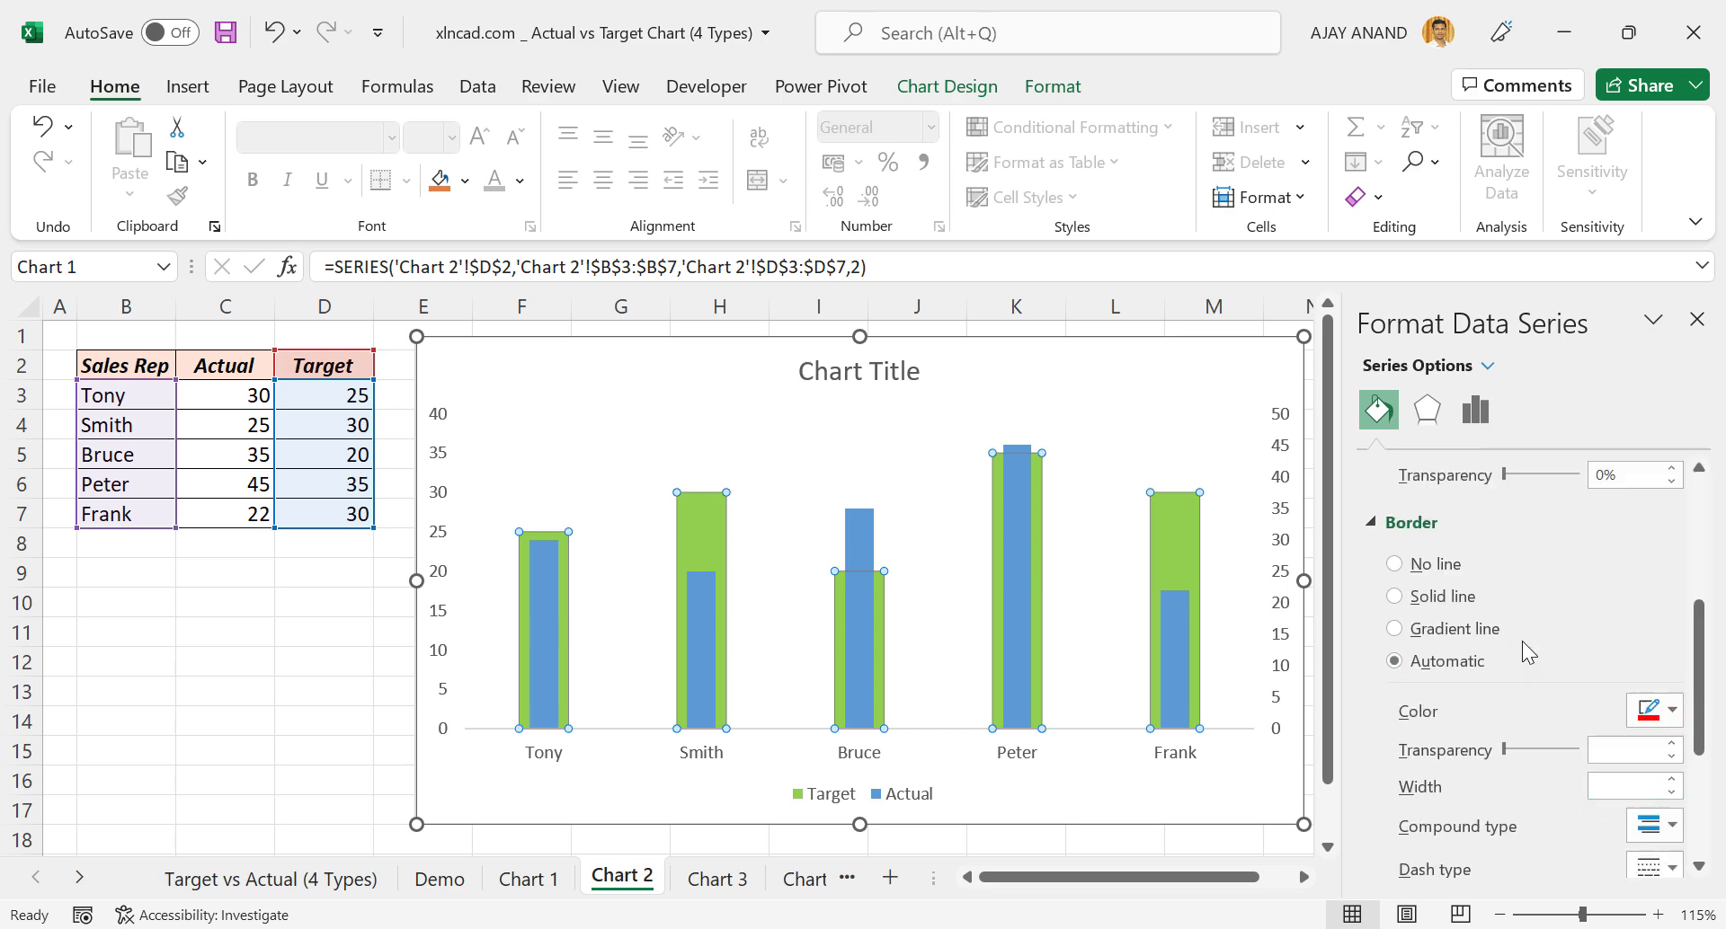
pyautogui.click(344, 642)
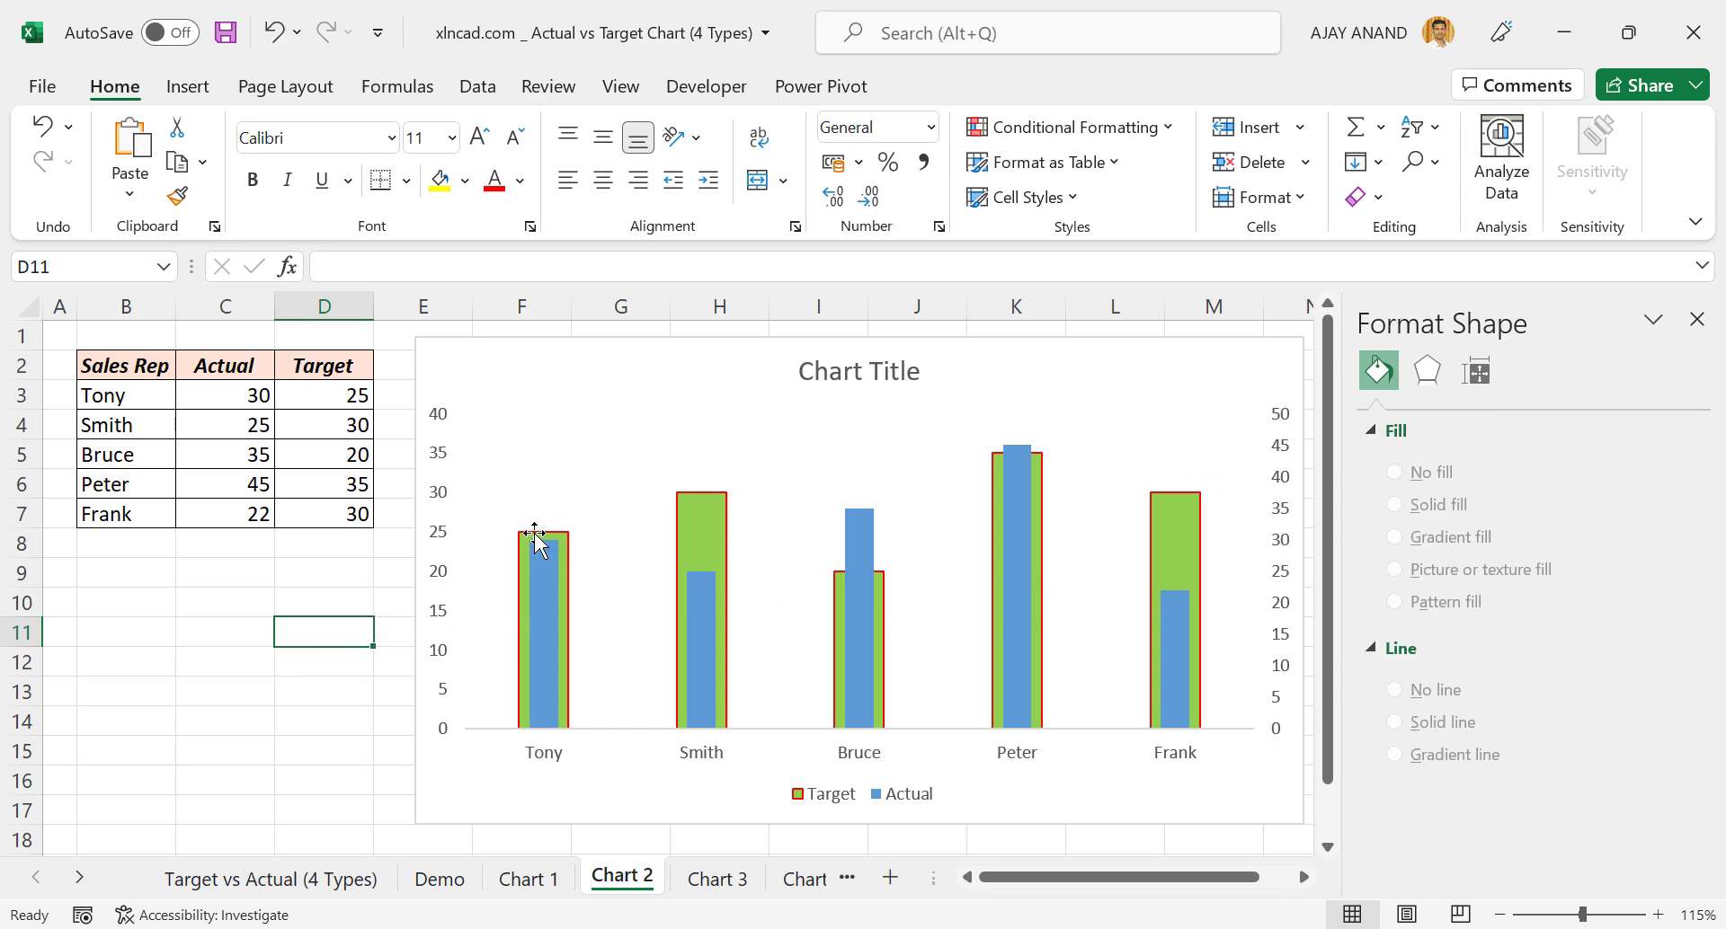
# Delete the secondary value axis and make the labels of the remaining value axis and the sales rep axis bold and italic
pyautogui.click(1278, 511)
pyautogui.press('Delete')
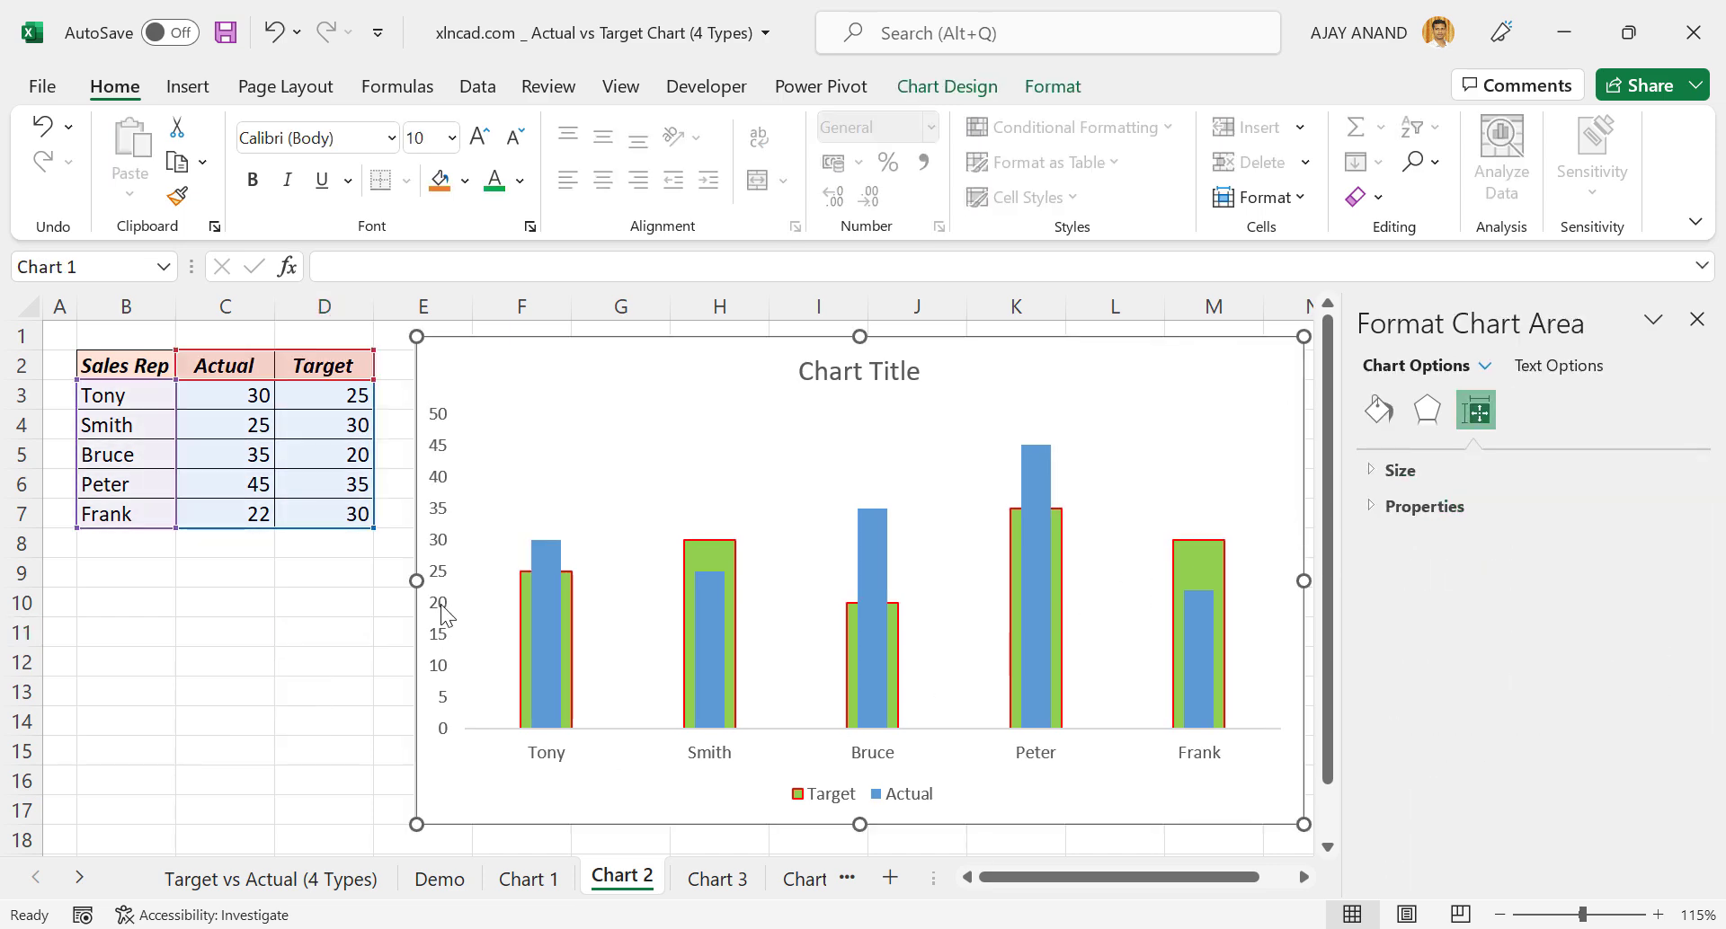
pyautogui.click(452, 575)
pyautogui.click(252, 180)
pyautogui.click(287, 182)
pyautogui.click(562, 757)
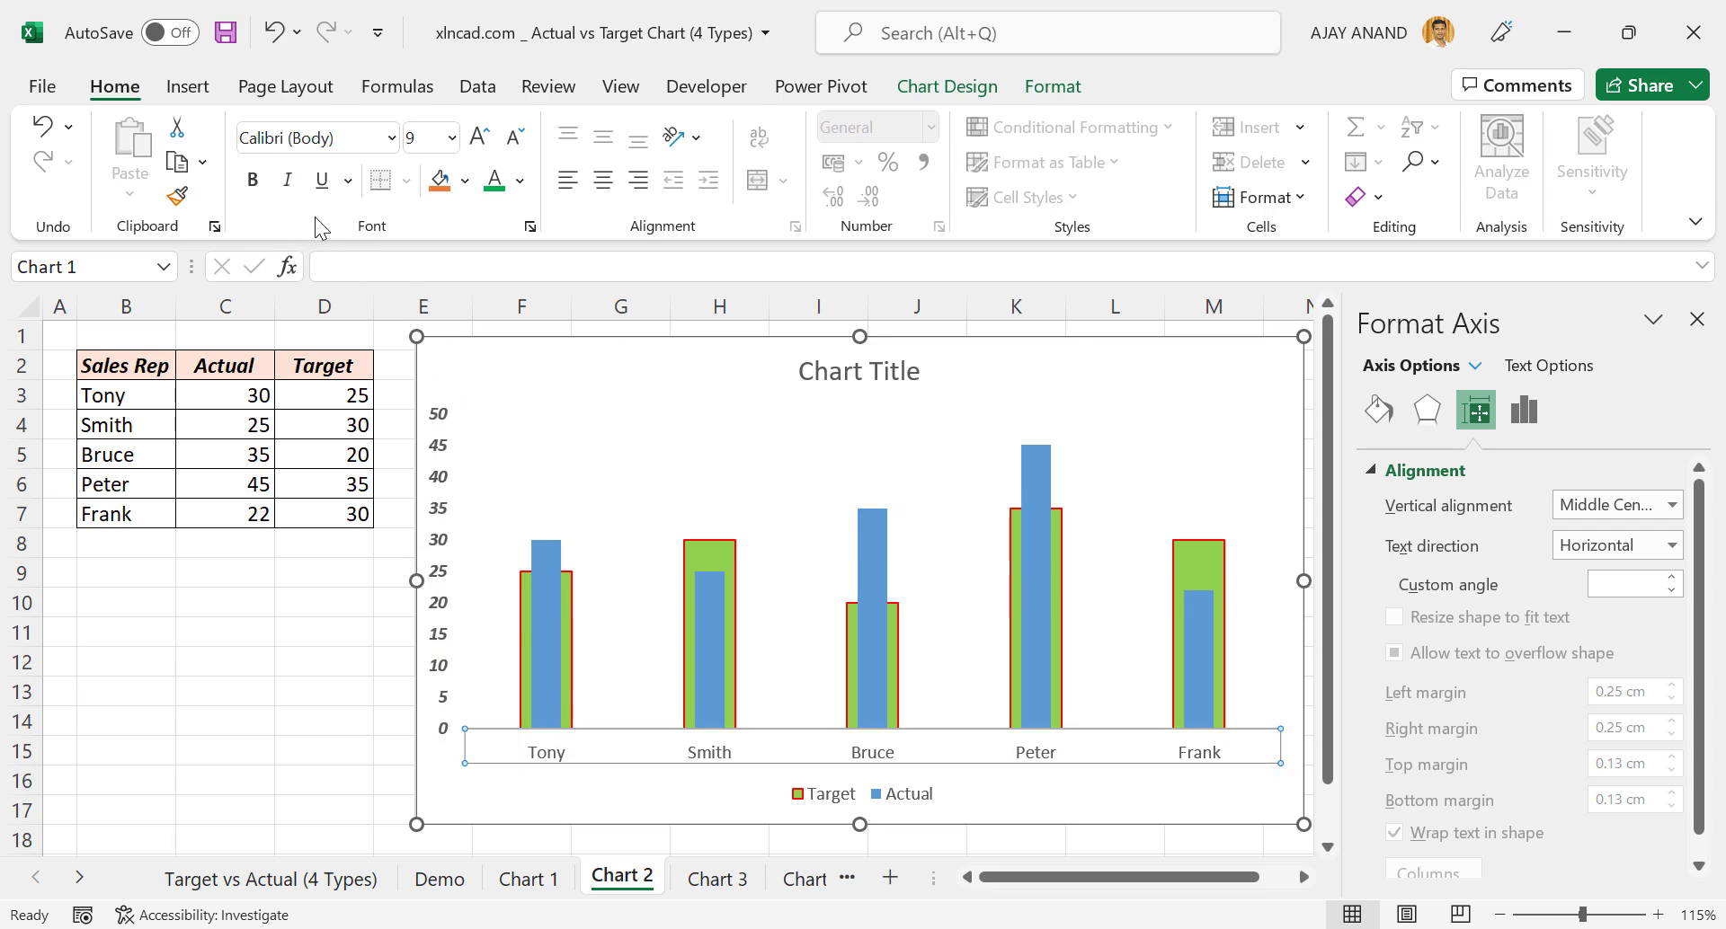
pyautogui.click(285, 182)
pyautogui.click(251, 664)
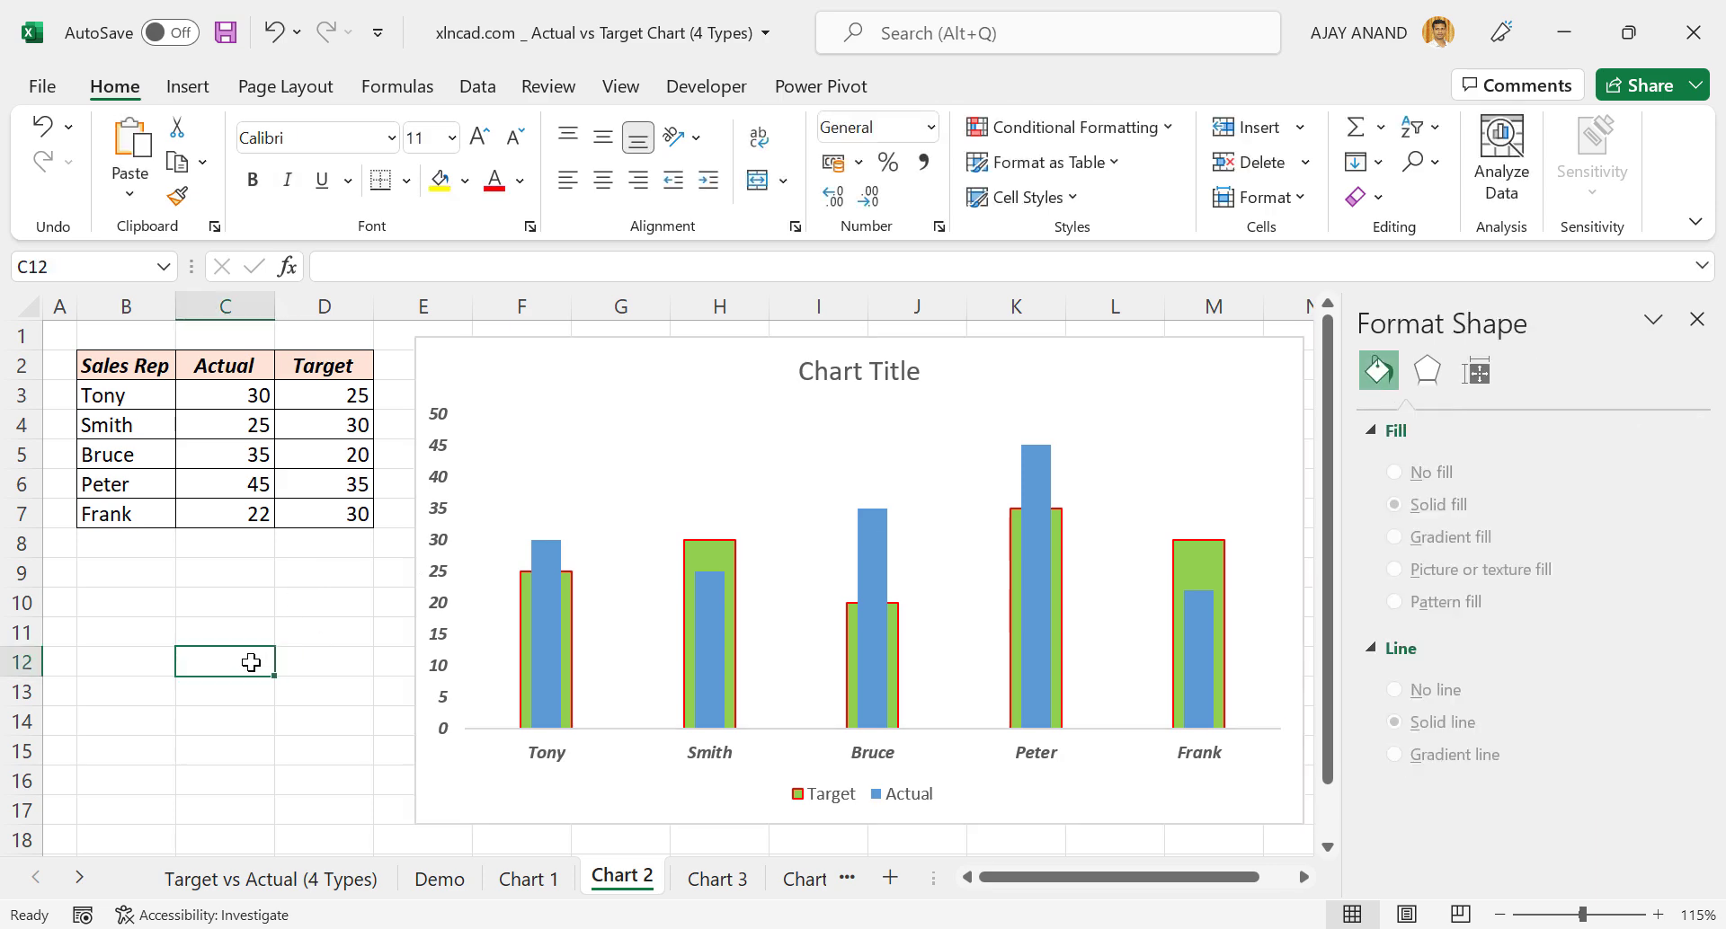
# Set the Actual values in cell C7 to 43 and in cell C3 to 25
pyautogui.click(254, 518)
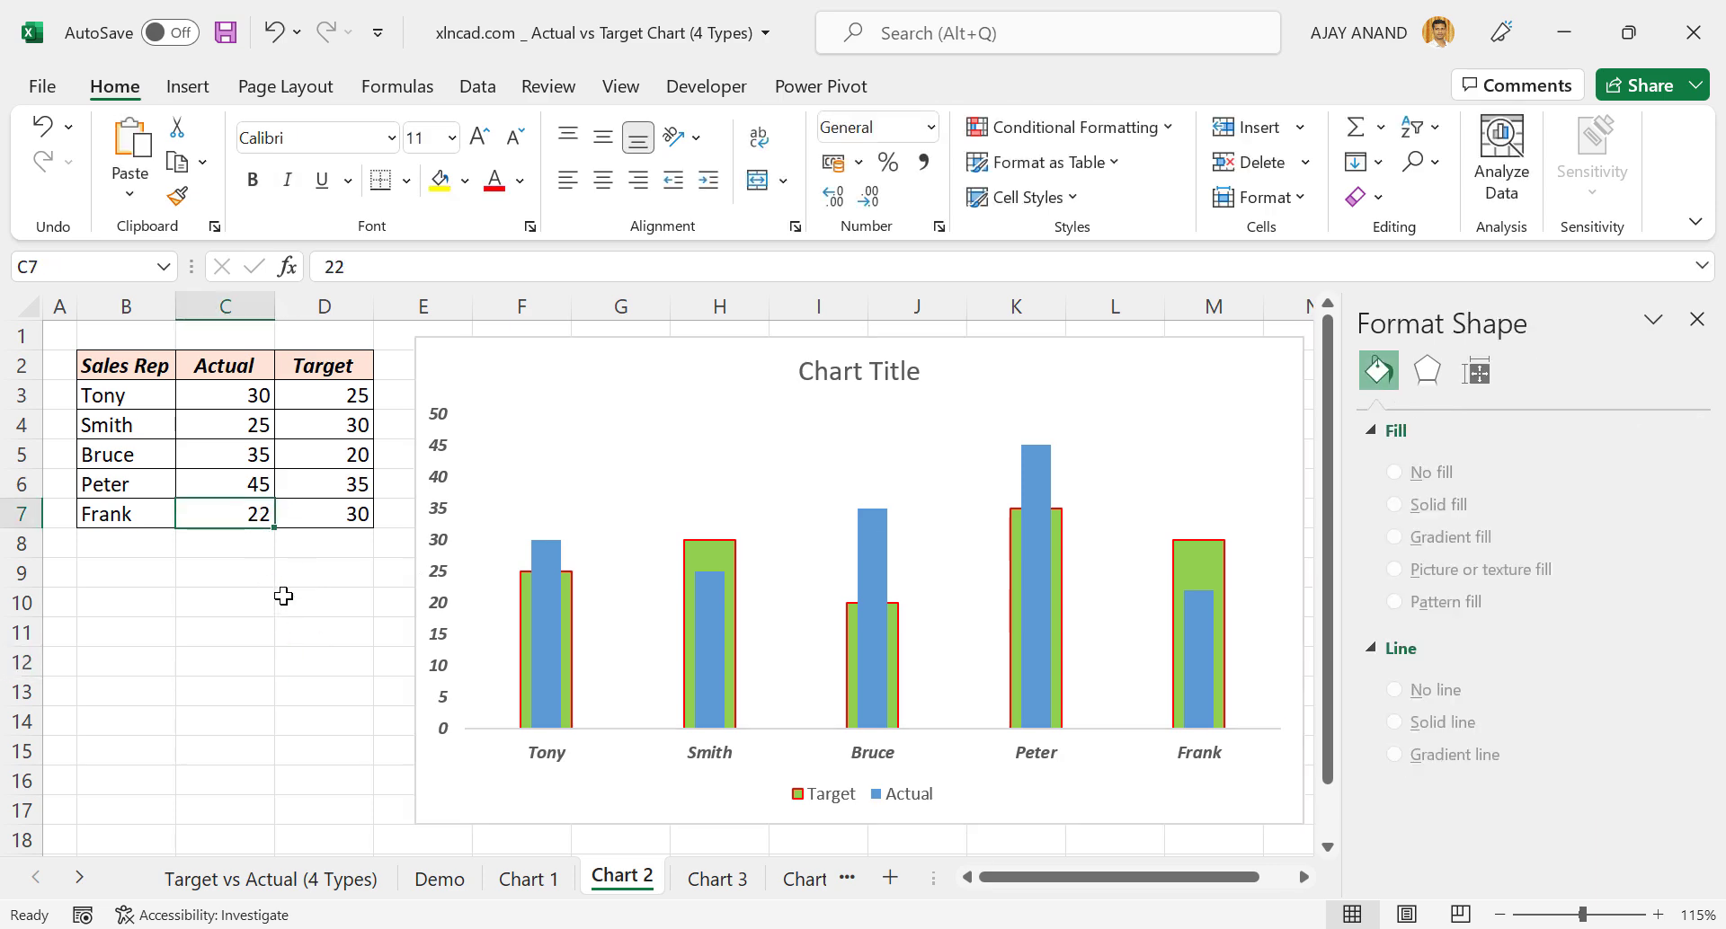
pyautogui.write('4')
pyautogui.press('Return')
pyautogui.click(213, 397)
pyautogui.write('25')
pyautogui.press('Return')
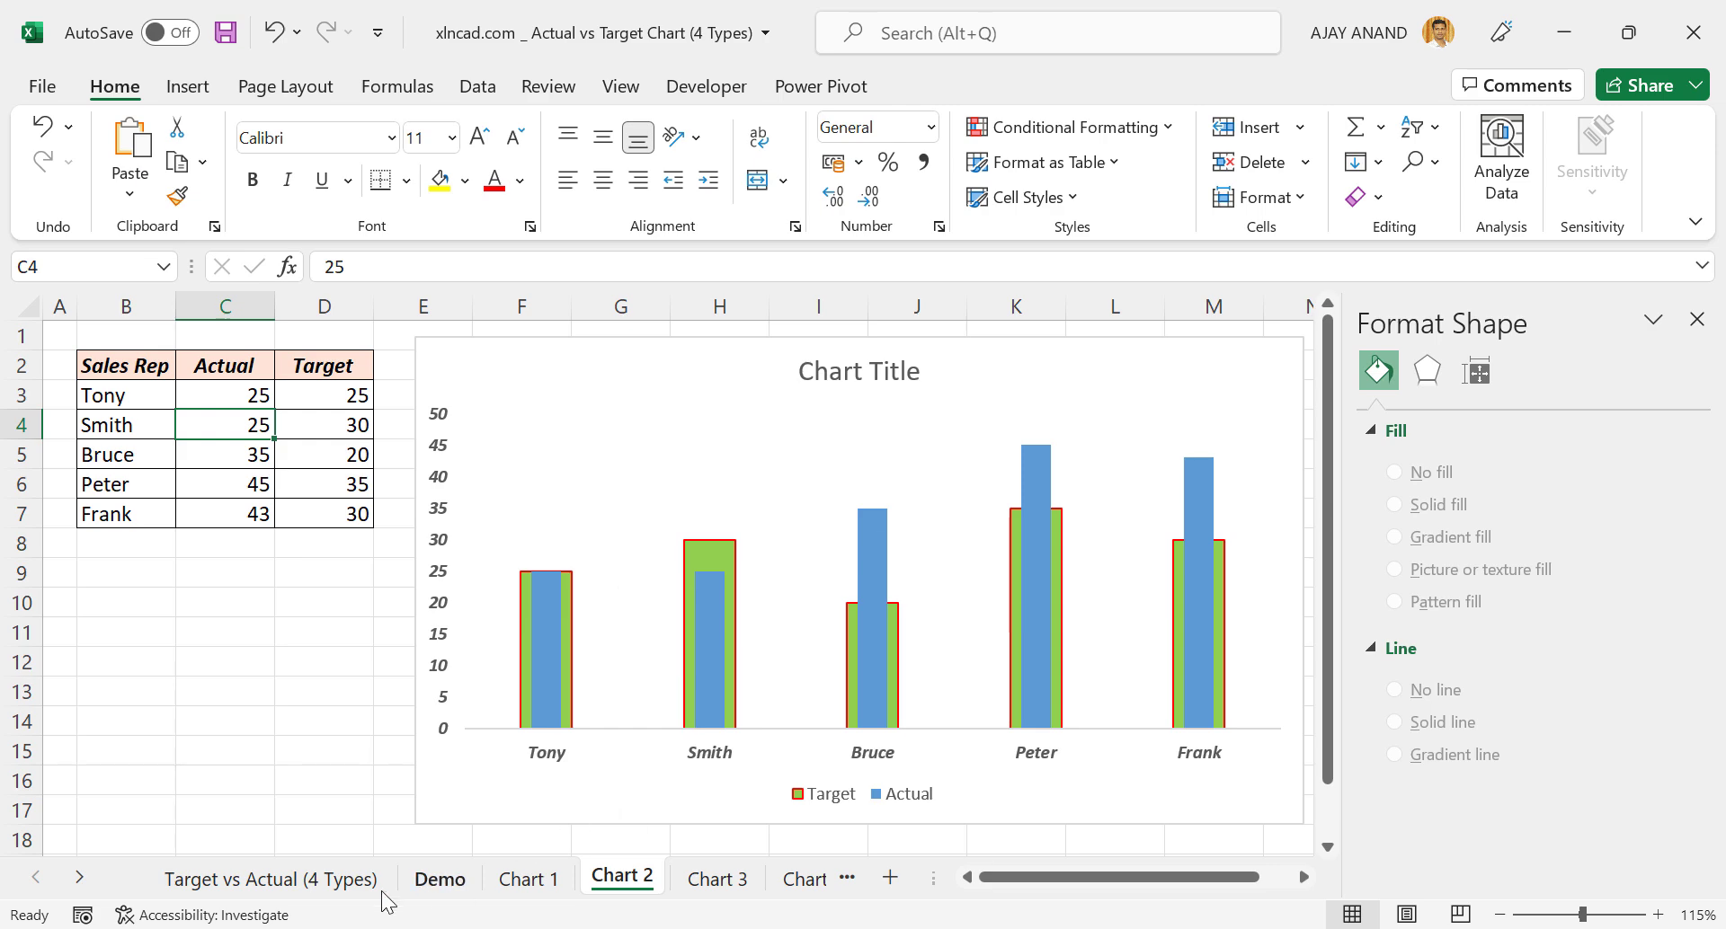
# View the sample charts on the Target vs Actual (4 Types) sheet down to the lower pair, with the formatting pane closed
pyautogui.click(341, 879)
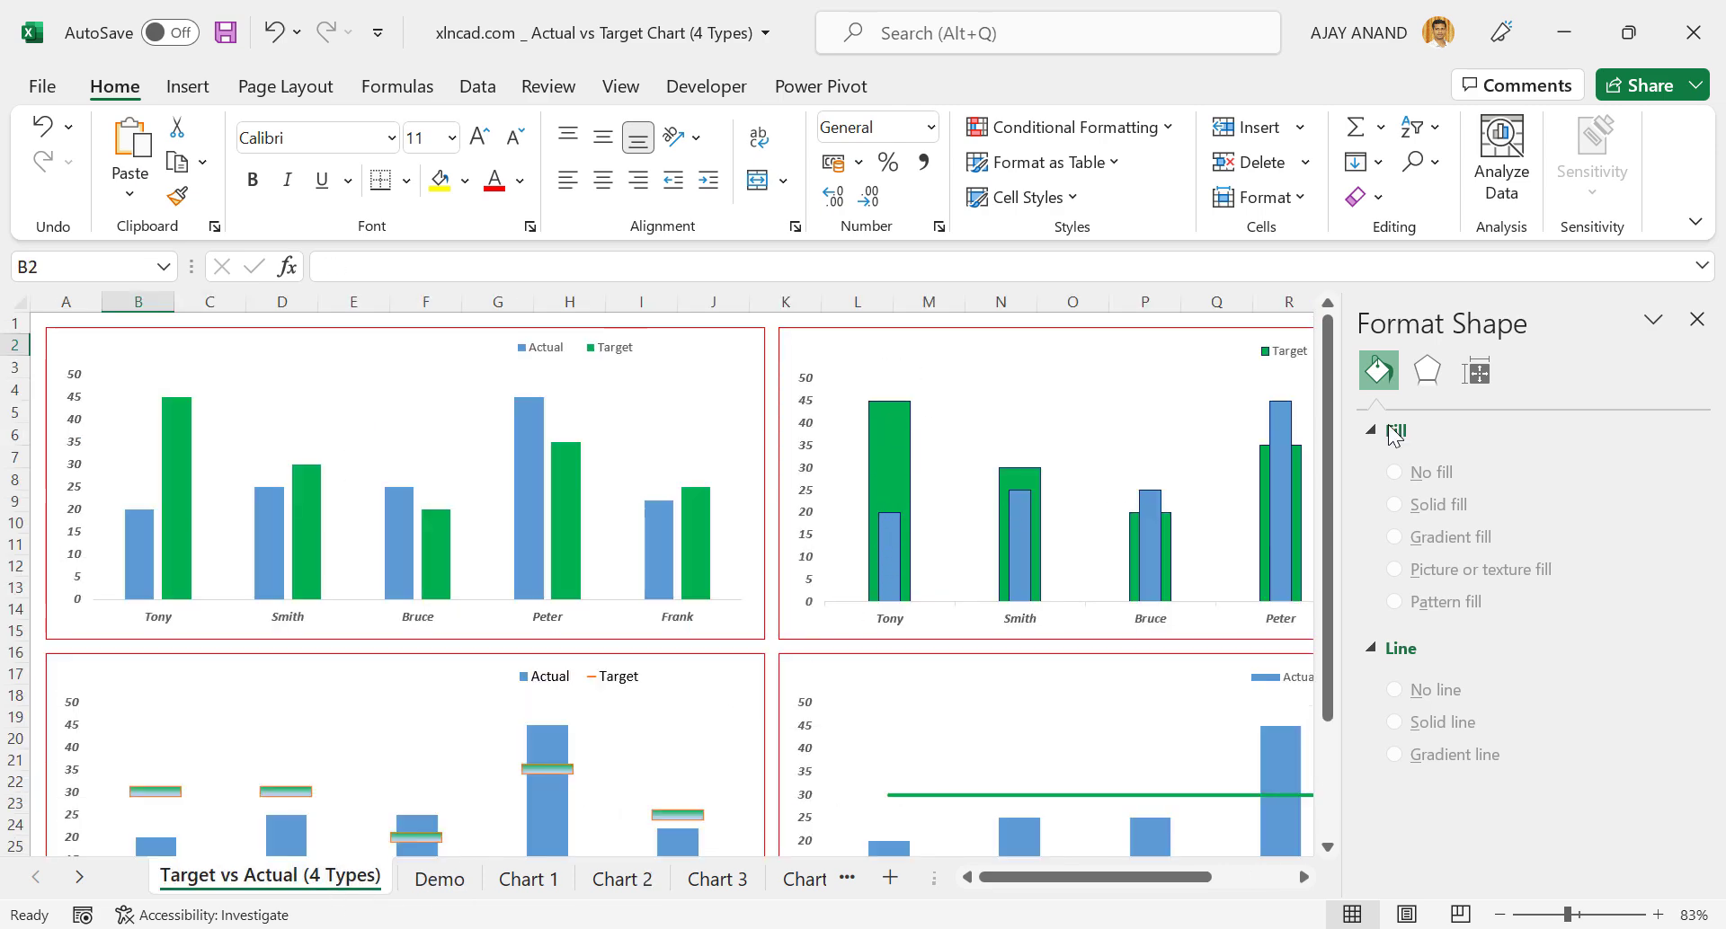
pyautogui.click(1696, 321)
pyautogui.scroll(-3, 489, 685)
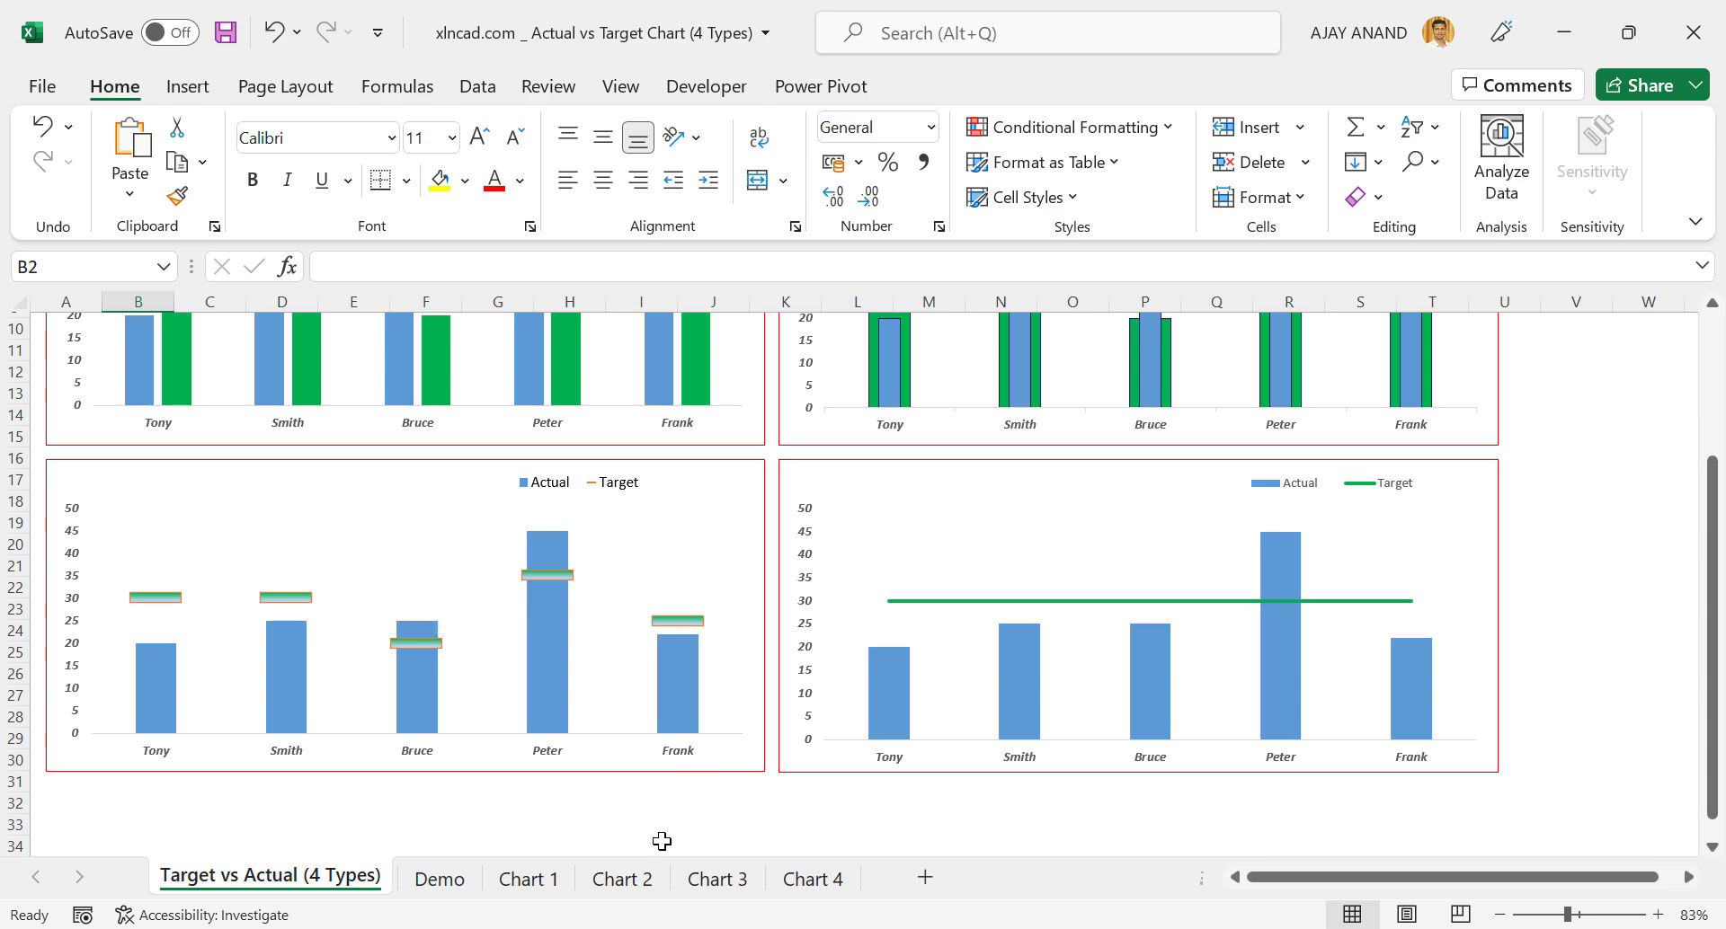
# Insert a 2-D clustered column chart from the data in B2:D7 on the Chart 3 sheet
pyautogui.click(716, 881)
pyautogui.moveTo(133, 364); pyautogui.dragTo(356, 514)
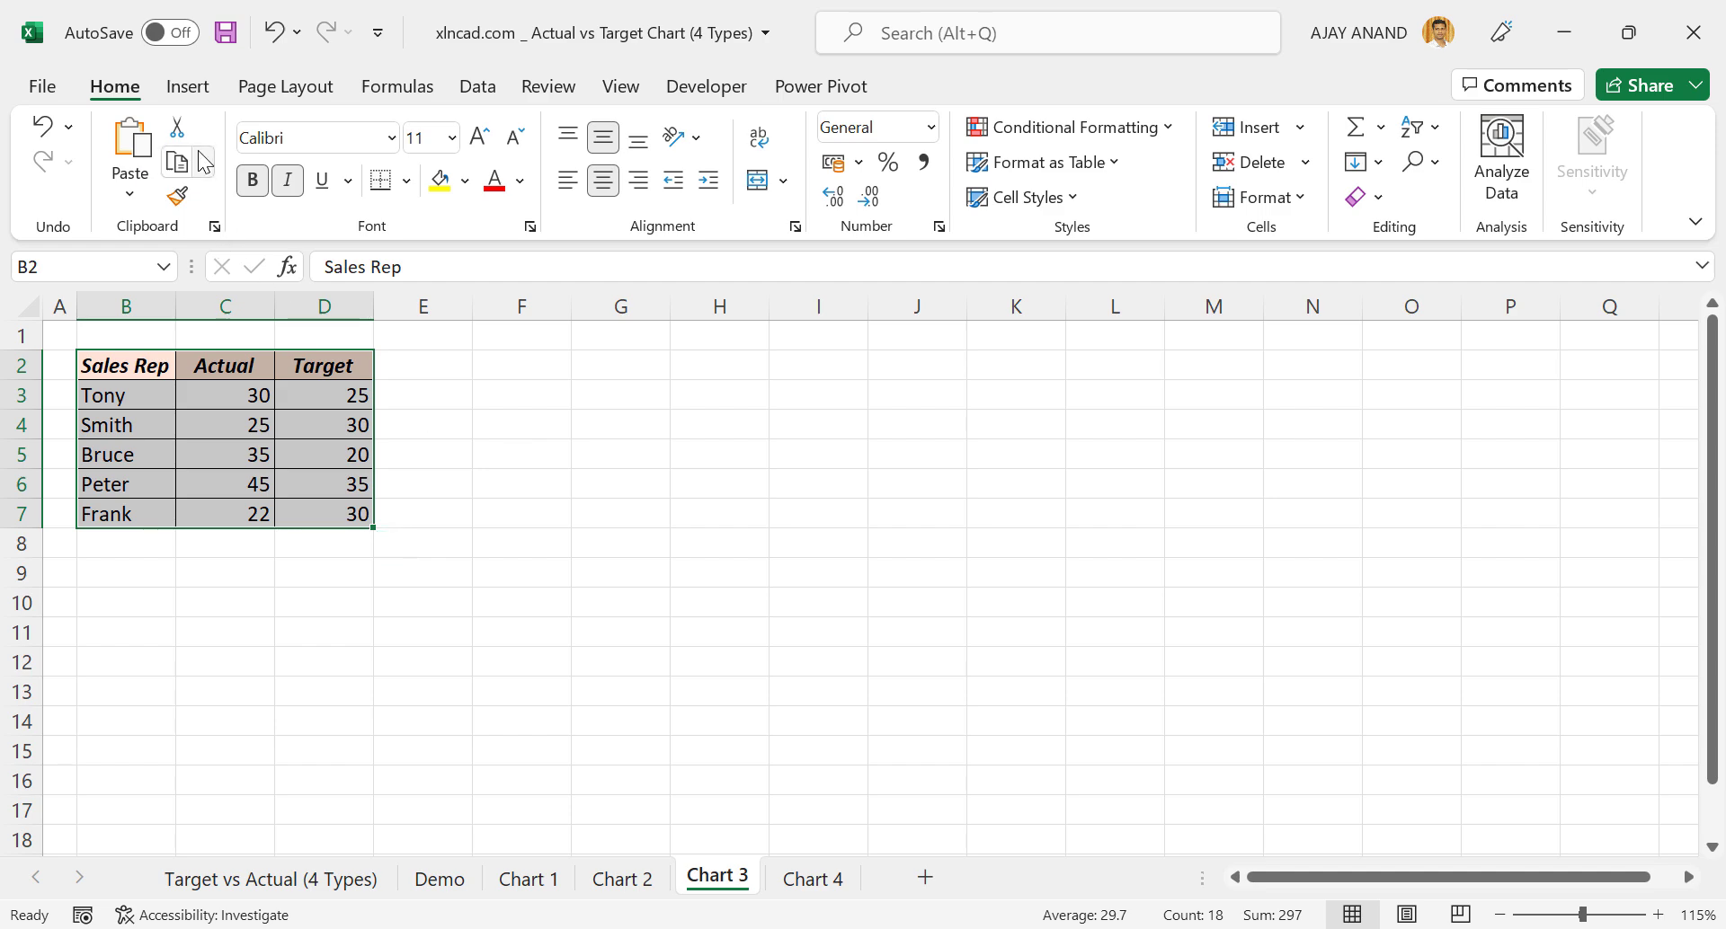
pyautogui.click(199, 95)
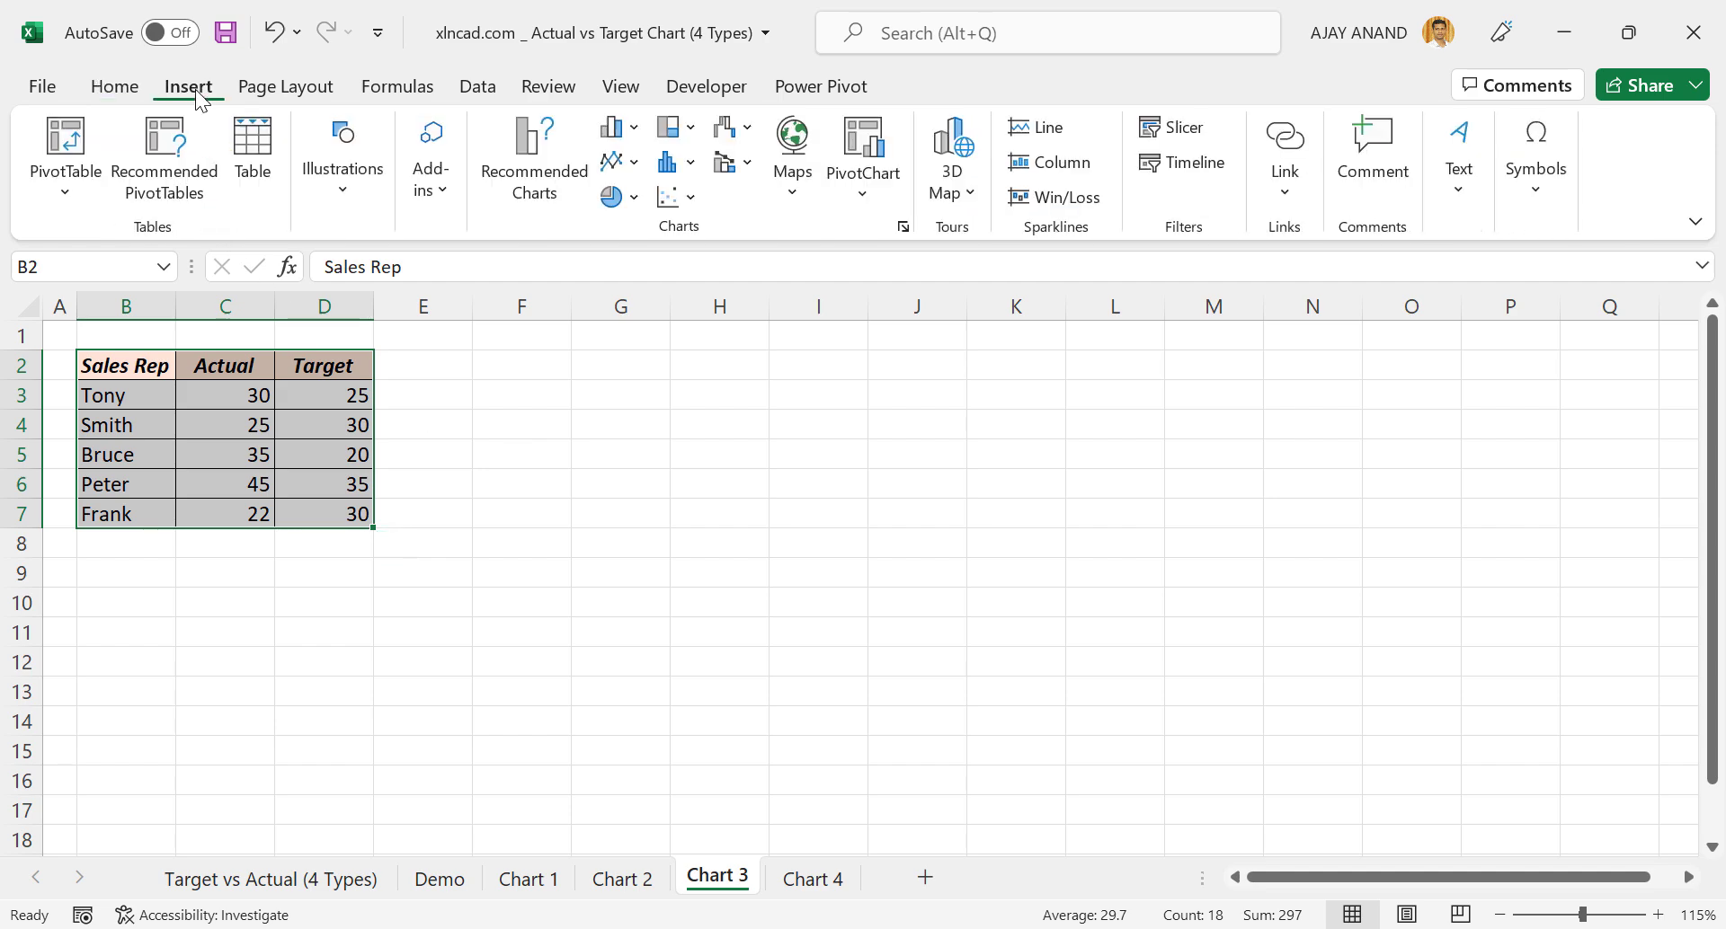
pyautogui.click(634, 131)
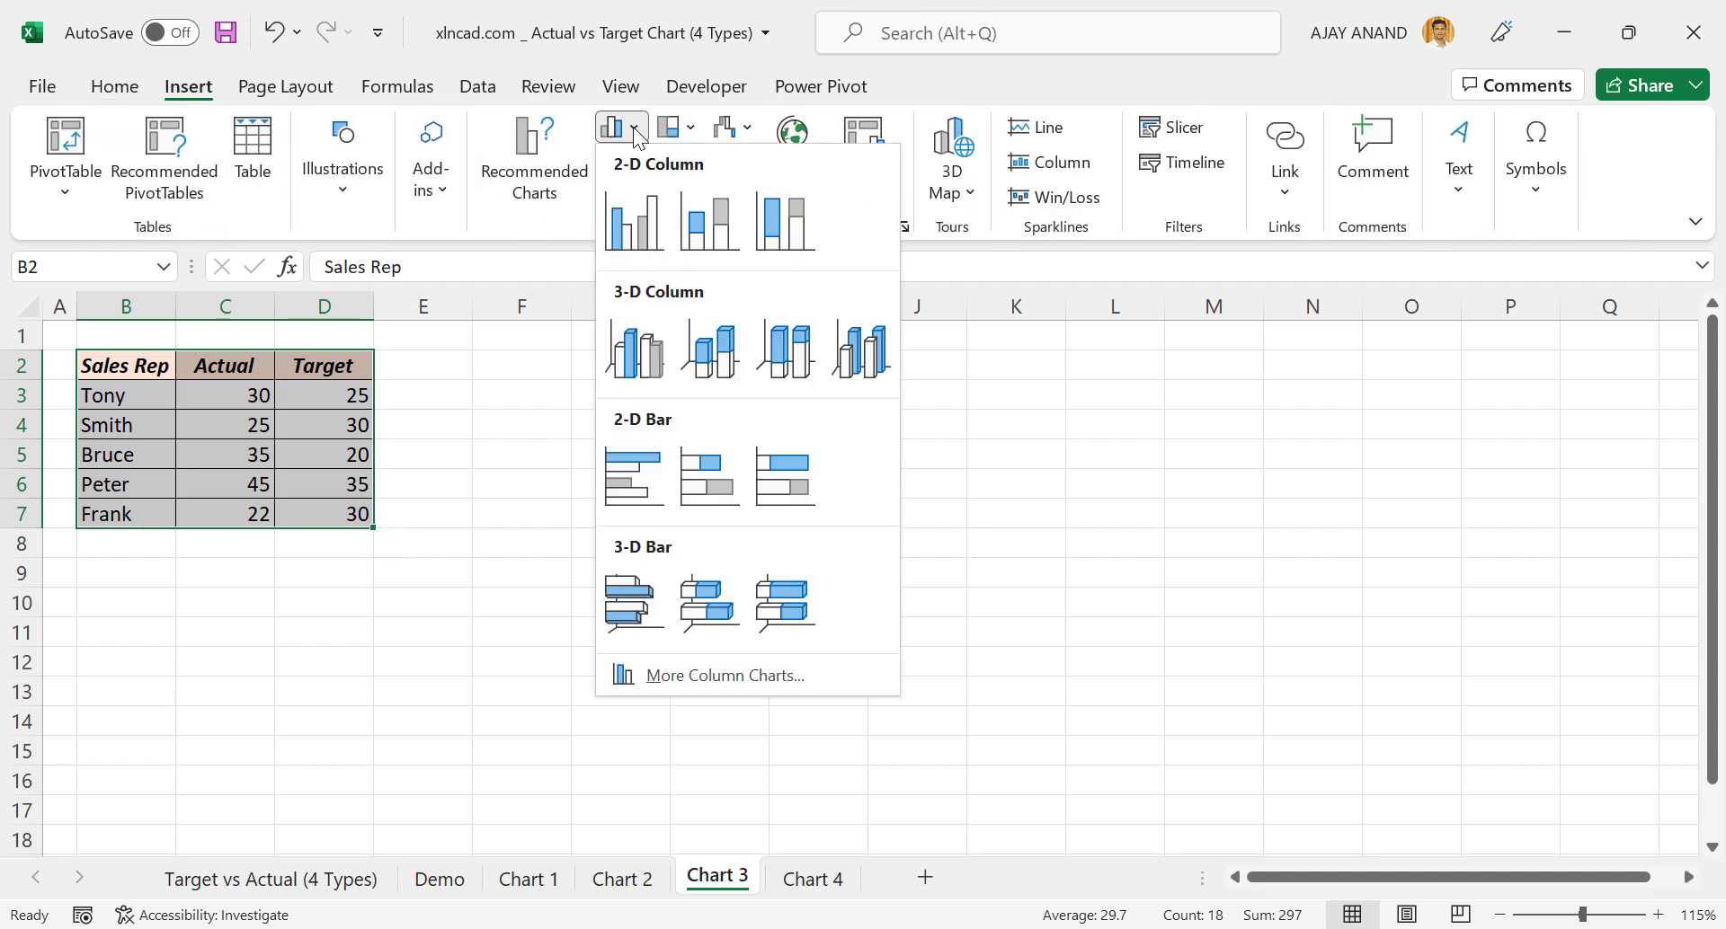
pyautogui.click(635, 223)
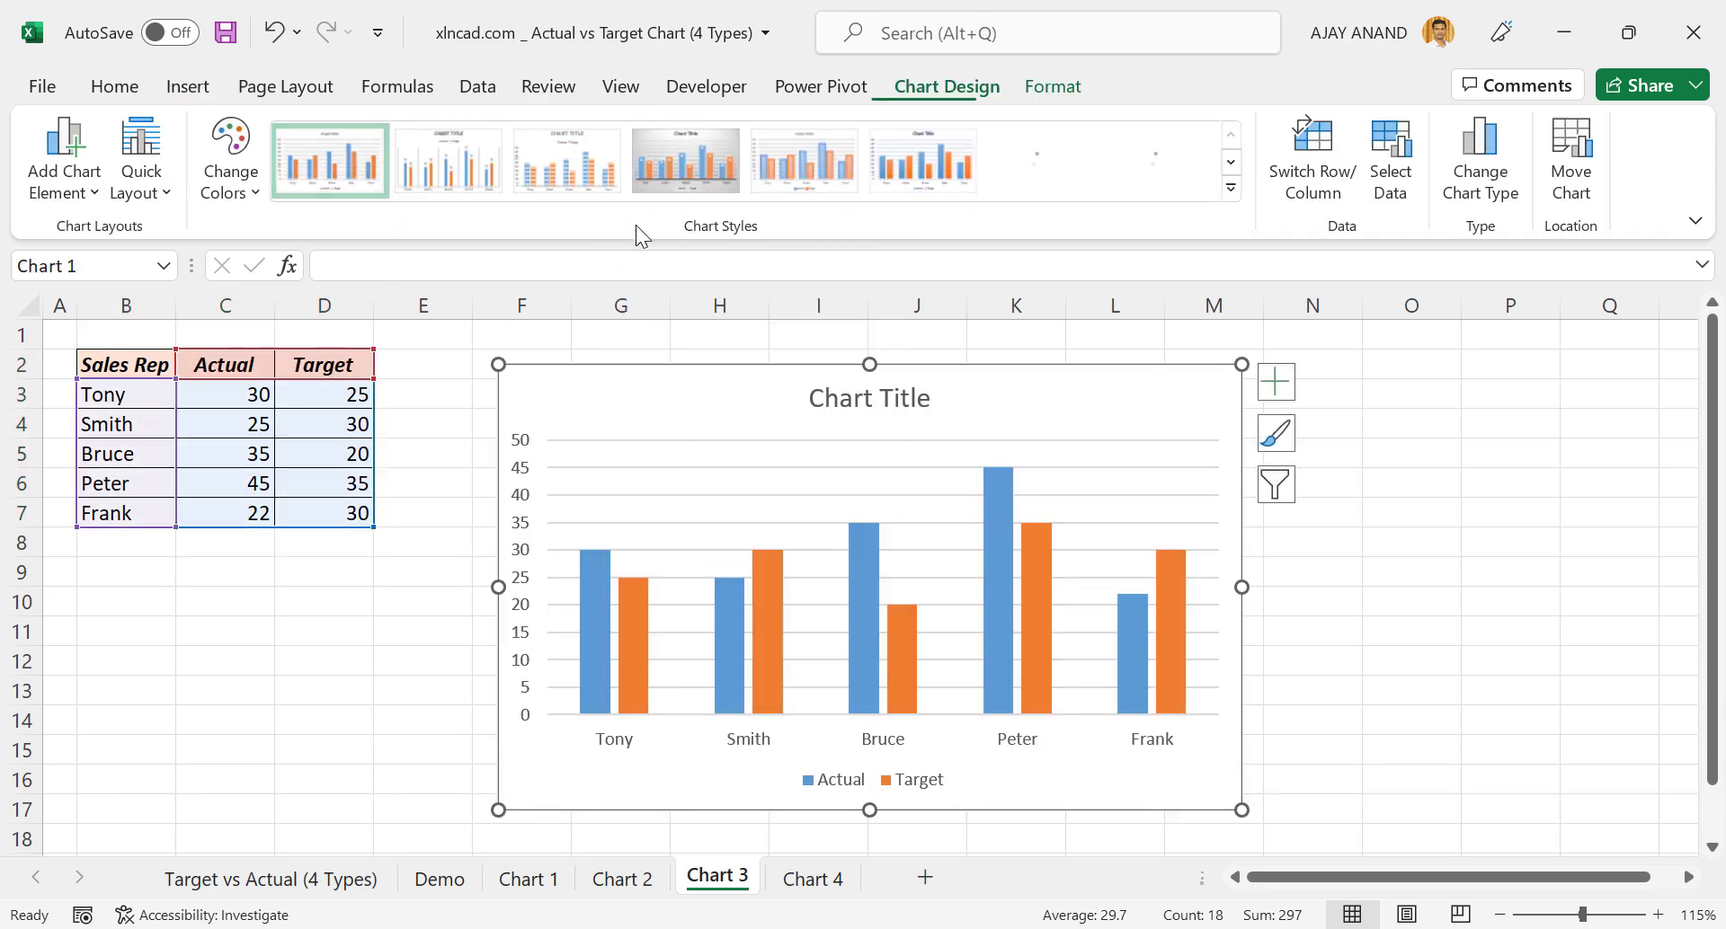
# Enlarge the chart to span about columns E to M and rows 1 to 17, and delete its horizontal gridlines
pyautogui.moveTo(497, 366); pyautogui.dragTo(412, 334)
pyautogui.moveTo(1242, 809); pyautogui.dragTo(1295, 820)
pyautogui.click(708, 471)
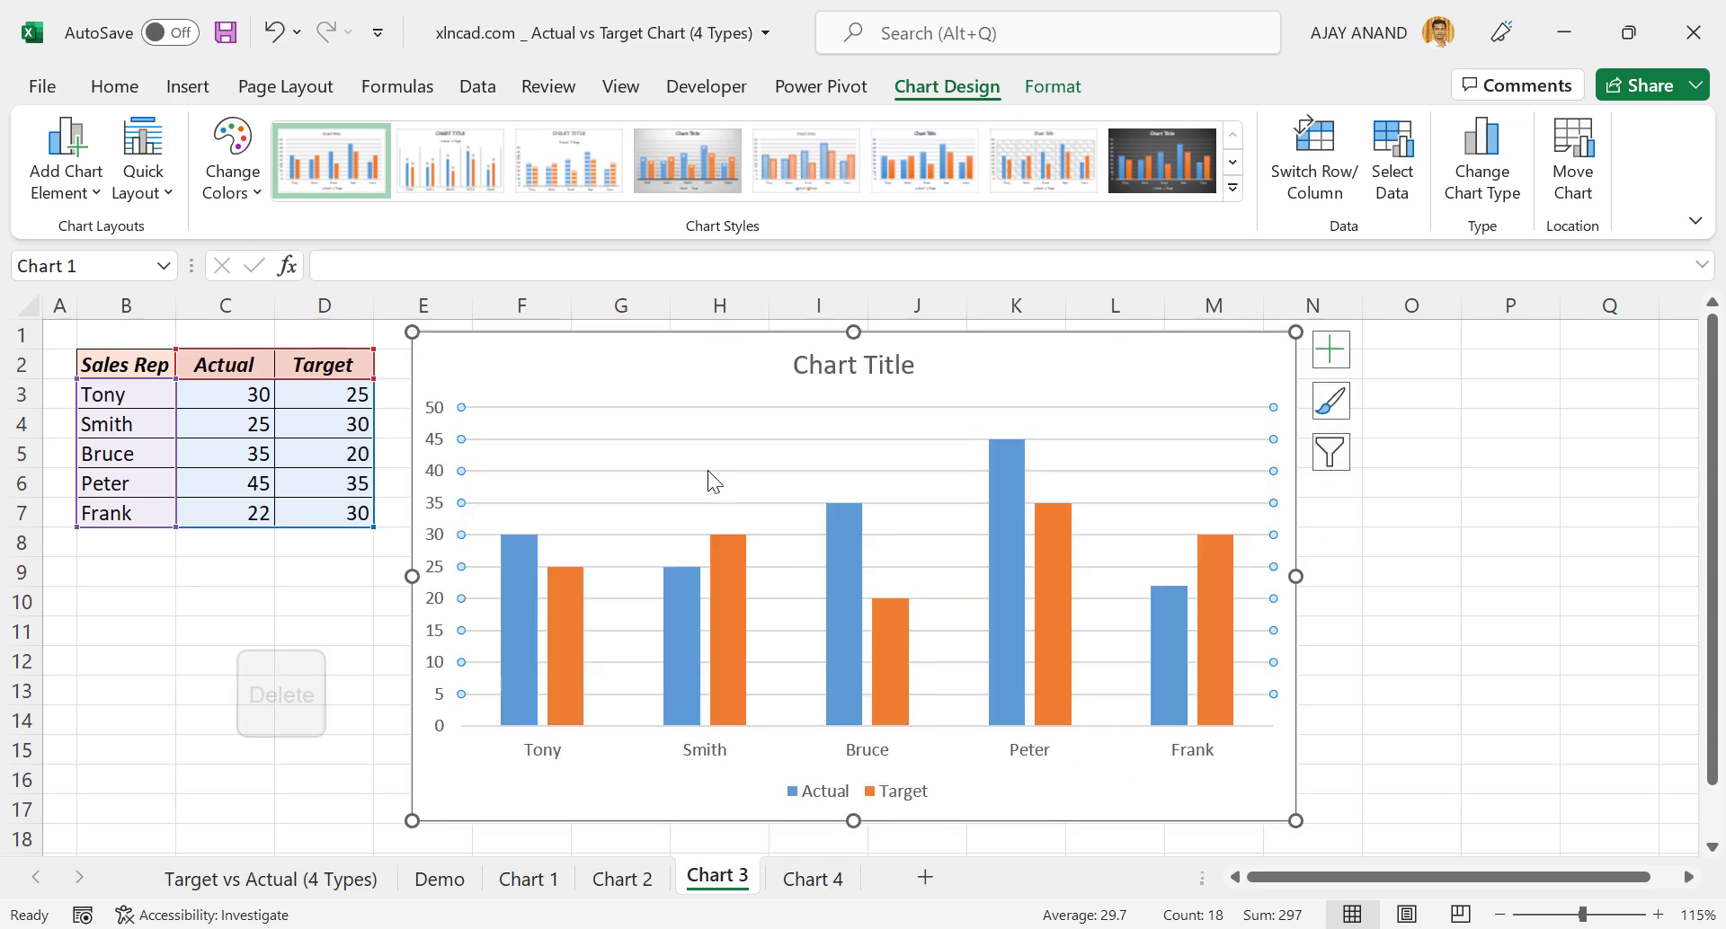
pyautogui.press('Delete')
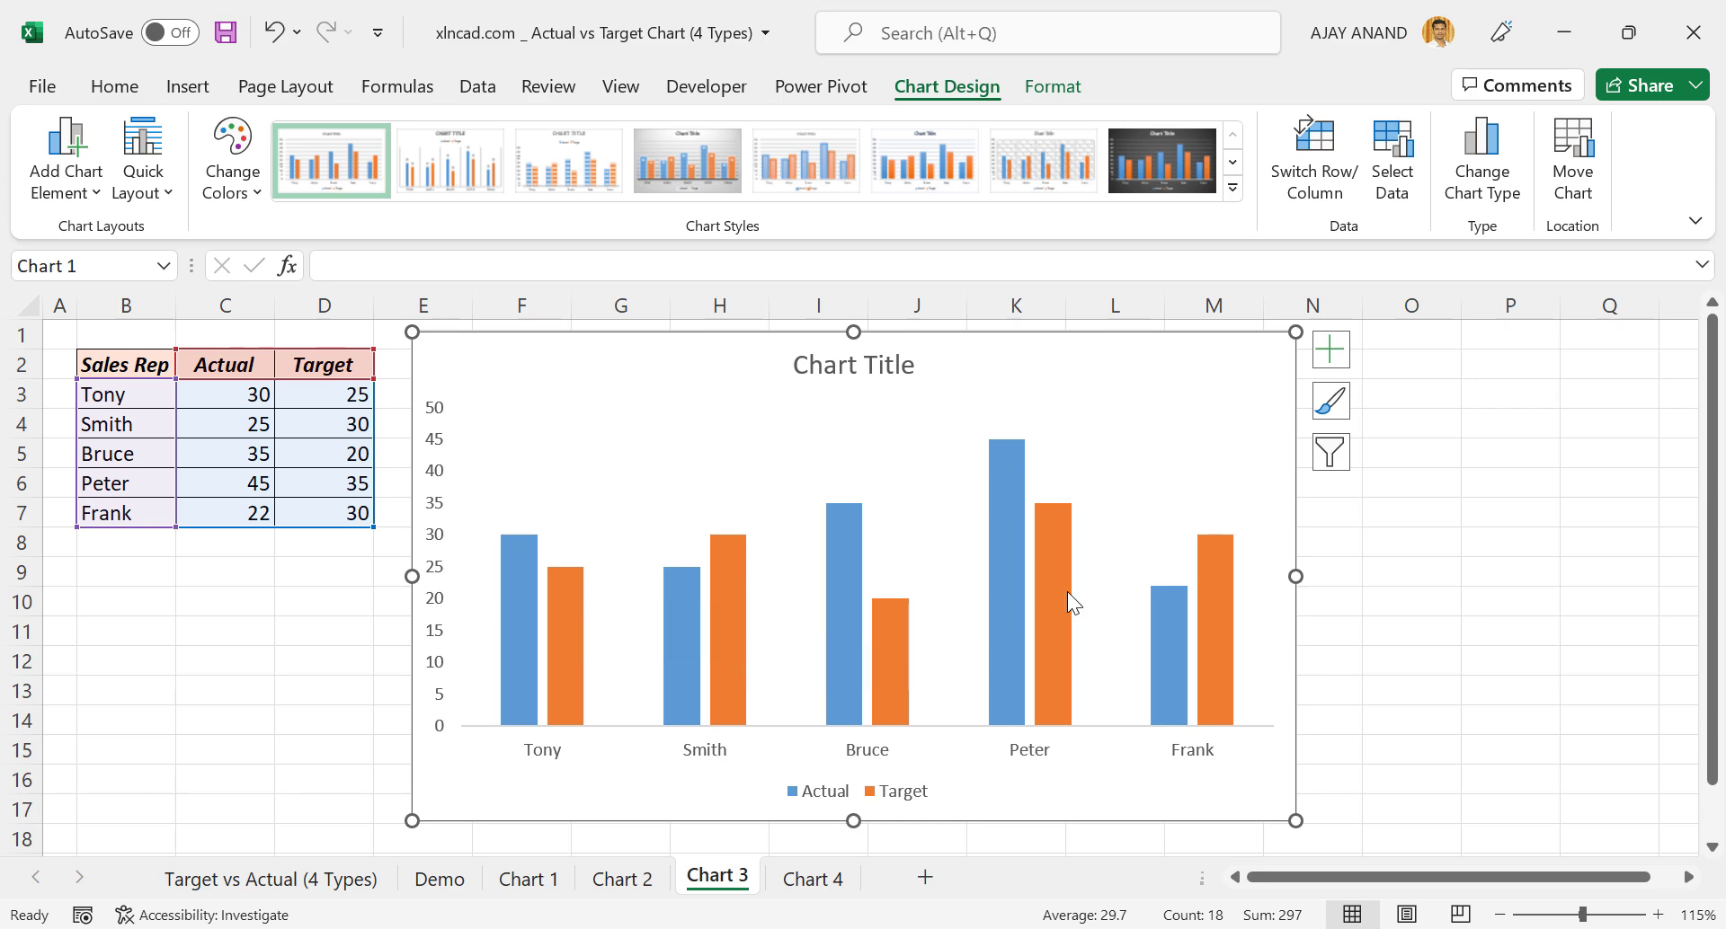
# Change the Target series to the Line with Markers chart type, keeping it on the primary axis
pyautogui.rightClick(1060, 569)
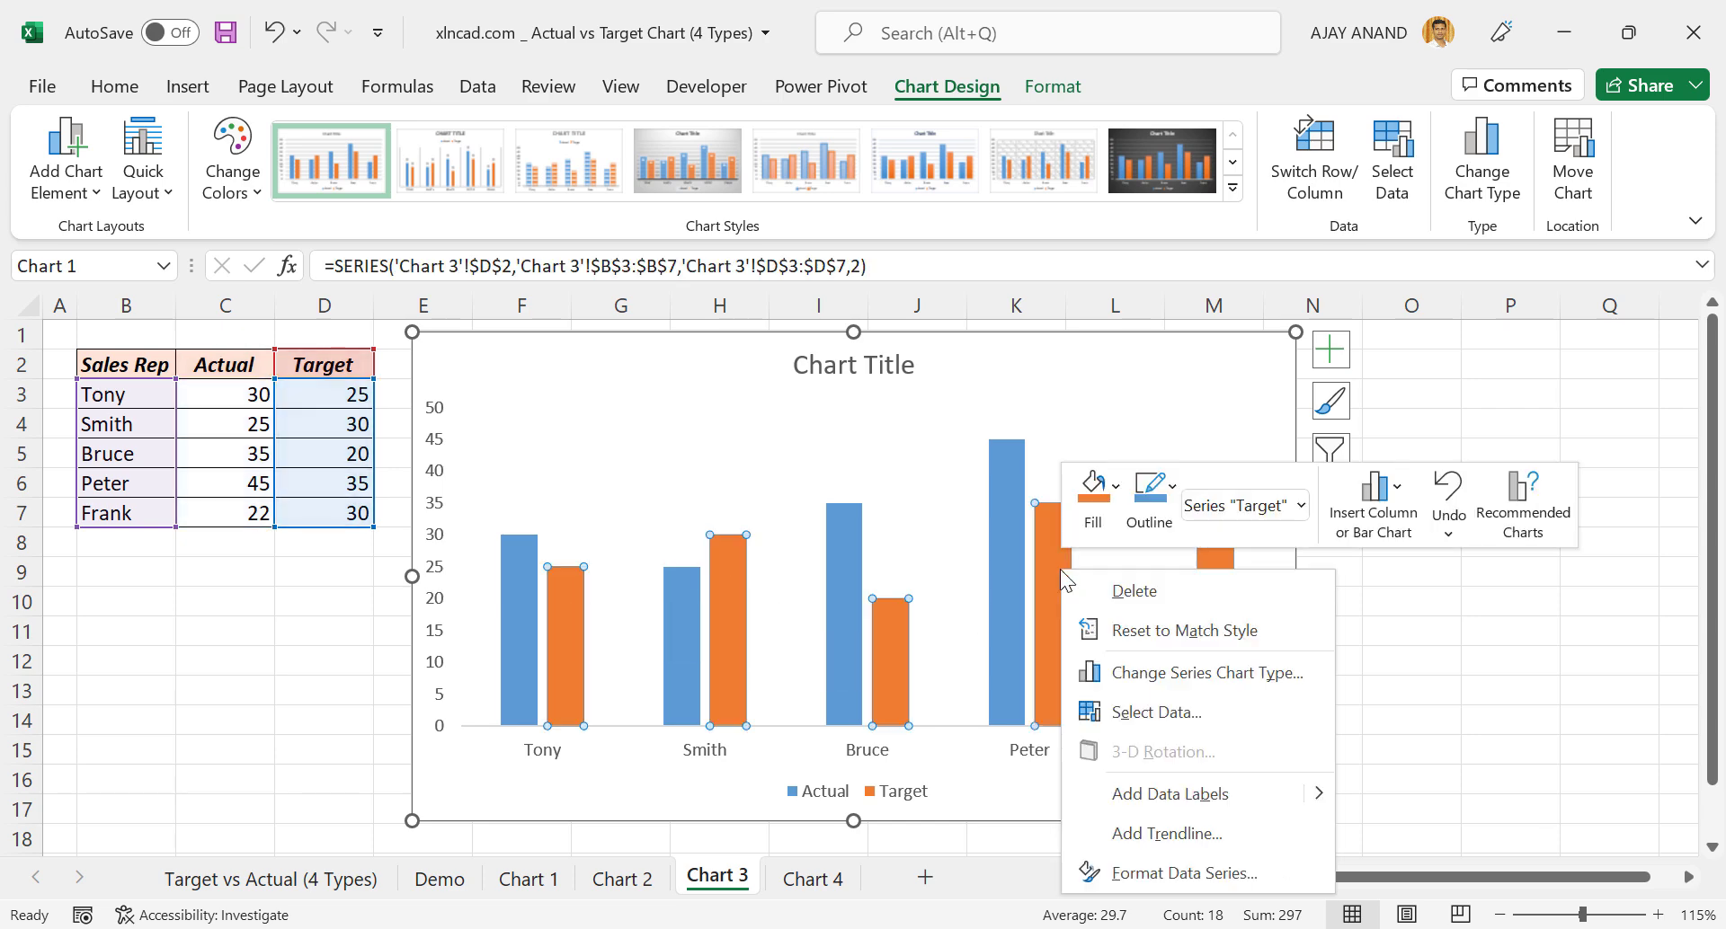
pyautogui.click(1184, 676)
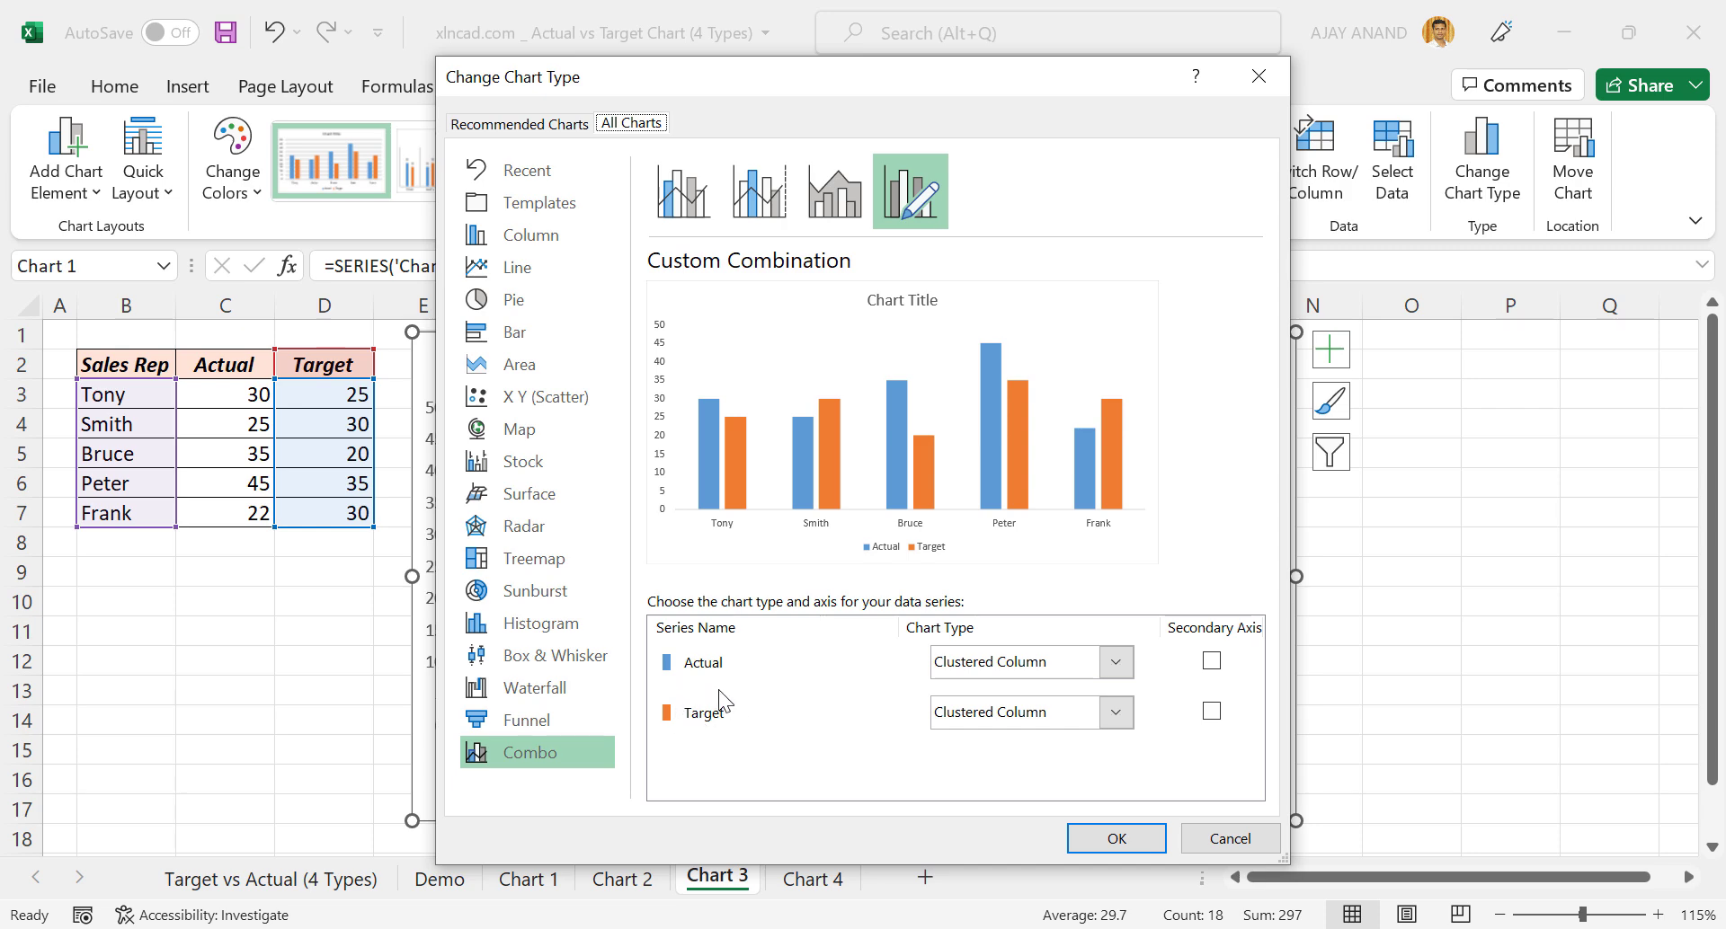
pyautogui.click(1114, 713)
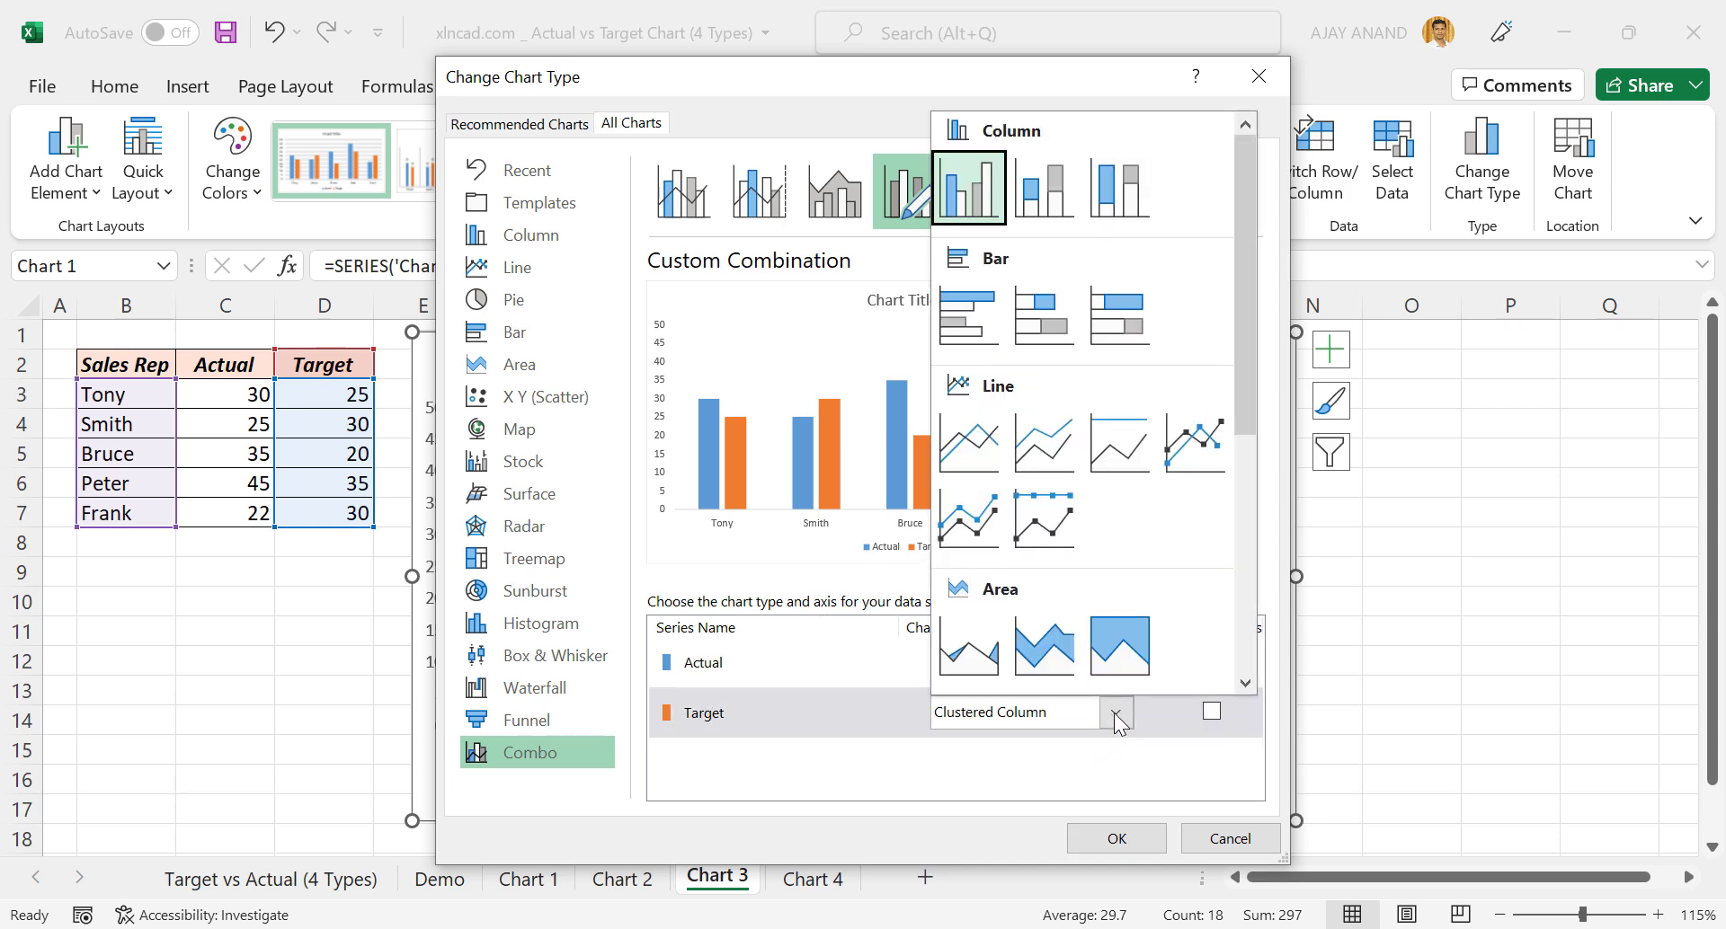
pyautogui.click(1190, 461)
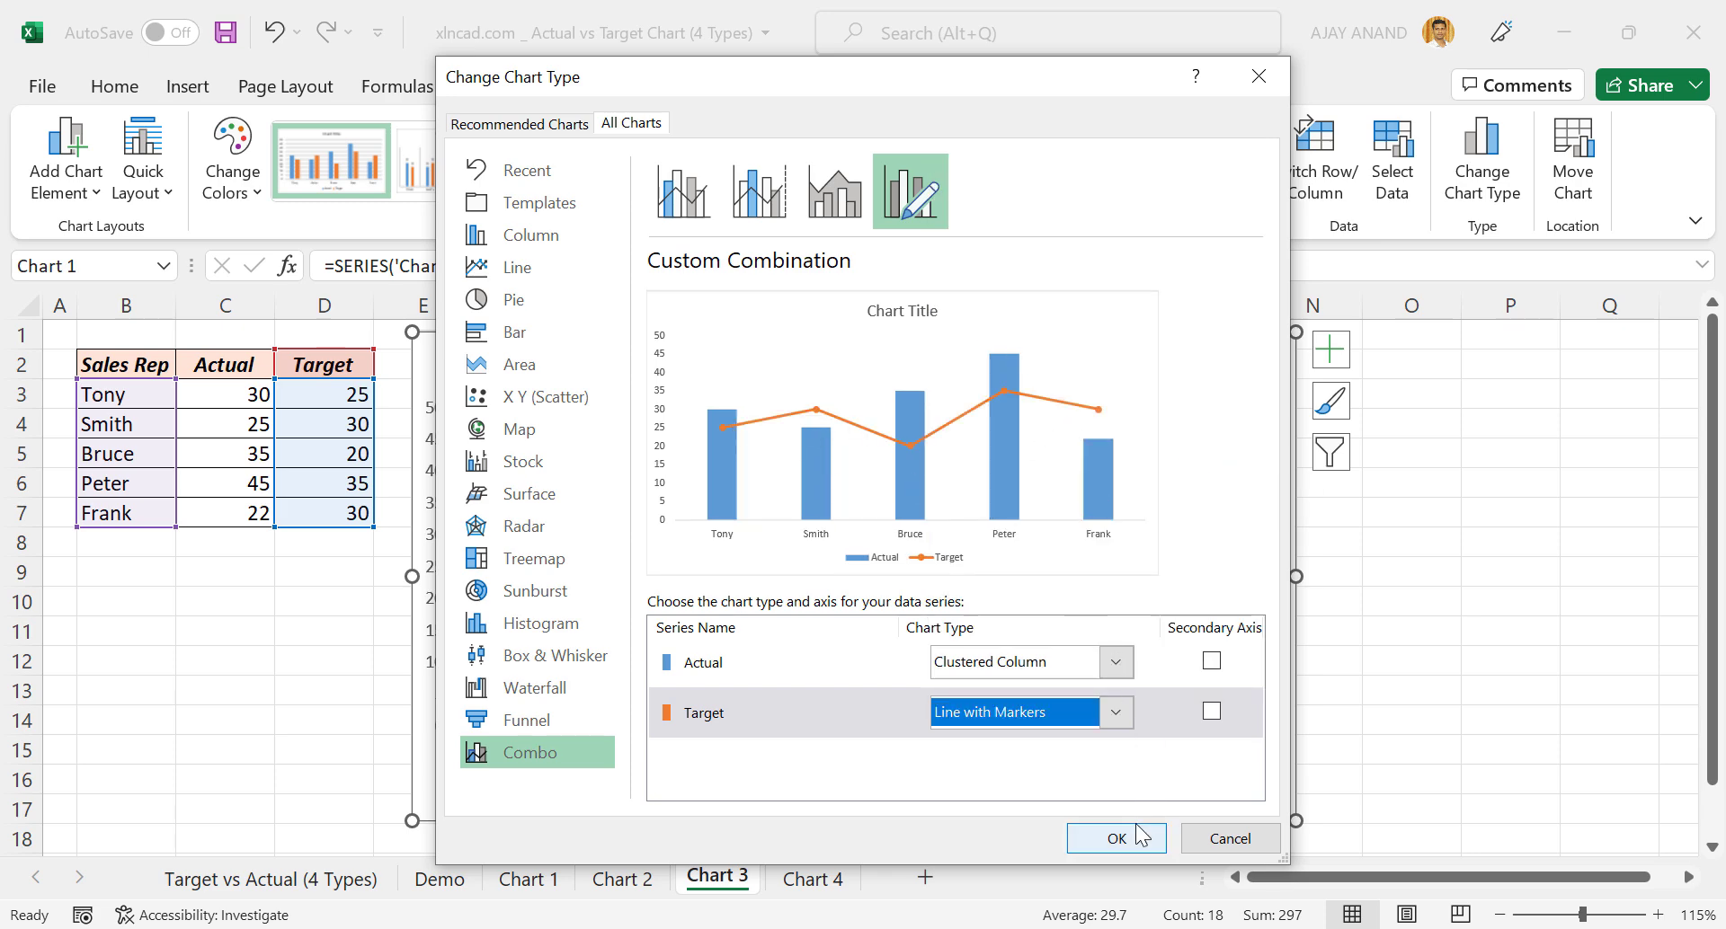
pyautogui.click(1116, 838)
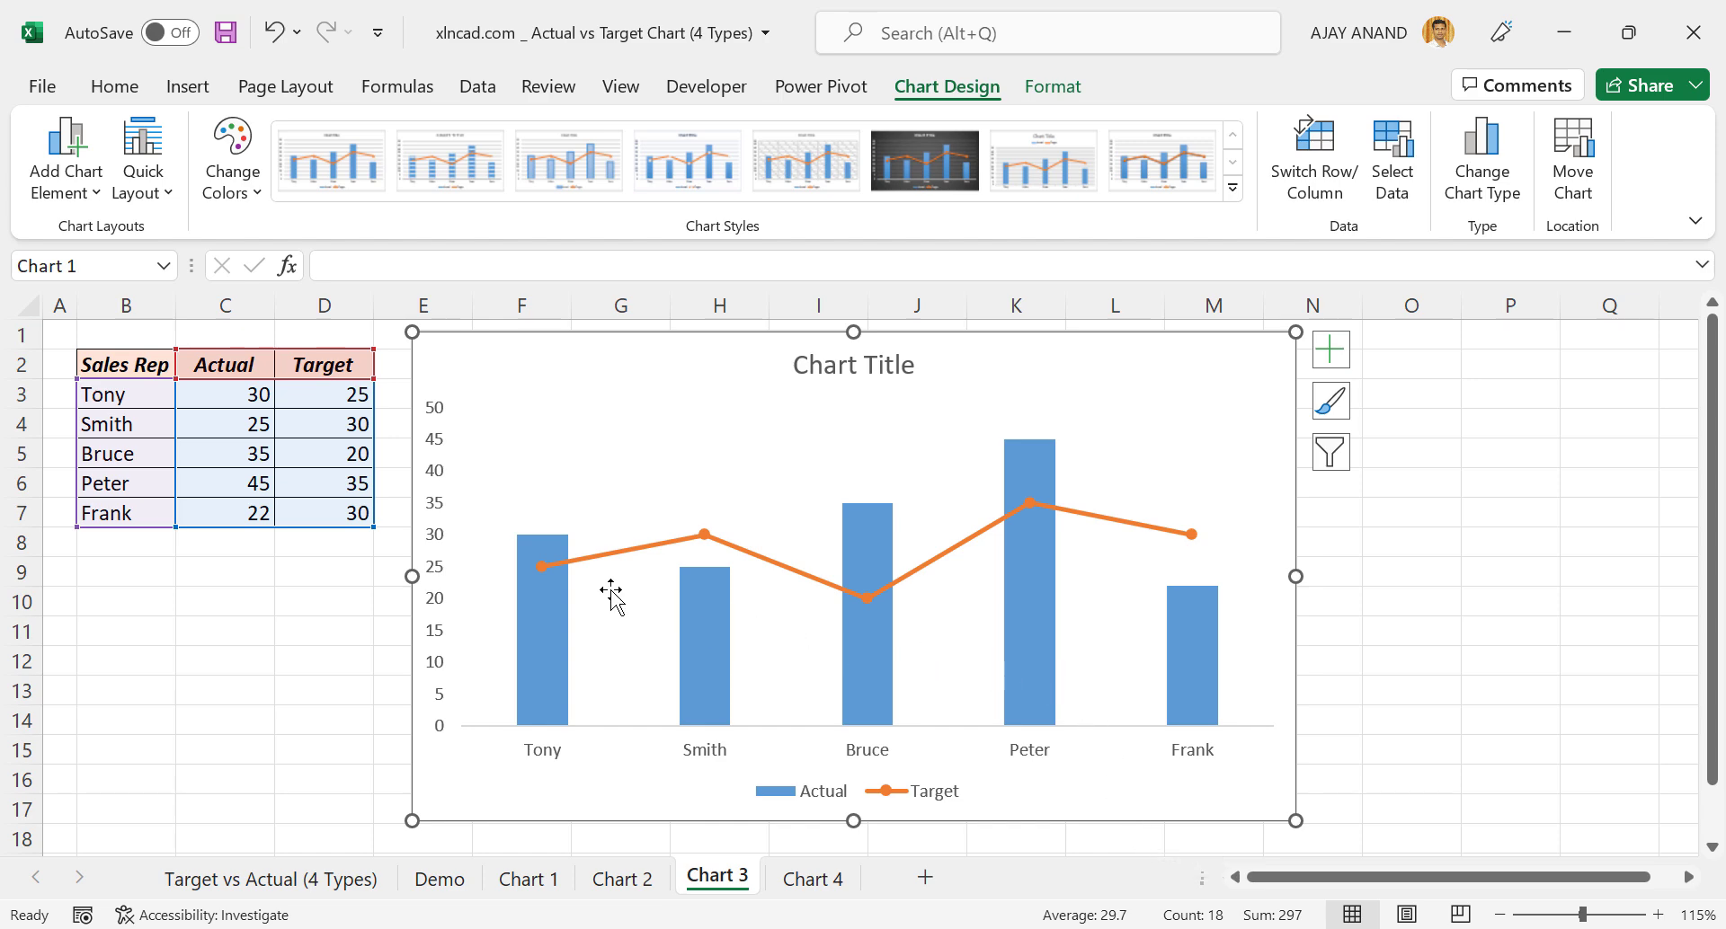
# Set the Target series' line to No line so that only its markers are drawn
pyautogui.moveTo(624, 553)
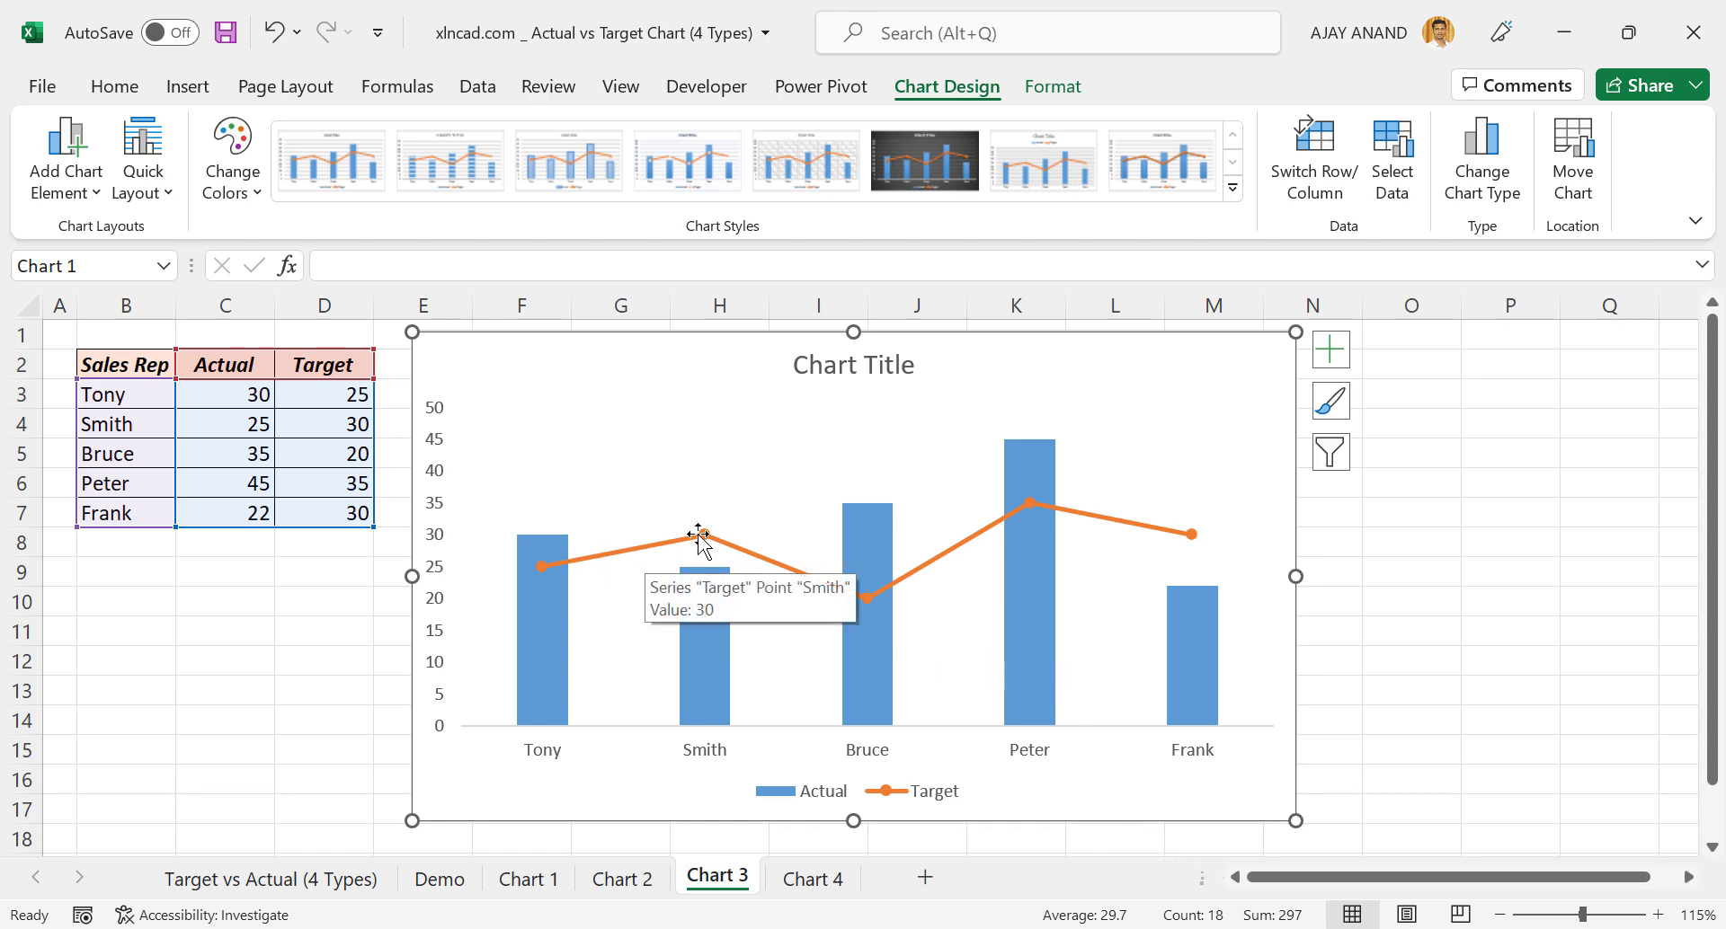
pyautogui.moveTo(751, 559)
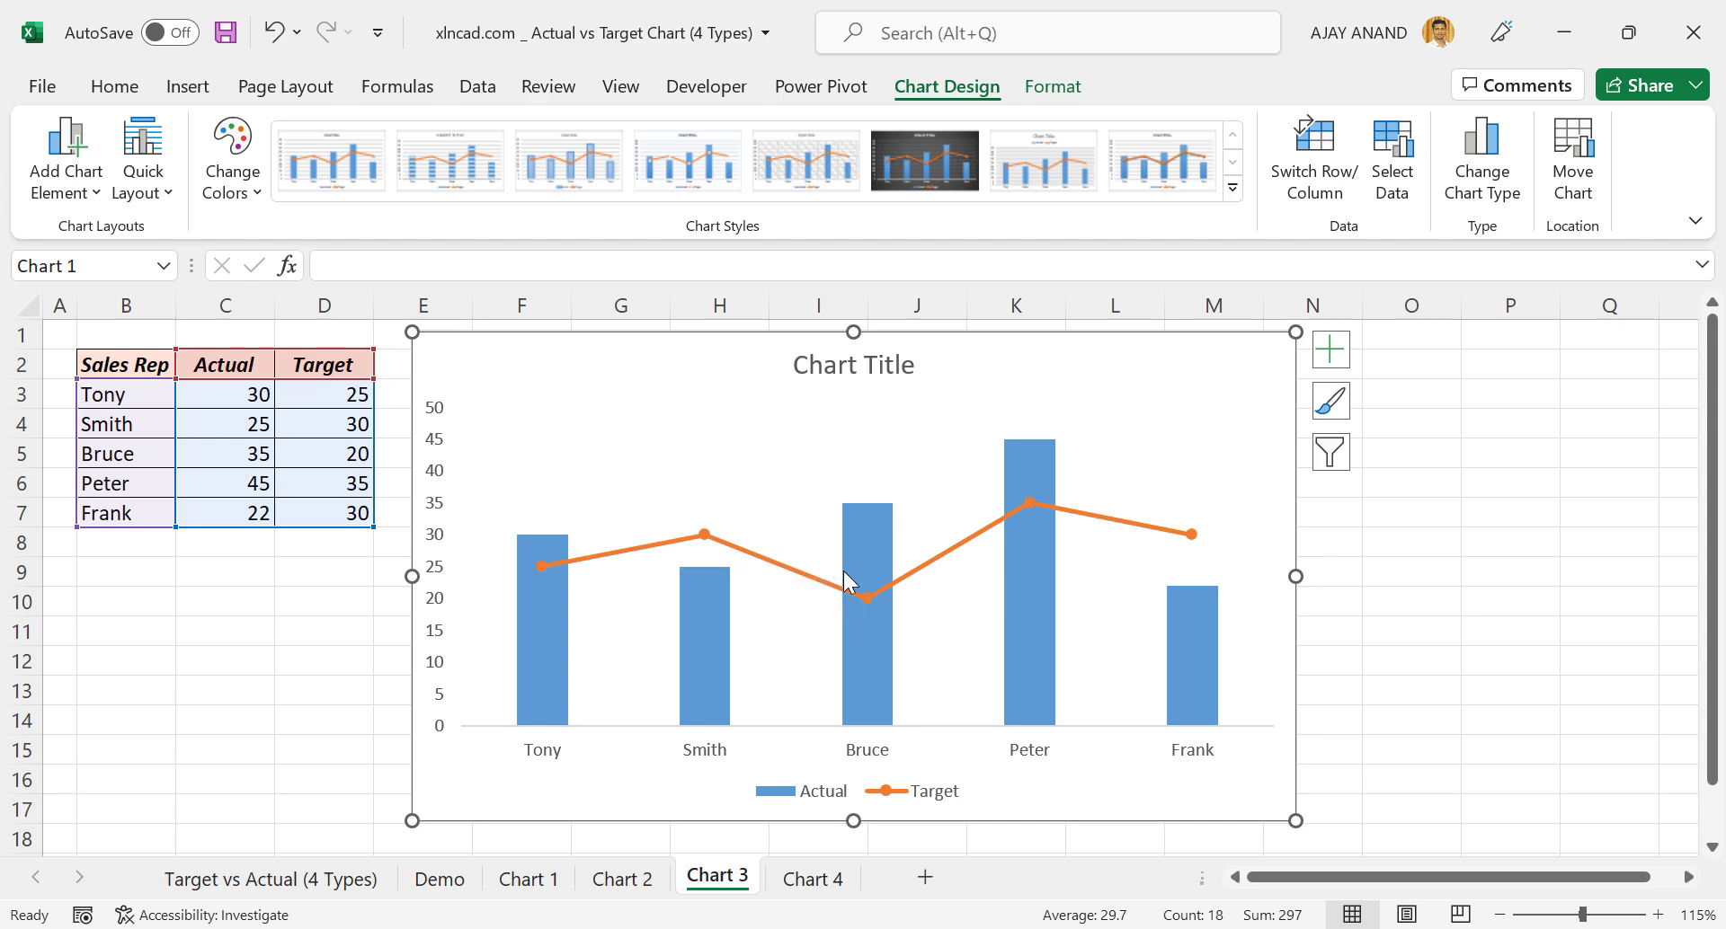
pyautogui.click(786, 564)
pyautogui.rightClick(785, 565)
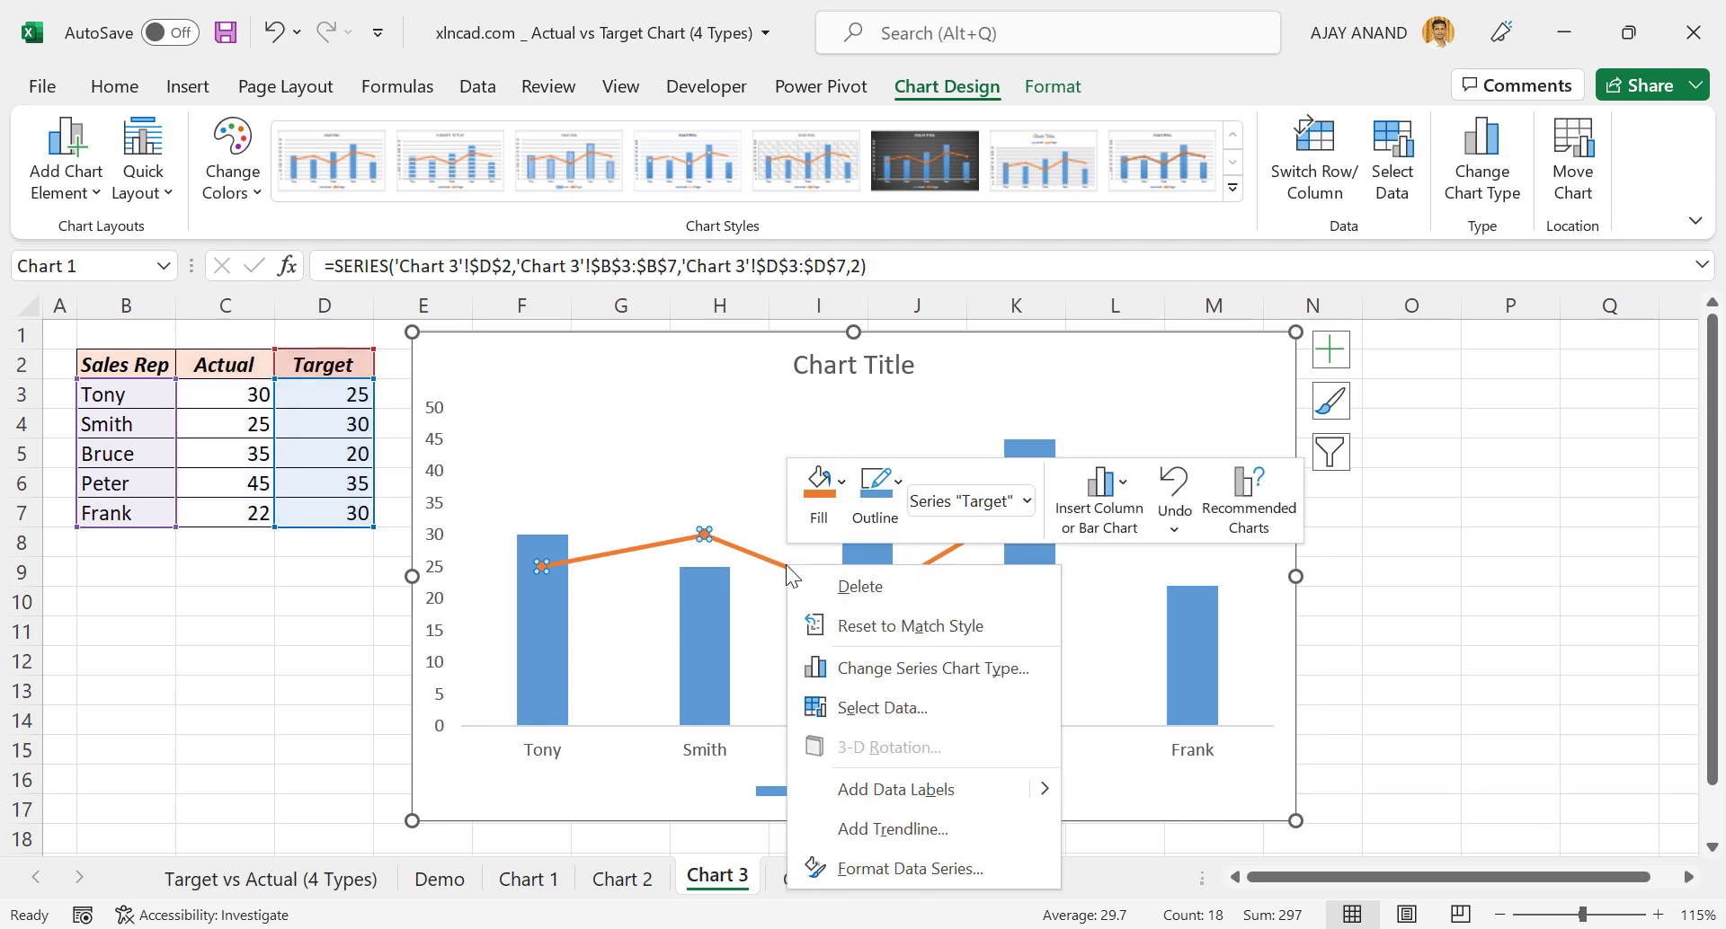
pyautogui.click(869, 868)
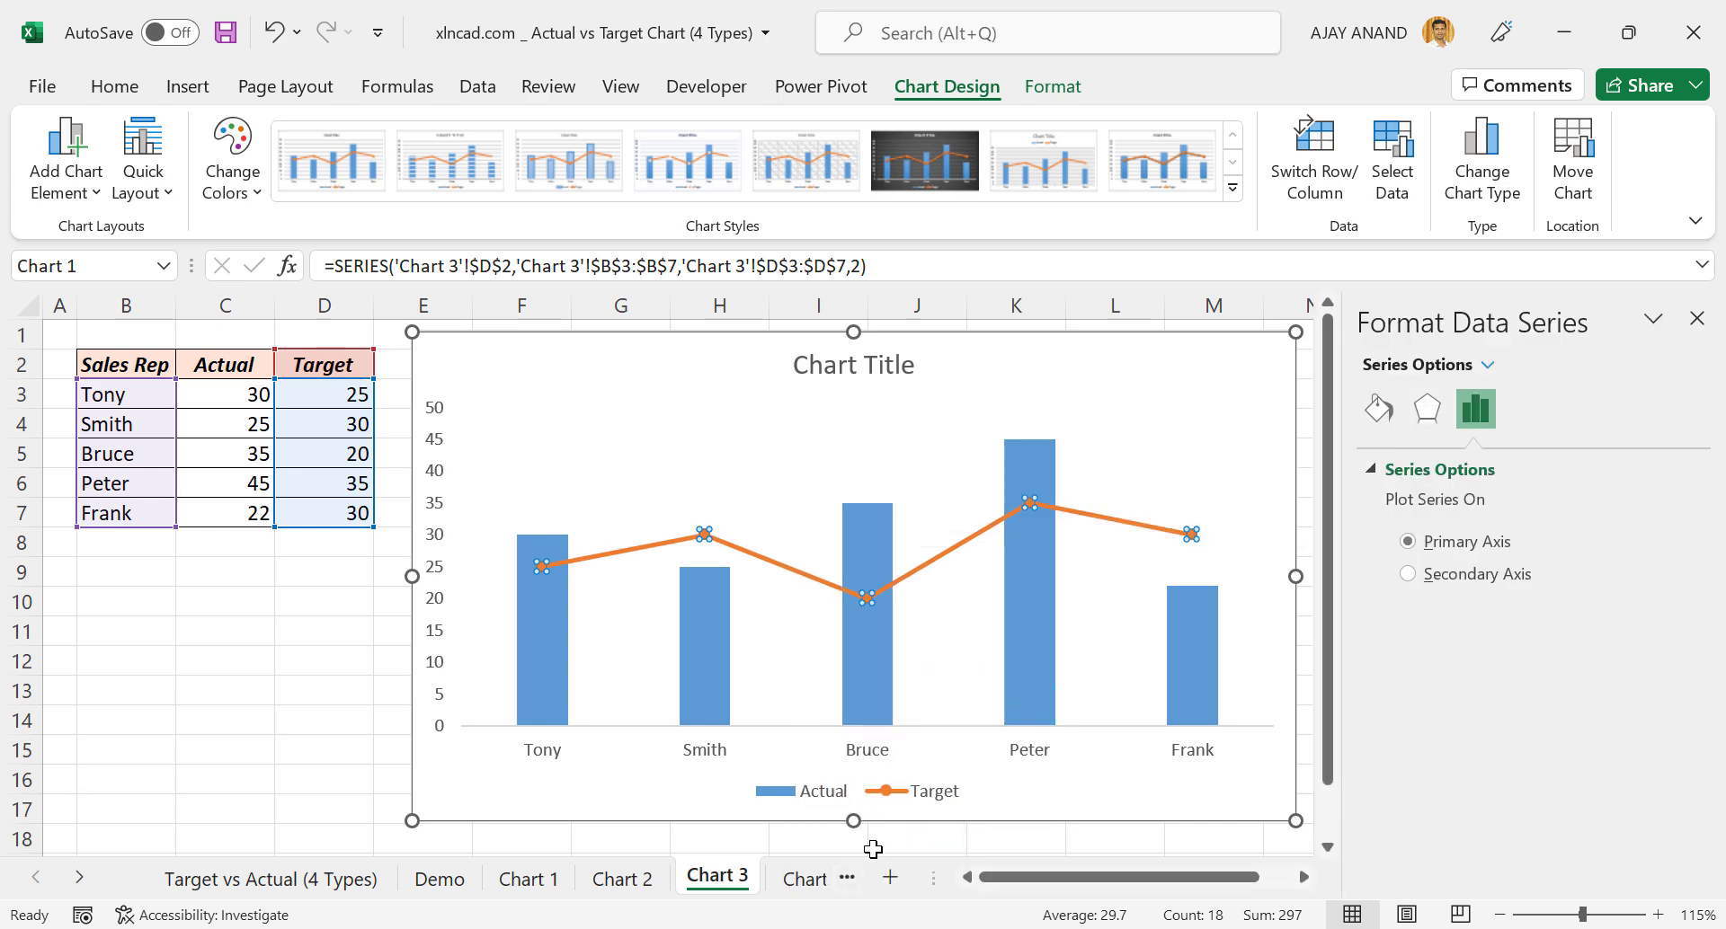
pyautogui.click(1392, 416)
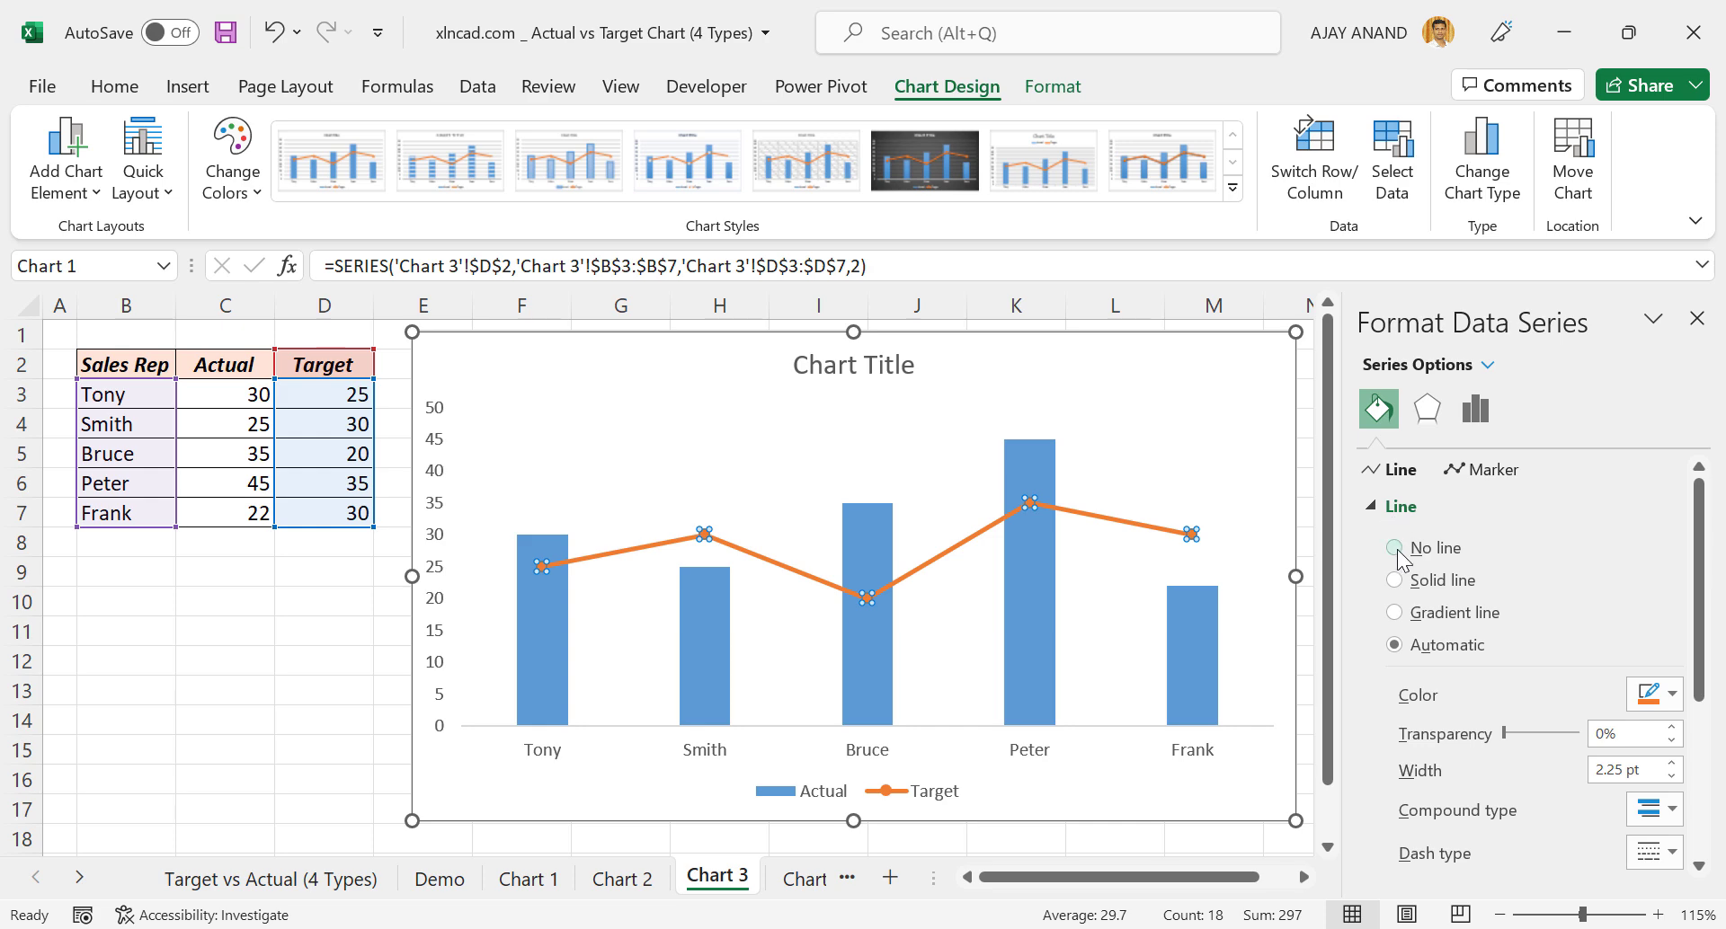
pyautogui.click(1394, 549)
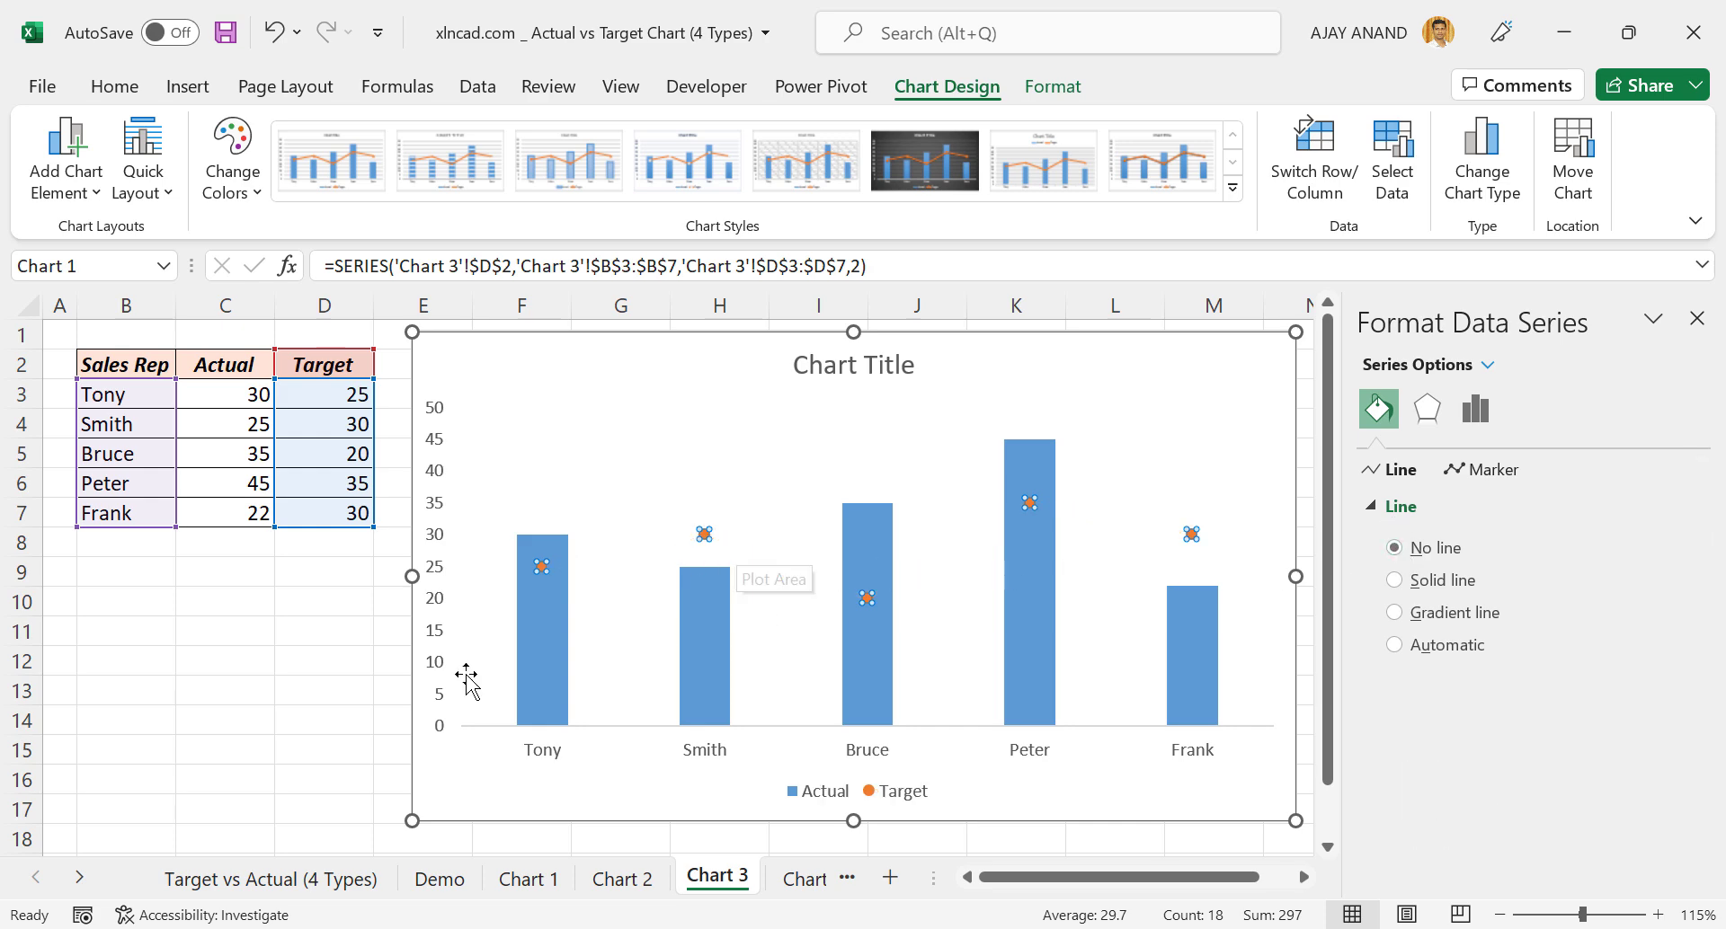
pyautogui.click(304, 687)
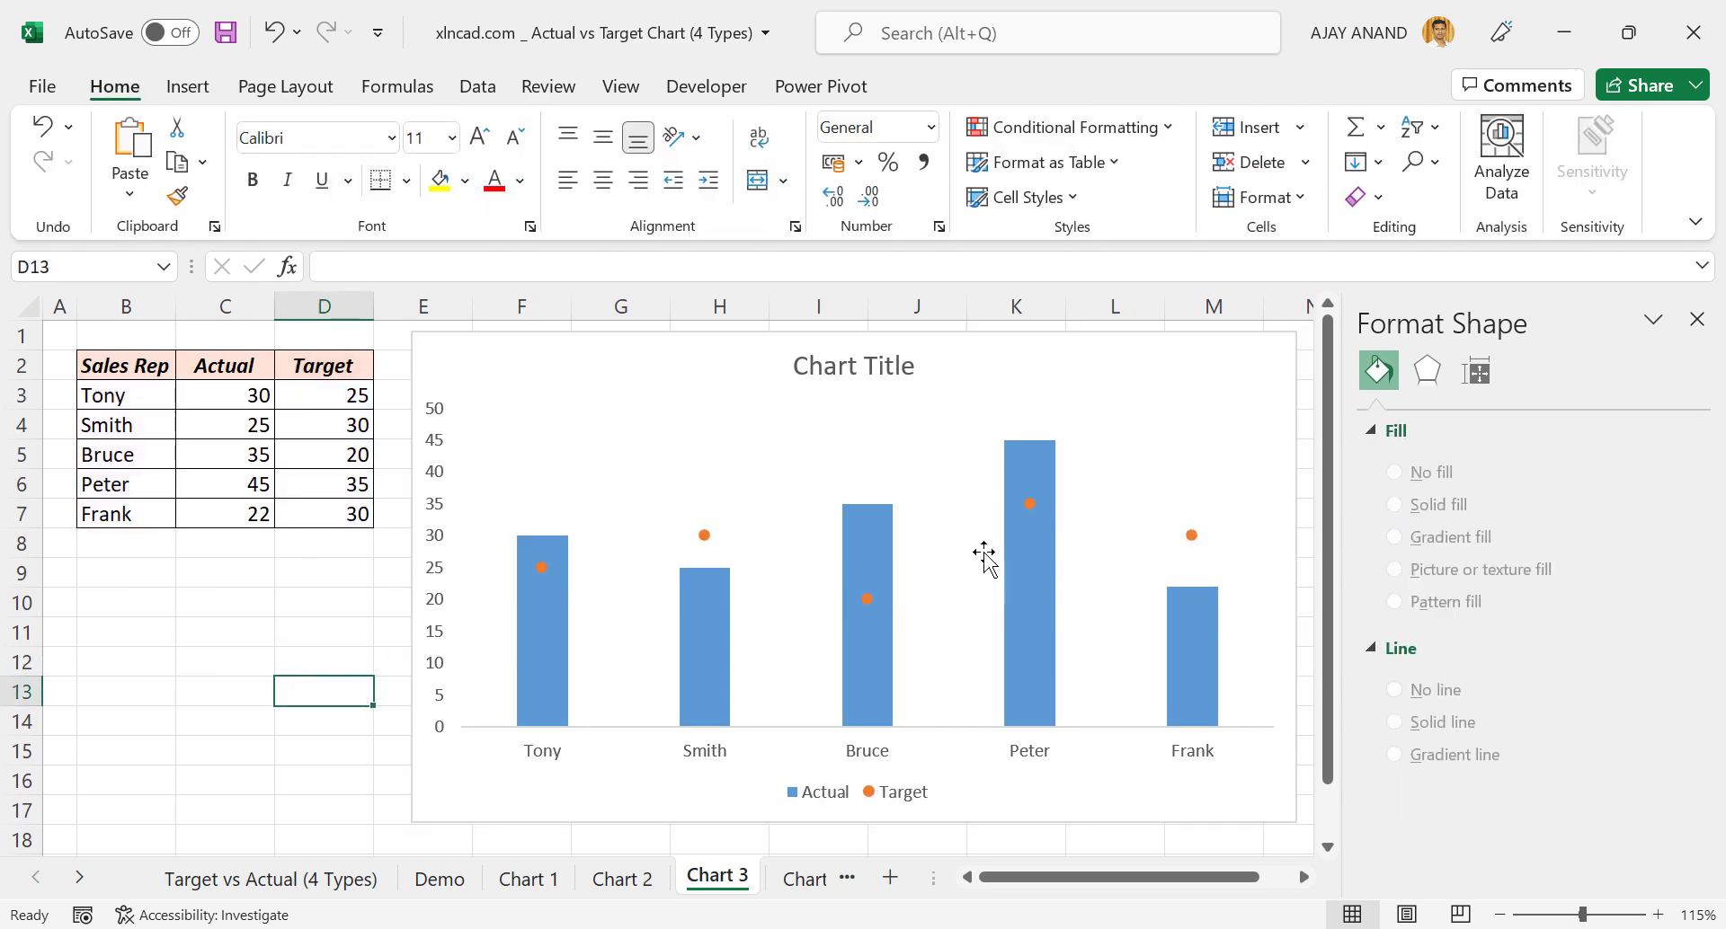
# Change the Target series' markers to the built-in long dash type
pyautogui.click(1191, 536)
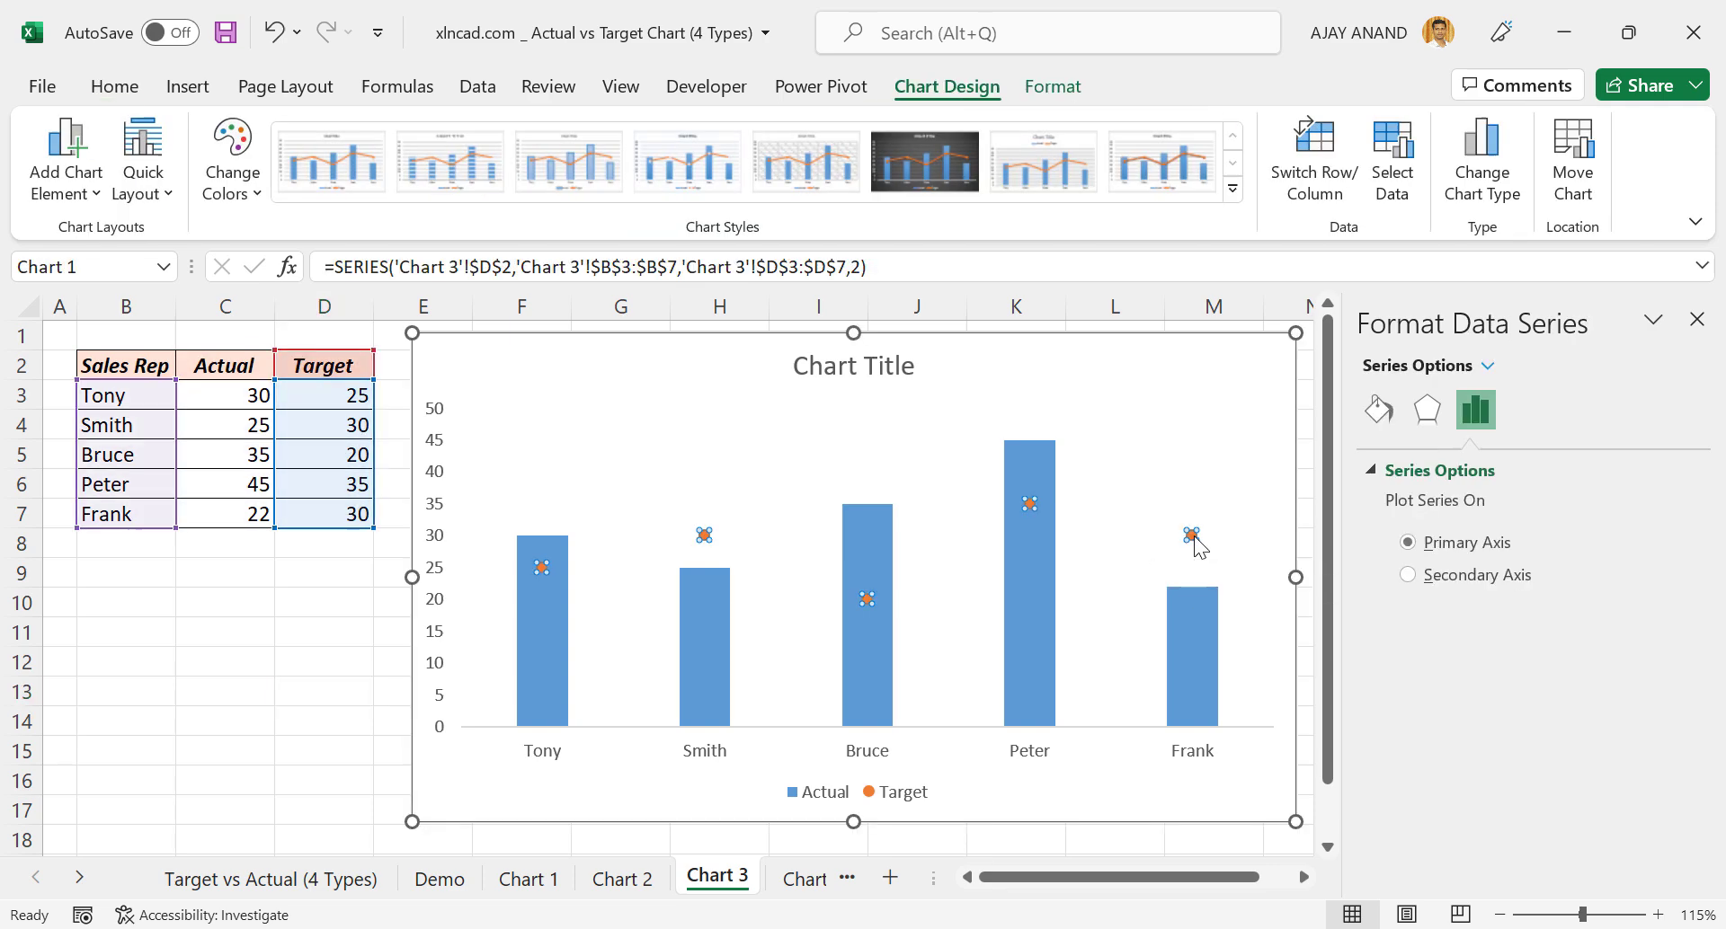
pyautogui.click(1380, 411)
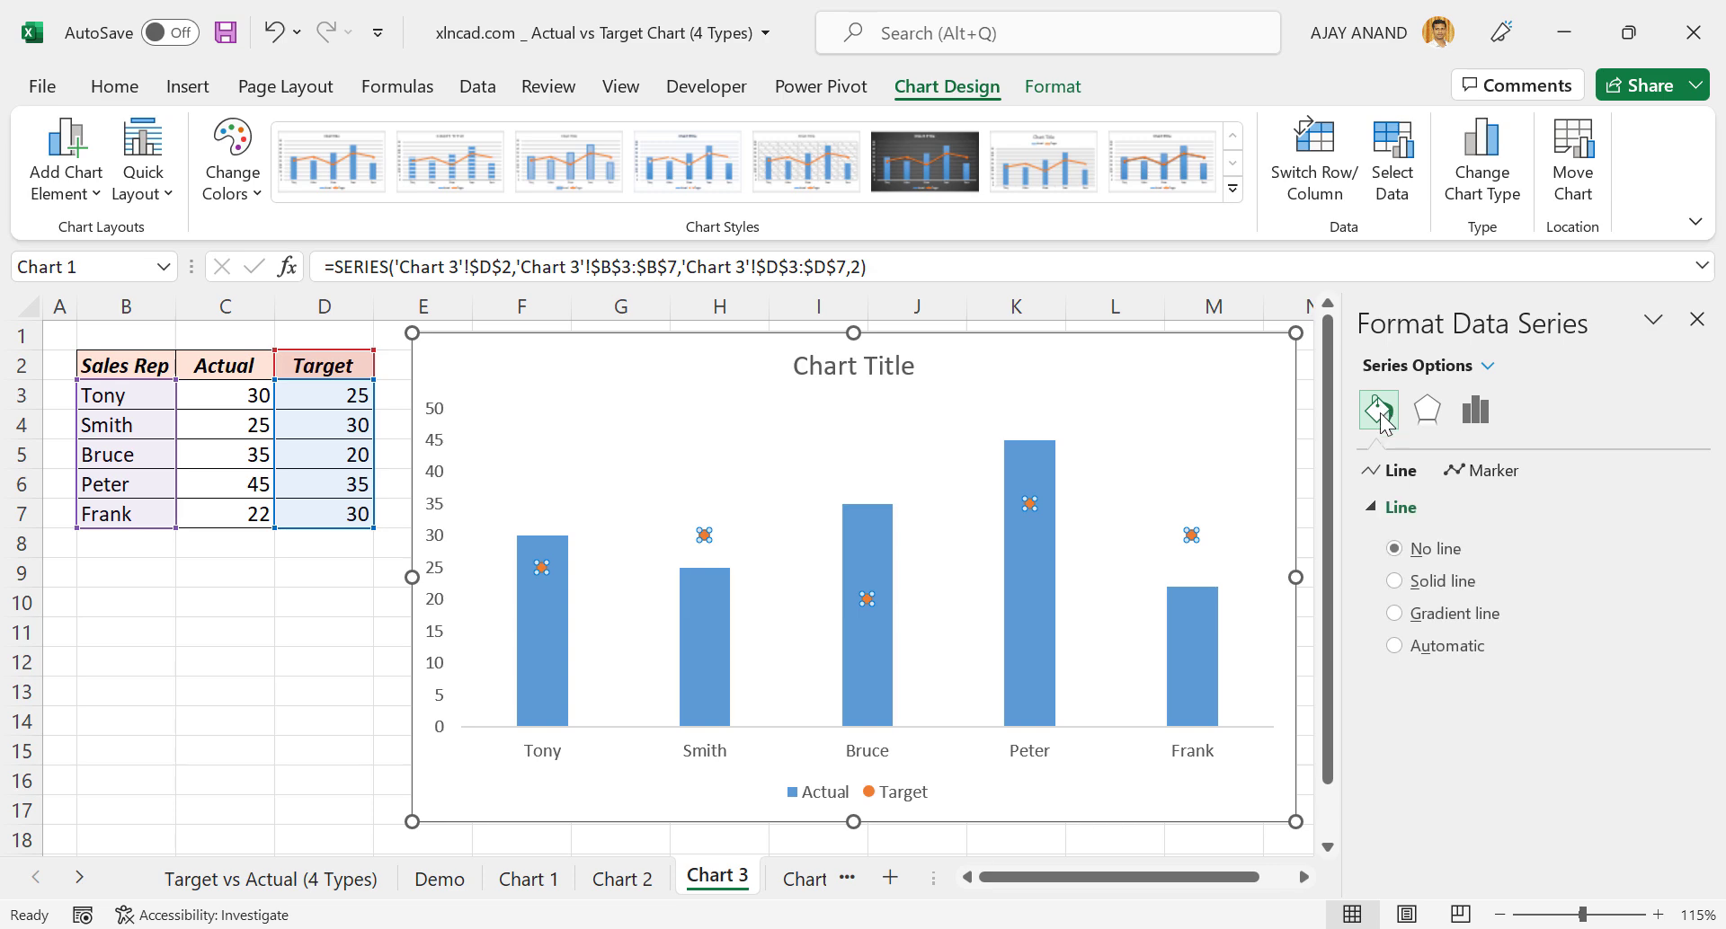
pyautogui.click(1451, 480)
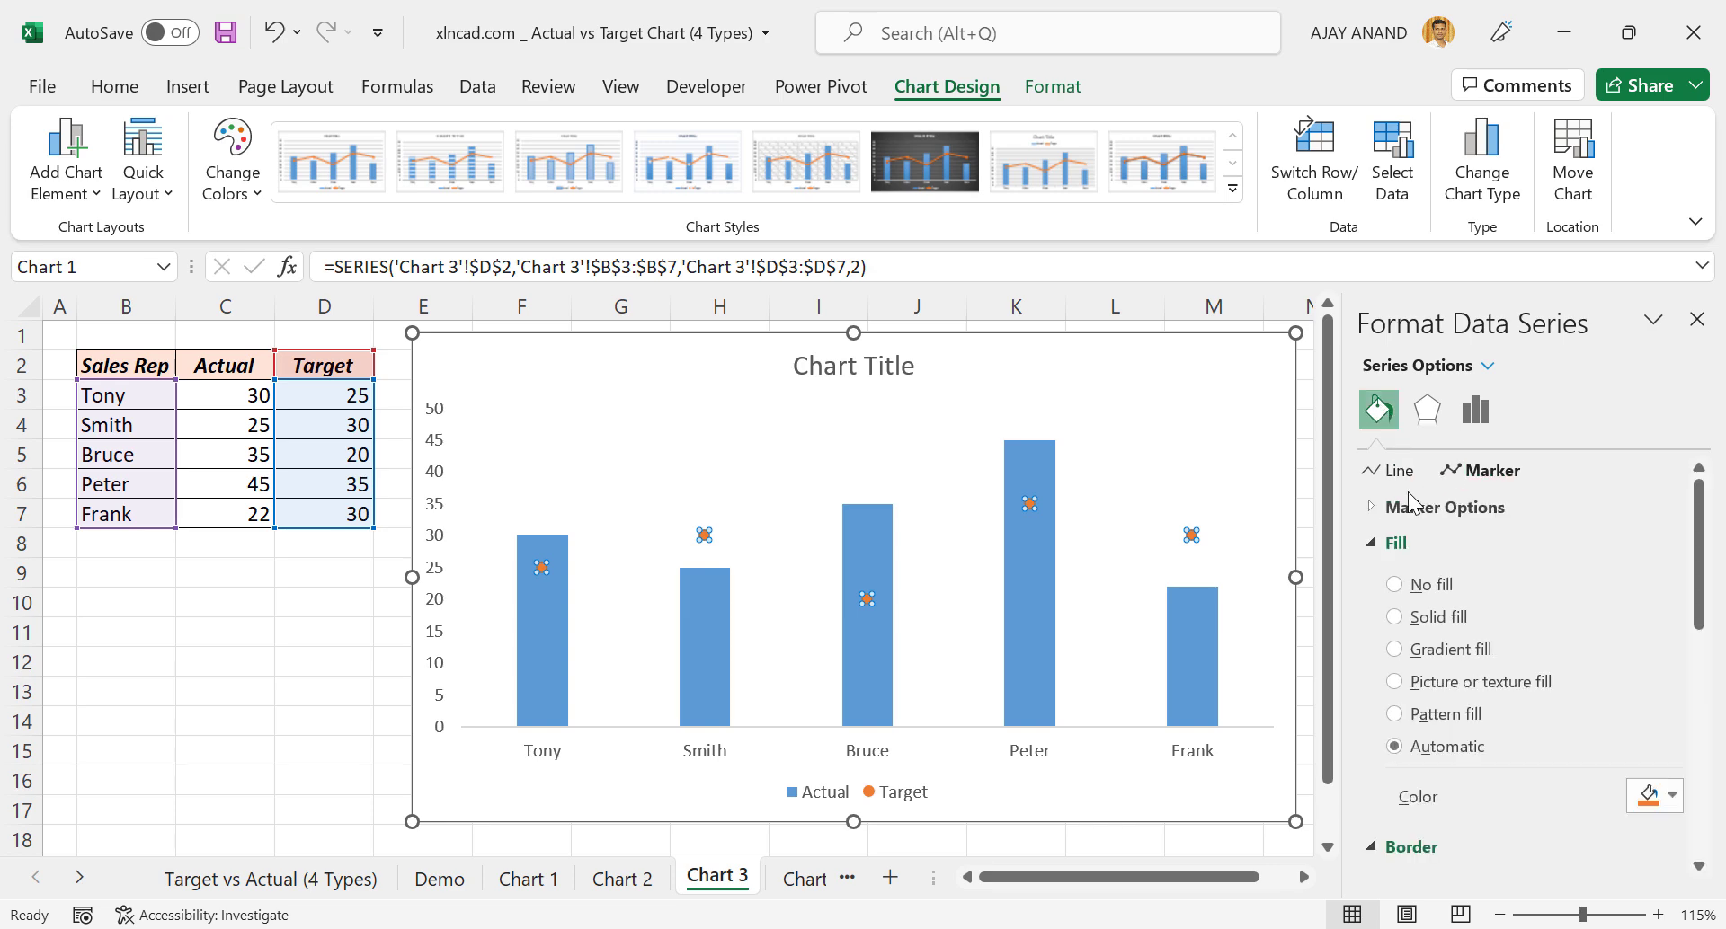
pyautogui.click(1371, 507)
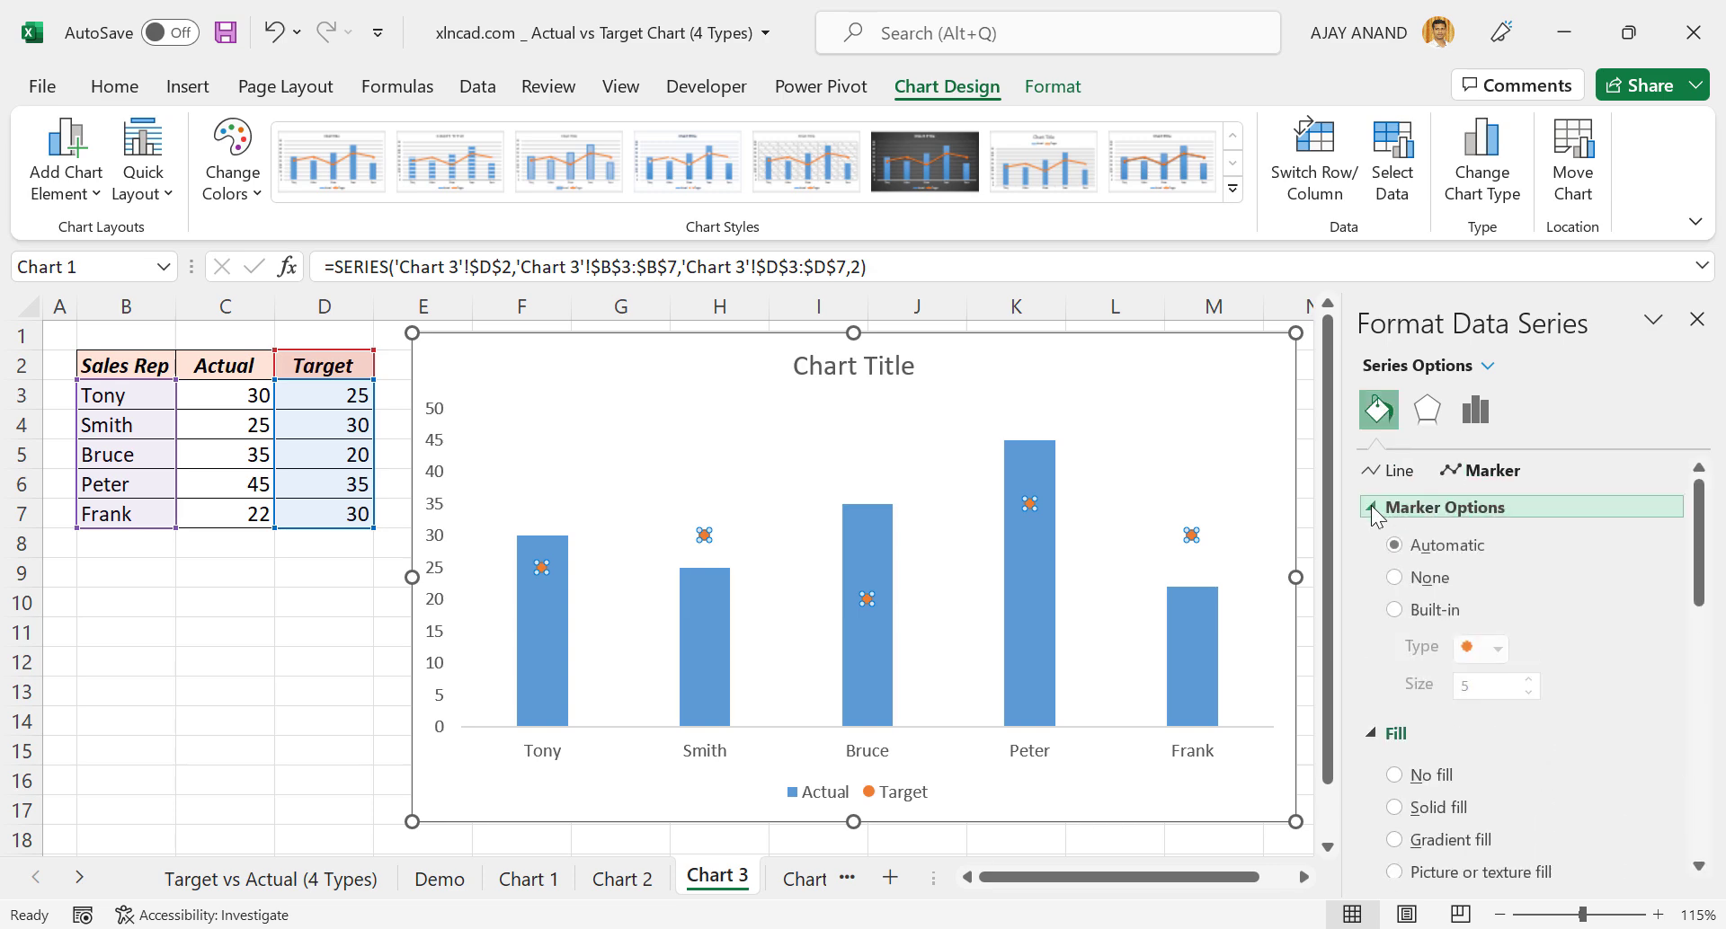
pyautogui.click(1394, 610)
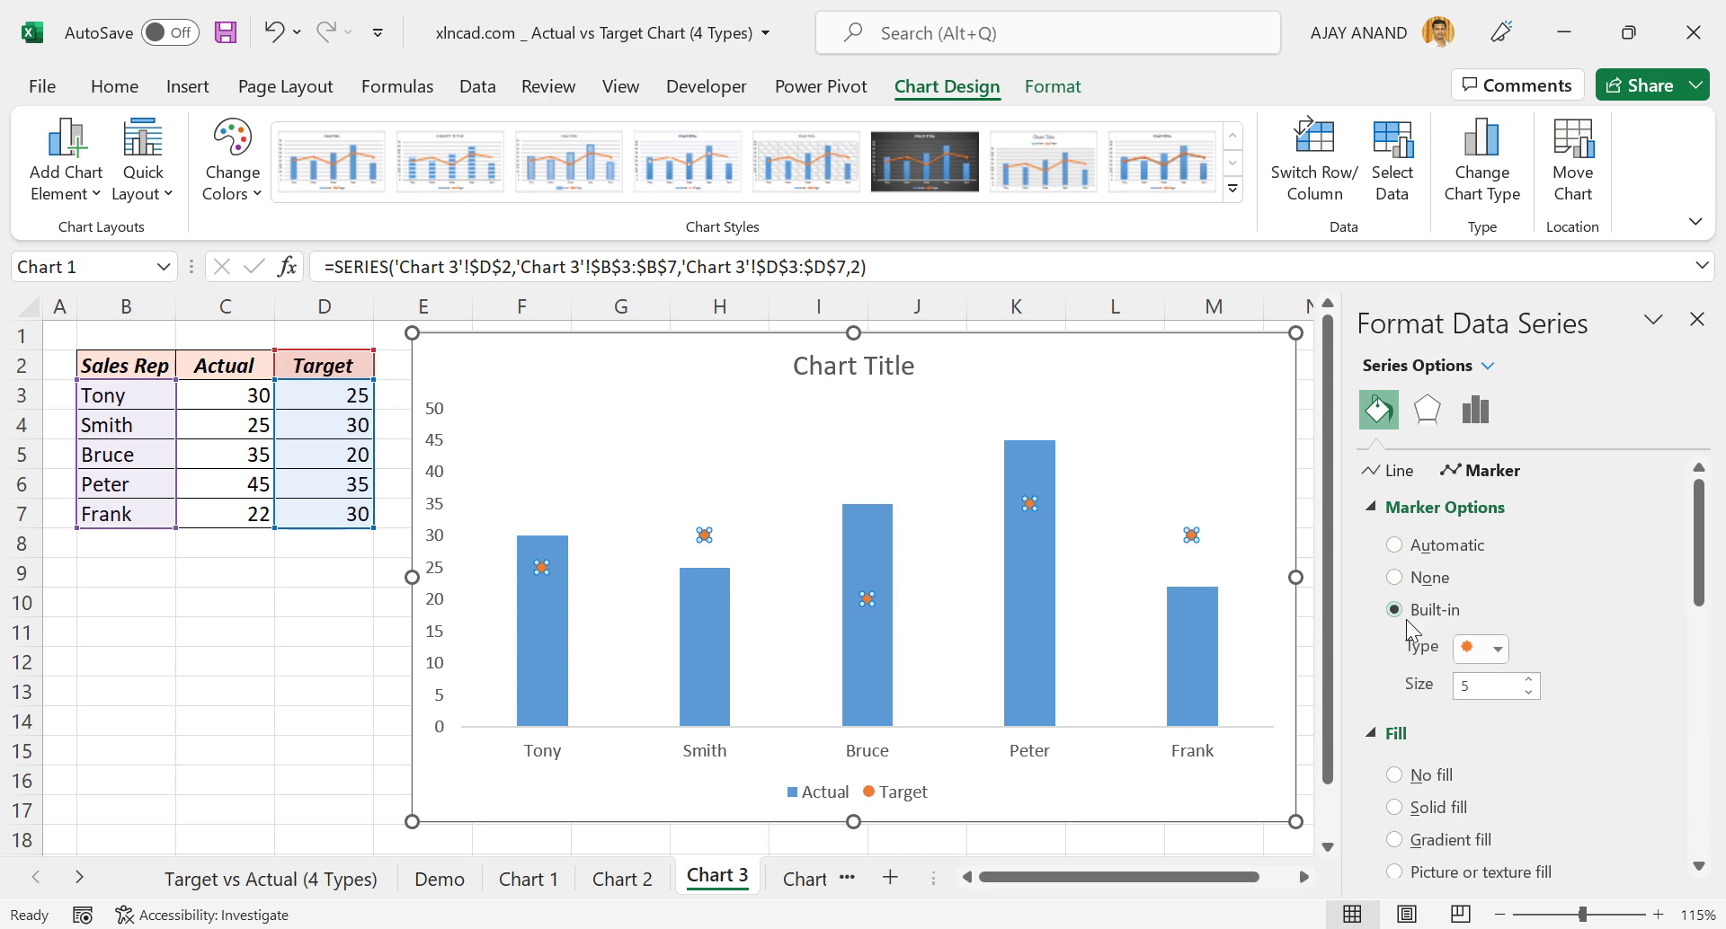
pyautogui.click(1499, 655)
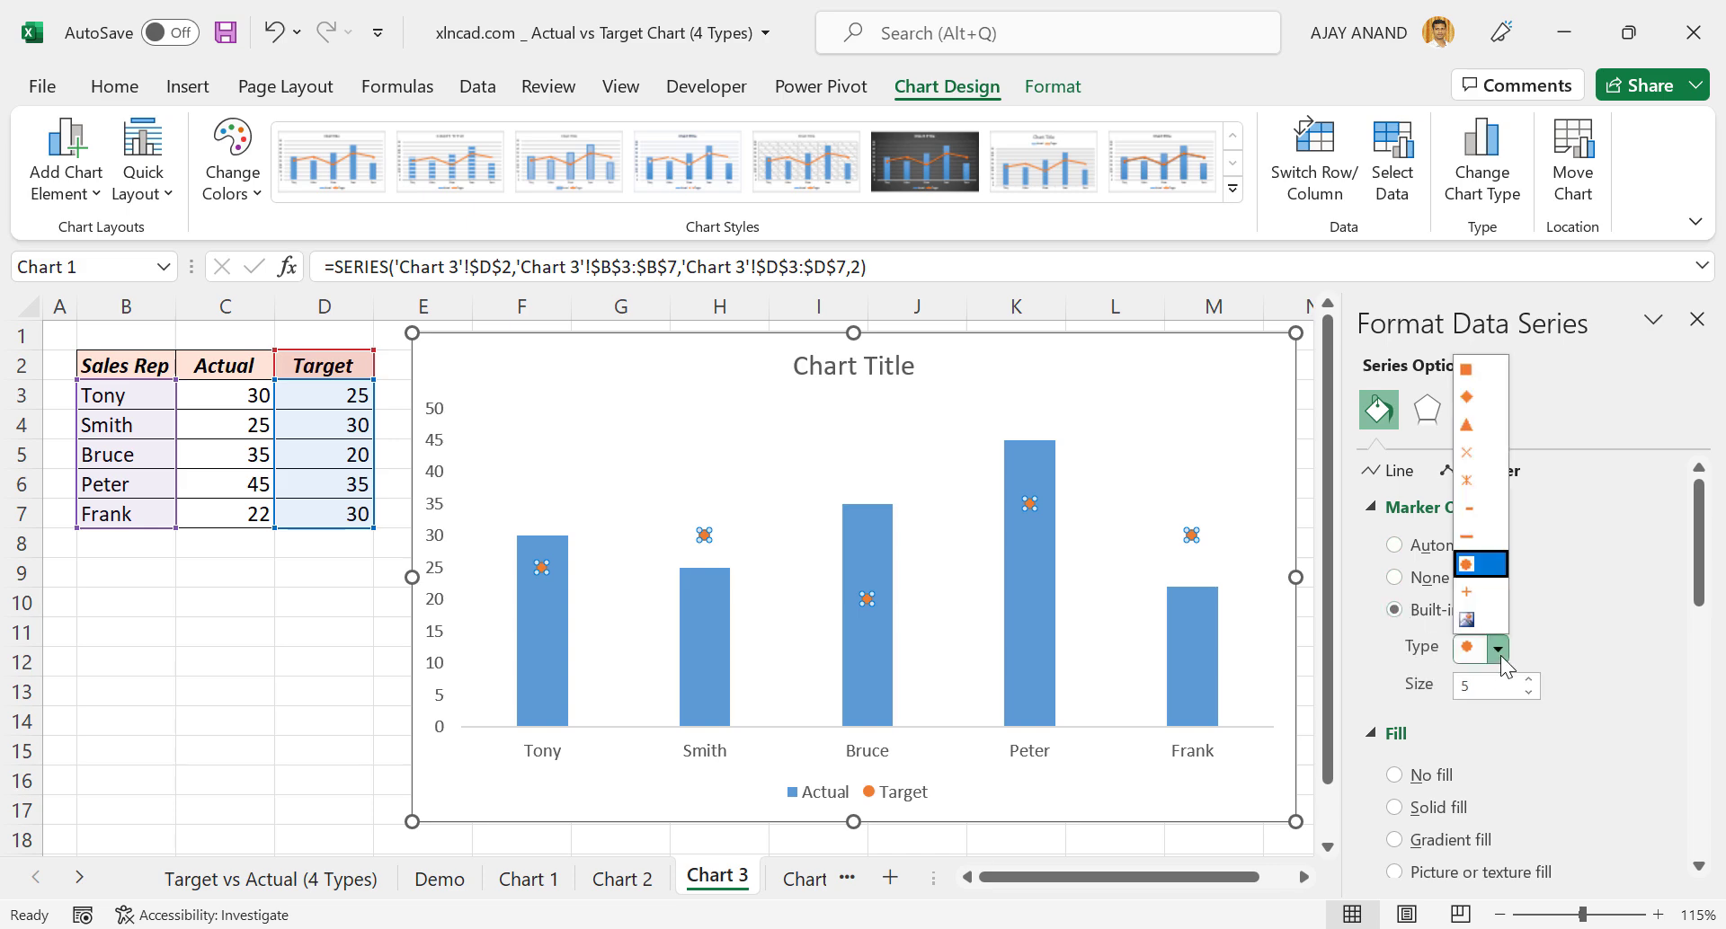
pyautogui.click(1478, 536)
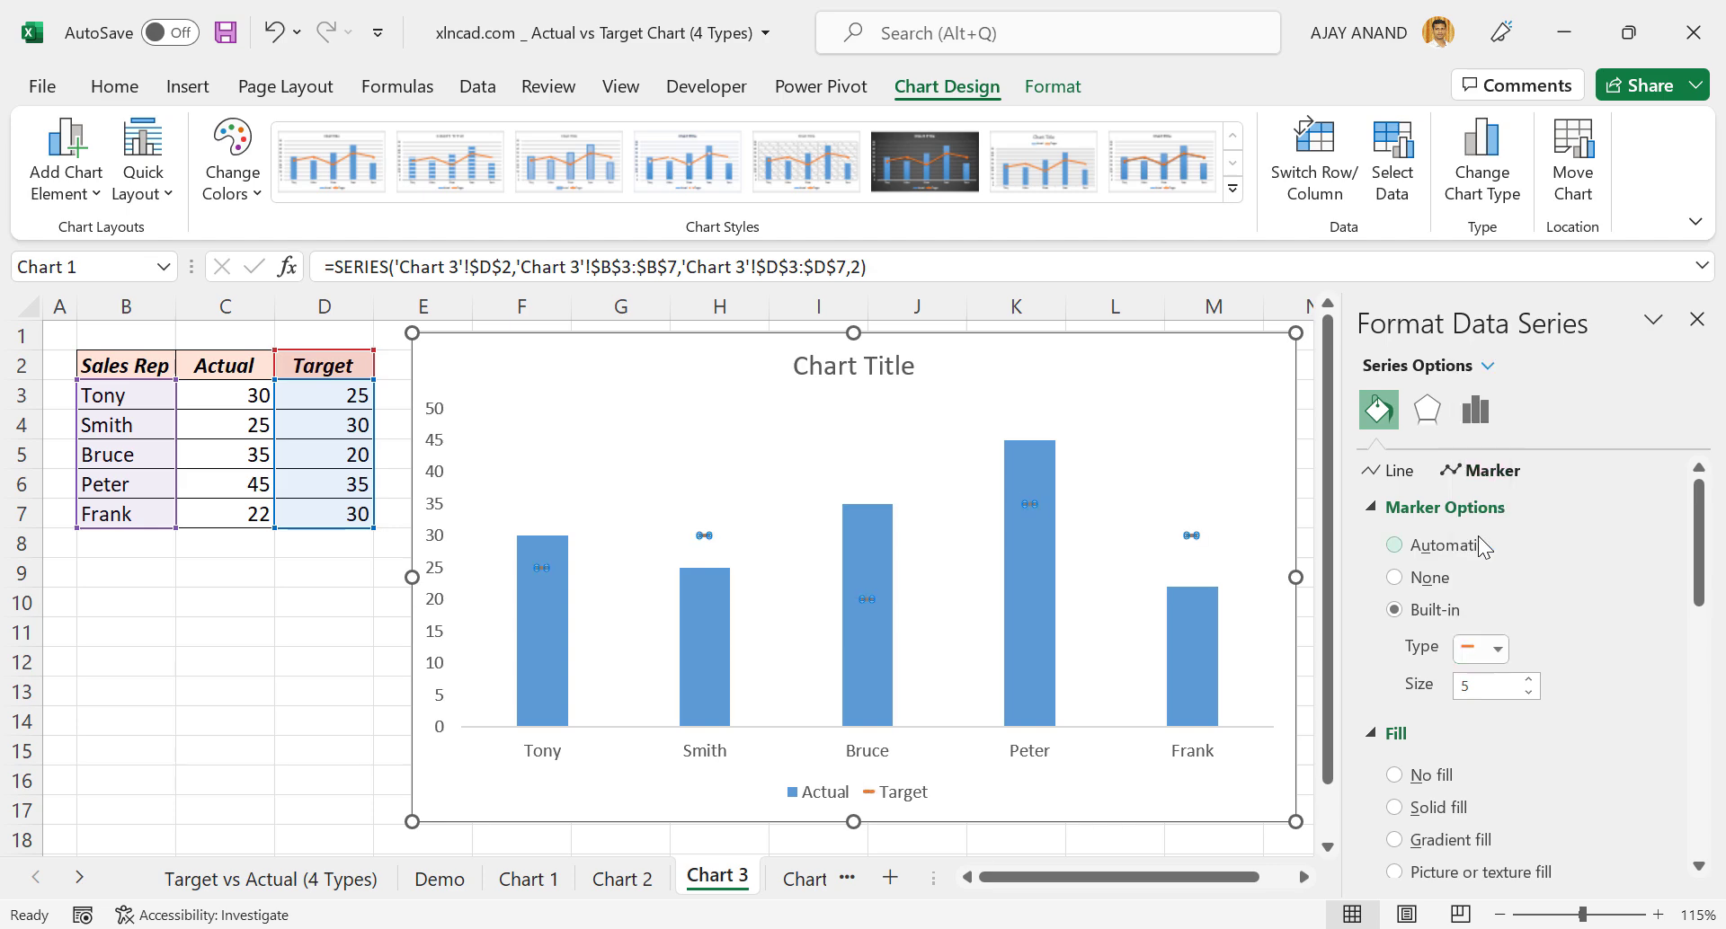
pyautogui.click(290, 655)
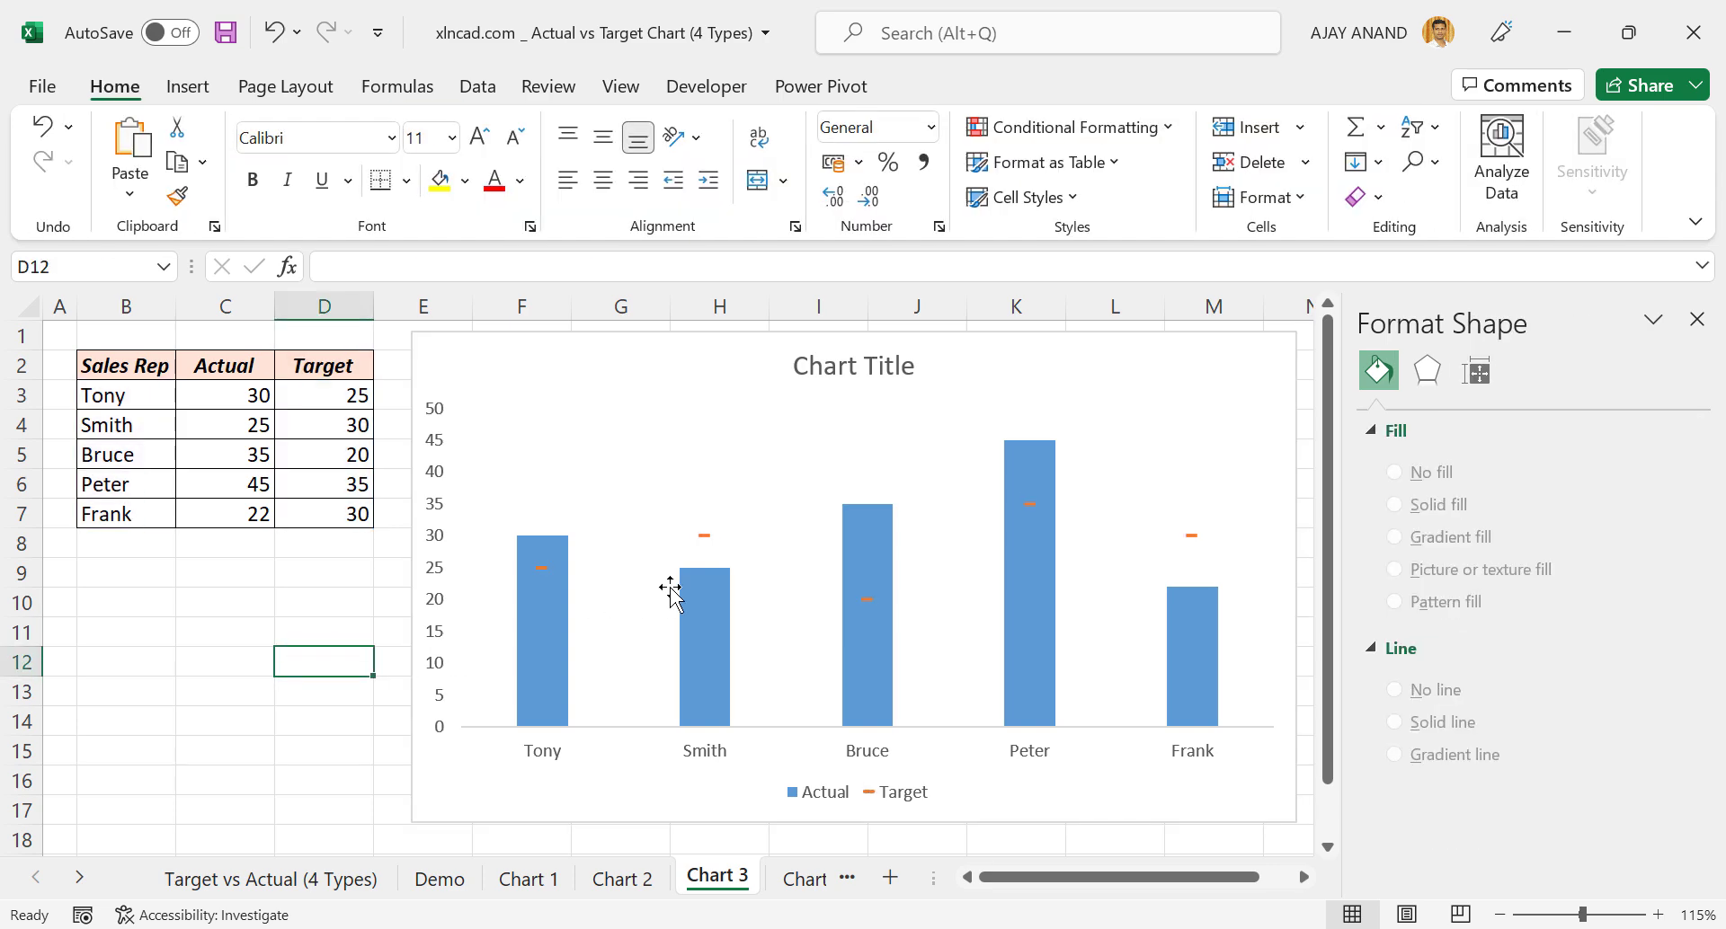
# Set the size of the Target series' dash markers to 28
pyautogui.click(705, 536)
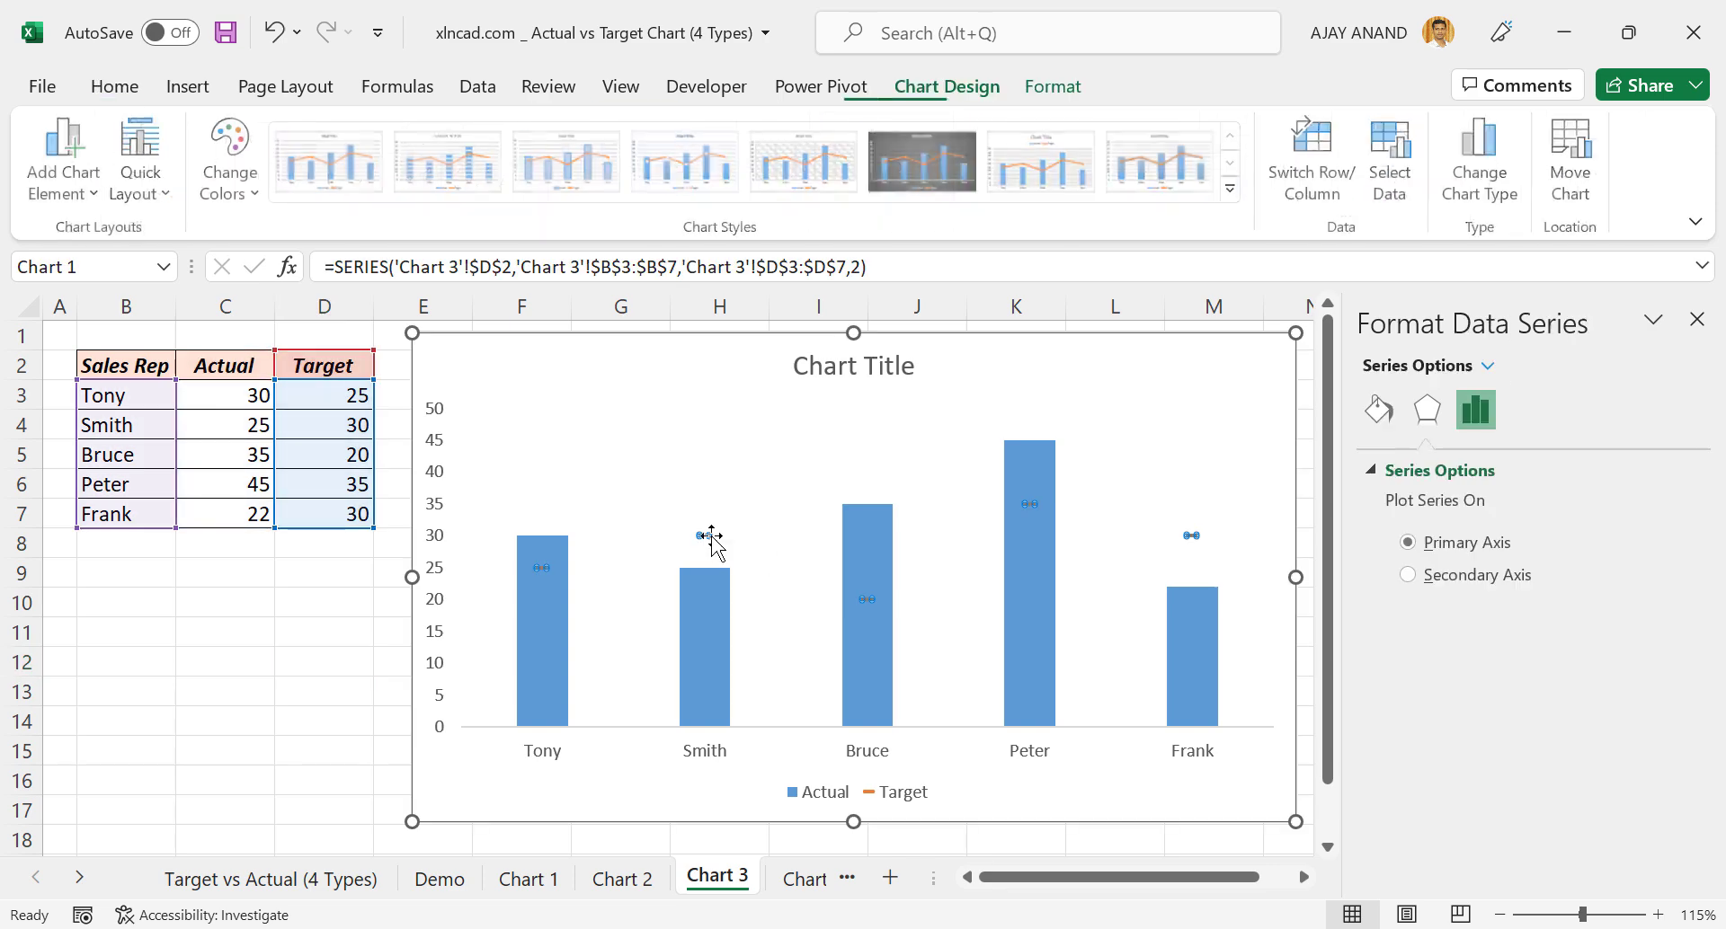
pyautogui.click(1380, 411)
pyautogui.click(1474, 470)
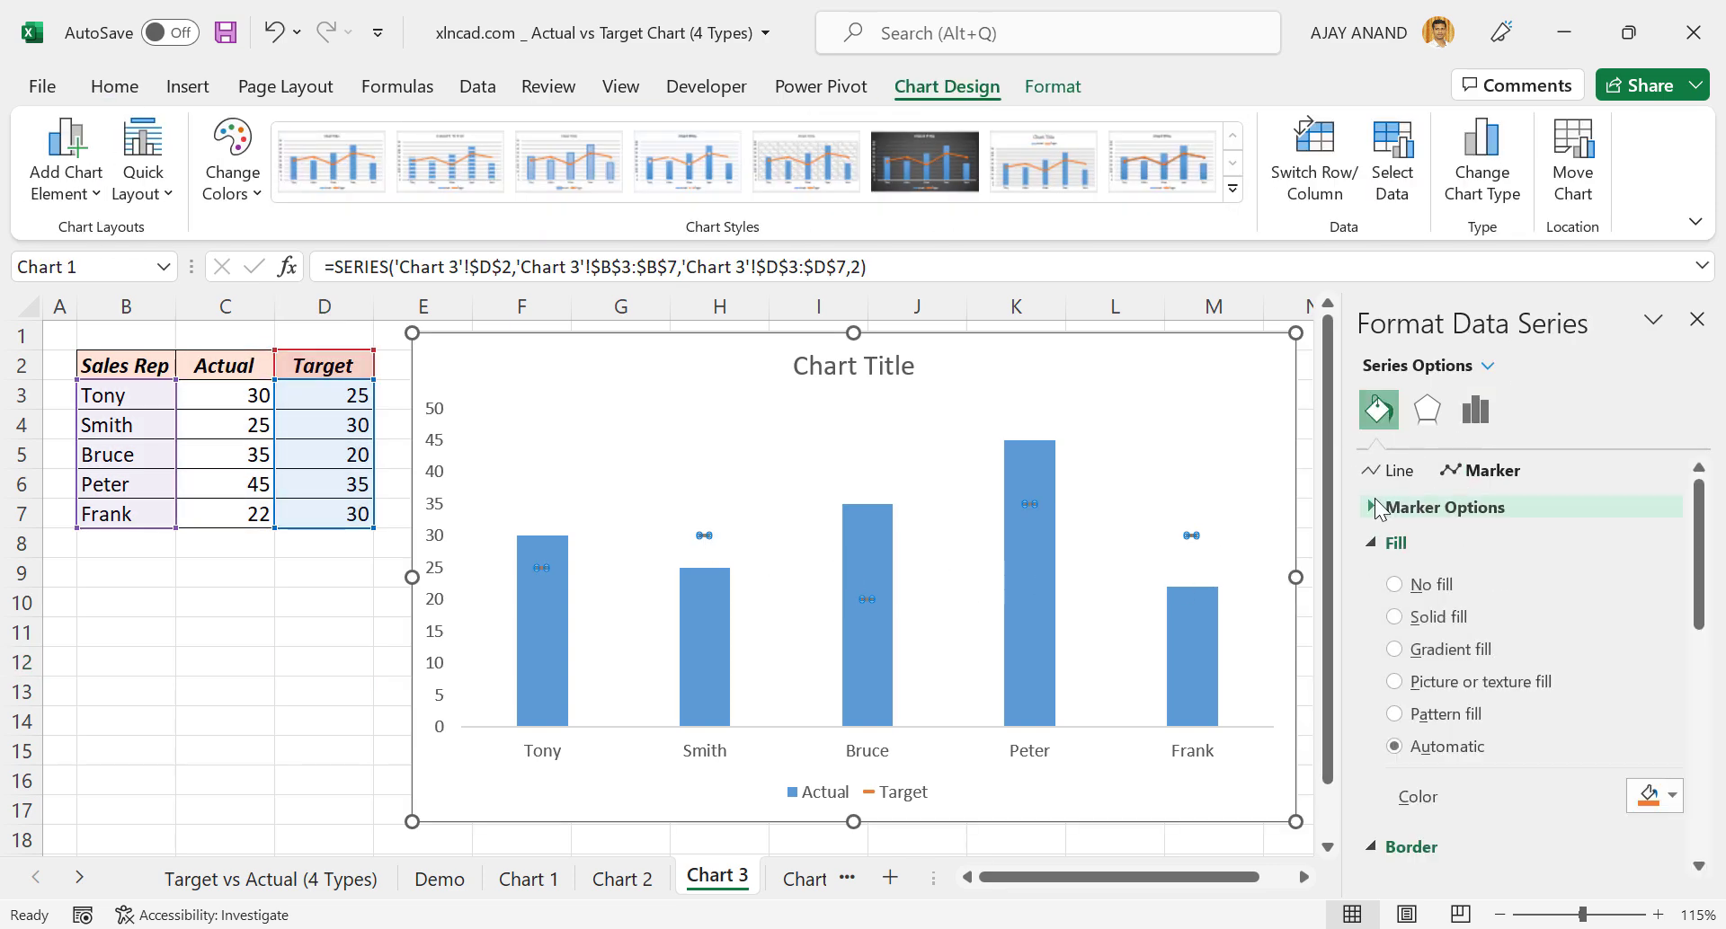
pyautogui.click(1438, 507)
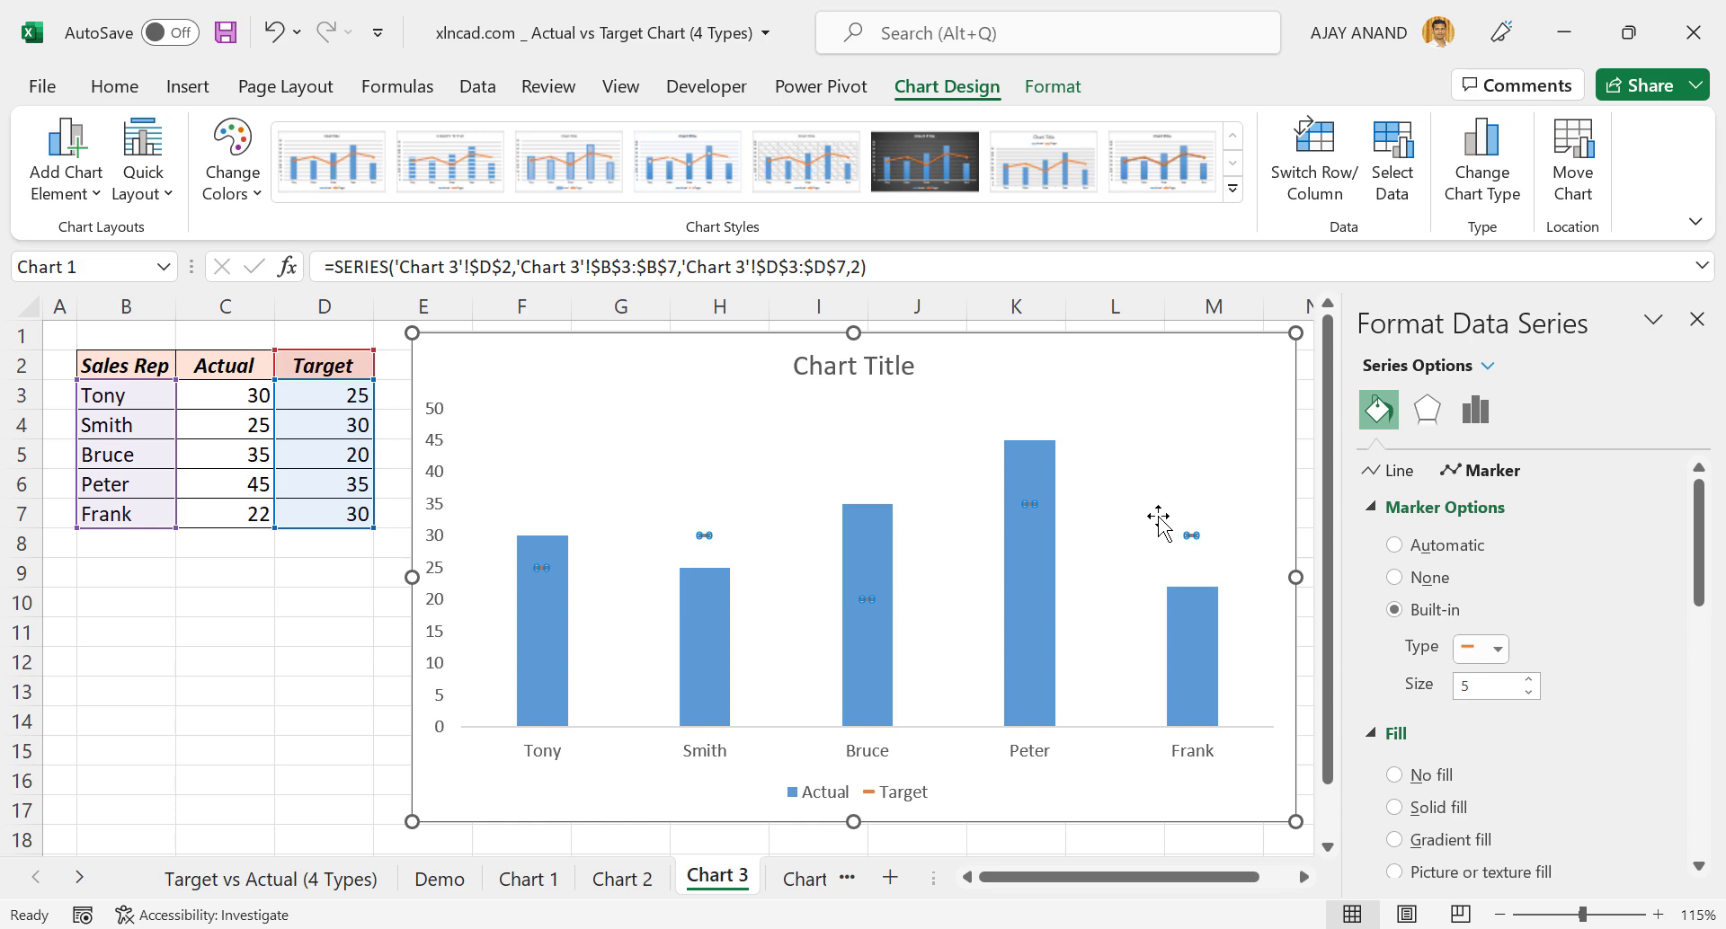
pyautogui.click(1529, 680)
pyautogui.click(1529, 680)
pyautogui.moveTo(1529, 681); pyautogui.dragTo(1530, 681)
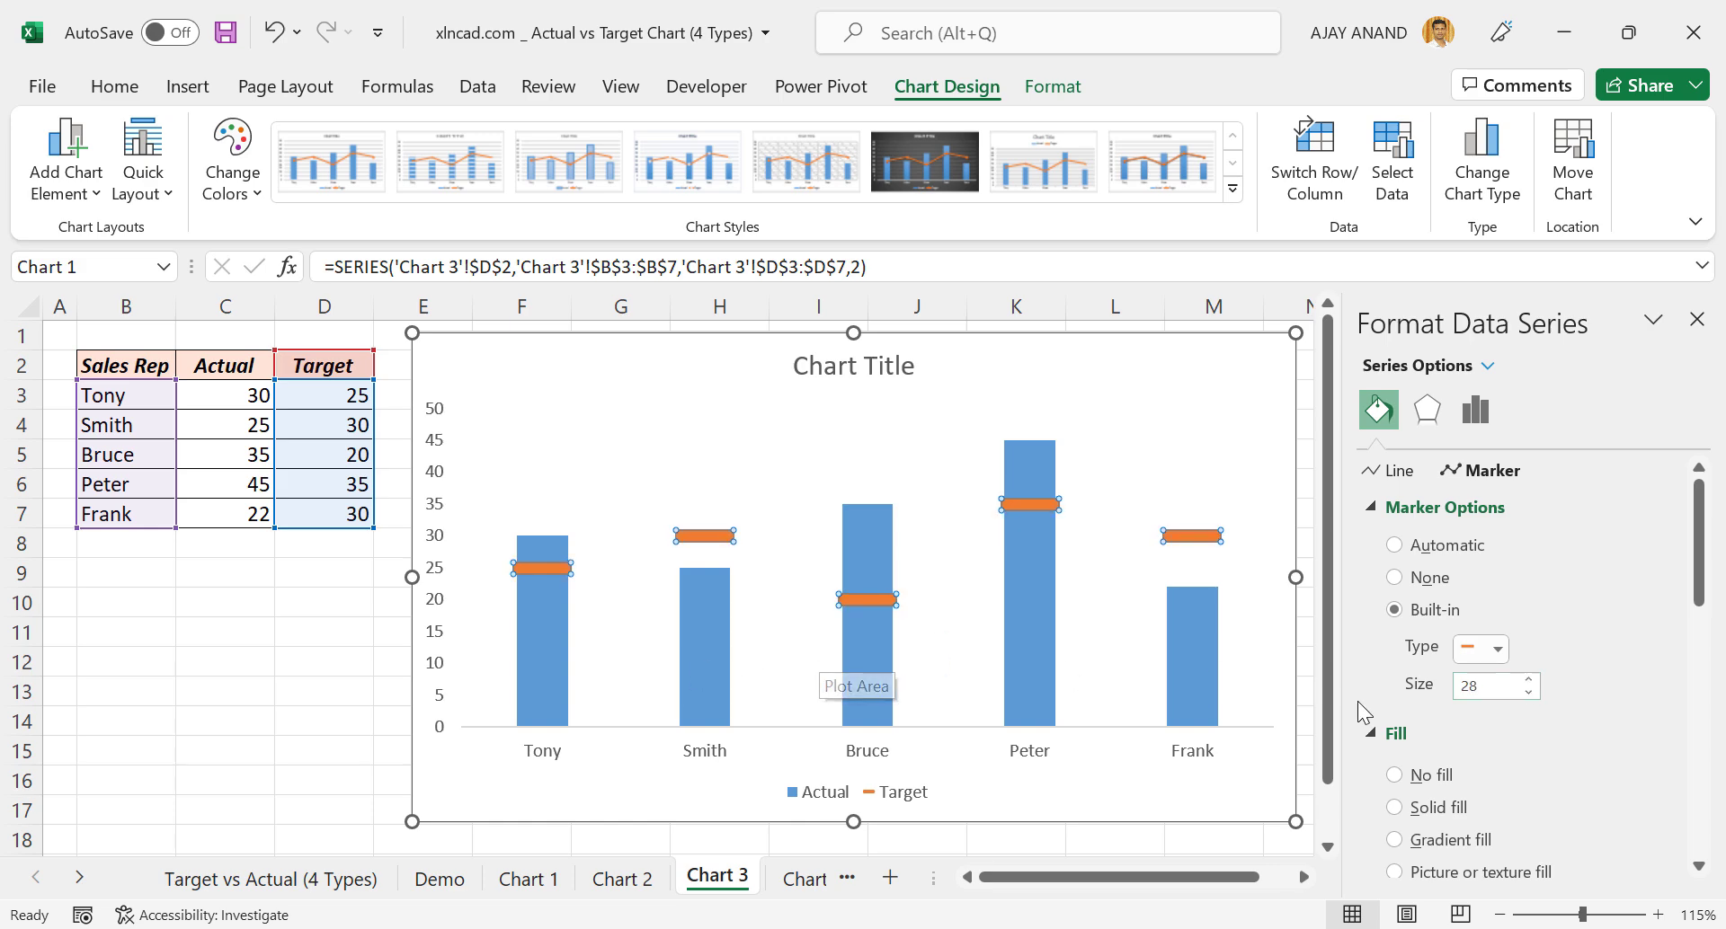
# Fill the Target series' markers with solid light green
pyautogui.scroll(-5, 1524, 634)
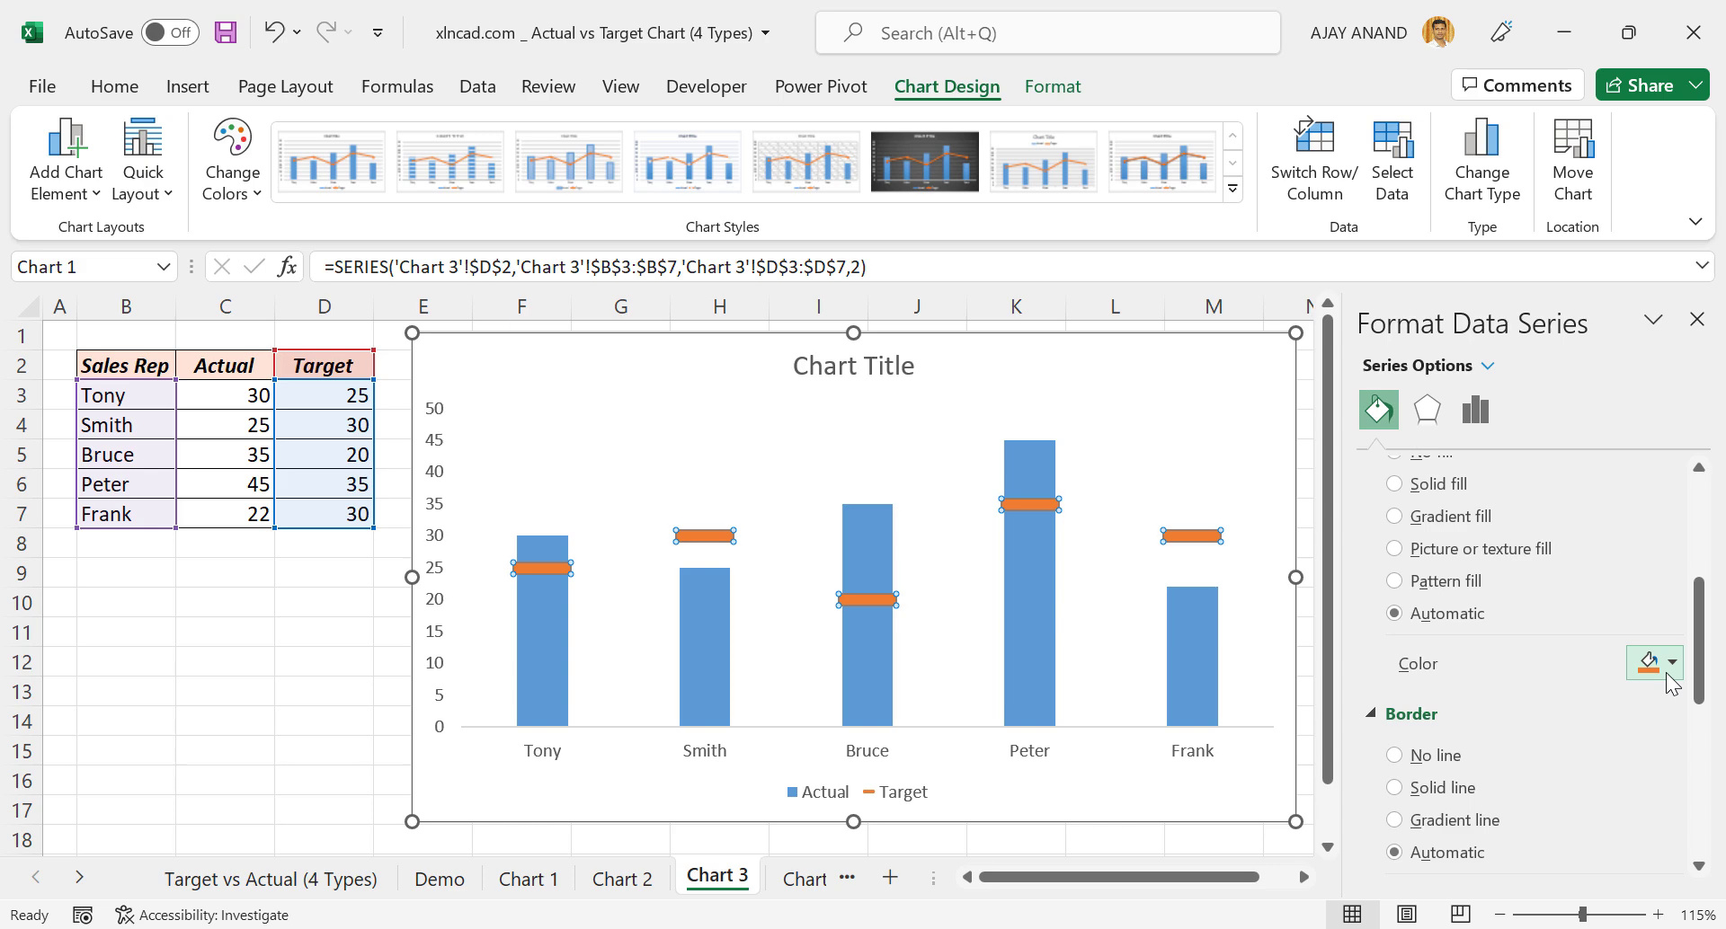
pyautogui.click(1668, 672)
pyautogui.click(1592, 591)
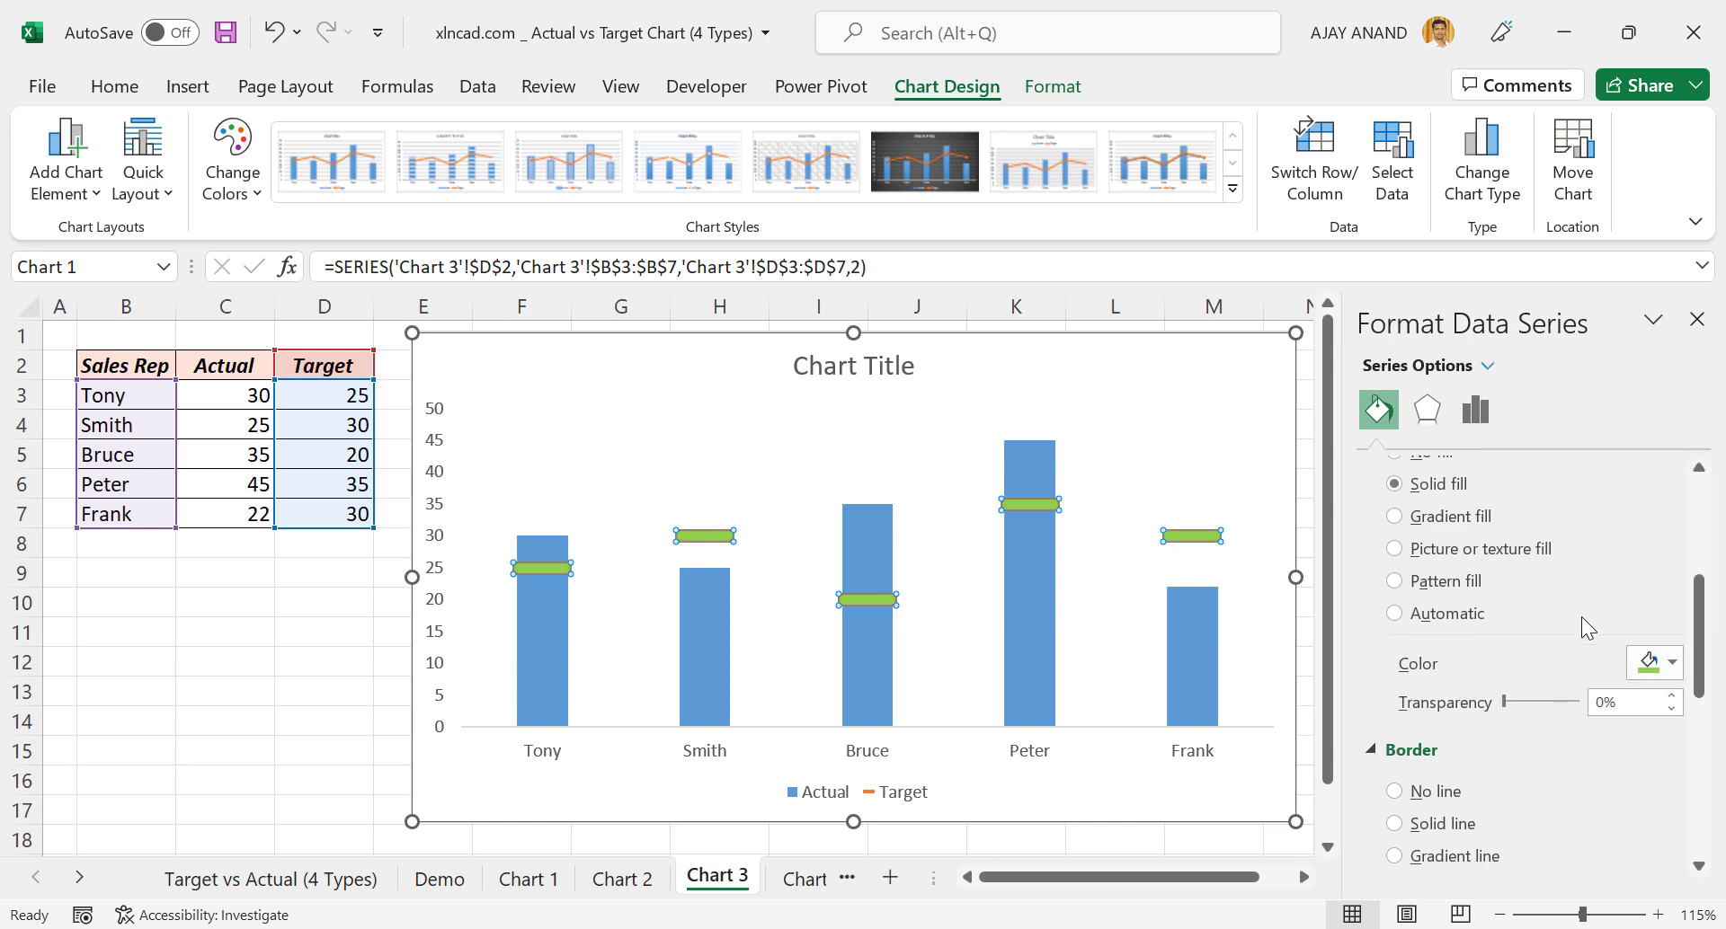
pyautogui.scroll(-1, 1512, 674)
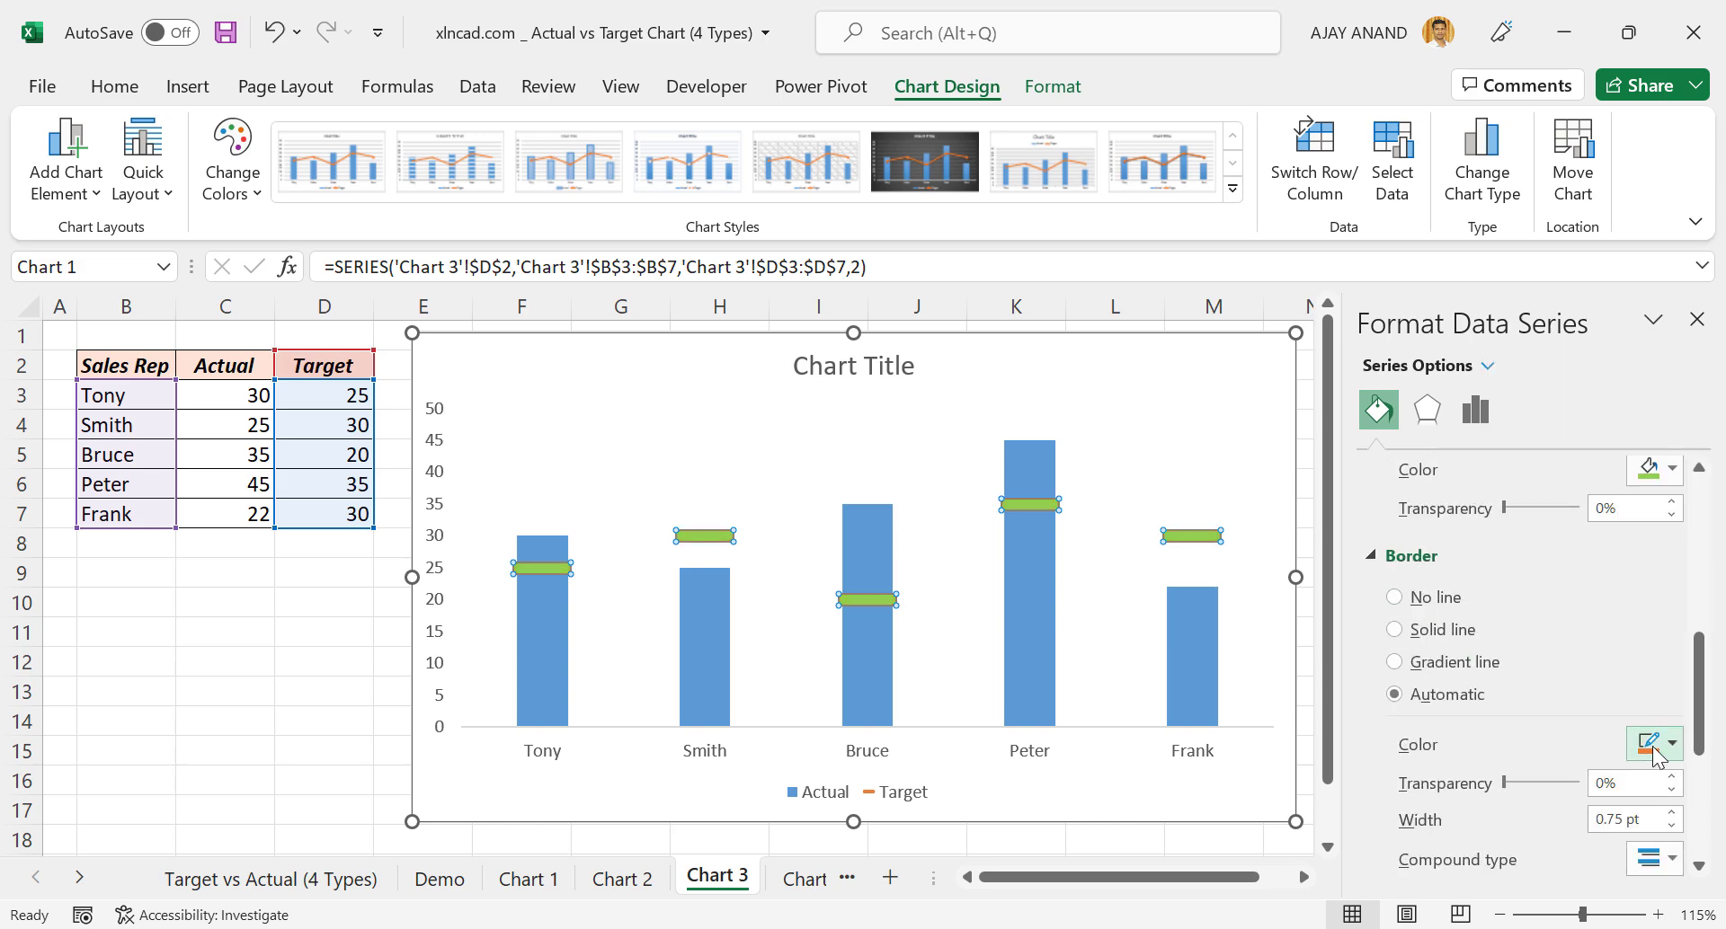
# Give the Target series' markers a solid red border
pyautogui.click(1668, 753)
pyautogui.click(1527, 674)
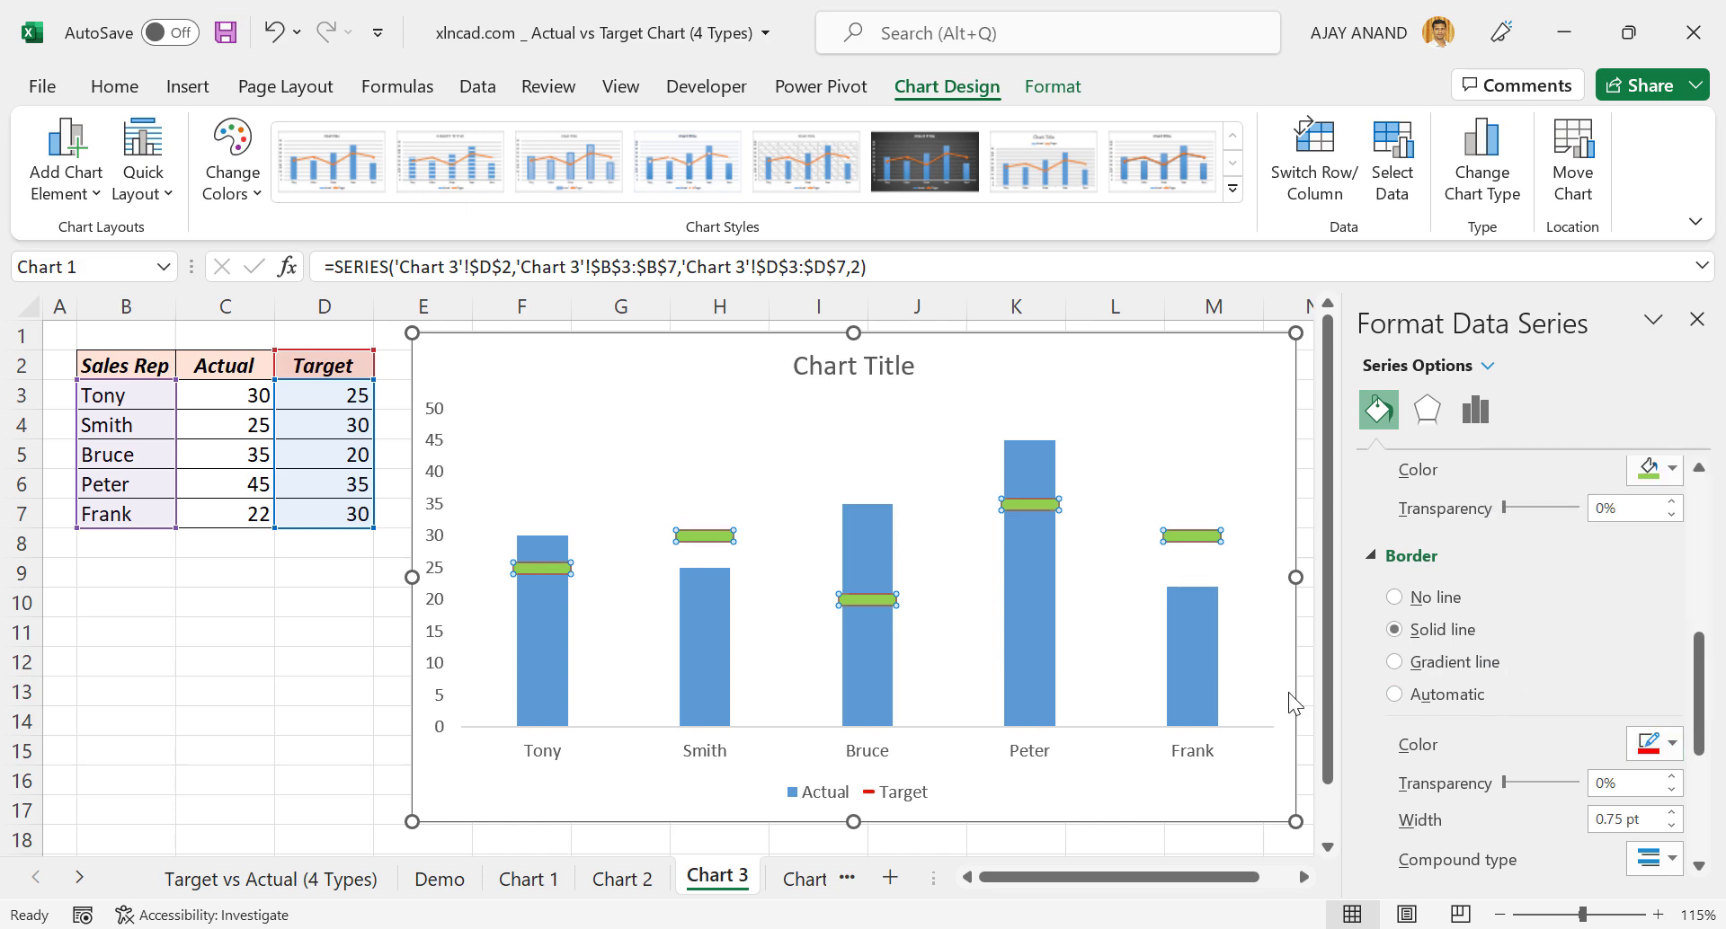
pyautogui.click(305, 630)
# Change the Actual value in C7 to 37 and the Target value in D4 to 20
pyautogui.click(262, 521)
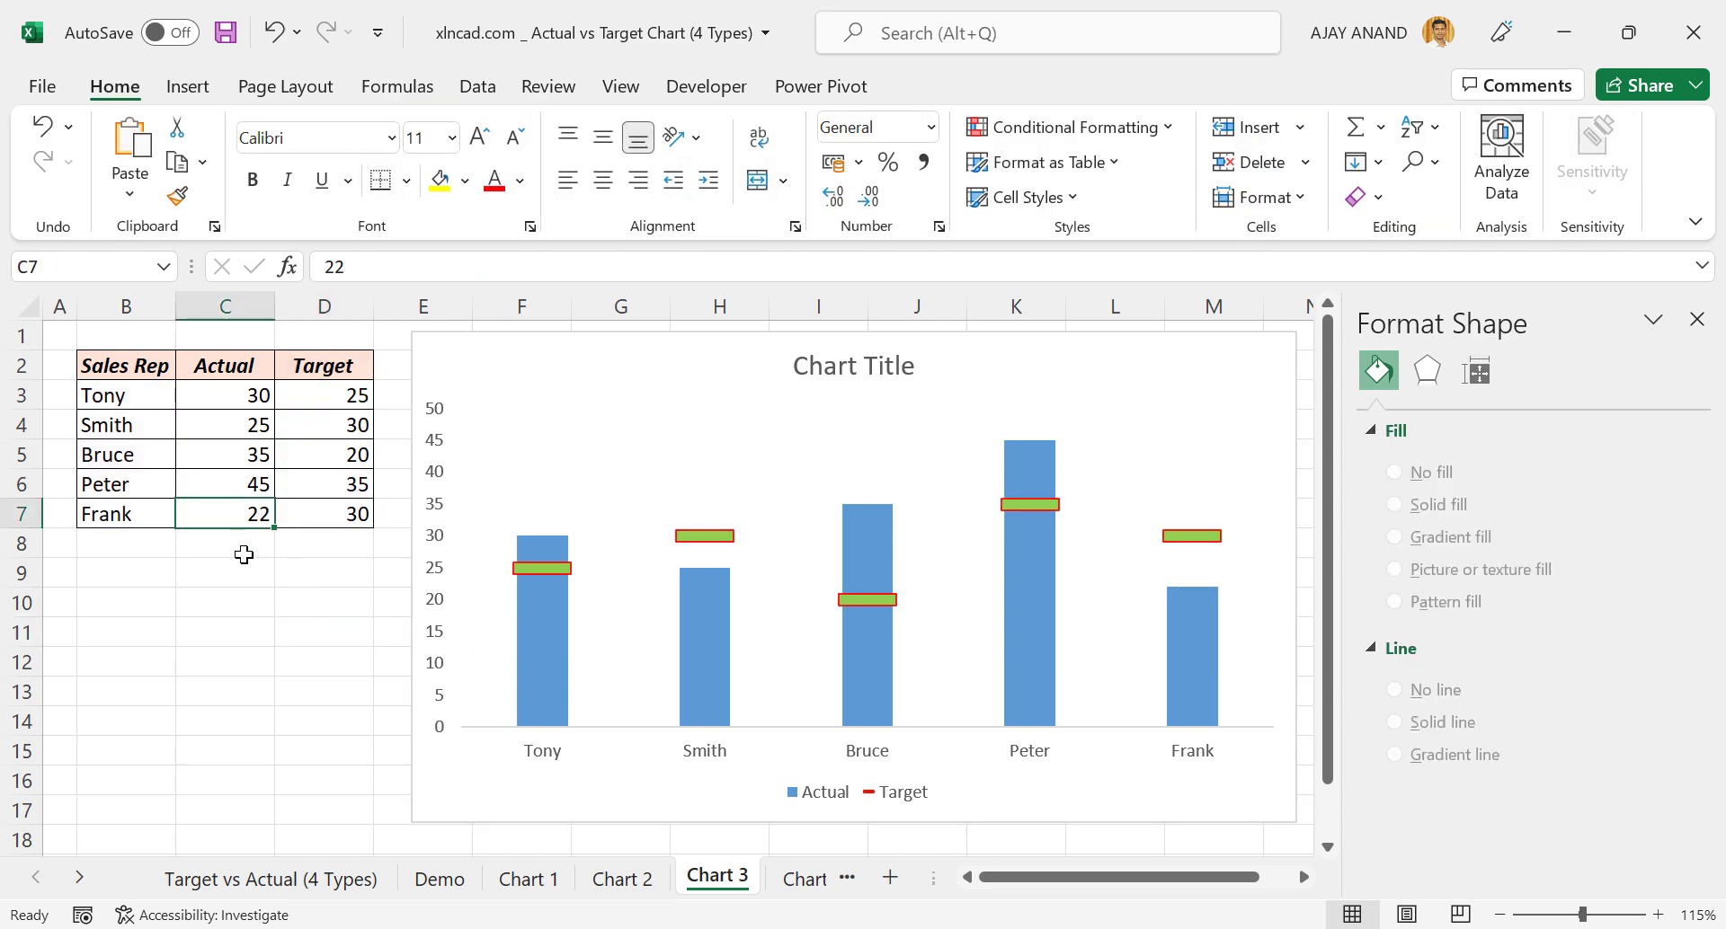
pyautogui.write('37')
pyautogui.press('Return')
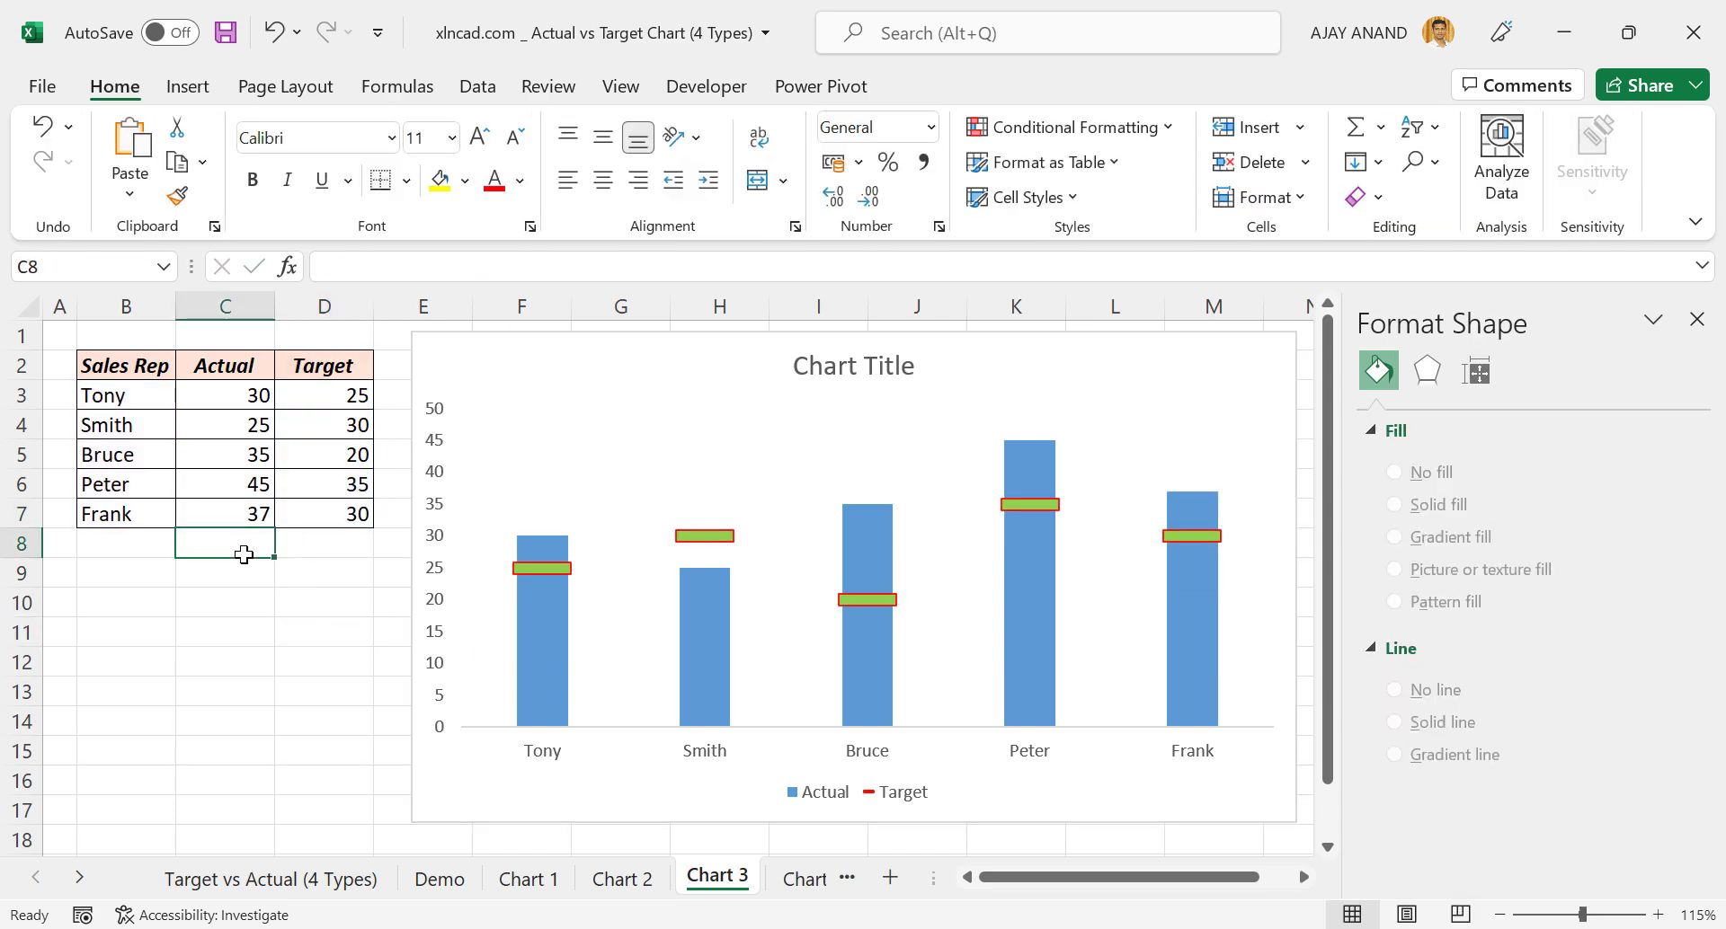
pyautogui.click(325, 430)
pyautogui.write('20')
pyautogui.press('Return')
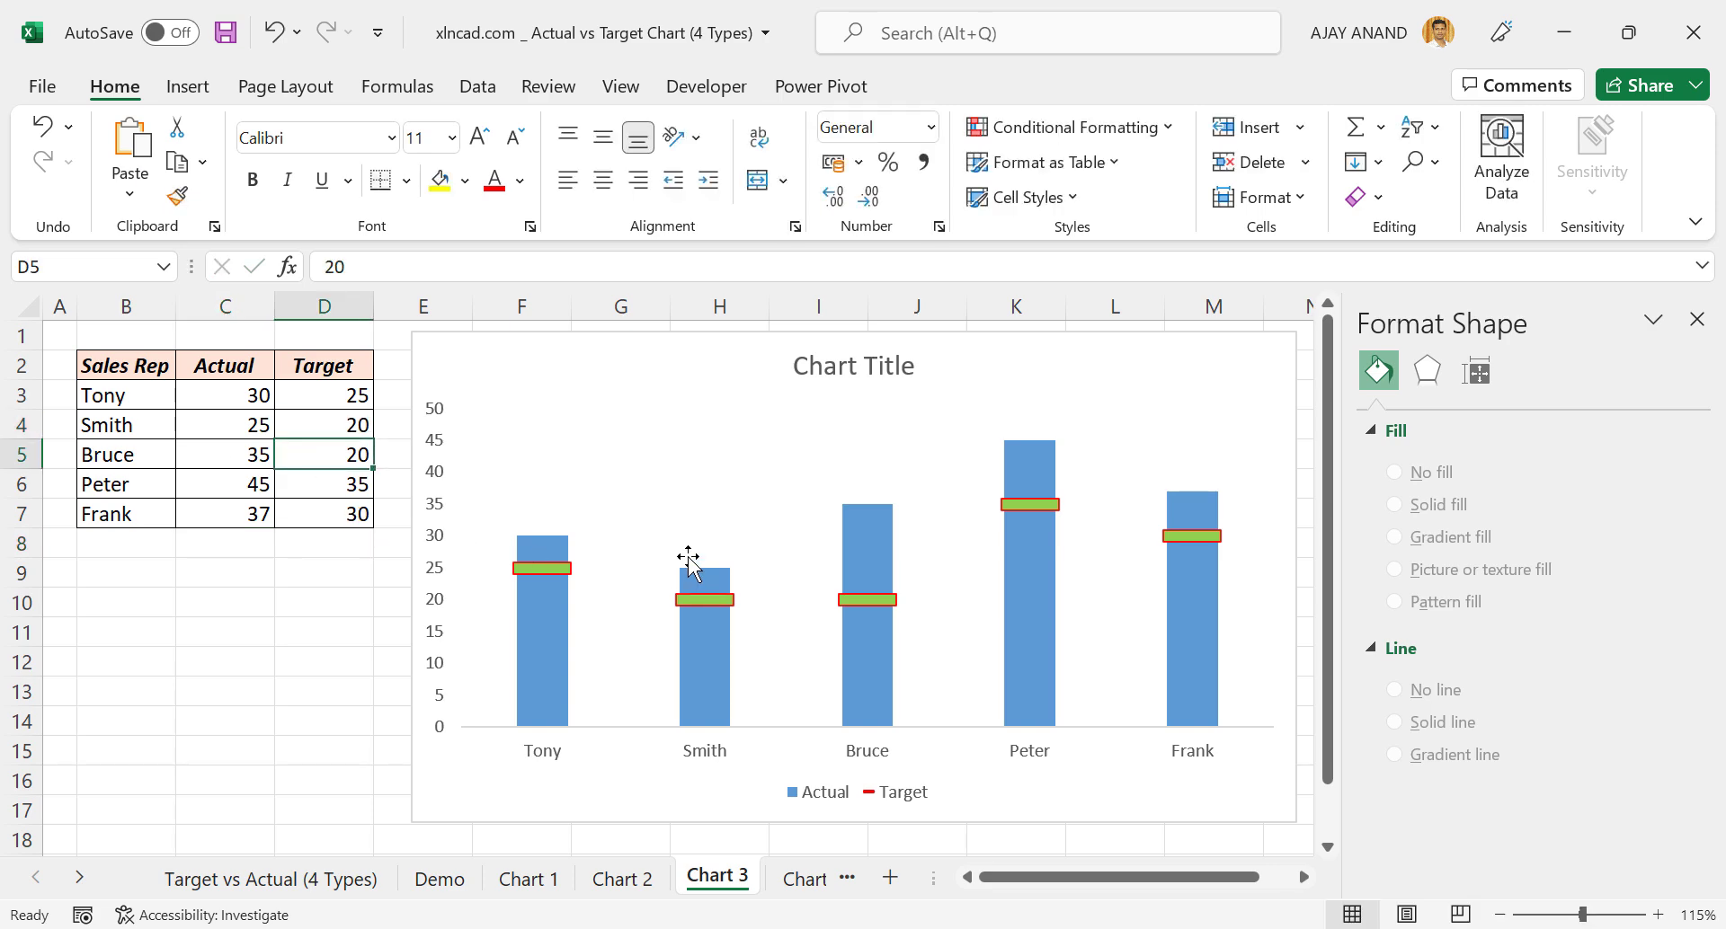
# Close the formatting pane and examine the four sample charts on the Target vs Actual (4 Types) sheet
pyautogui.click(281, 878)
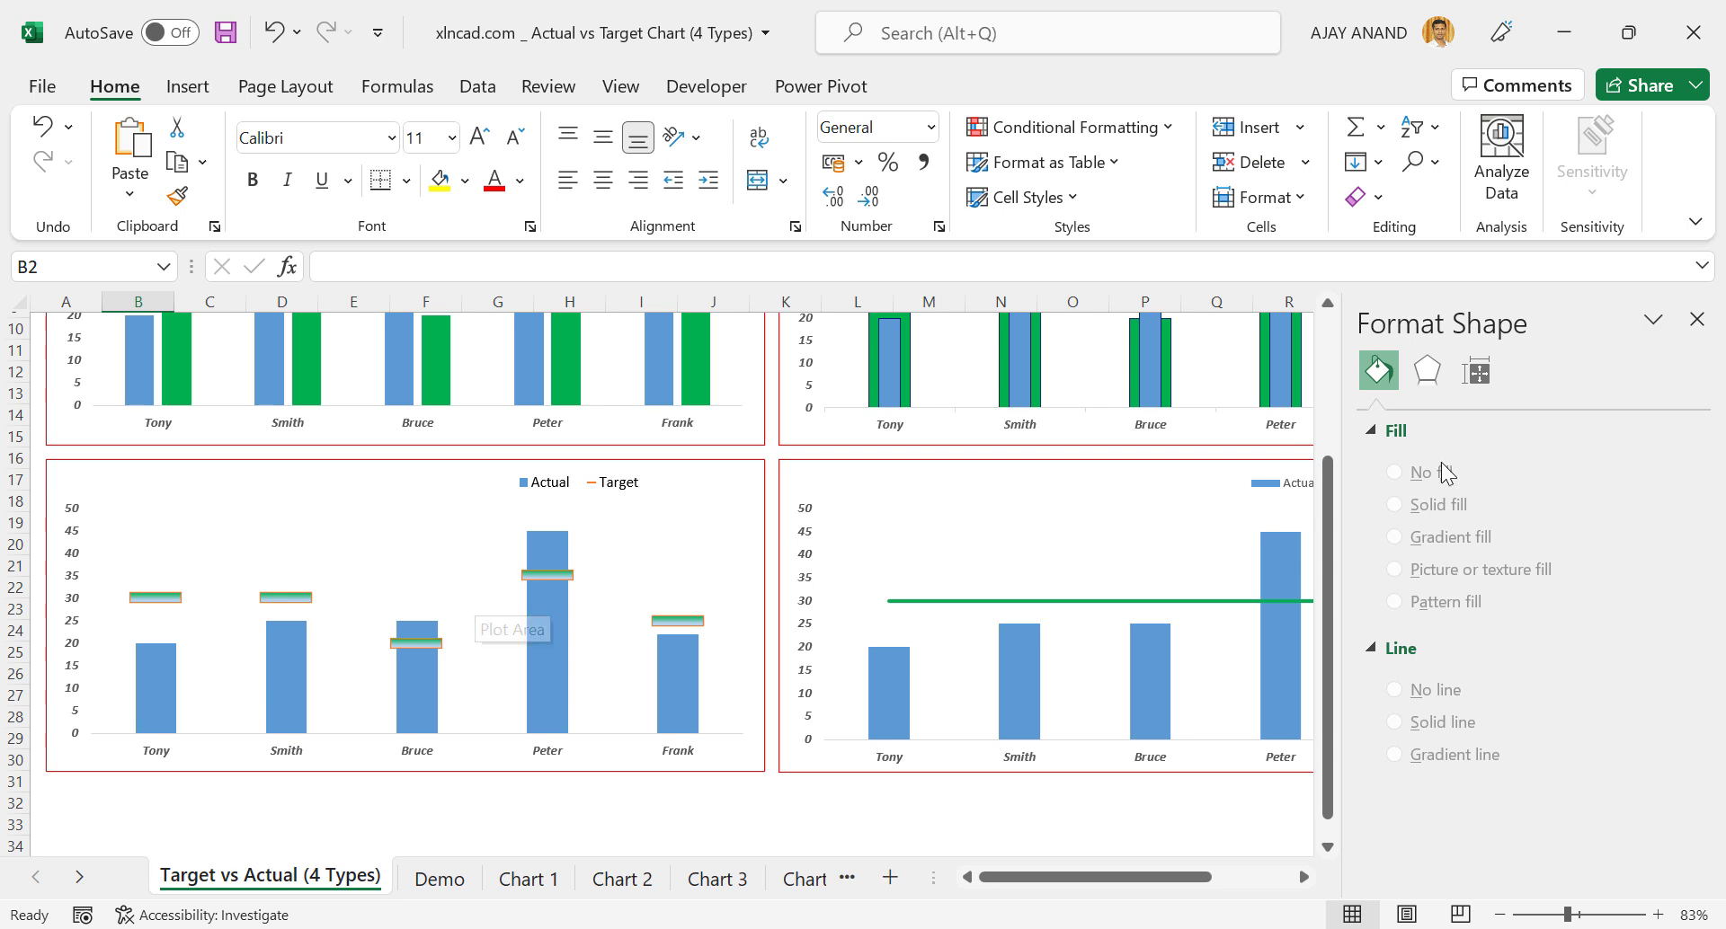
pyautogui.click(1696, 320)
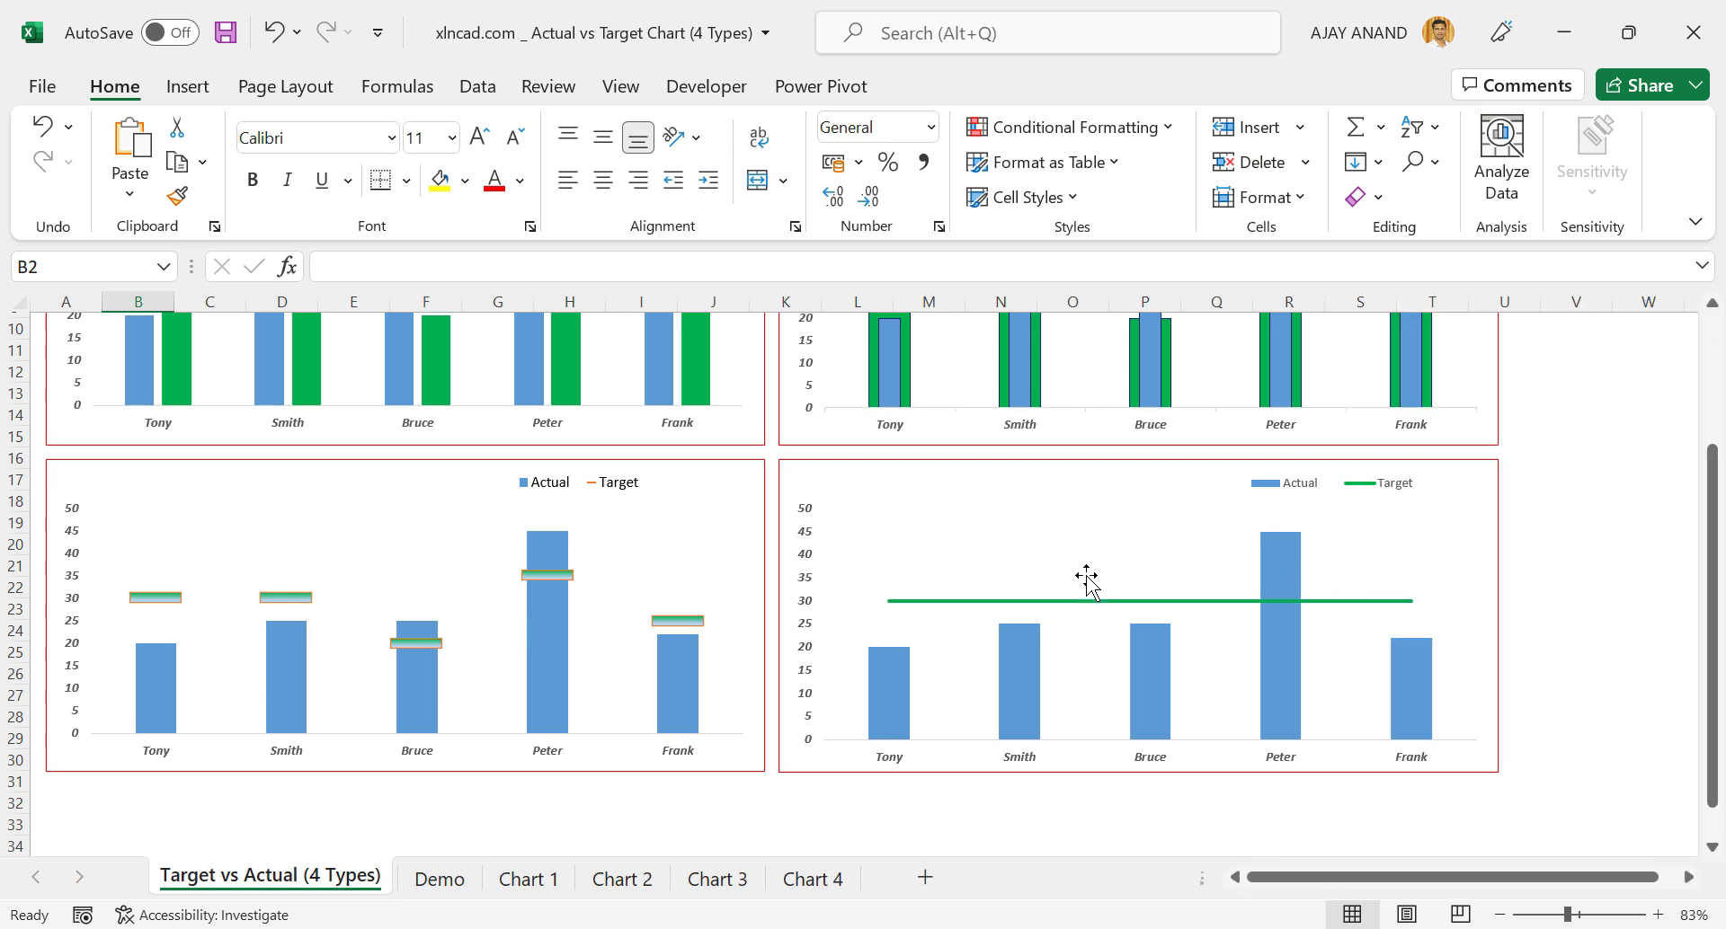
pyautogui.scroll(2, 500, 490)
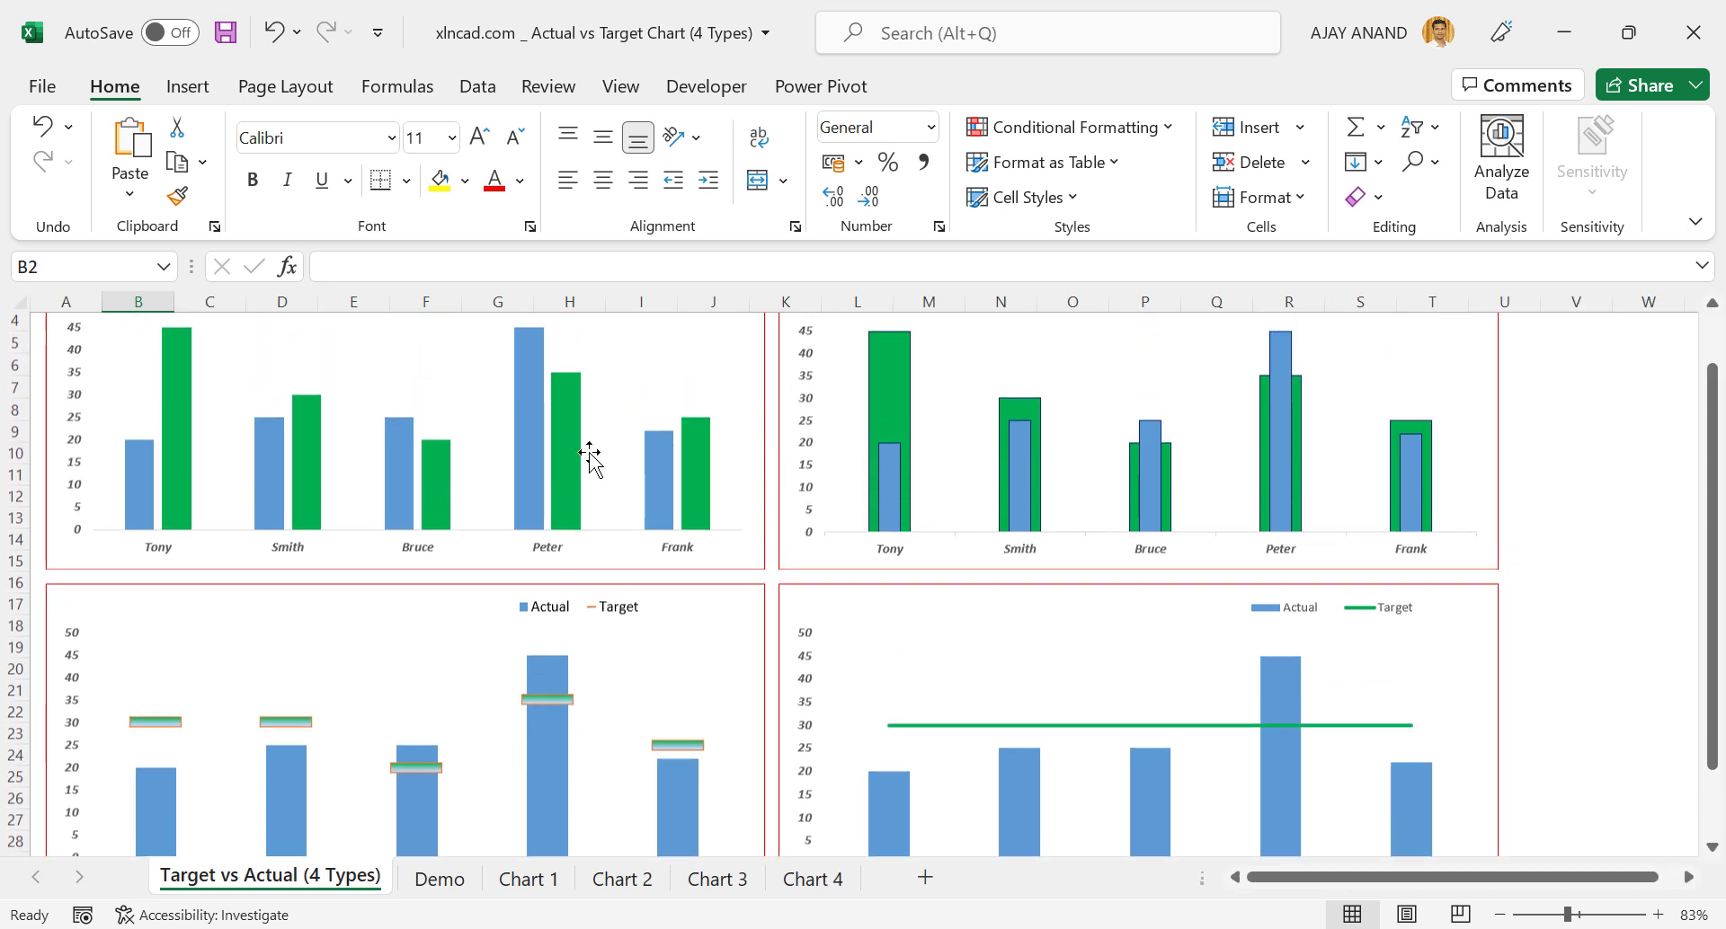
pyautogui.scroll(1, 540, 486)
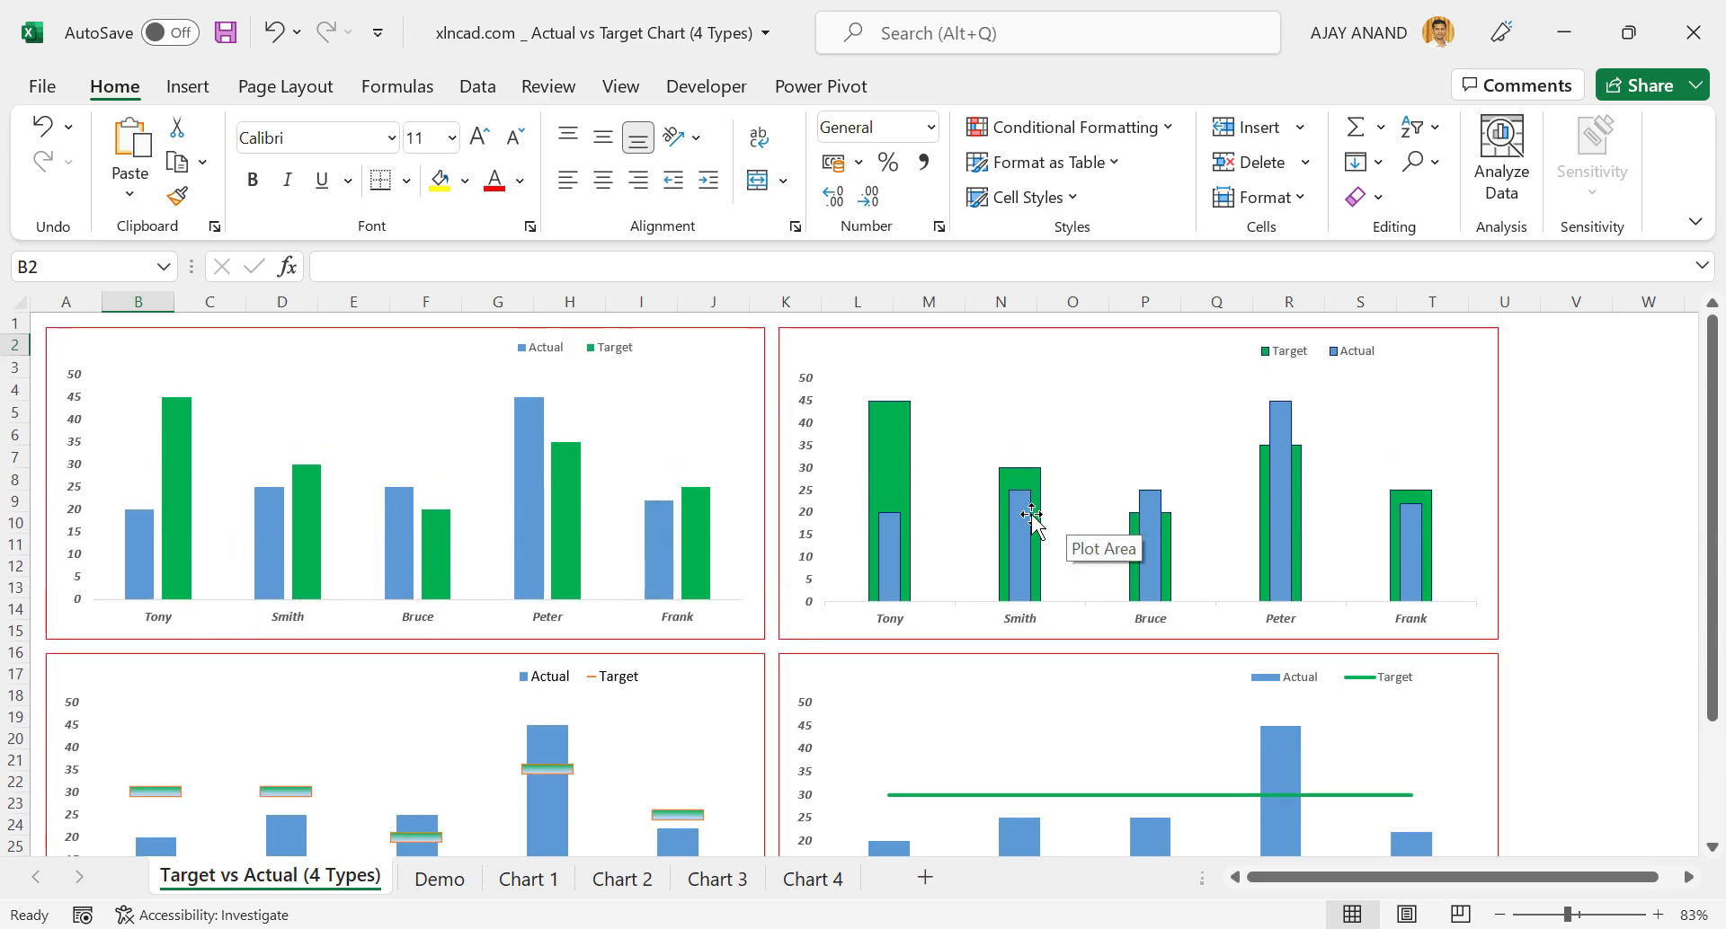
pyautogui.scroll(-3, 1015, 550)
pyautogui.scroll(-1, 1015, 550)
pyautogui.moveTo(1152, 606)
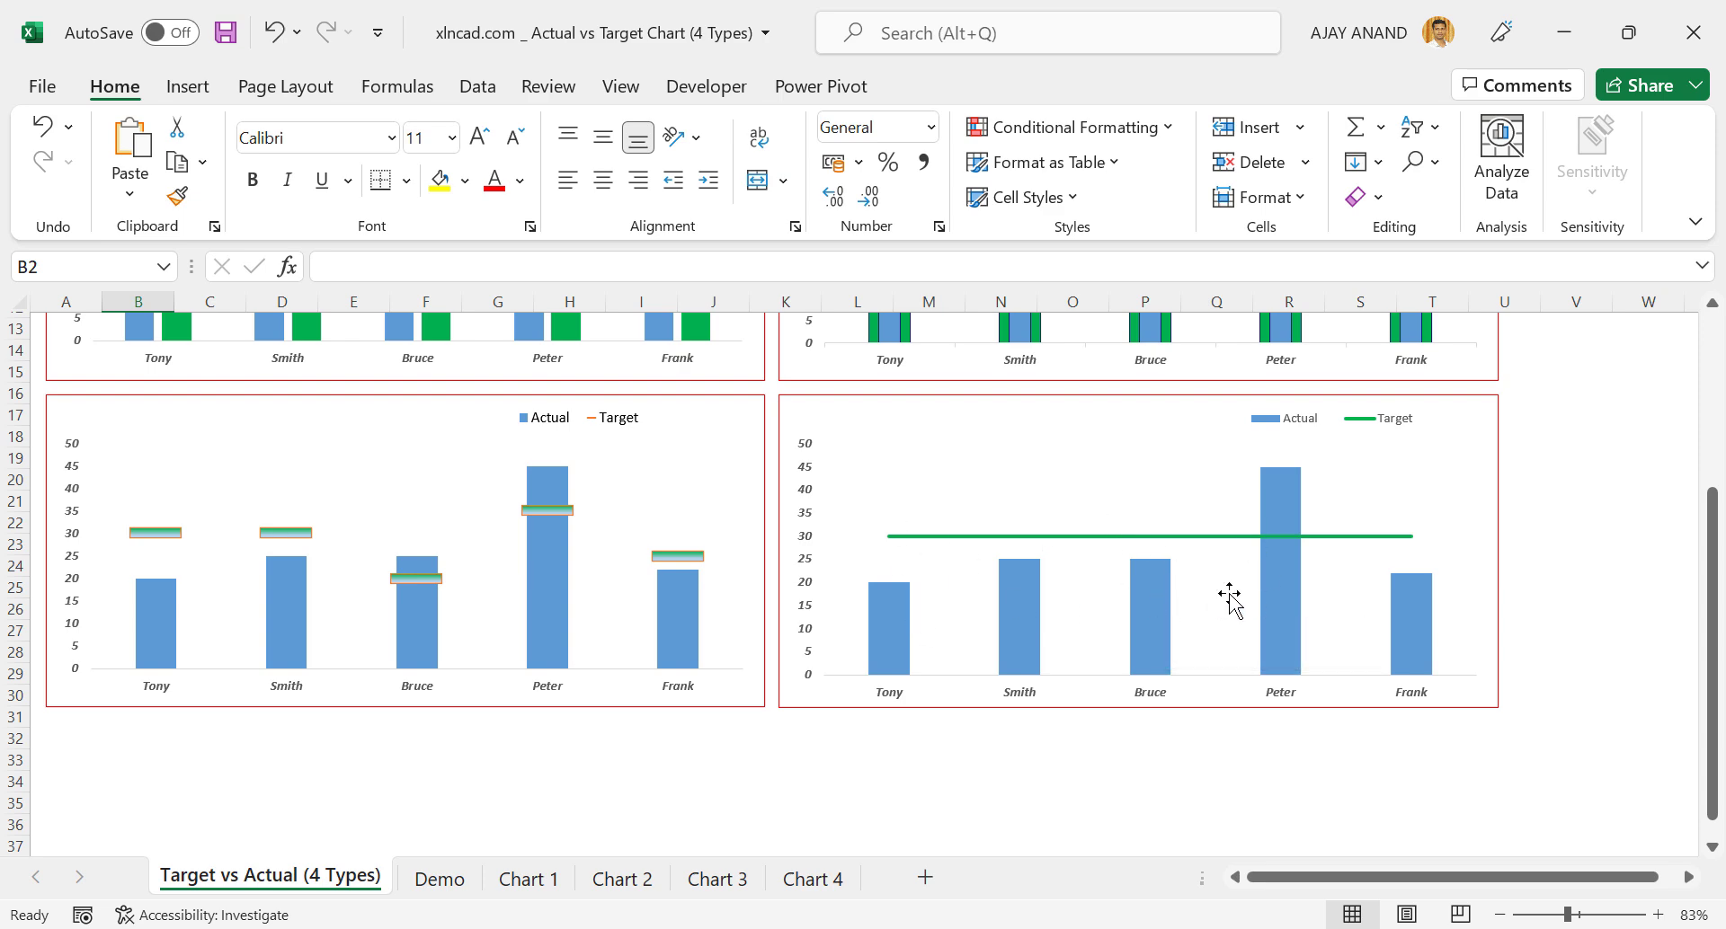
# Insert a 2-D clustered column chart from the table B2:D7 on the Chart 4 sheet
pyautogui.click(802, 886)
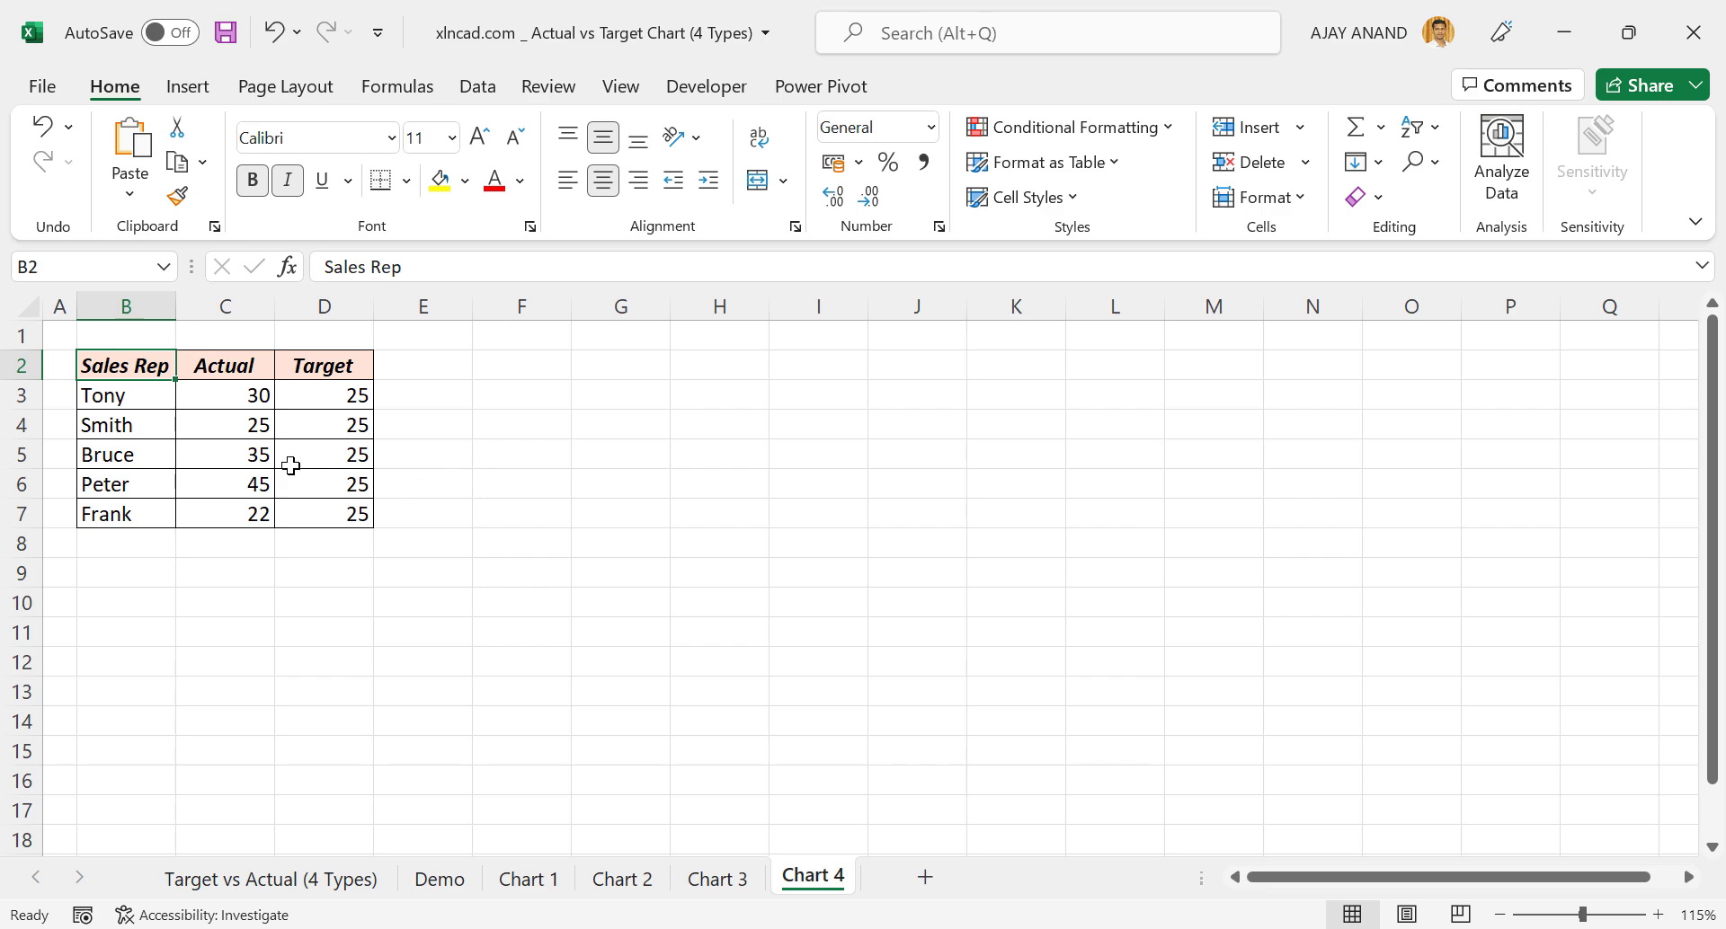
pyautogui.moveTo(139, 371); pyautogui.dragTo(339, 500)
pyautogui.click(202, 88)
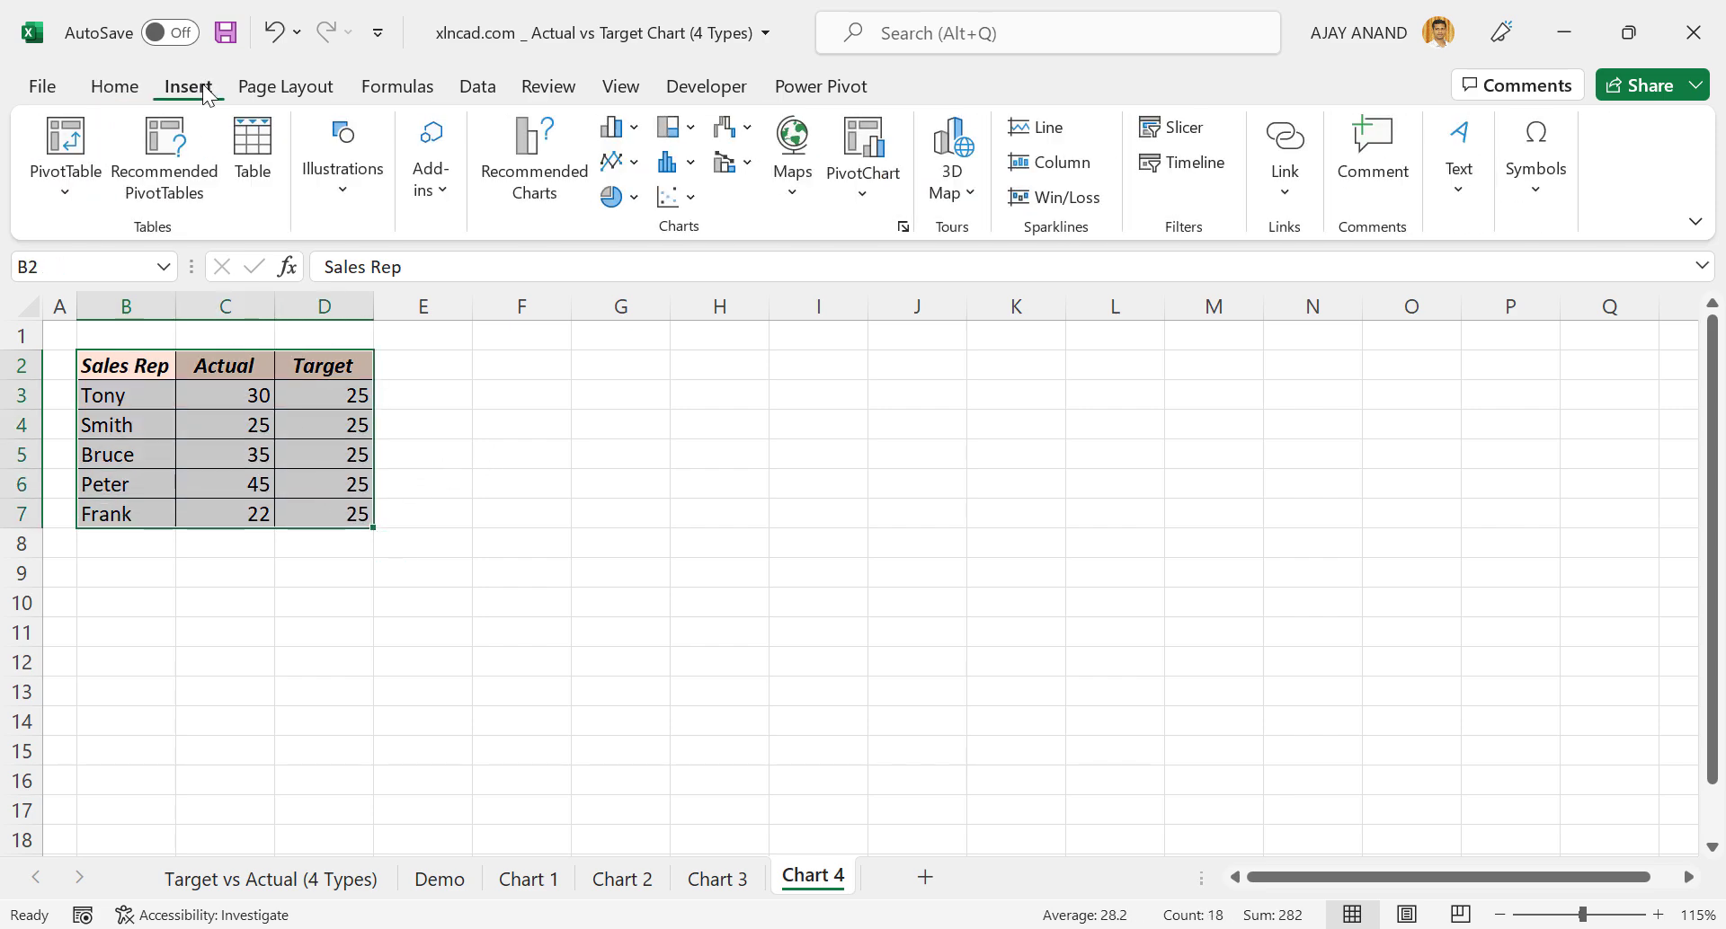
pyautogui.click(639, 137)
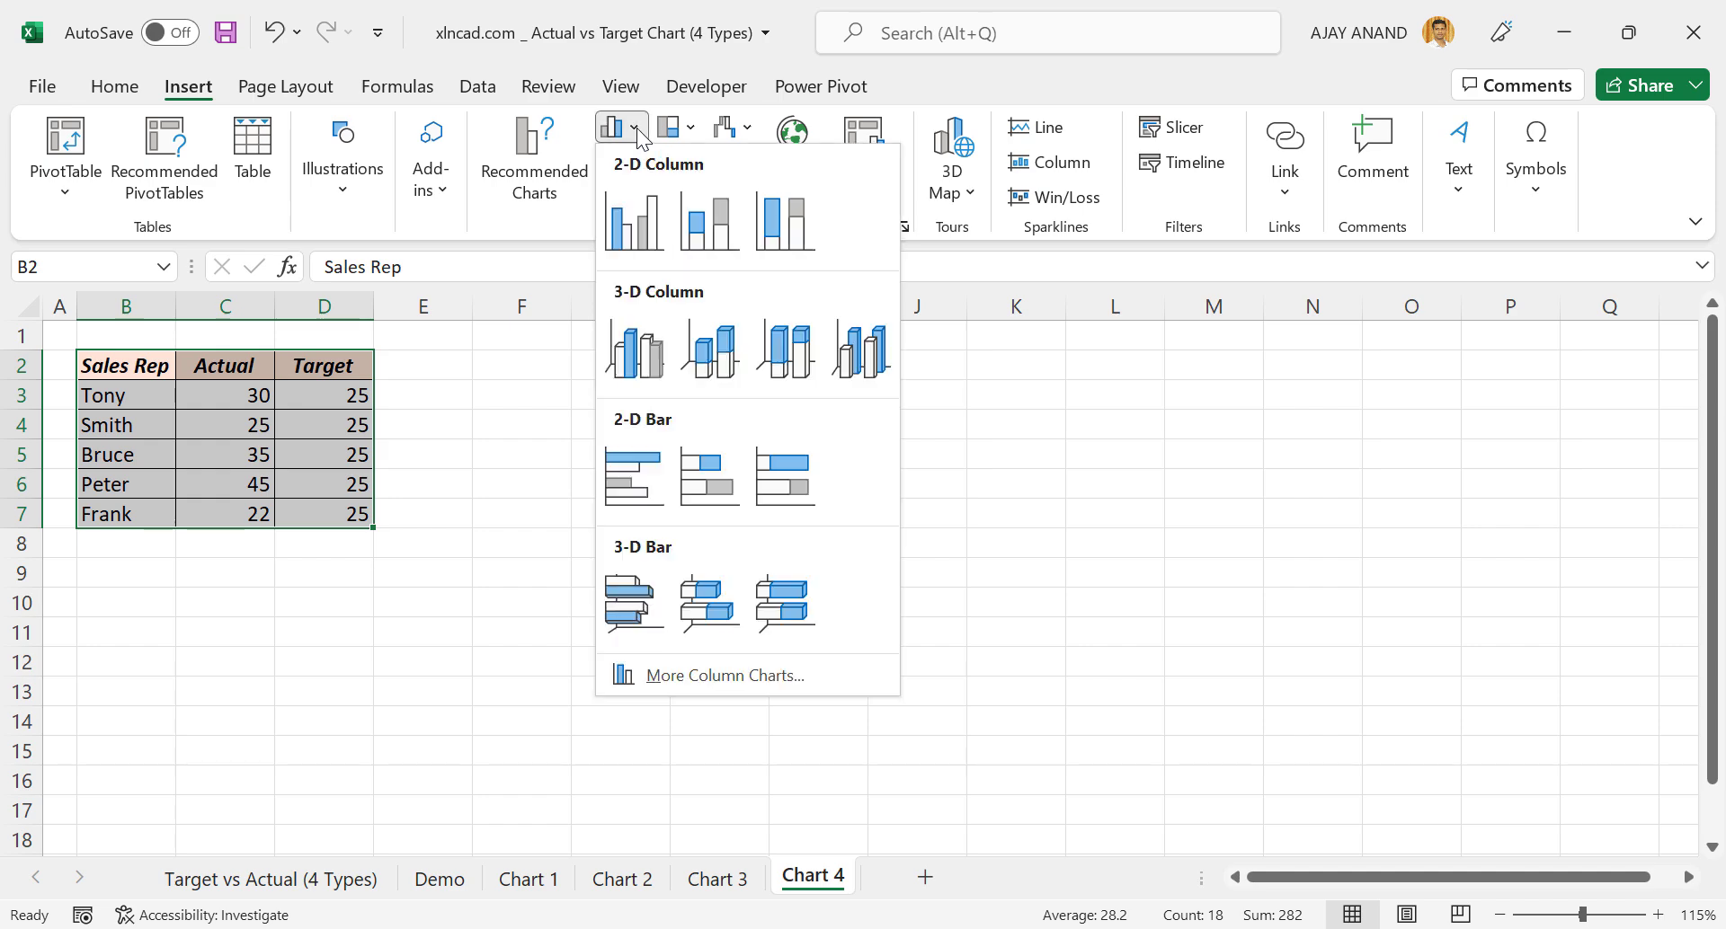
pyautogui.click(633, 236)
# Place the new chart beside the table, enlarge it to about row 17, and remove its horizontal gridlines
pyautogui.moveTo(523, 371); pyautogui.dragTo(444, 336)
pyautogui.moveTo(1146, 769); pyautogui.dragTo(1246, 811)
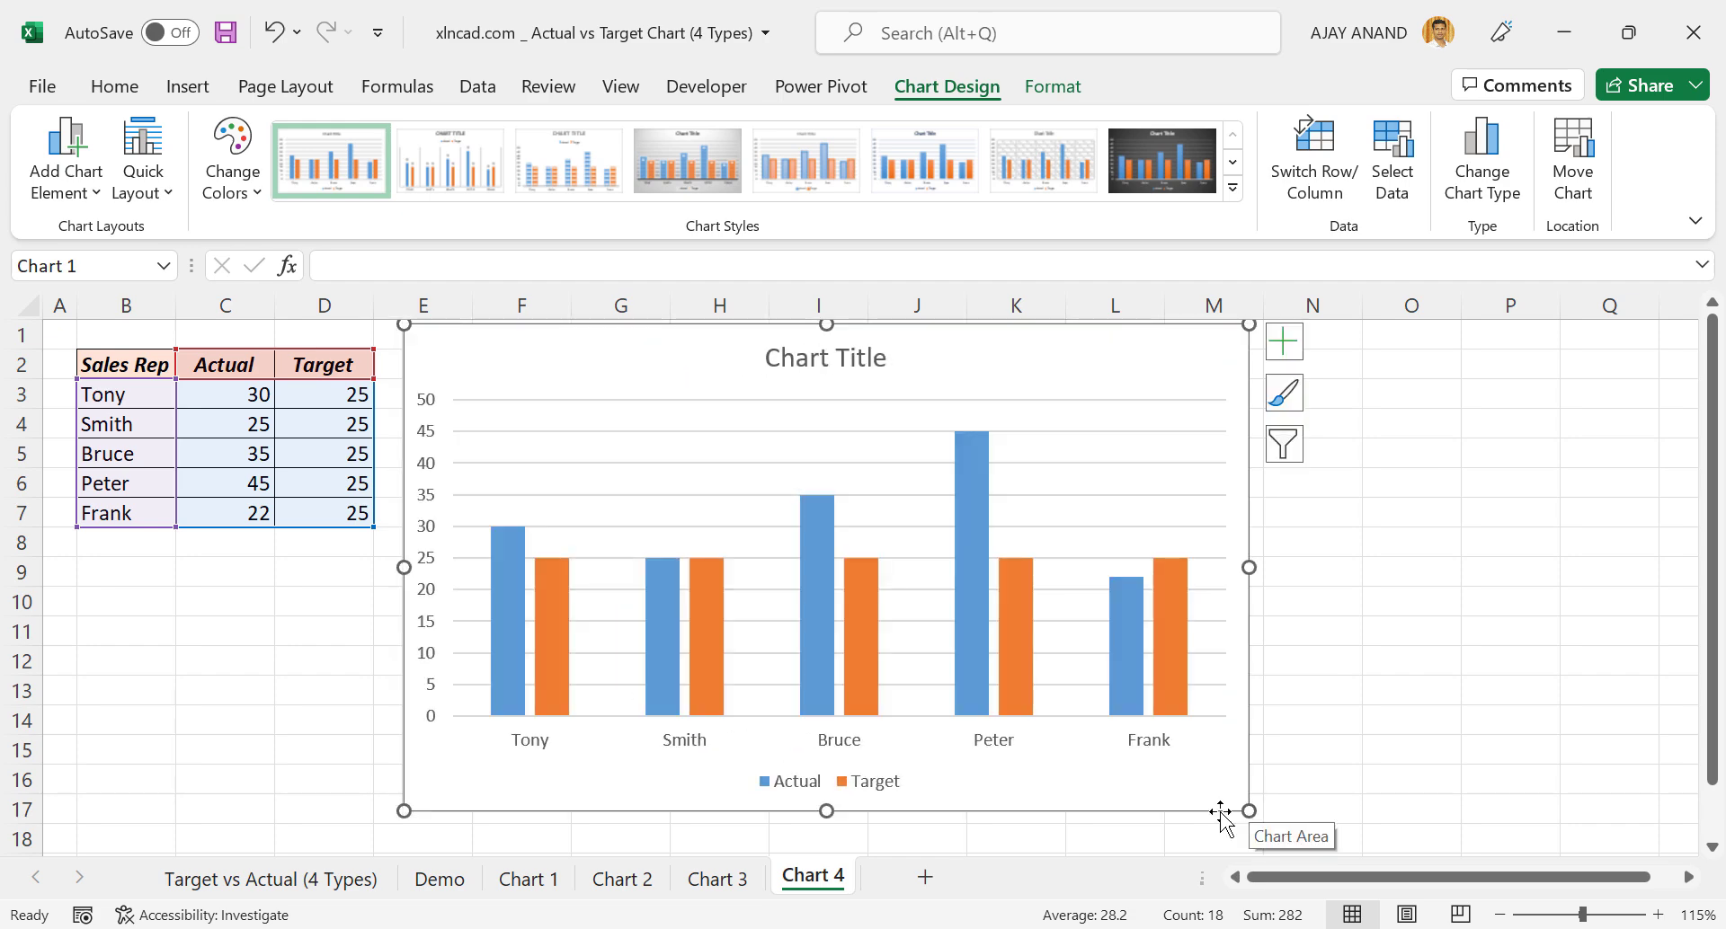
pyautogui.click(611, 462)
pyautogui.press('Delete')
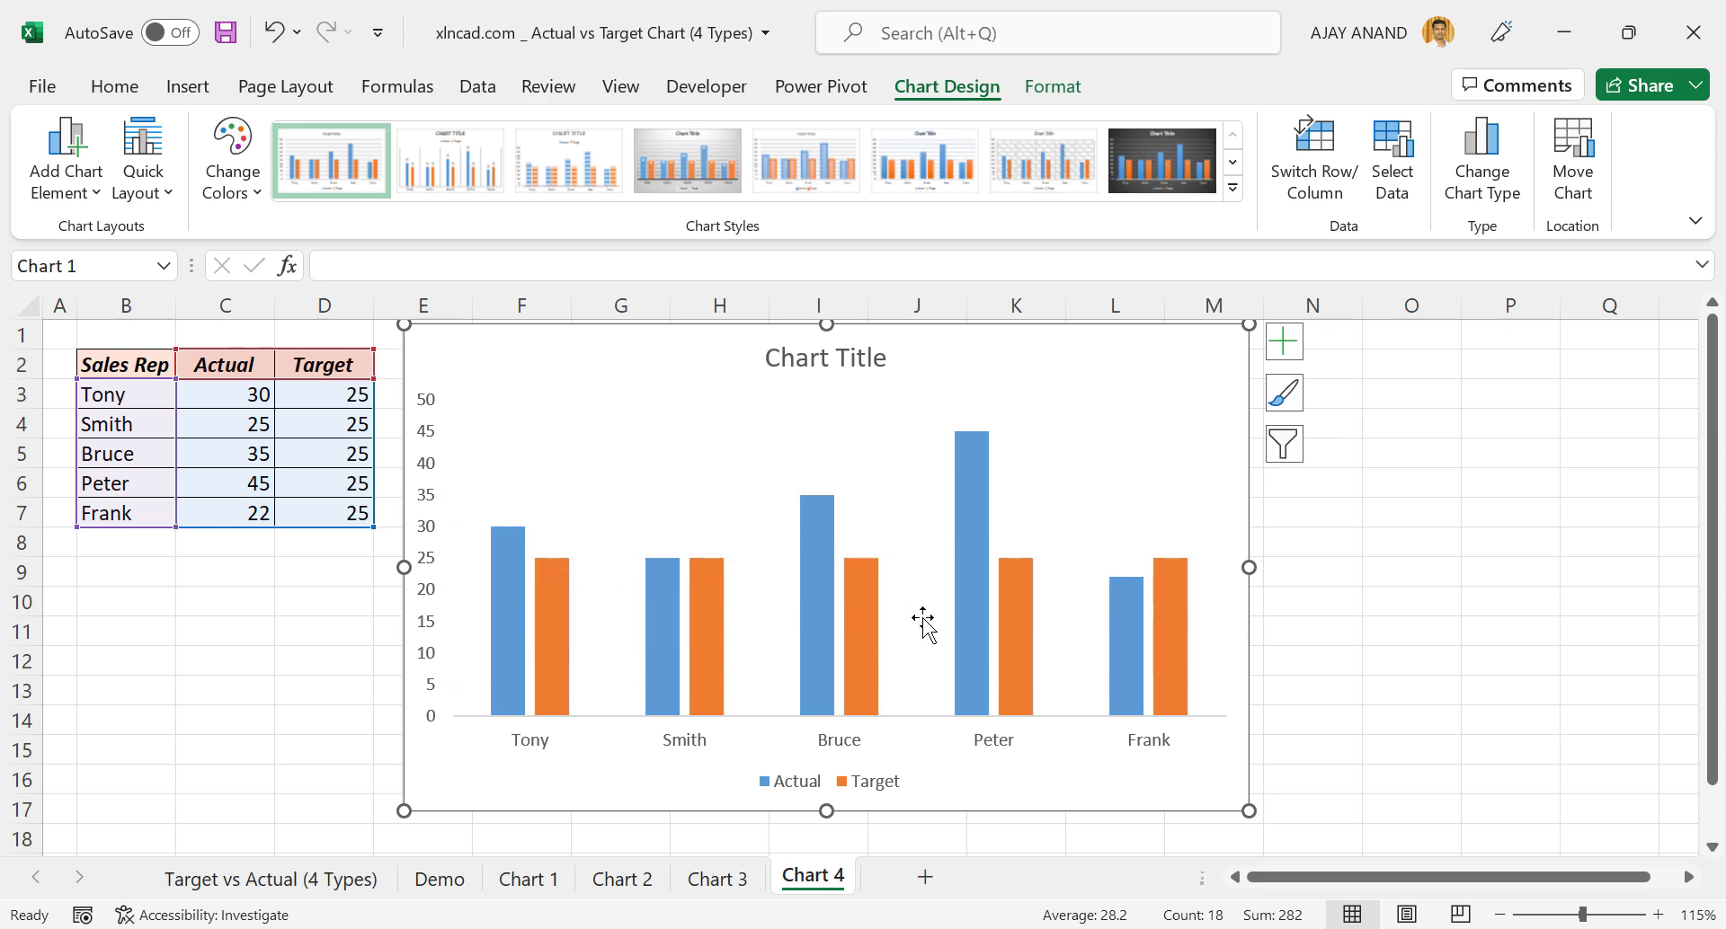
# Change the Target series' chart type to Line, keeping Actual as Clustered Column
pyautogui.click(855, 597)
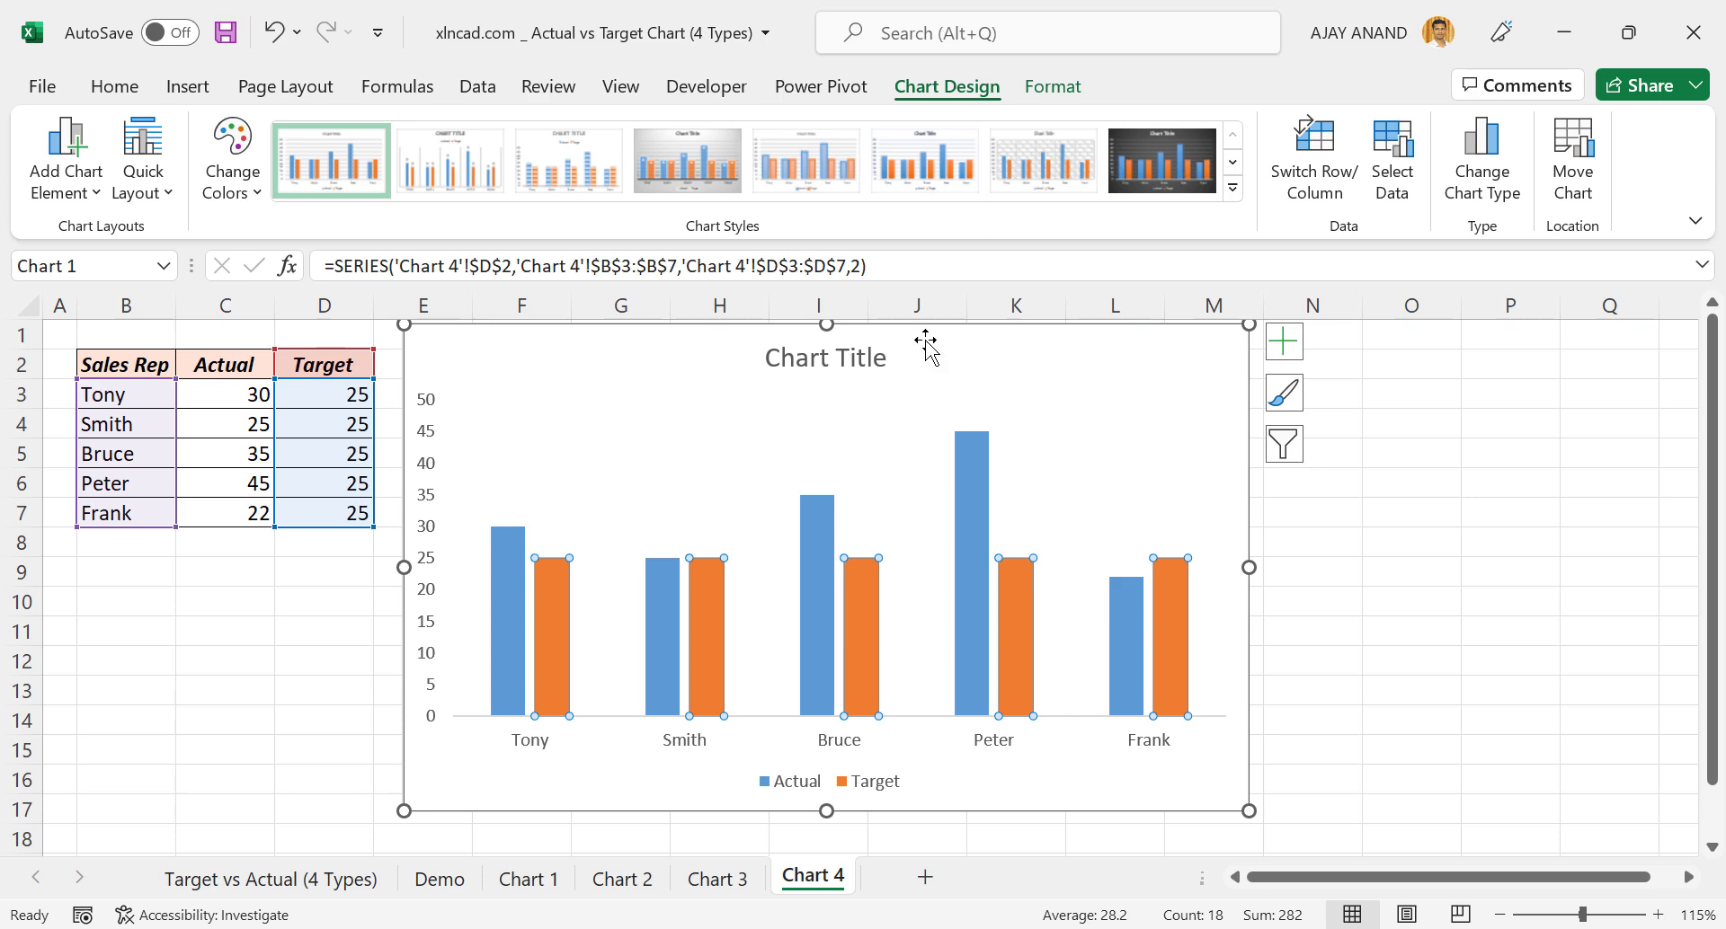
pyautogui.click(1478, 199)
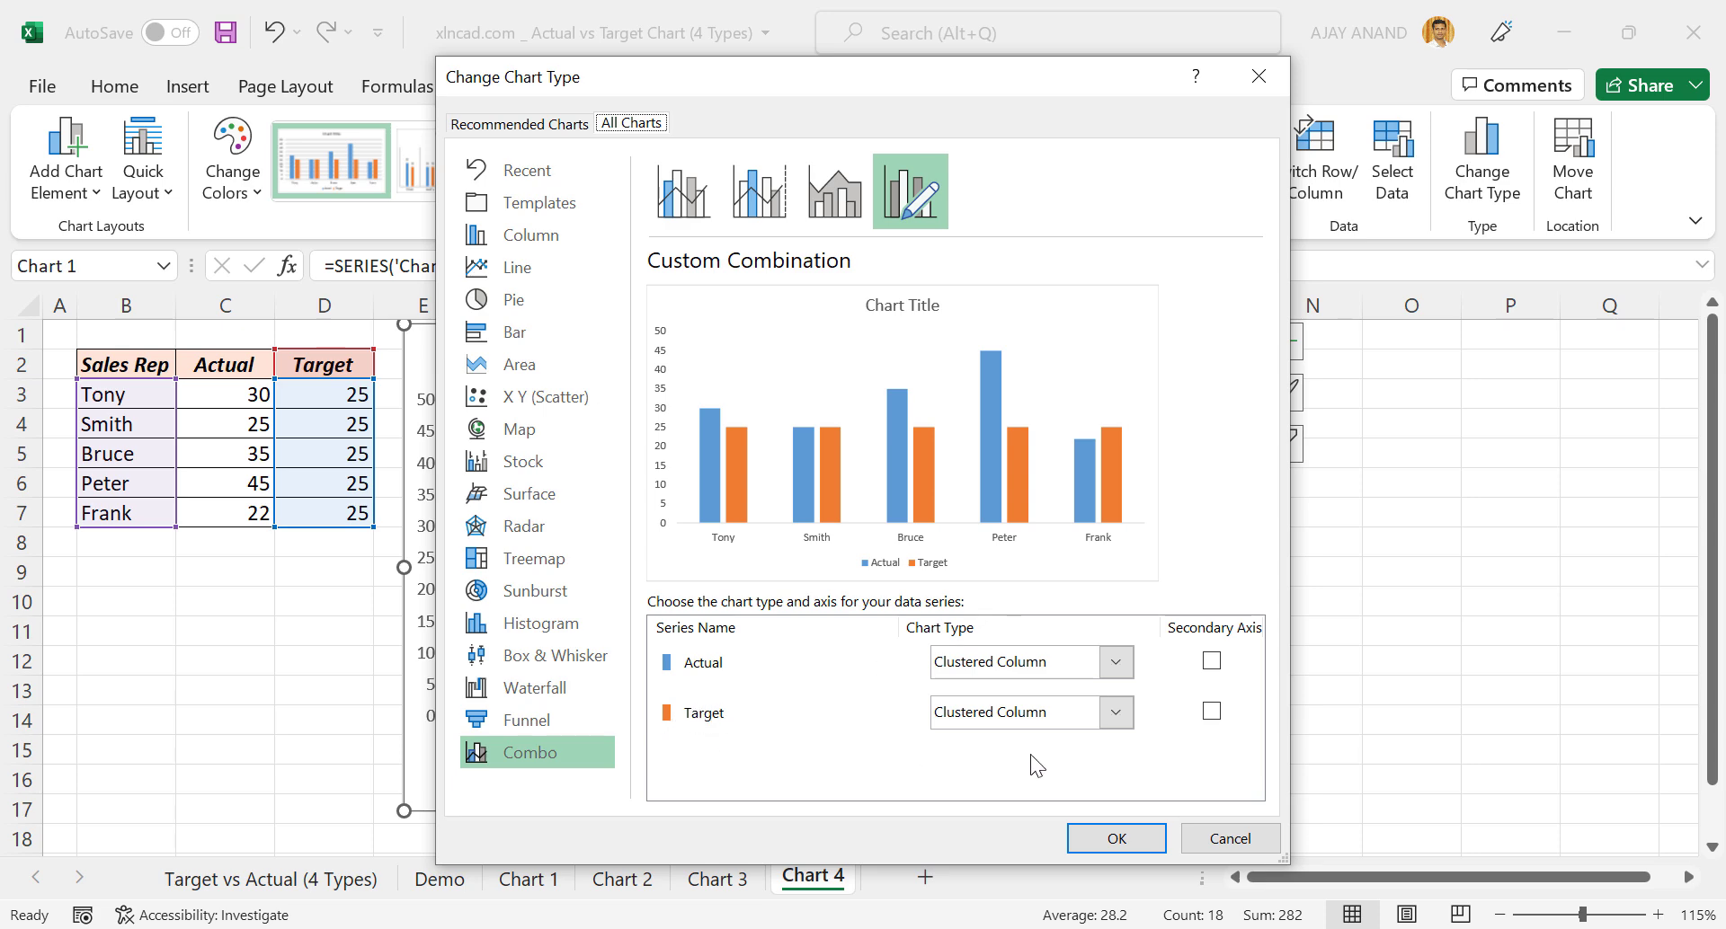
pyautogui.click(1114, 710)
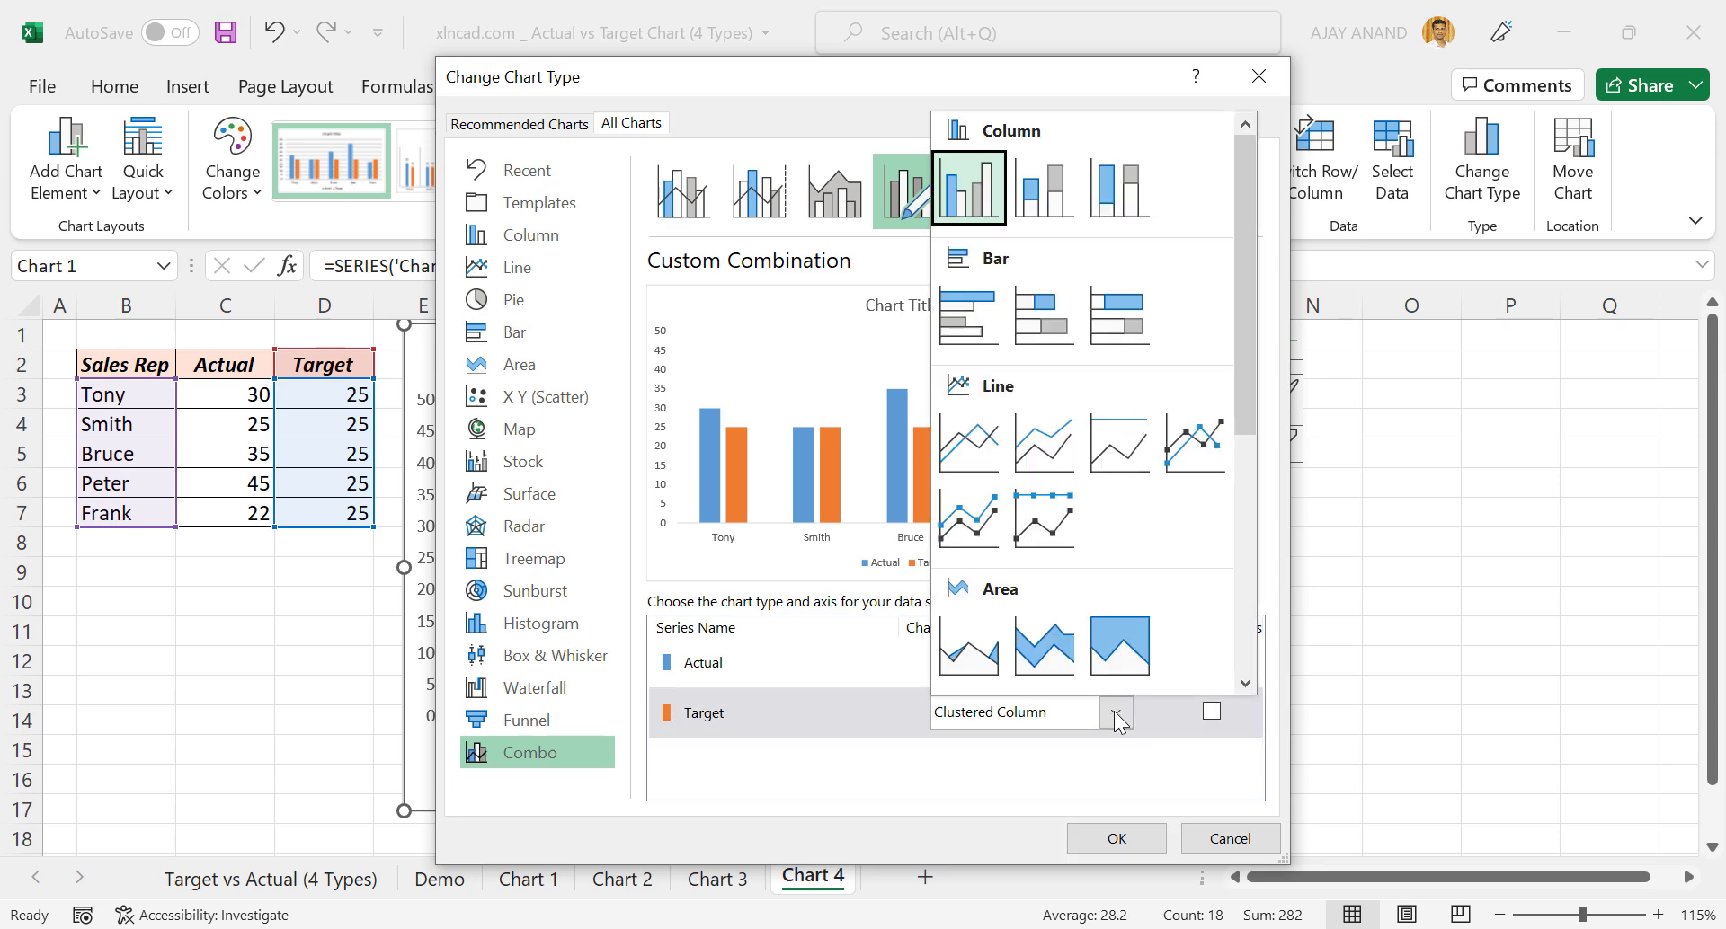
pyautogui.click(978, 455)
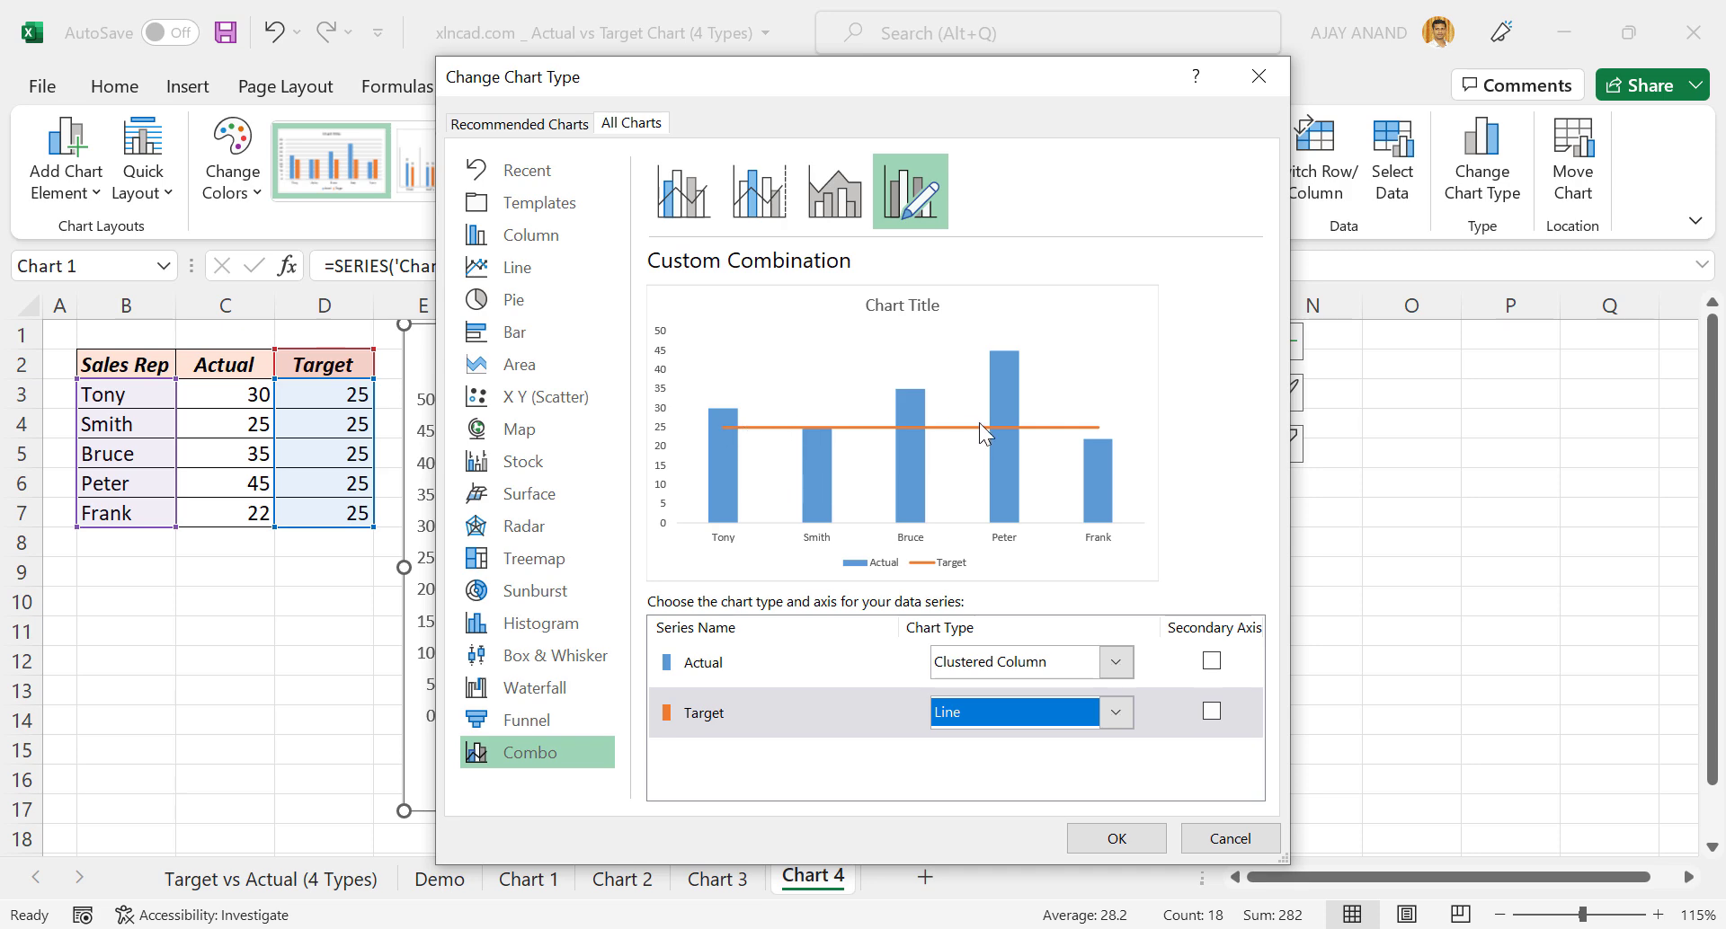
pyautogui.click(1111, 839)
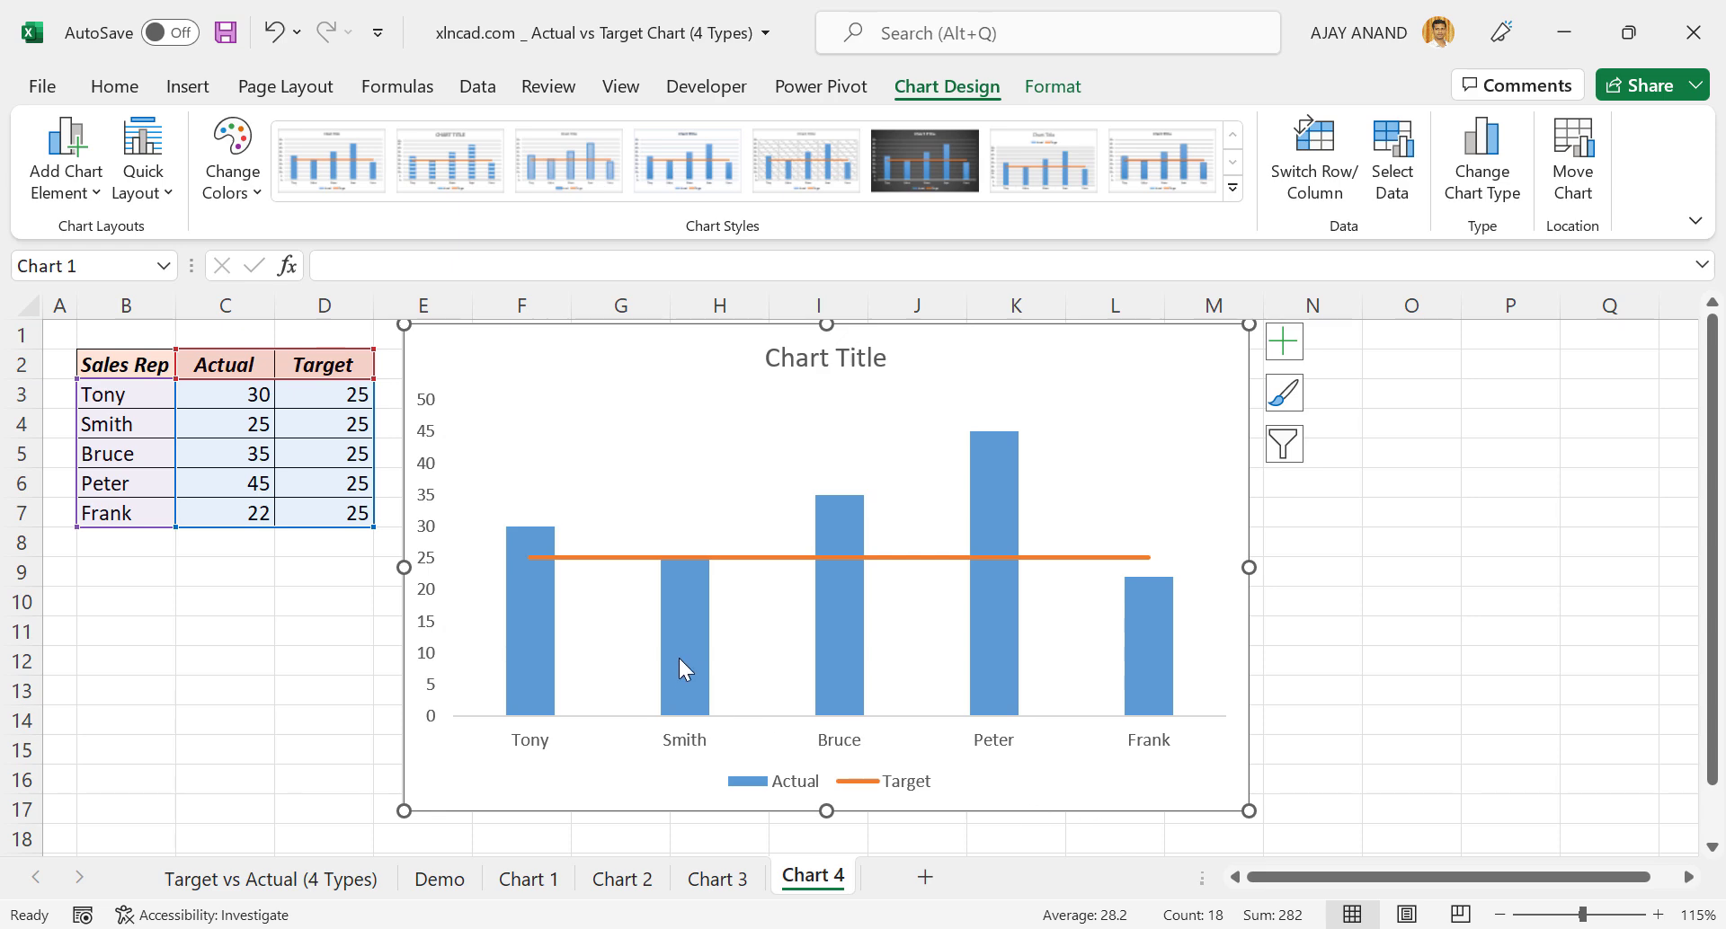
# Format the Target series' line as a solid line in red
pyautogui.rightClick(905, 558)
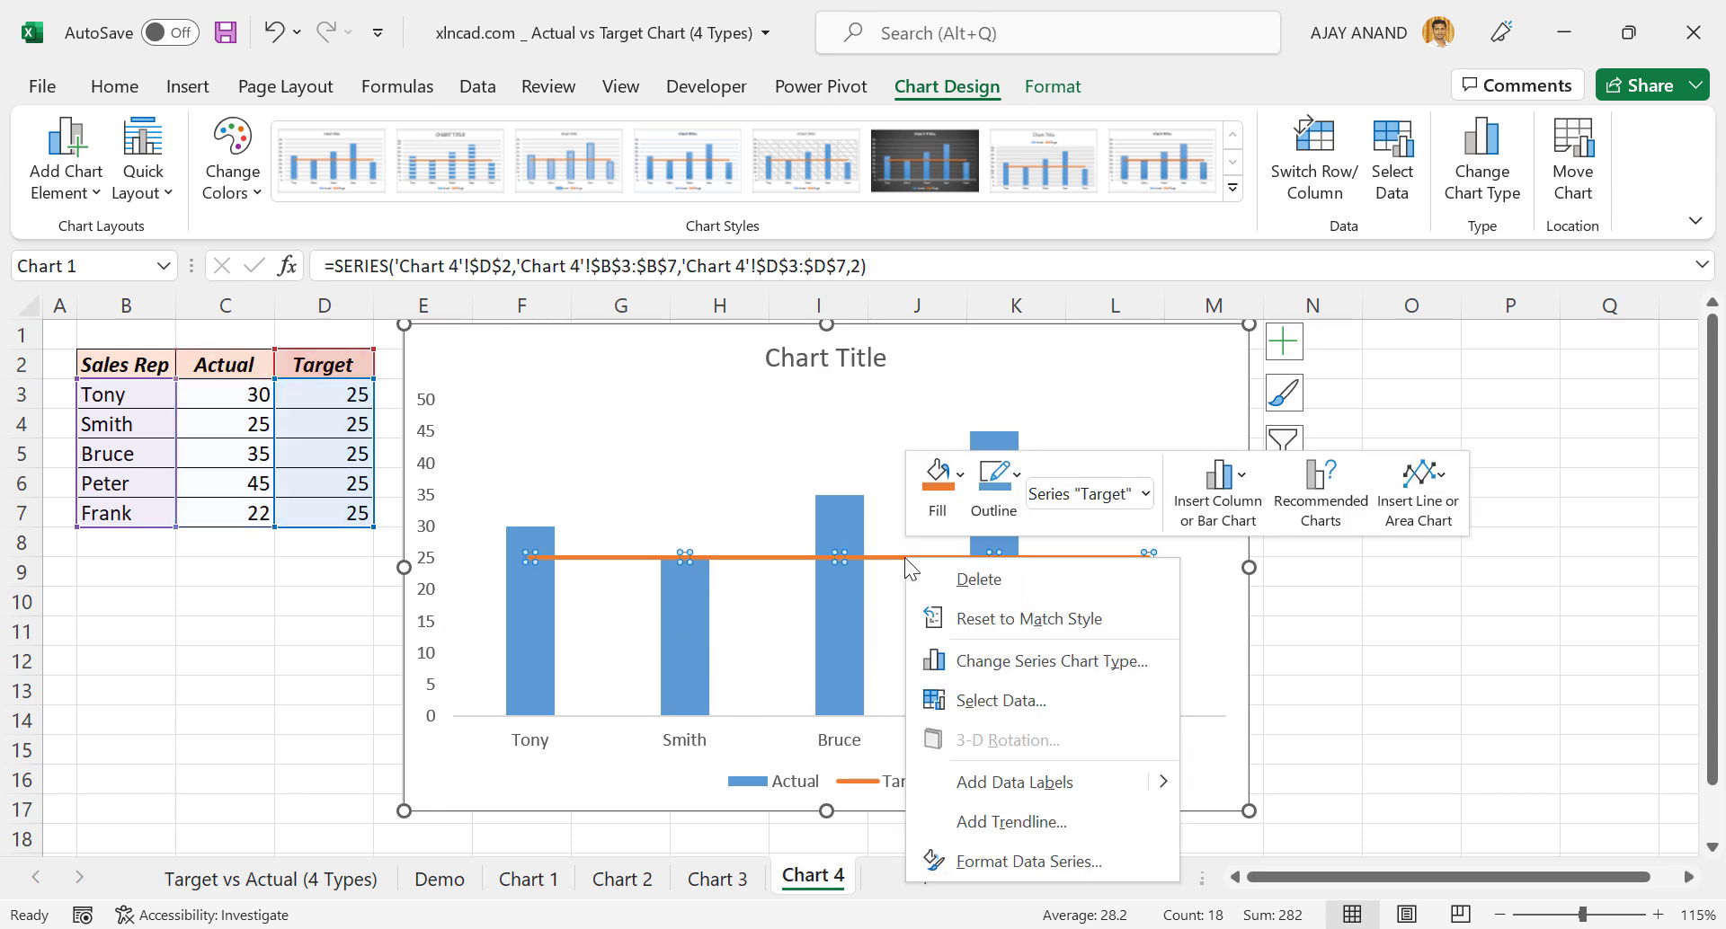
pyautogui.click(1015, 858)
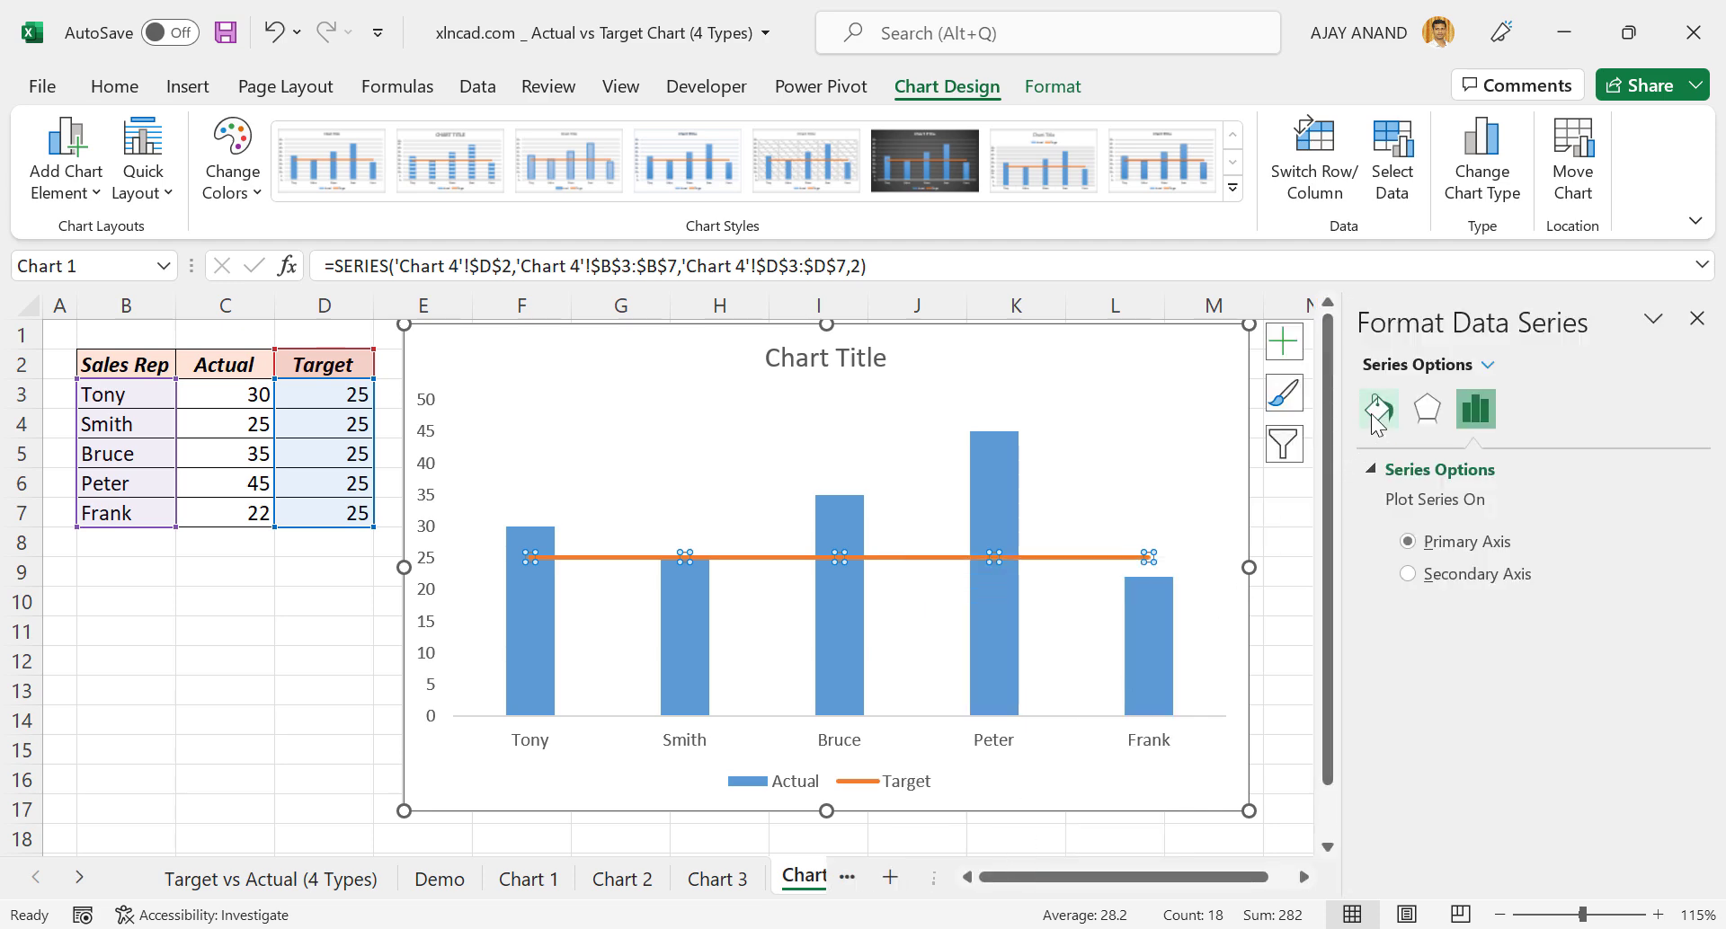
pyautogui.click(1375, 416)
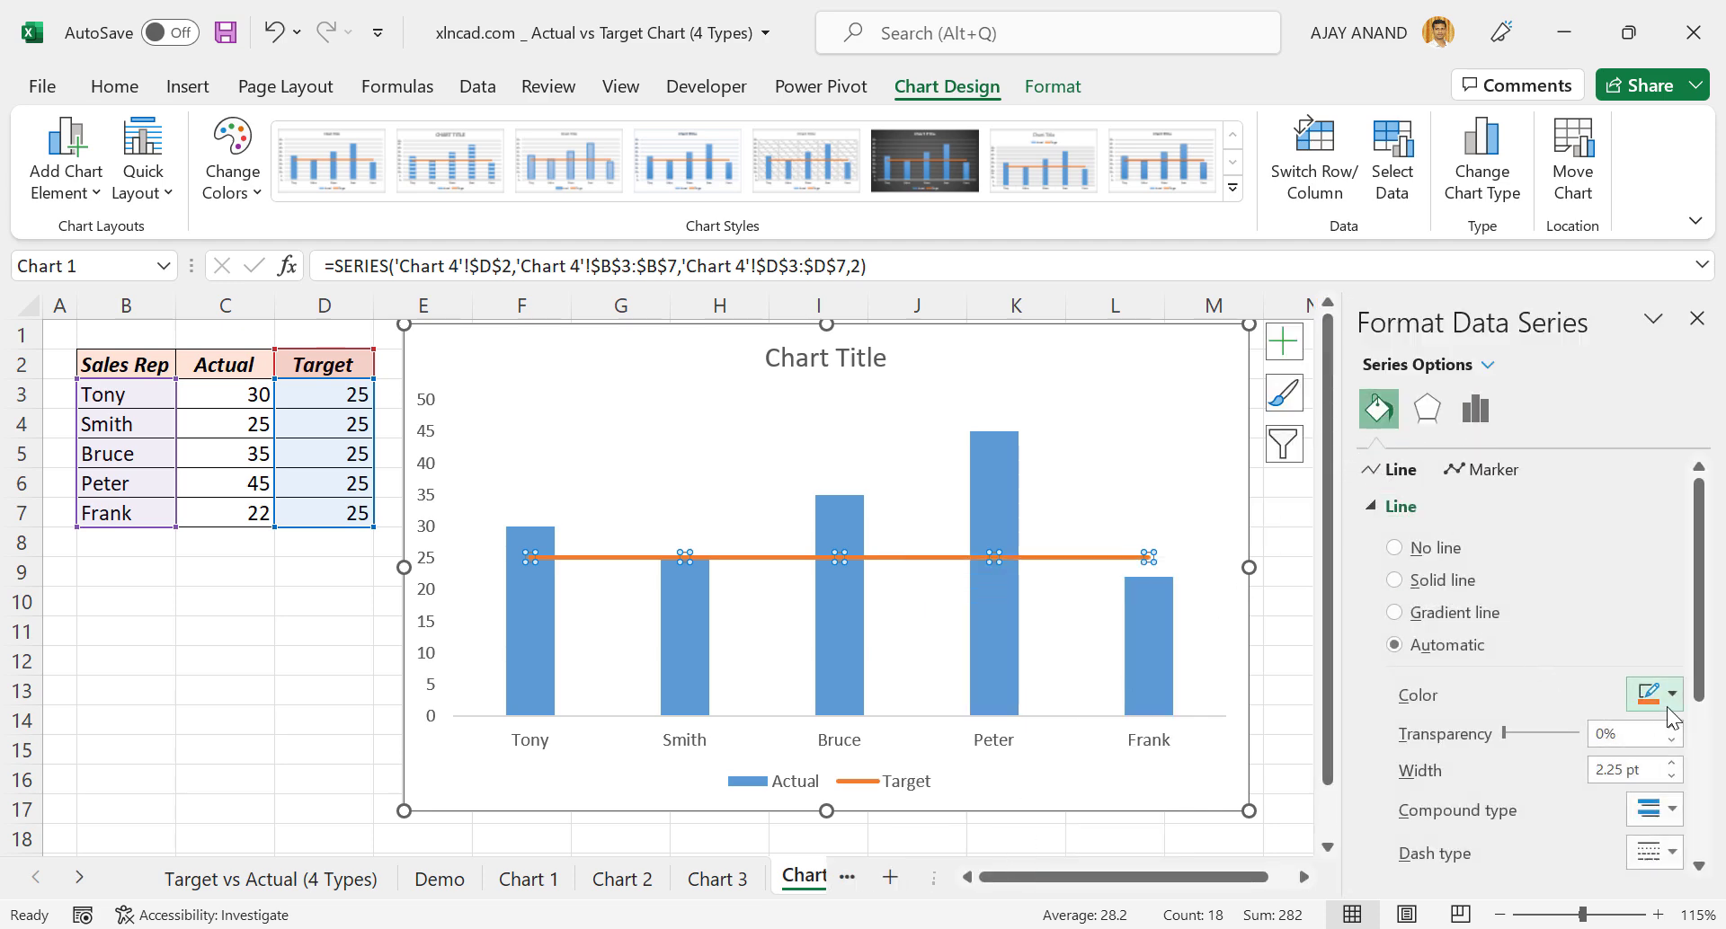
pyautogui.click(1673, 703)
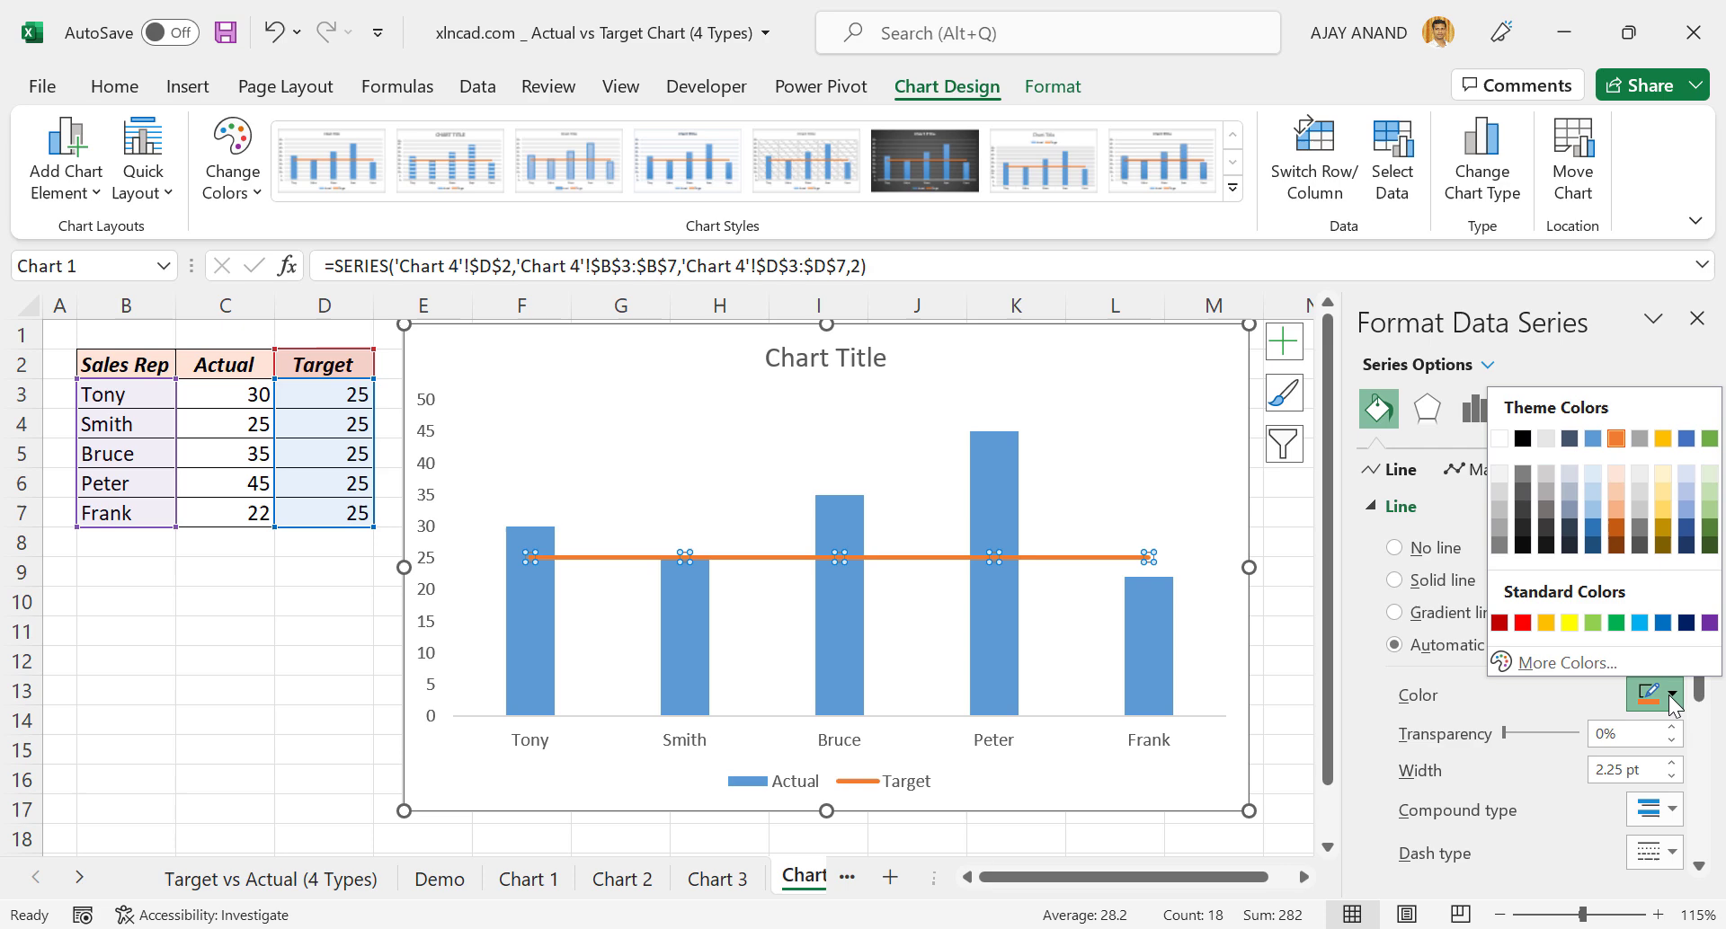
pyautogui.click(1523, 629)
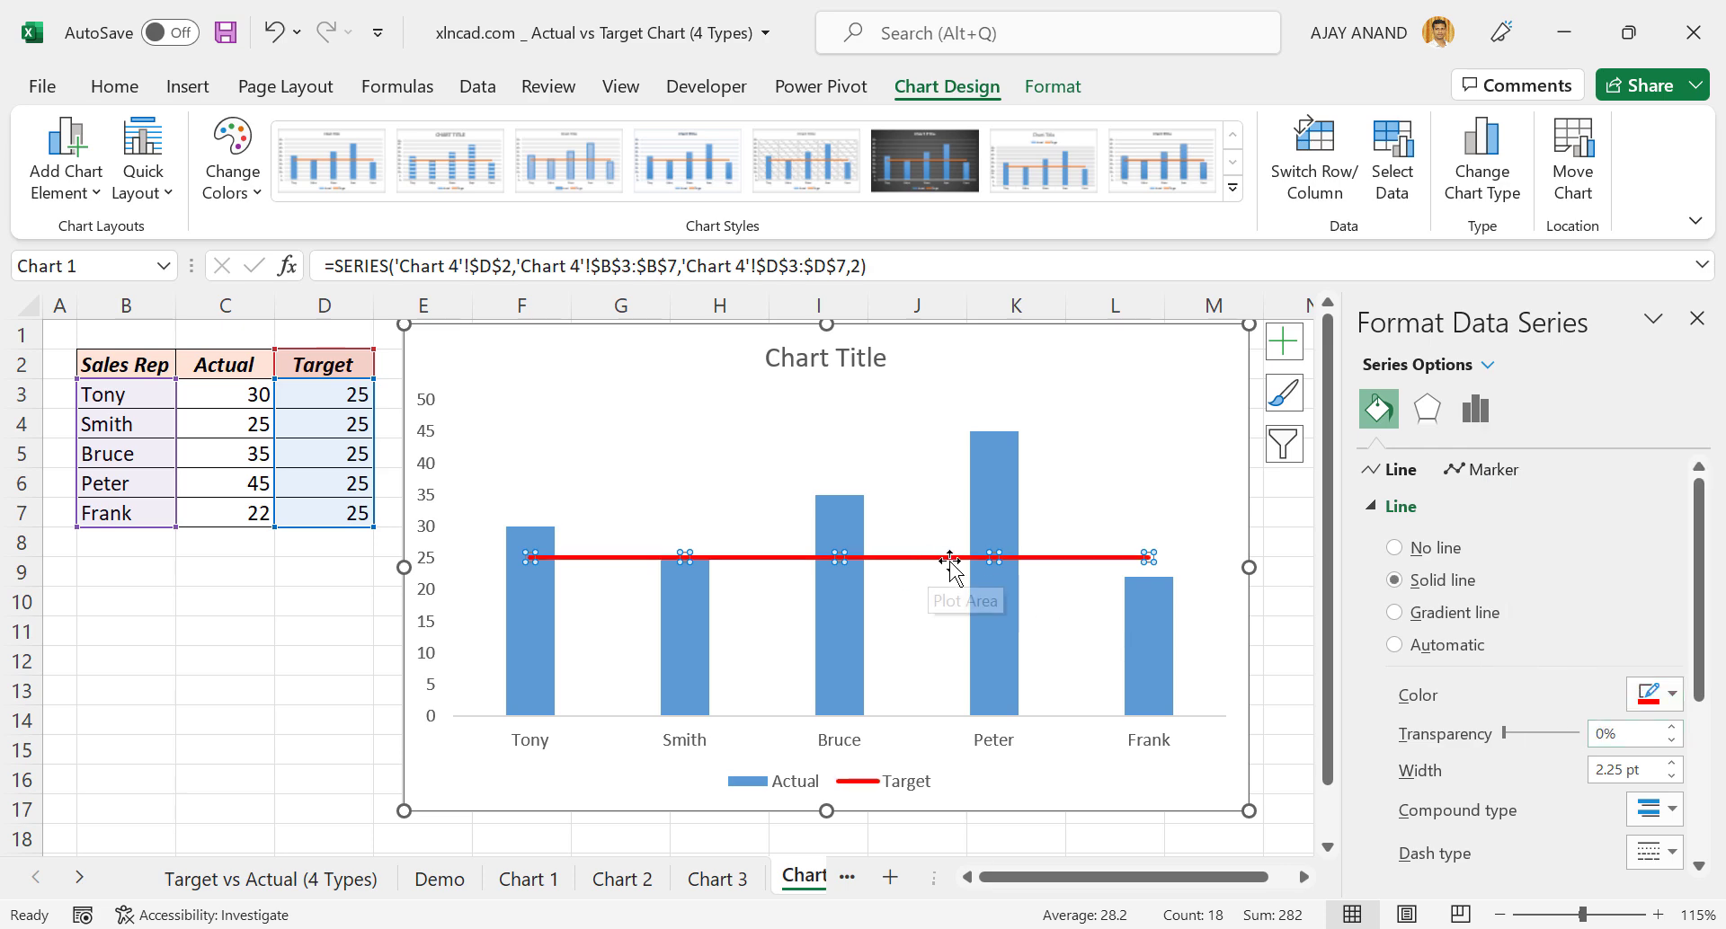
# Apply a dash-dot dash type to the Target series' line
pyautogui.scroll(-1, 1558, 701)
pyautogui.click(1670, 790)
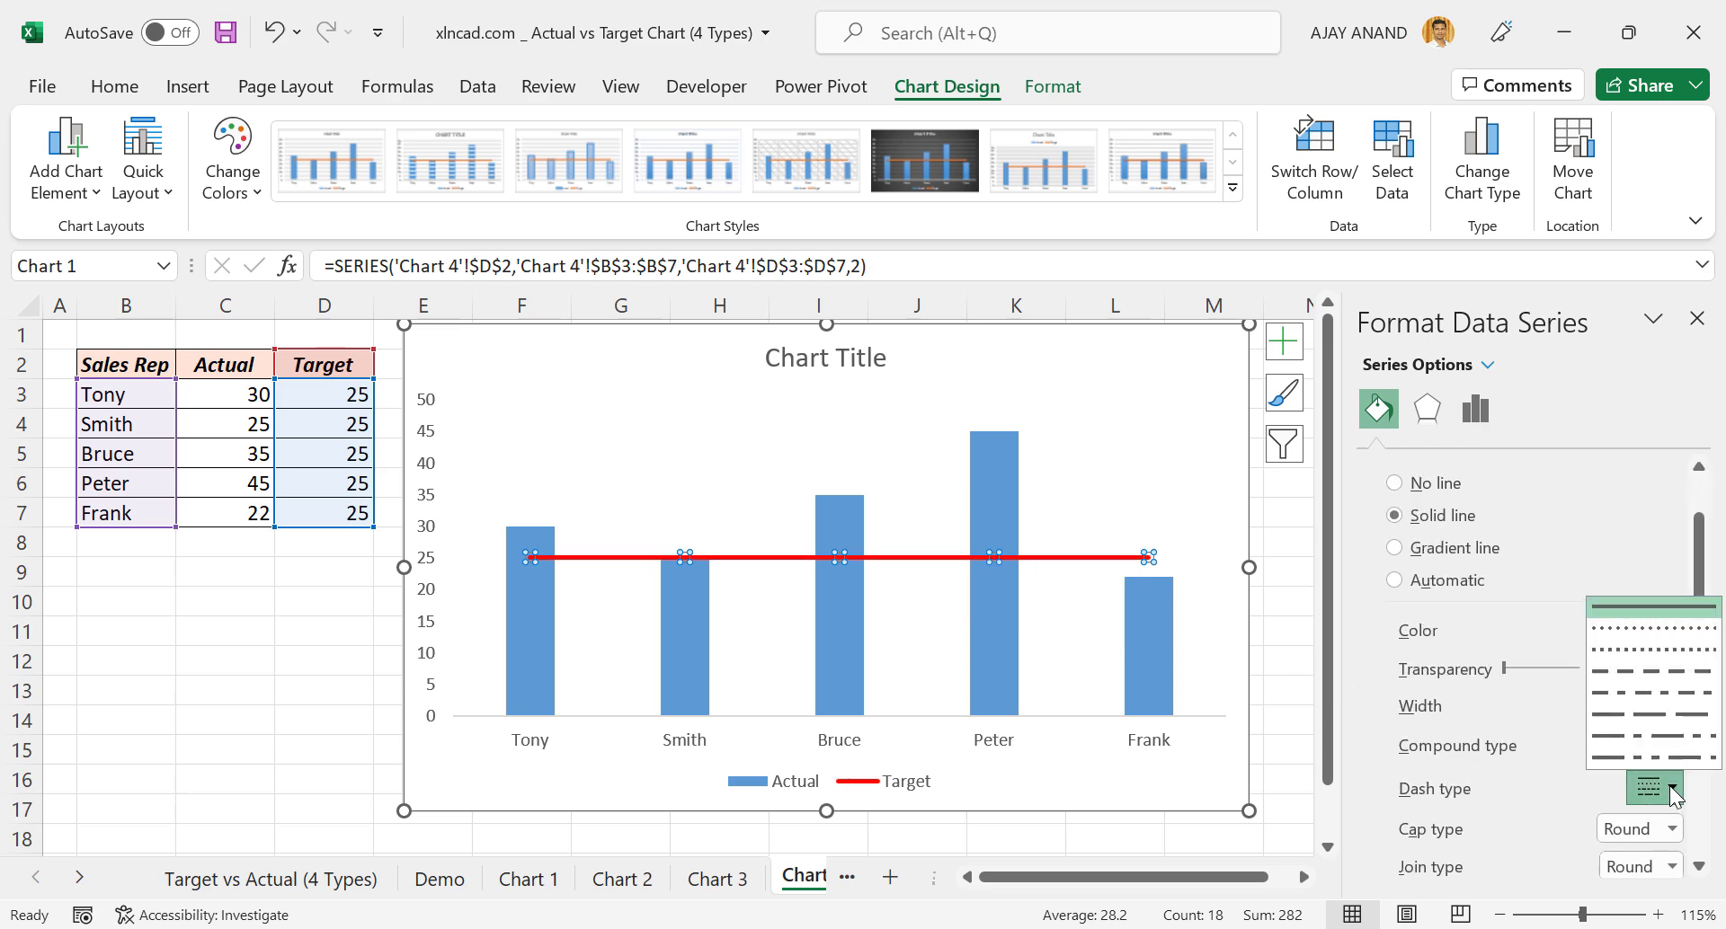
pyautogui.click(1620, 692)
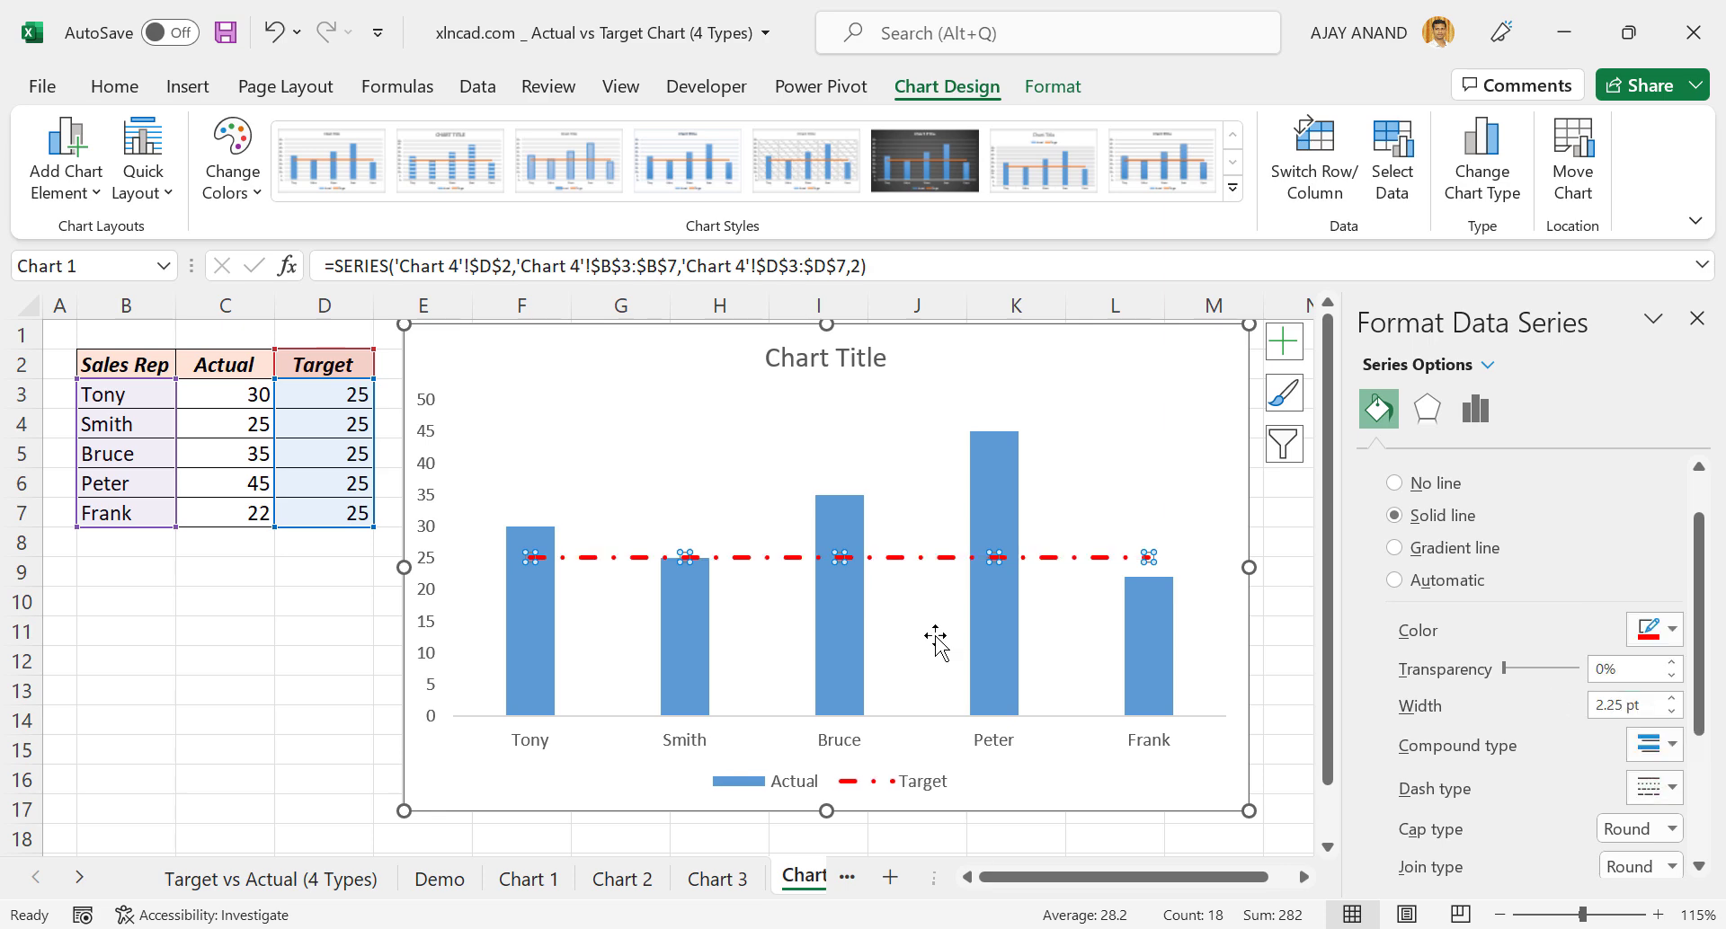
pyautogui.click(243, 691)
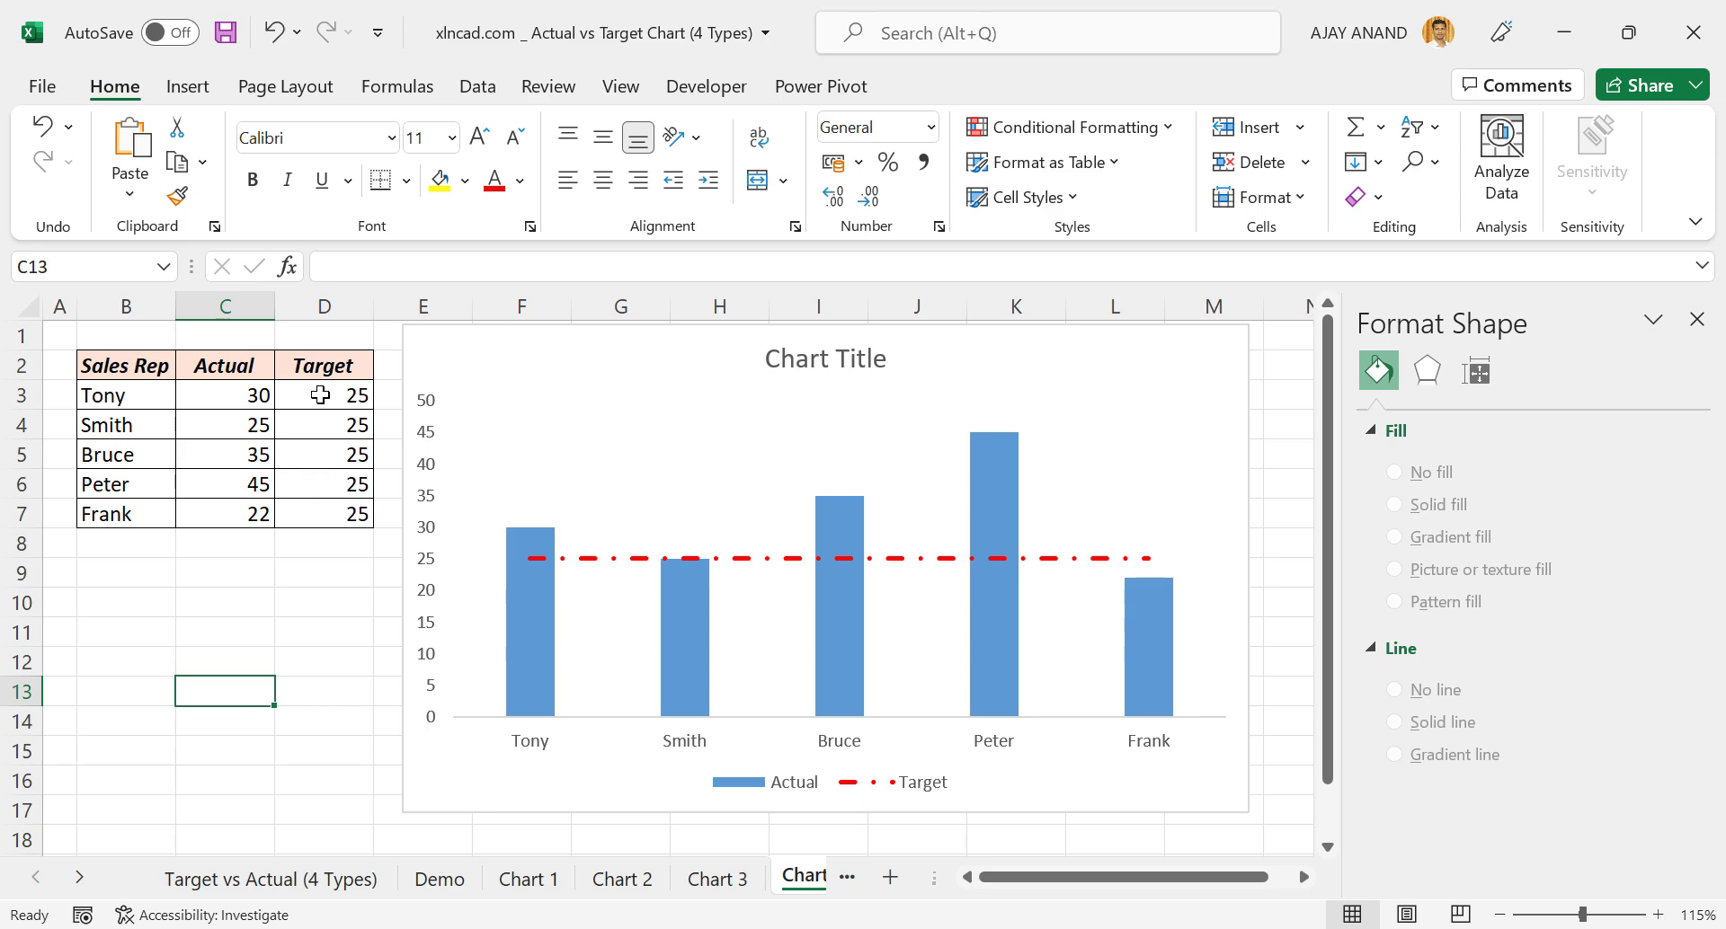
# Fill all Target values in D3:D7 with 35 at once
pyautogui.moveTo(320, 395); pyautogui.dragTo(327, 512)
pyautogui.write('3')
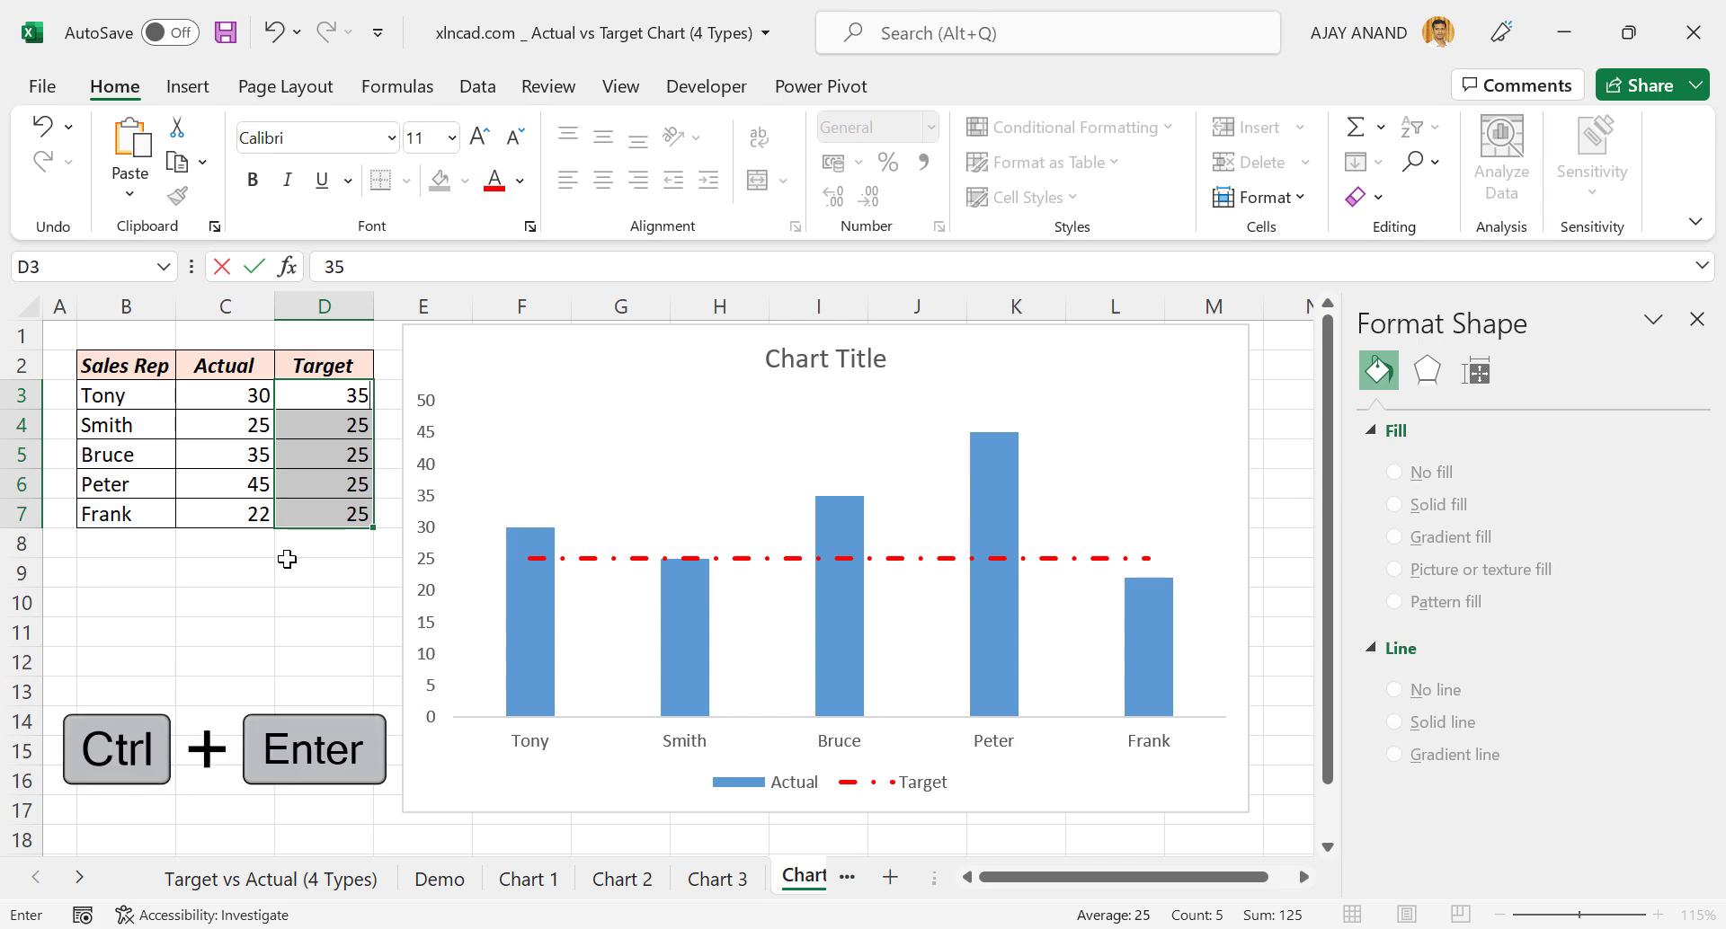
pyautogui.hotkey('ctrl', 'Return')
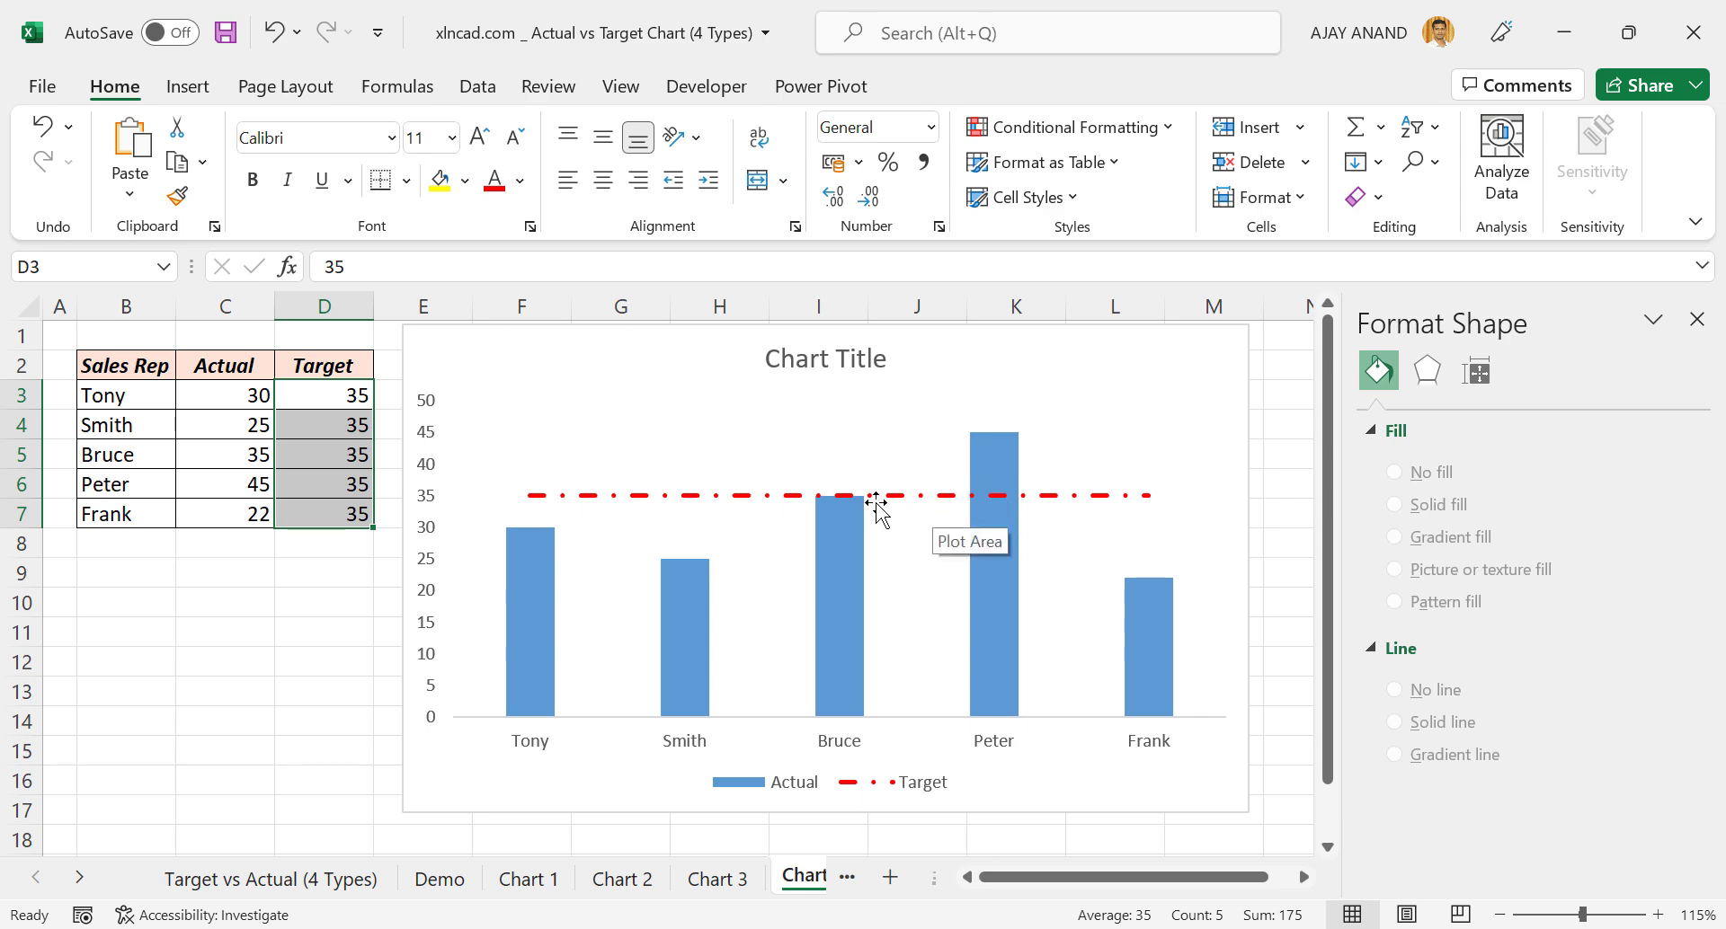
pyautogui.click(263, 662)
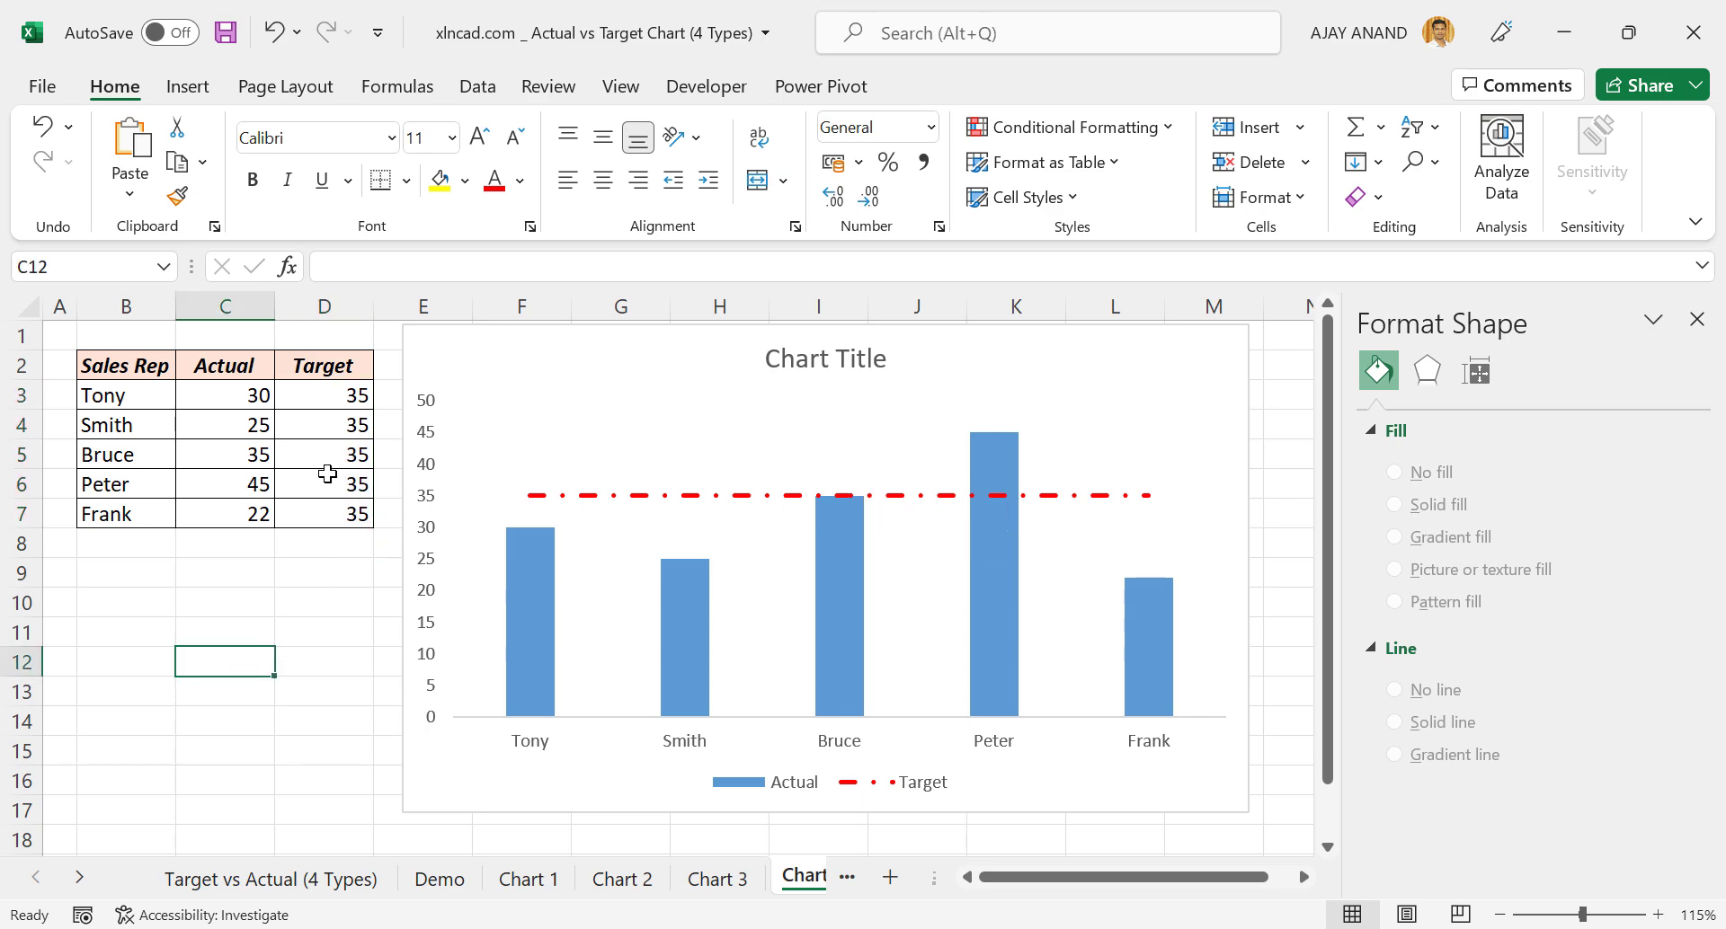
# Fill all Target values in D3:D7 with 23 at once and close the formatting pane
pyautogui.moveTo(334, 398); pyautogui.dragTo(329, 517)
pyautogui.write('23')
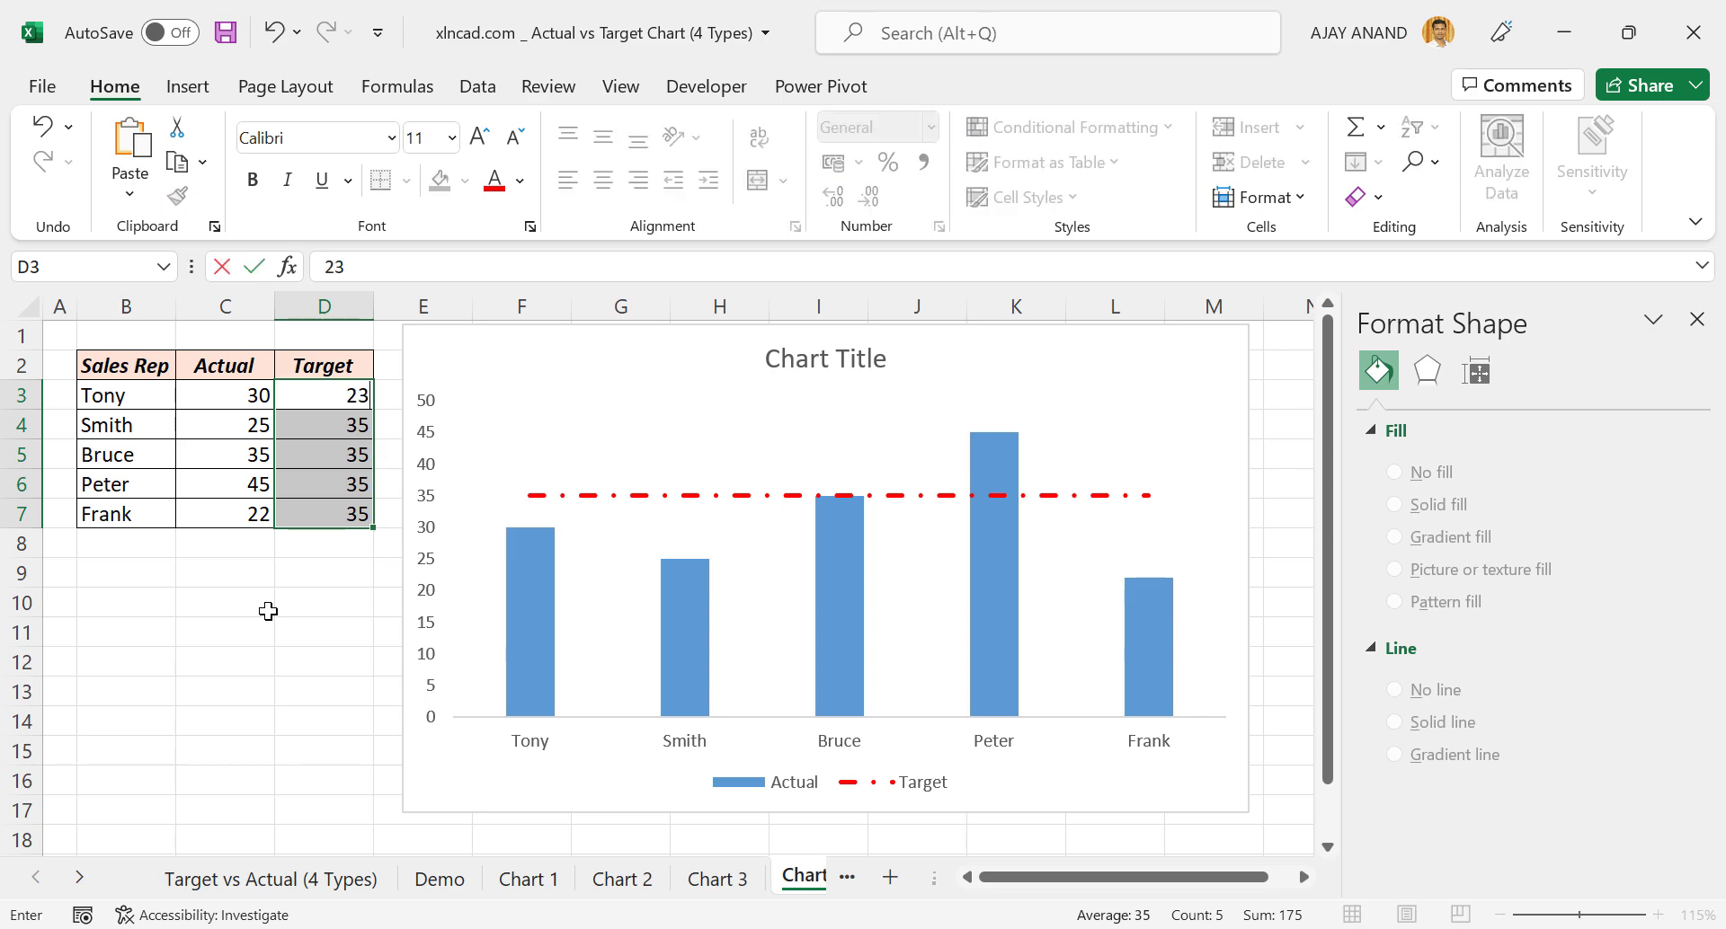
pyautogui.hotkey('ctrl', 'Return')
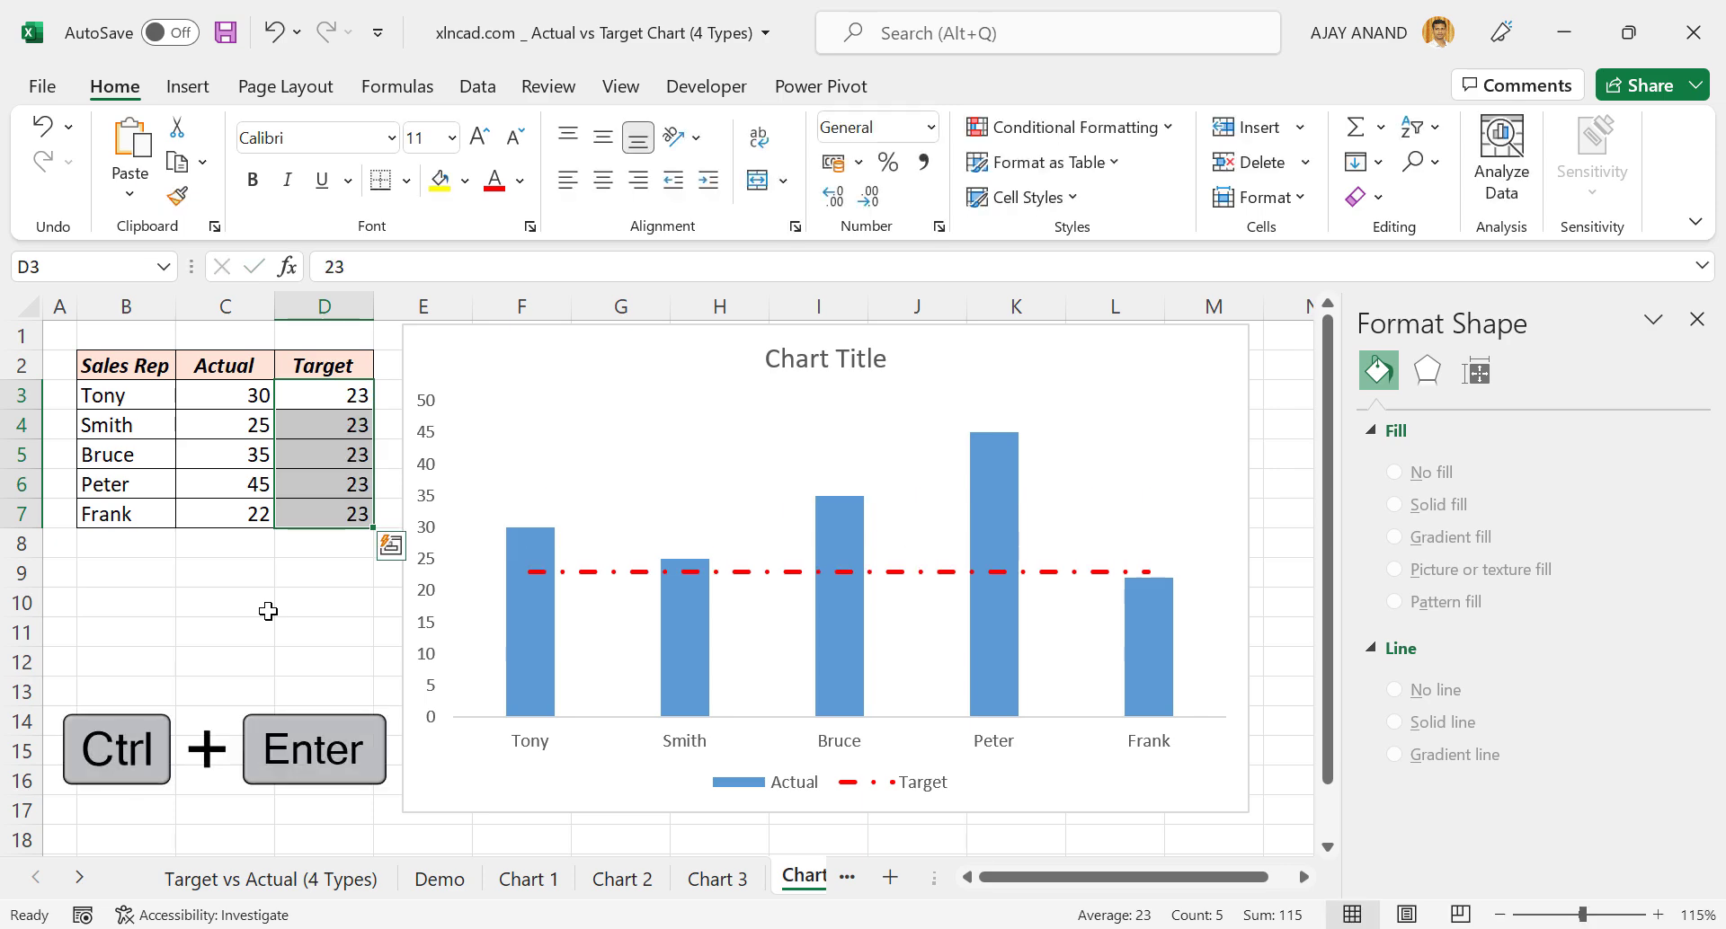
pyautogui.click(1697, 319)
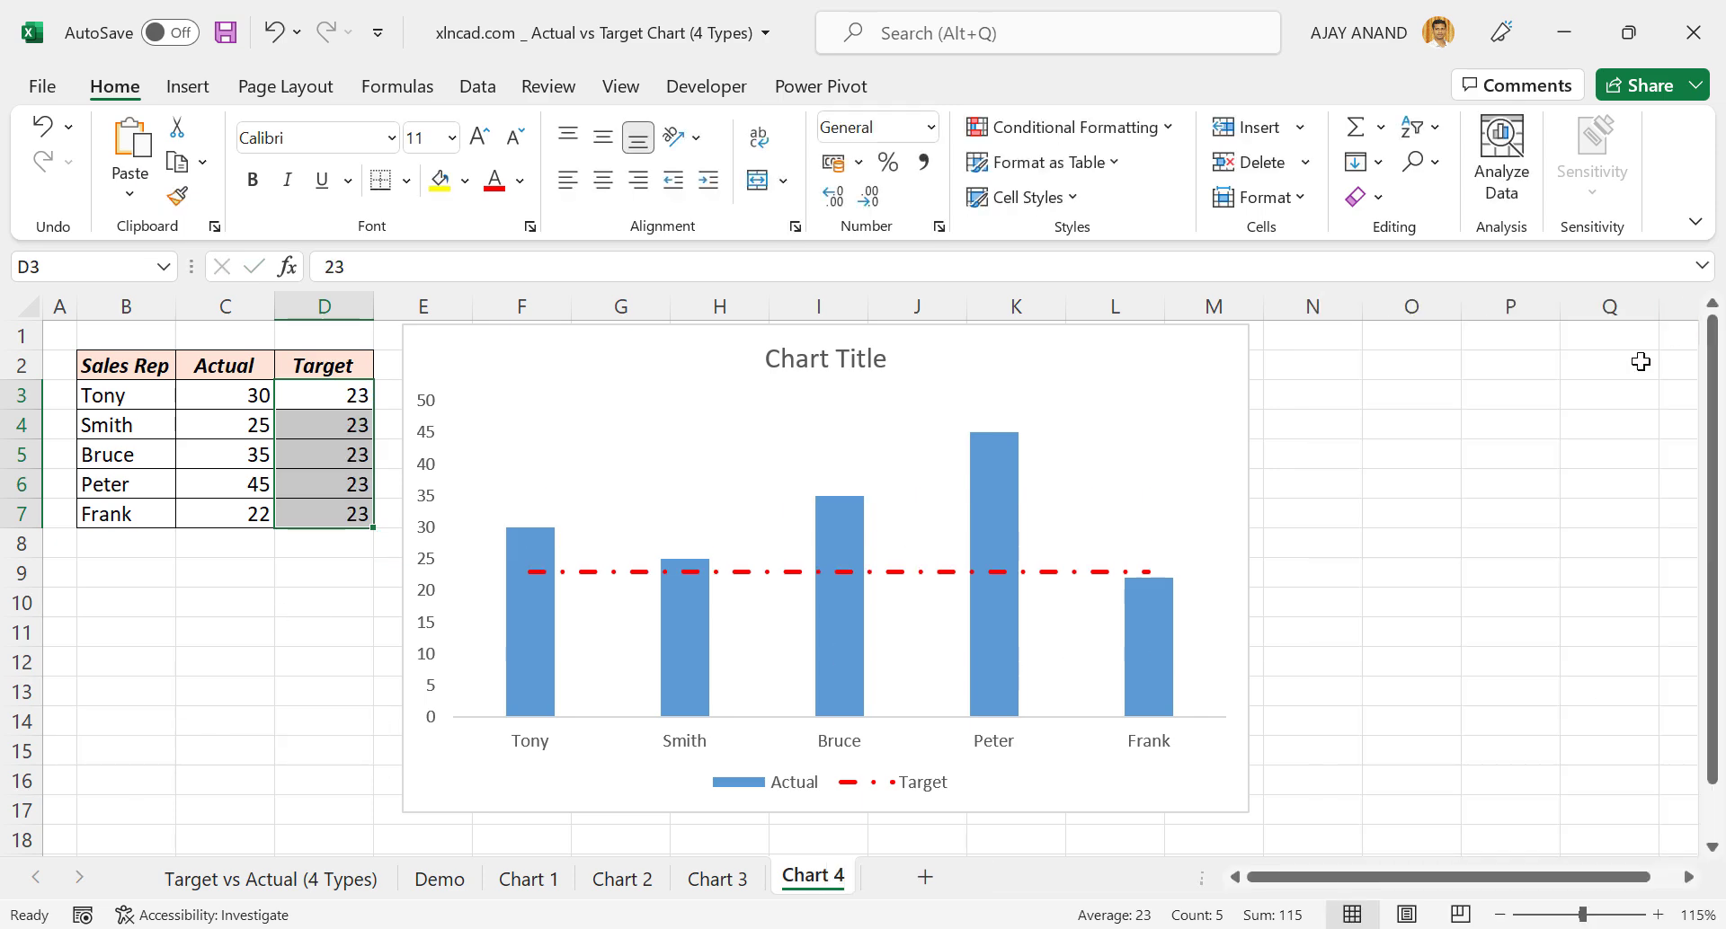
# Review the finished charts on the Chart 3, Chart 2 and Chart 1 sheets and return to the Target vs Actual (4 Types) sheet
pyautogui.click(716, 880)
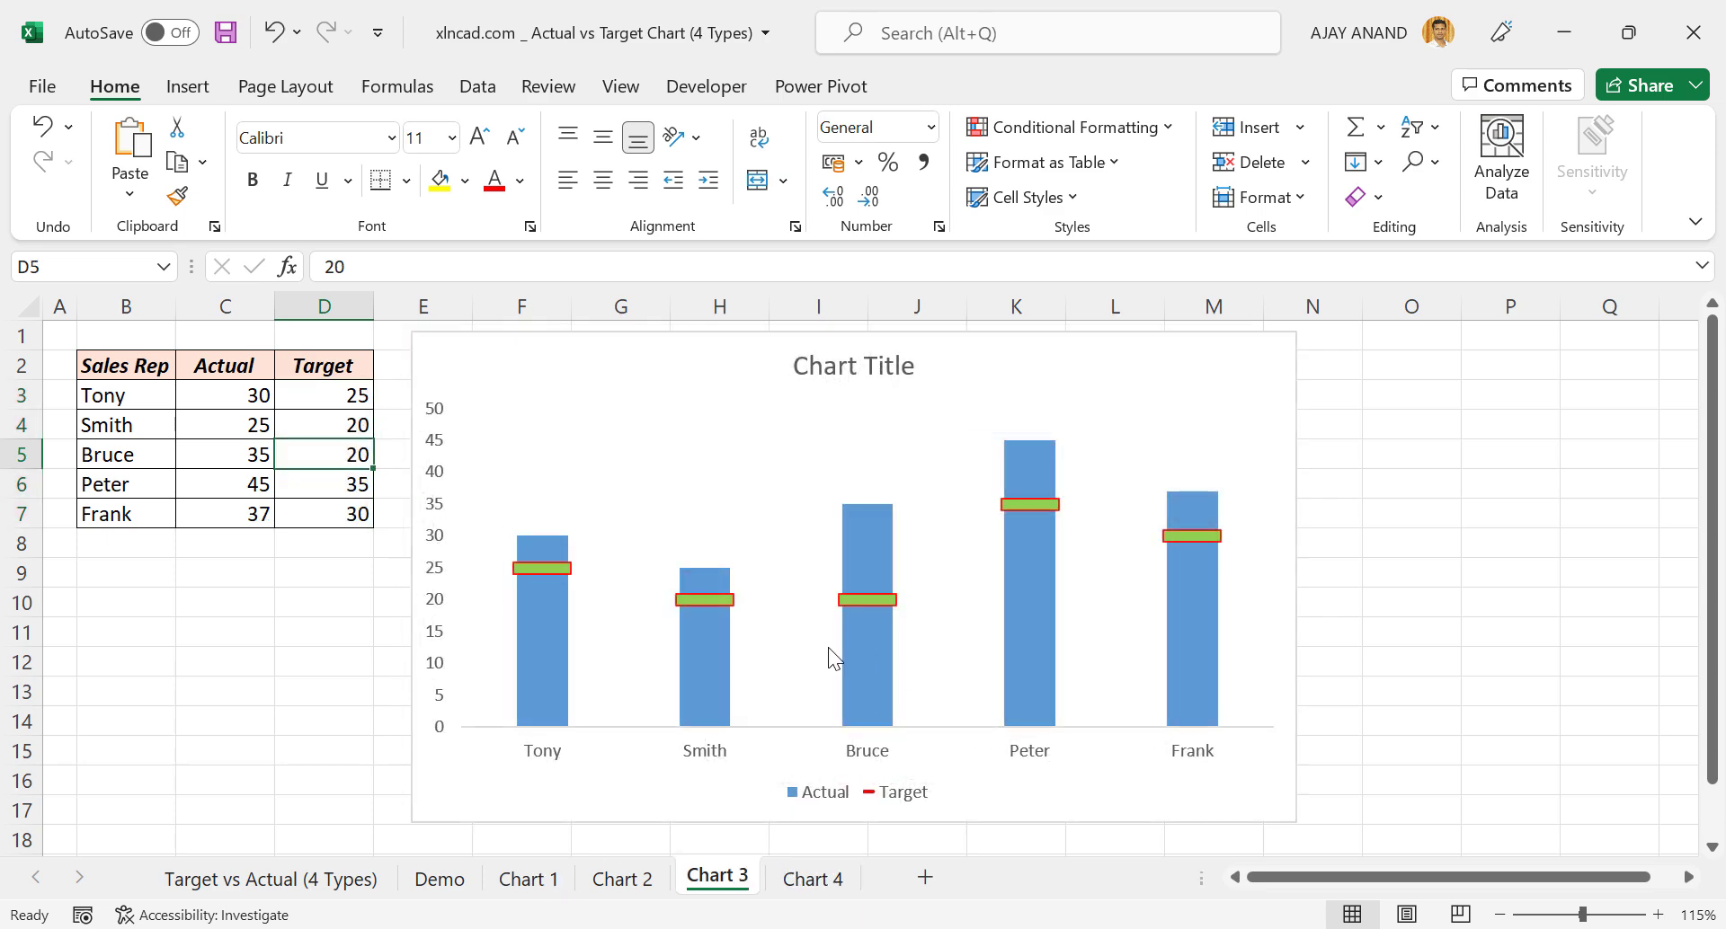
pyautogui.click(620, 880)
pyautogui.click(551, 886)
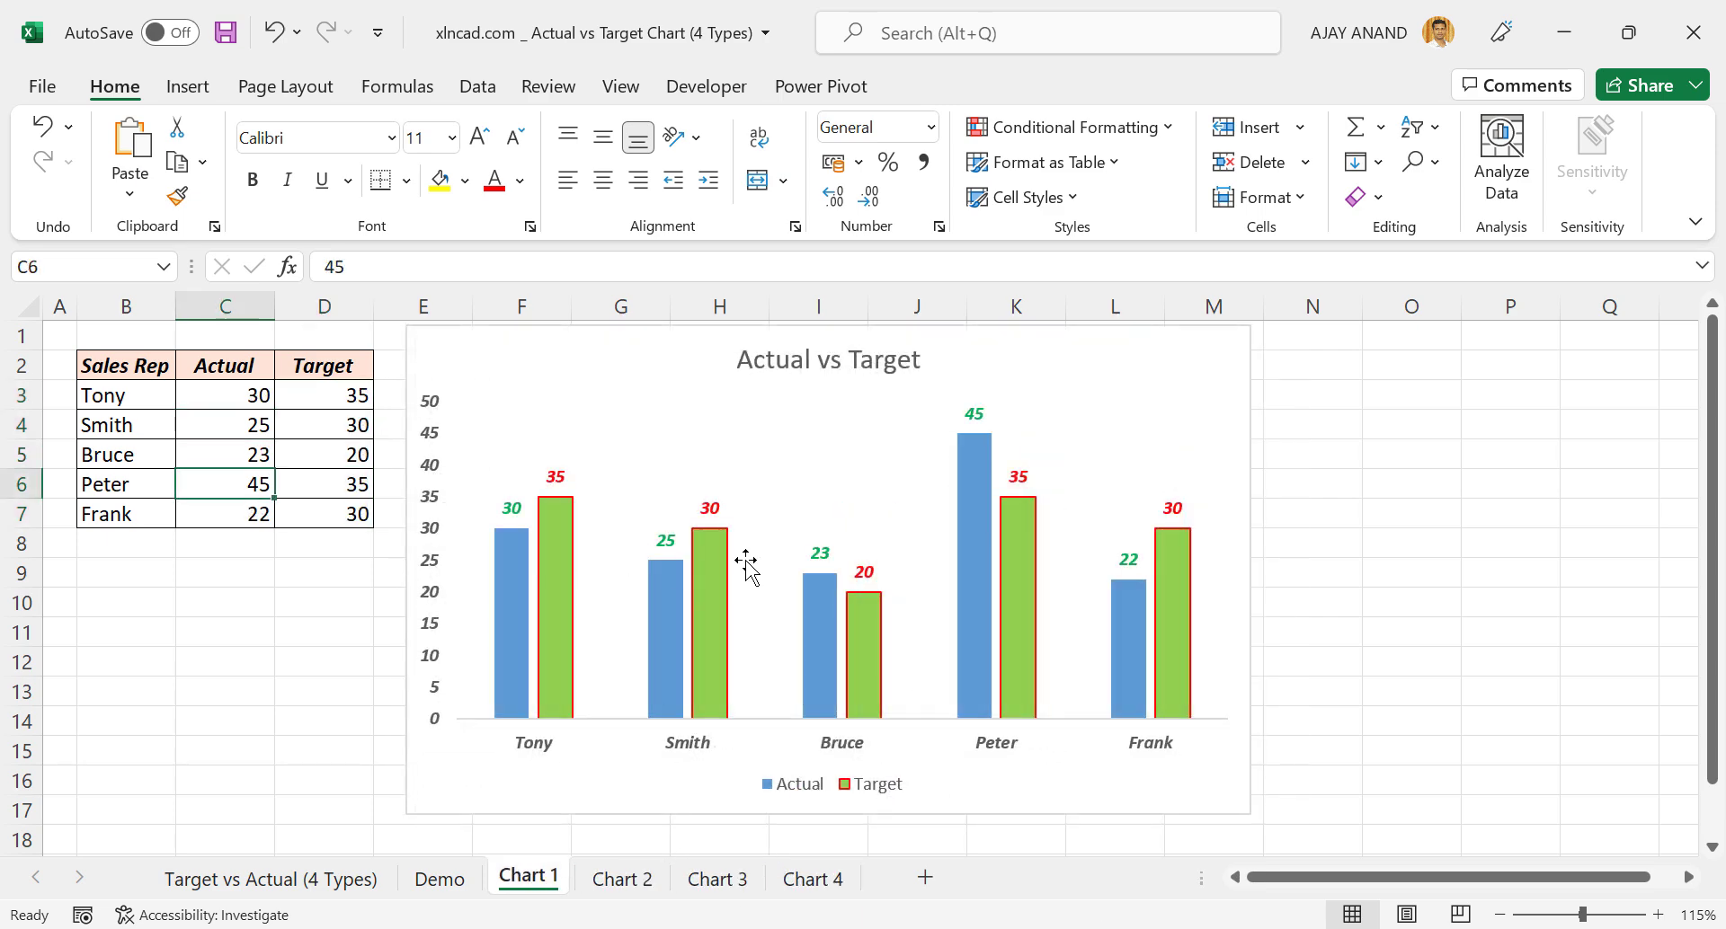
pyautogui.click(309, 884)
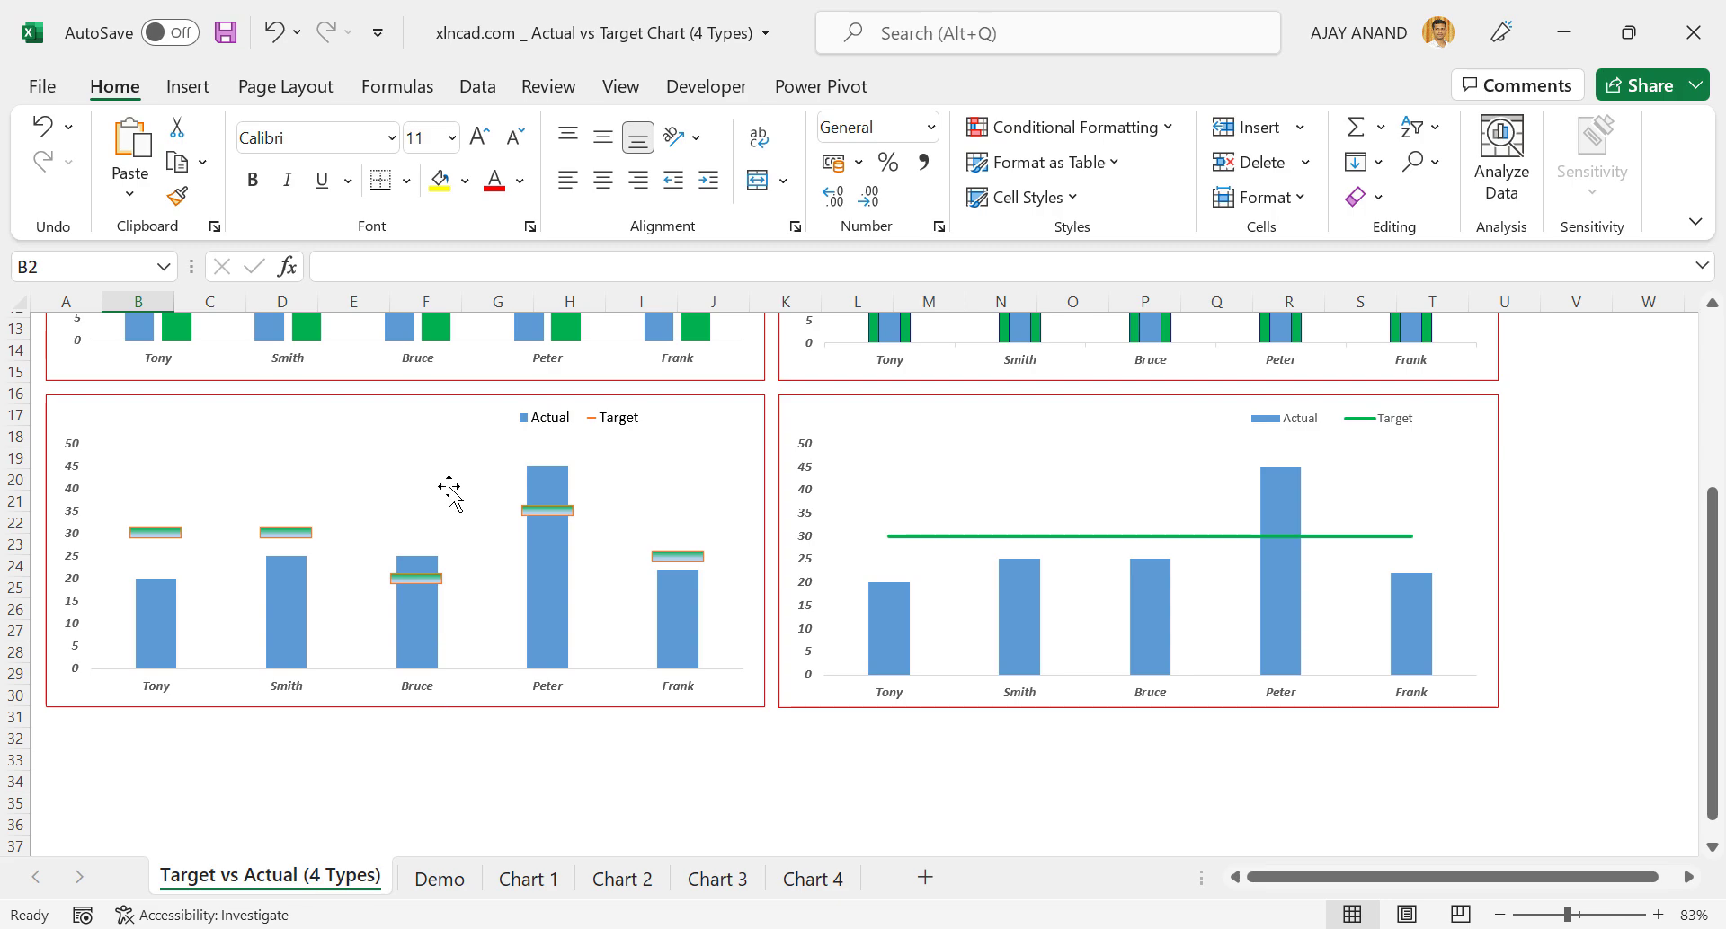